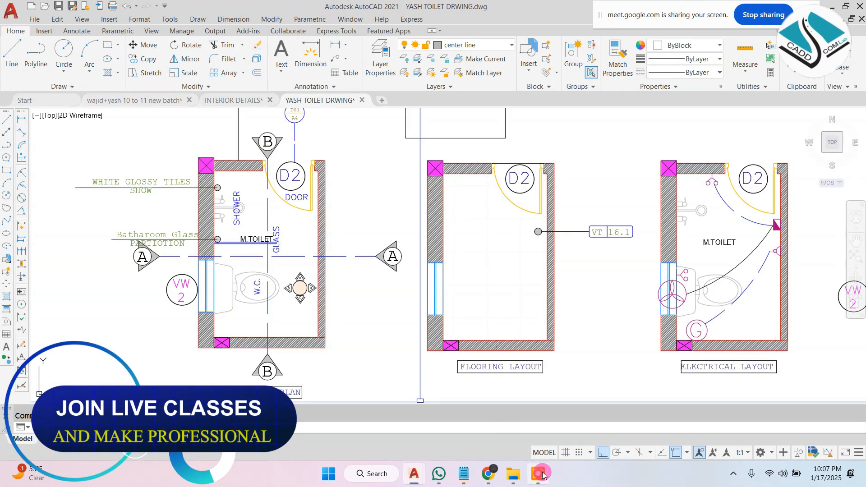
# Step: Examine the flooring layout's tile hatch settings and the adjacent VT 16.1 tag
pyautogui.scroll(2, 492, 215)
pyautogui.click(491, 215)
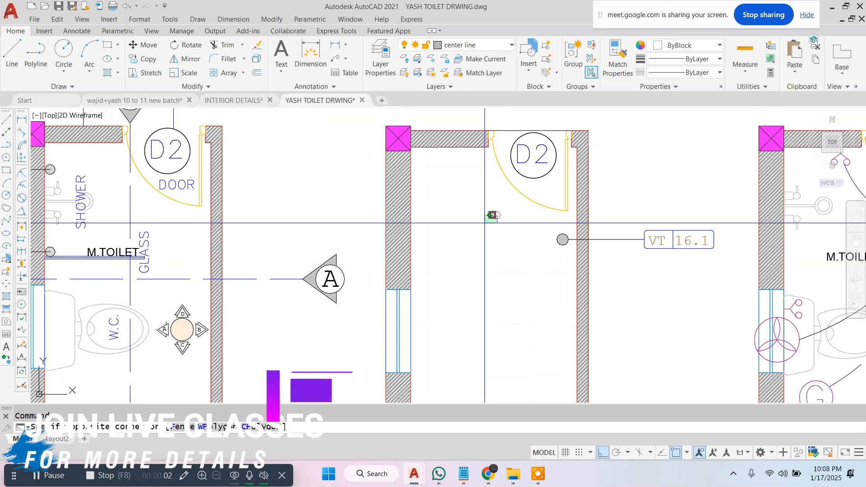
pyautogui.click(556, 119)
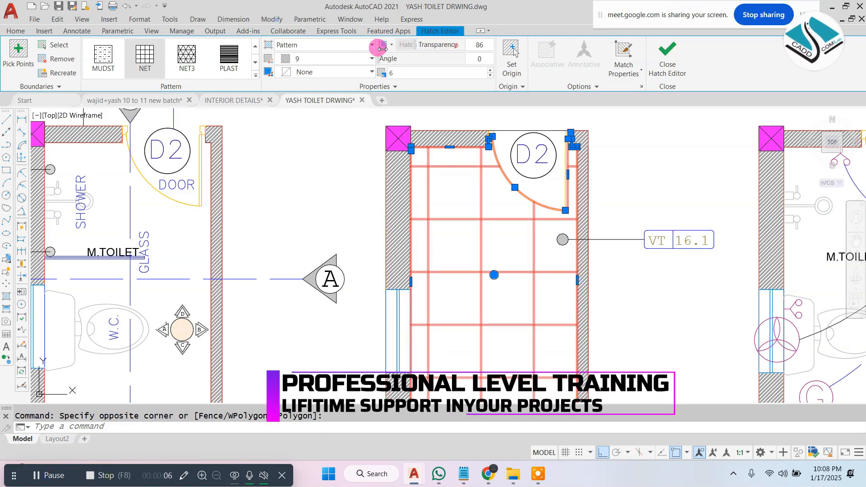
pyautogui.click(666, 63)
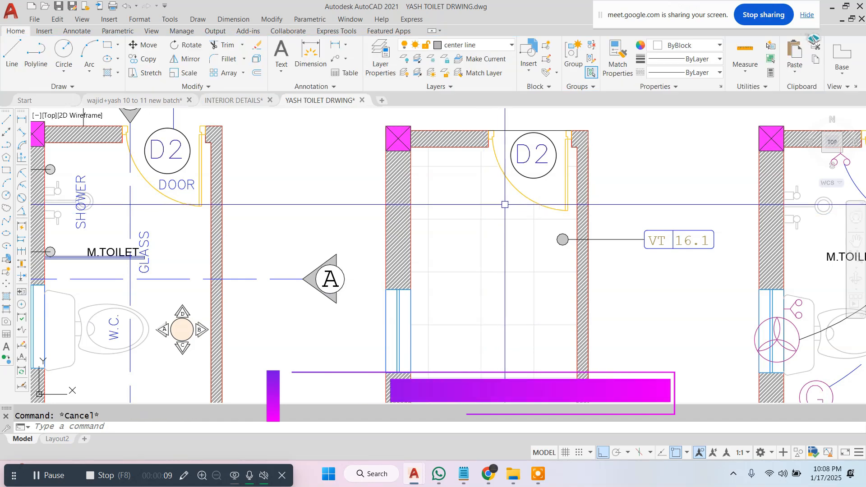
pyautogui.scroll(-5, 505, 204)
pyautogui.scroll(7, 594, 236)
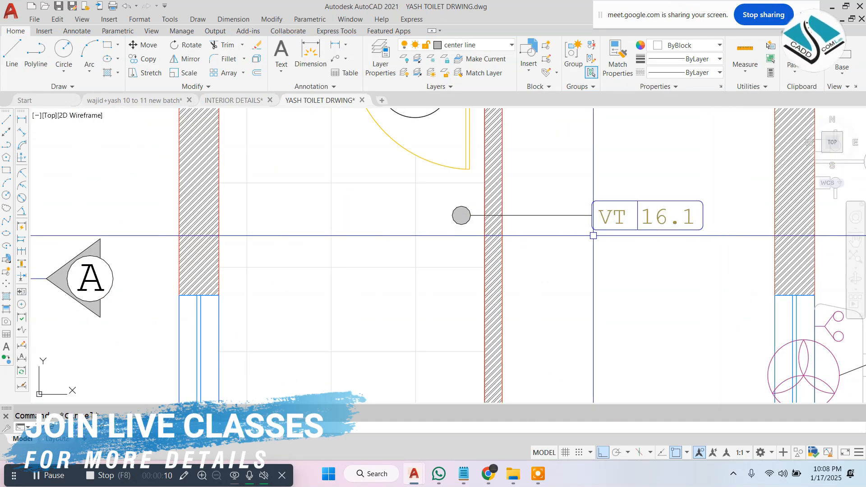
pyautogui.scroll(-6, 532, 209)
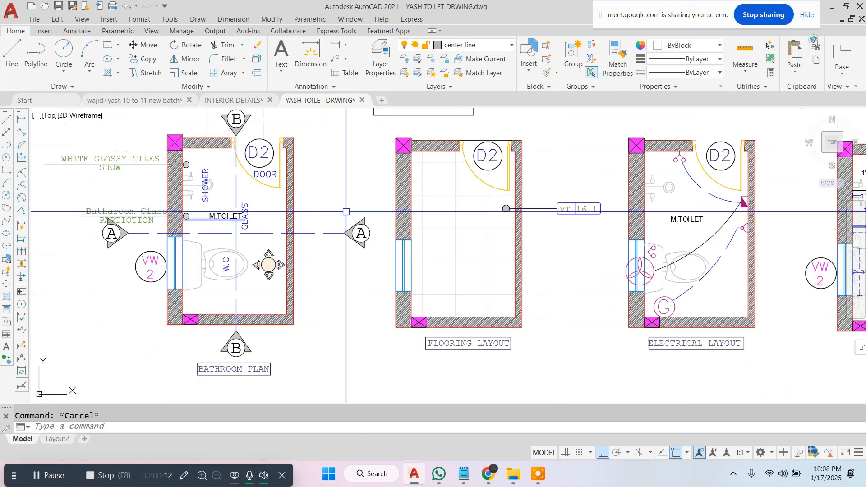
# Step: Examine the bathroom plan's elevation symbol, VW 2 window tag, glass partition notes and section A markers
pyautogui.scroll(8, 253, 268)
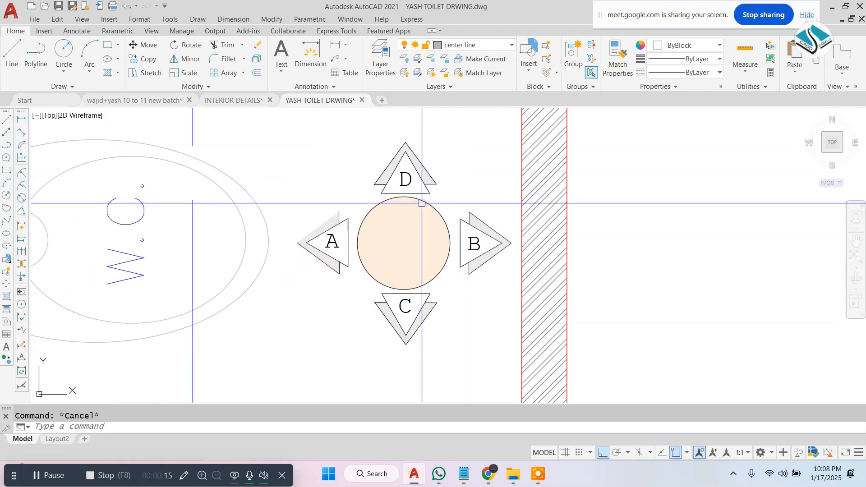
pyautogui.scroll(-6, 406, 232)
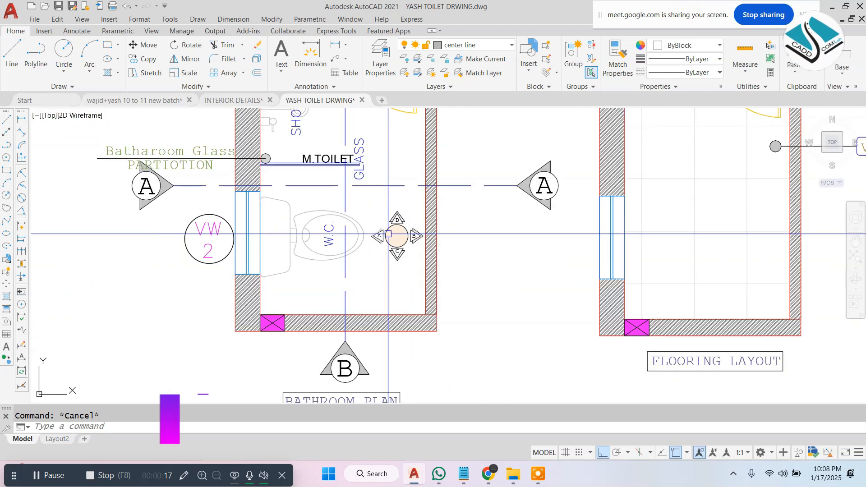
pyautogui.moveTo(346, 197); pyautogui.dragTo(362, 235, button='middle')
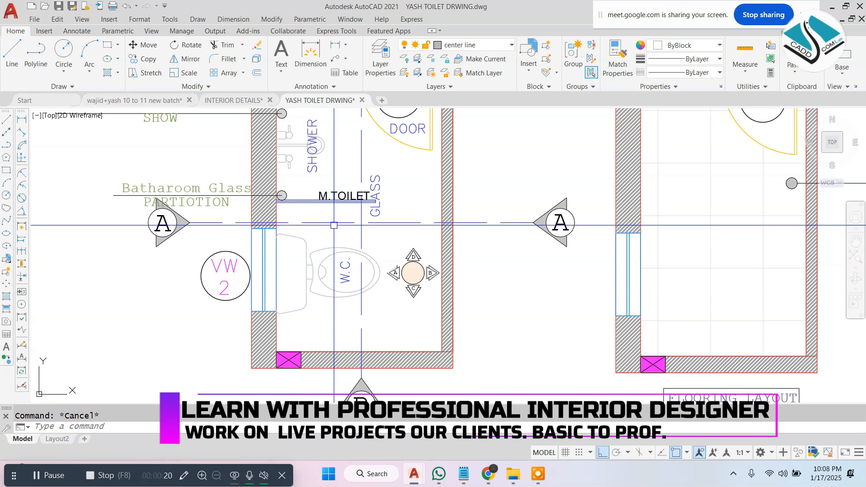
pyautogui.scroll(3, 271, 234)
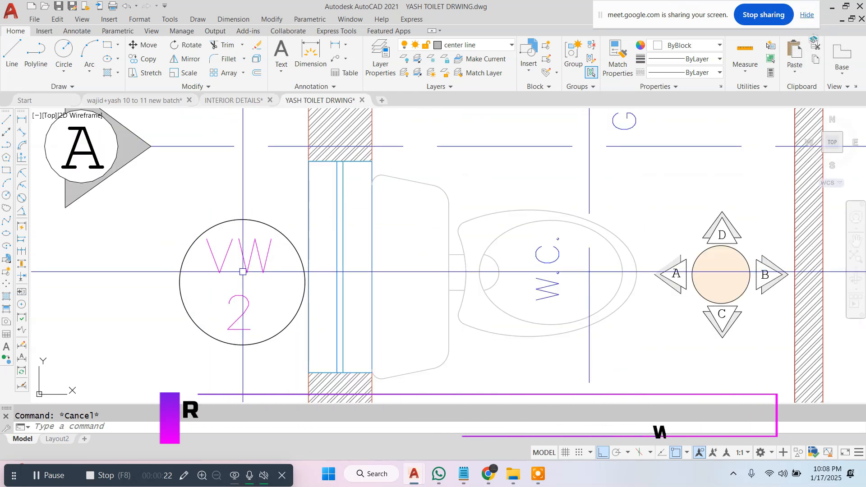
pyautogui.scroll(-3, 280, 218)
pyautogui.moveTo(282, 194); pyautogui.dragTo(278, 207, button='middle')
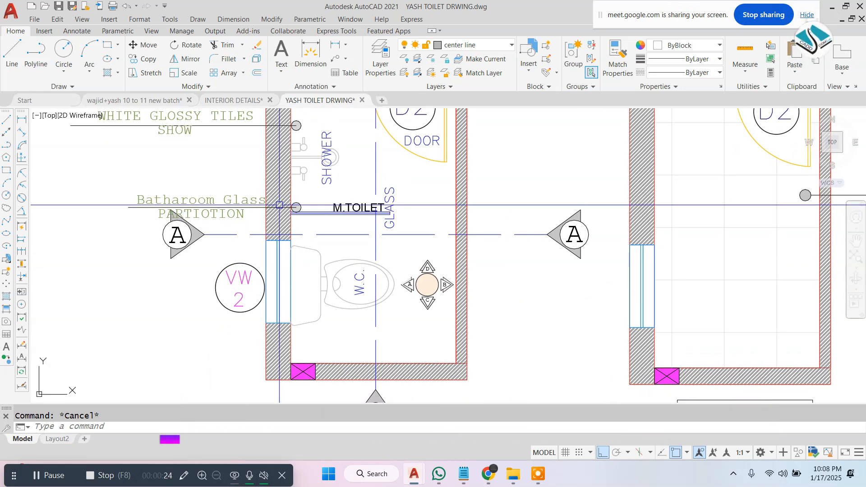
pyautogui.scroll(2, 584, 234)
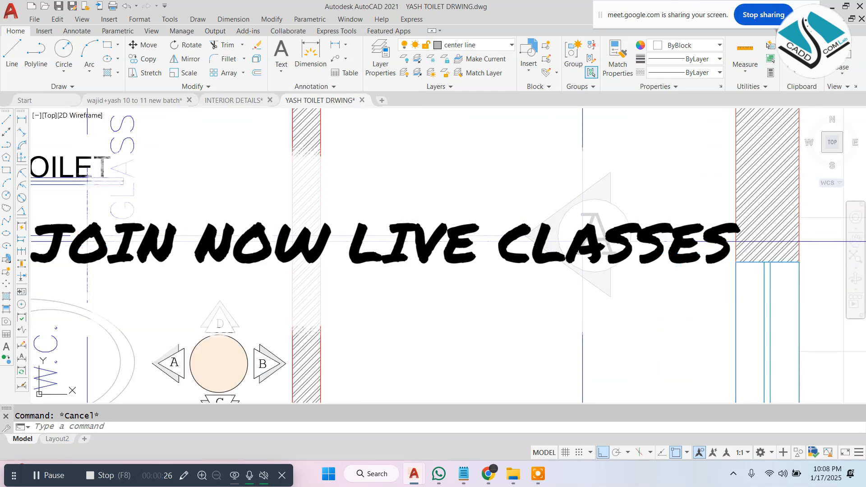
pyautogui.scroll(-1, 583, 236)
pyautogui.scroll(-2, 587, 235)
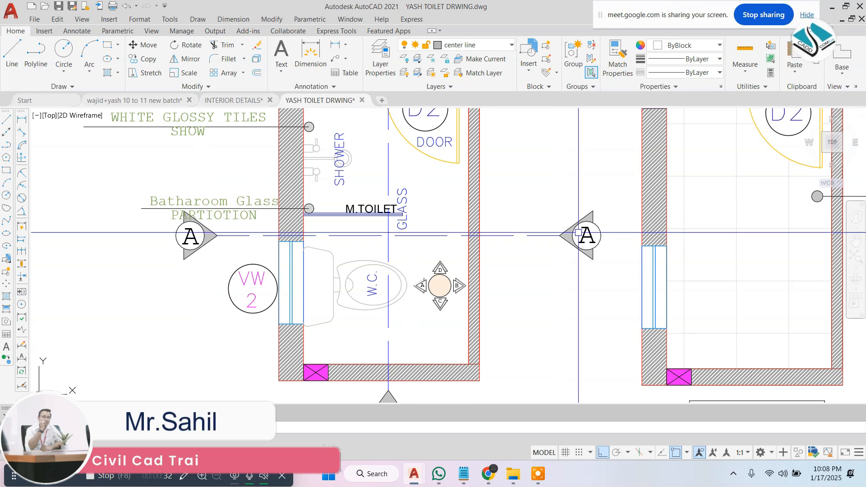
# Step: Rotate the section A marker between the bathroom plan and flooring layout a quarter turn so its arrow points upward
pyautogui.click(586, 235)
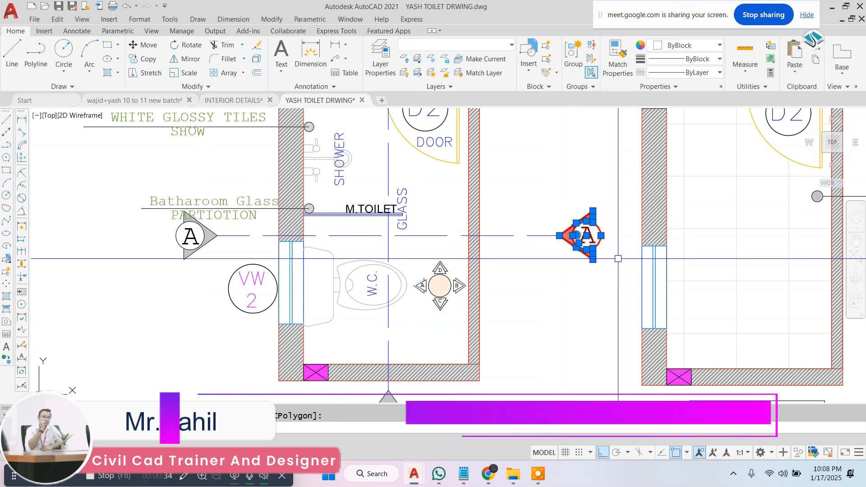
pyautogui.press('Escape')
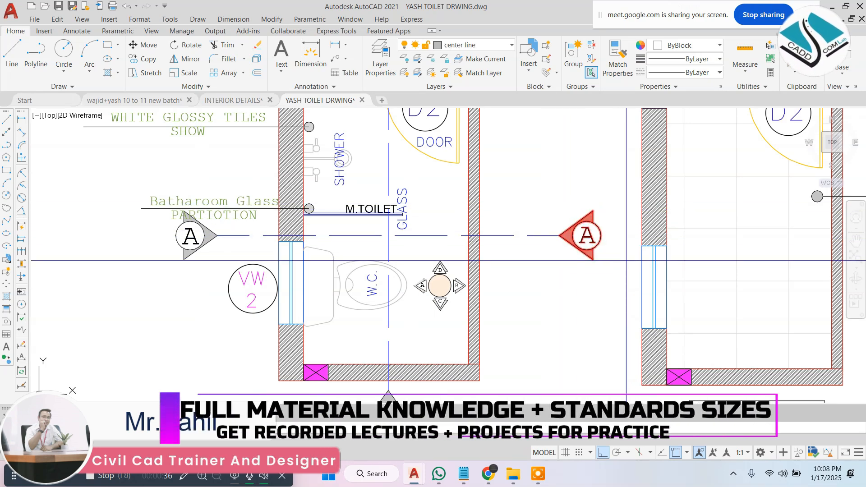
pyautogui.click(605, 324)
pyautogui.scroll(5, 606, 204)
# Step: Move the rotated section A marker so its circle's bottom quadrant meets the end of the dashed section line
pyautogui.click(639, 161)
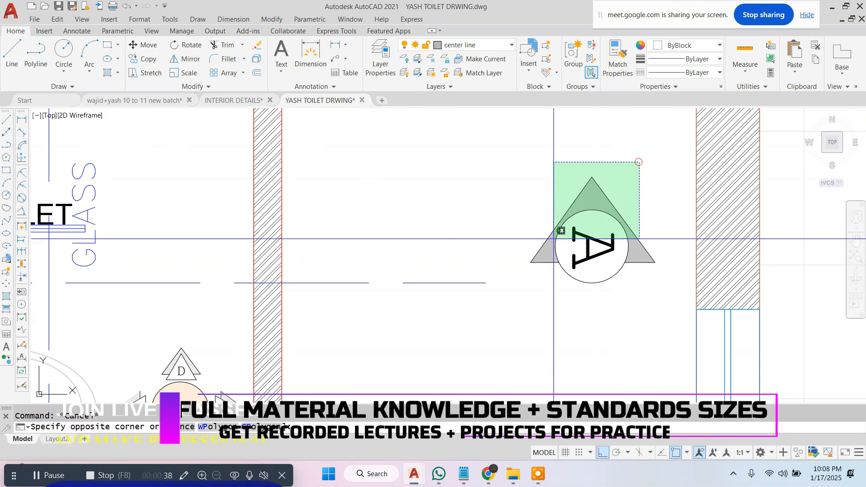
pyautogui.click(524, 287)
pyautogui.write('m')
pyautogui.press('Return')
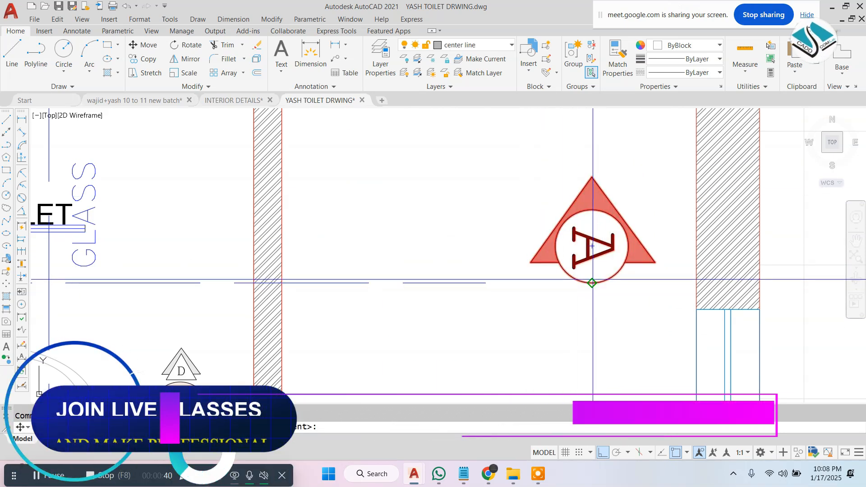
pyautogui.click(591, 281)
pyautogui.click(488, 279)
pyautogui.press('Escape')
# Step: Scale down the D2 door tag, circle and text together, to less than half its size in the bathroom plan
pyautogui.scroll(-4, 519, 261)
pyautogui.moveTo(302, 253); pyautogui.dragTo(399, 251, button='middle')
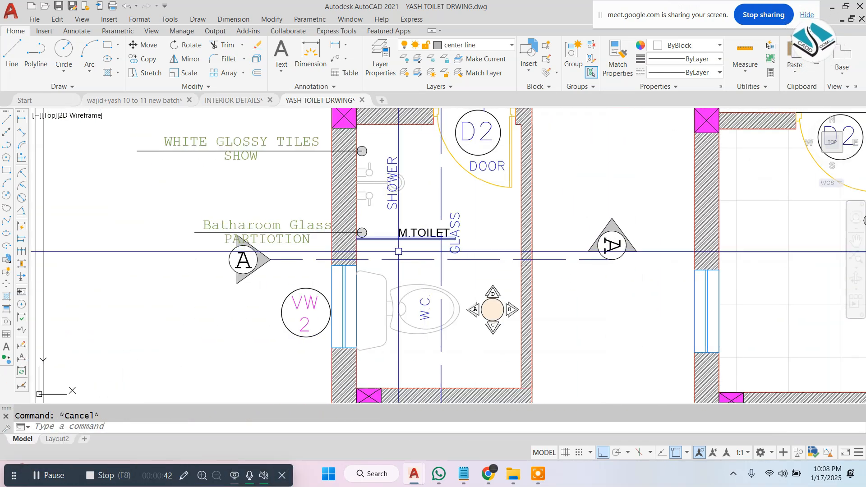
pyautogui.moveTo(339, 213); pyautogui.dragTo(348, 278, button='middle')
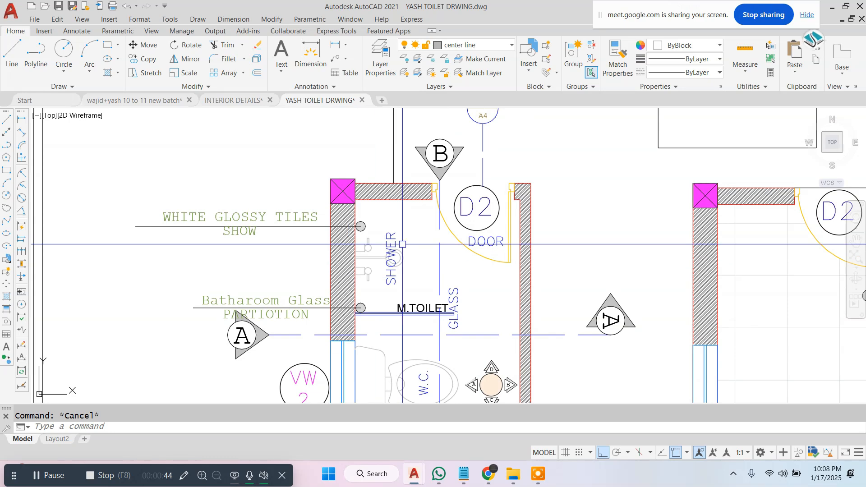
pyautogui.scroll(2, 478, 195)
pyautogui.scroll(-2, 472, 144)
pyautogui.moveTo(472, 144); pyautogui.dragTo(464, 271, button='middle')
pyautogui.scroll(1, 464, 272)
pyautogui.click(431, 249)
pyautogui.click(414, 300)
pyautogui.scroll(2, 431, 301)
pyautogui.write('sc')
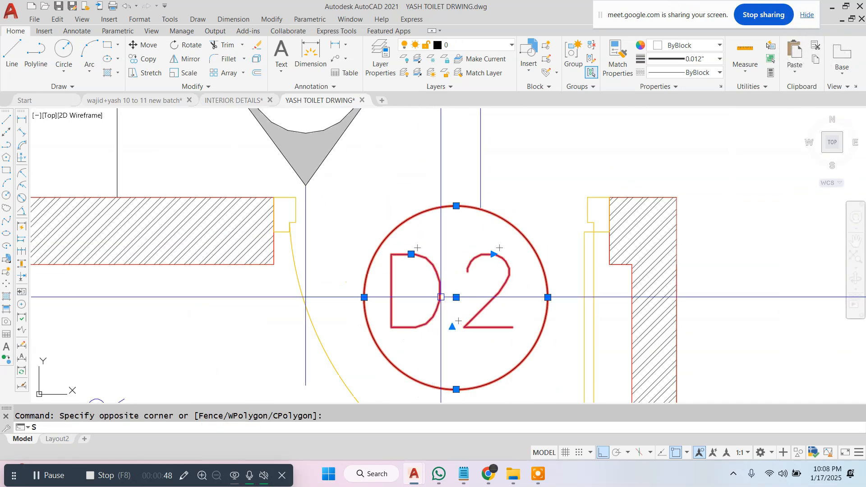
pyautogui.press('space')
pyautogui.press('Escape')
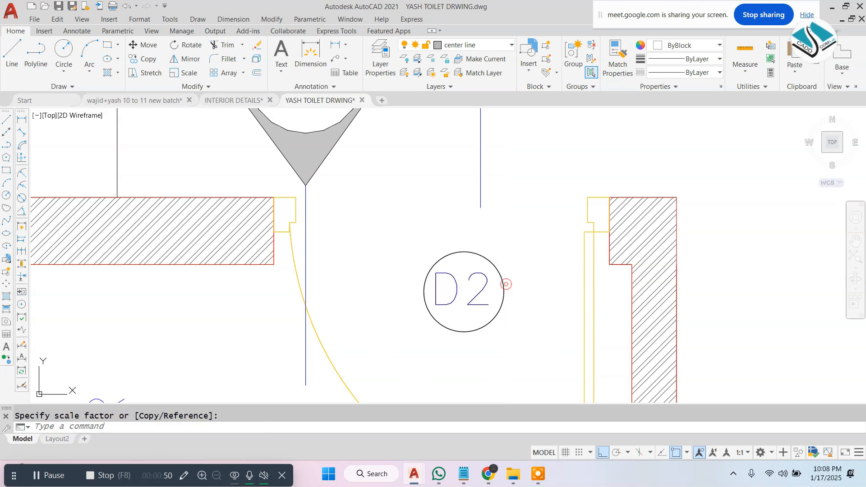
# Step: Delete the DOOR text below the D2 tag in the bathroom plan
pyautogui.scroll(-3, 485, 252)
pyautogui.scroll(2, 472, 201)
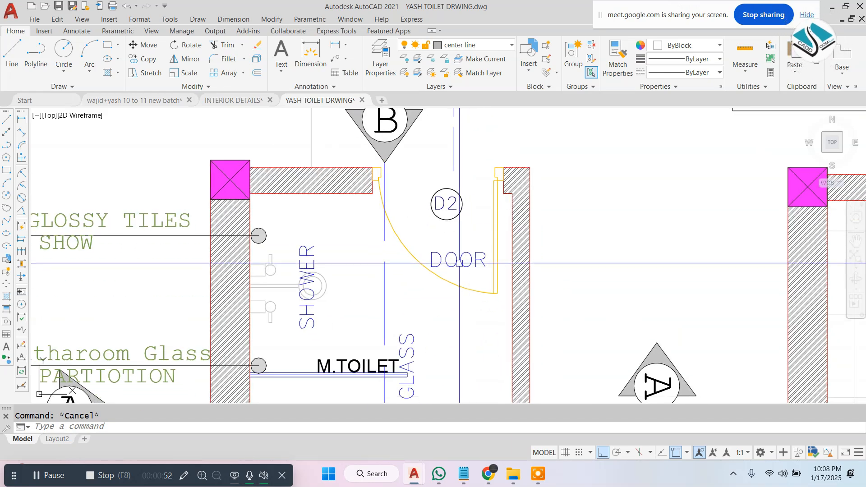
pyautogui.press('space')
pyautogui.moveTo(453, 237); pyautogui.dragTo(448, 273, button='middle')
pyautogui.press('Escape')
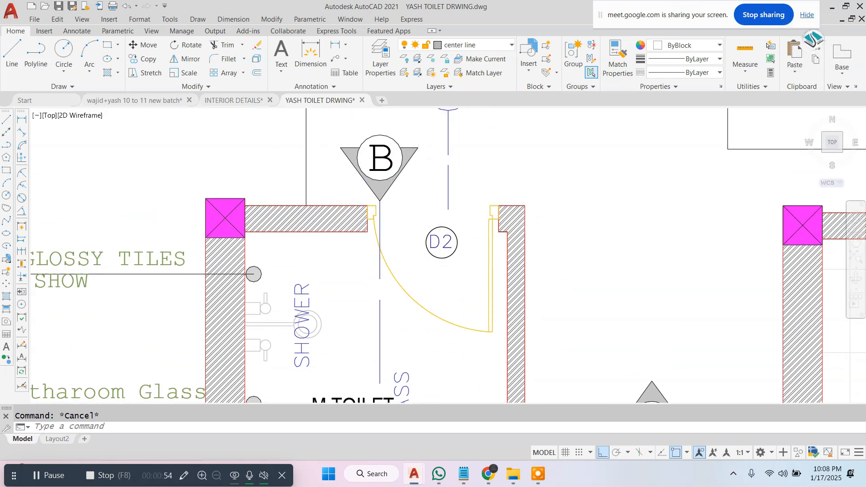
# Step: Match the solid black fan wiring arc in the electrical layout to the blue dashed wiring arcs
pyautogui.scroll(-2, 396, 182)
pyautogui.moveTo(529, 253); pyautogui.dragTo(357, 248, button='middle')
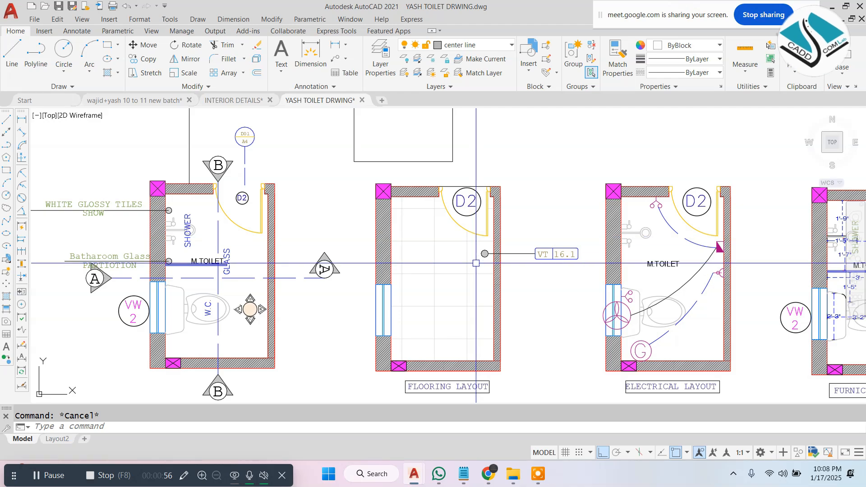
pyautogui.scroll(2, 476, 263)
pyautogui.scroll(-4, 453, 248)
pyautogui.scroll(4, 428, 190)
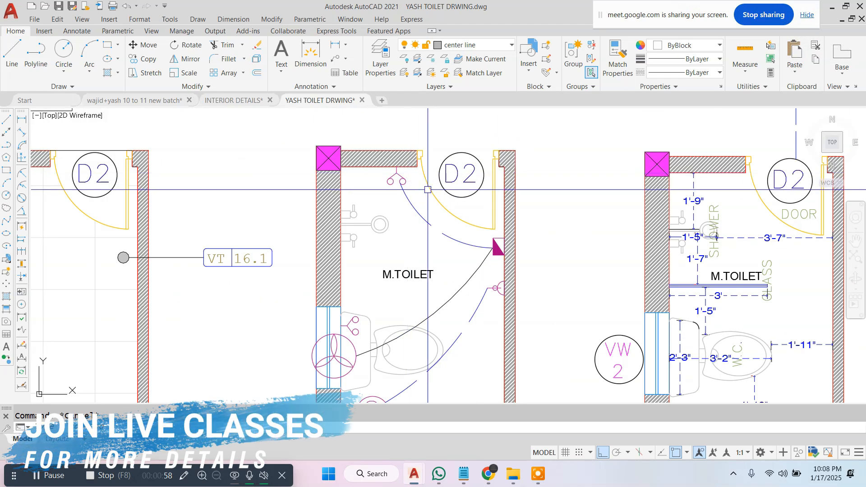
pyautogui.scroll(-2, 433, 190)
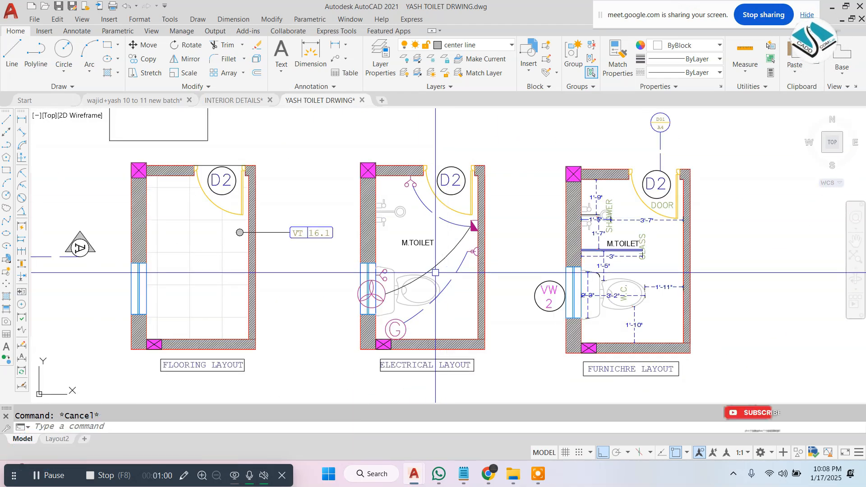
pyautogui.scroll(2, 433, 274)
pyautogui.write('MA')
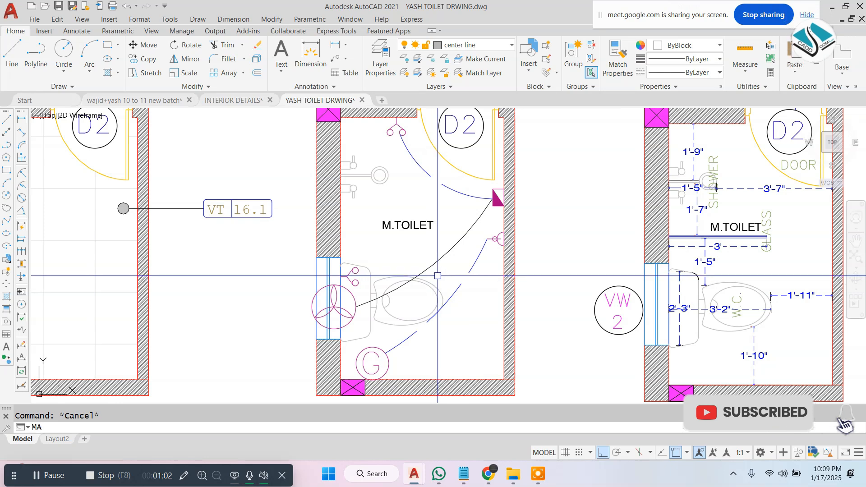
pyautogui.press('Escape')
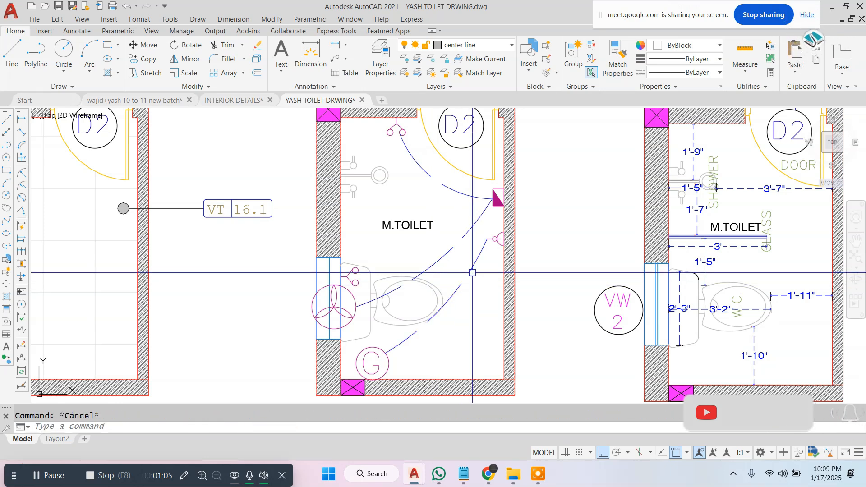
# Step: Set the linetype scale of the wiring arc running to the G symbol to 0.1
pyautogui.click(473, 272)
pyautogui.write('ch')
pyautogui.press('Return')
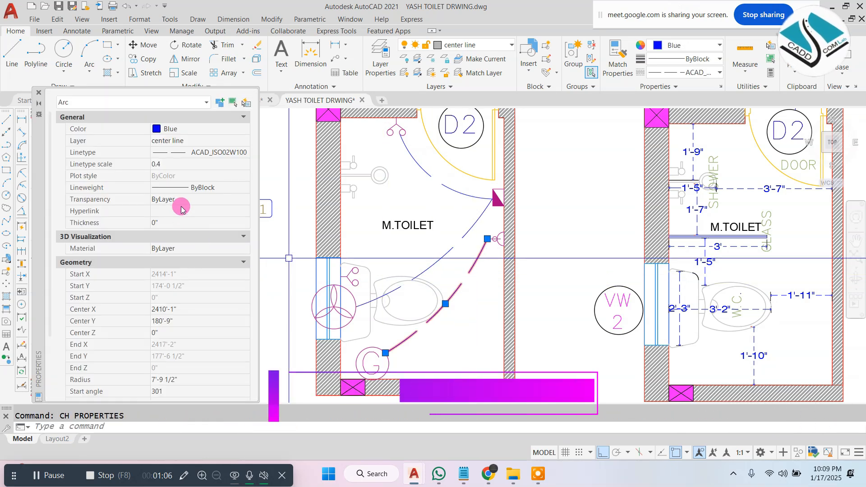
pyautogui.click(172, 165)
pyautogui.write('0')
pyautogui.press('Return')
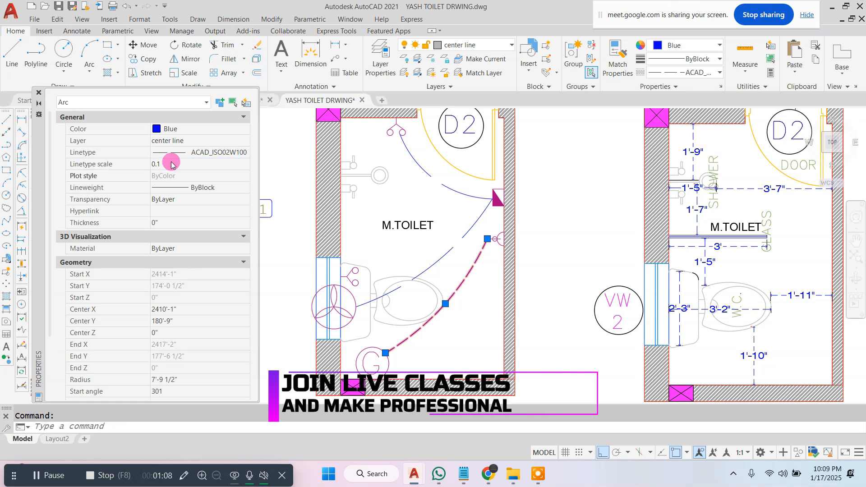
pyautogui.click(39, 94)
pyautogui.press('Escape')
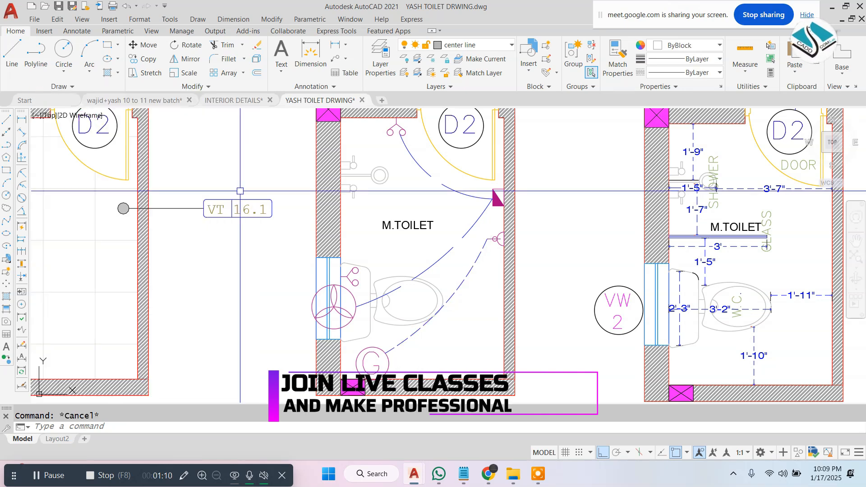
# Step: Match the other two wiring arcs in the electrical layout to the properties of the arc at the G symbol
pyautogui.write('ma')
pyautogui.press('Return')
pyautogui.click(450, 249)
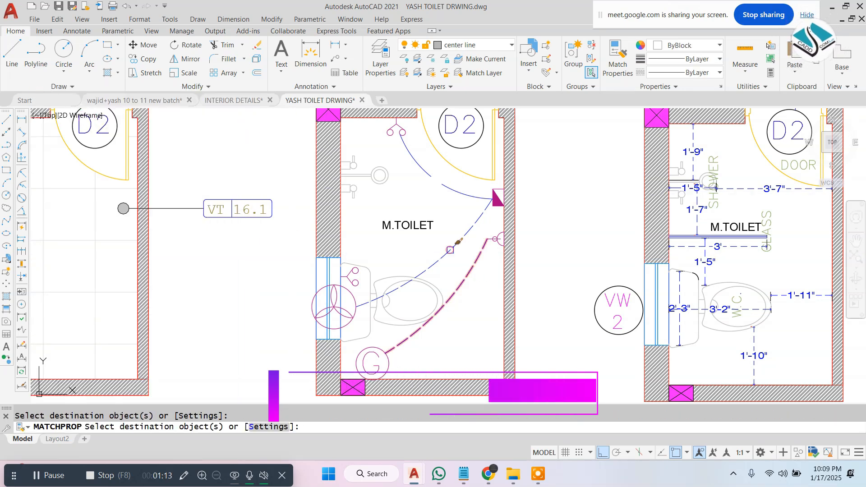
pyautogui.press('Escape')
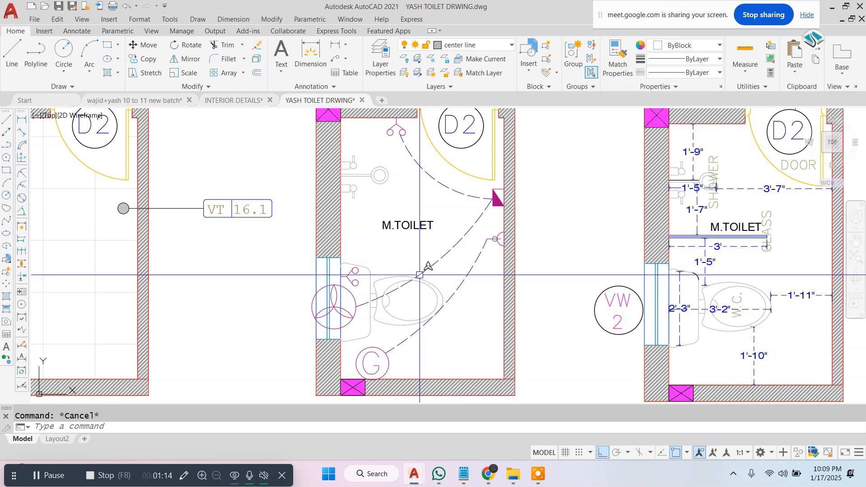
pyautogui.moveTo(412, 255); pyautogui.dragTo(404, 285, button='middle')
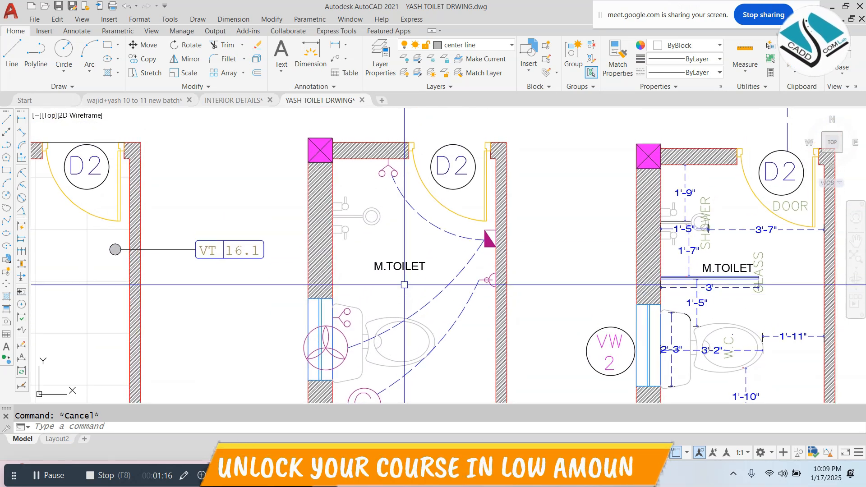
pyautogui.scroll(-3, 391, 235)
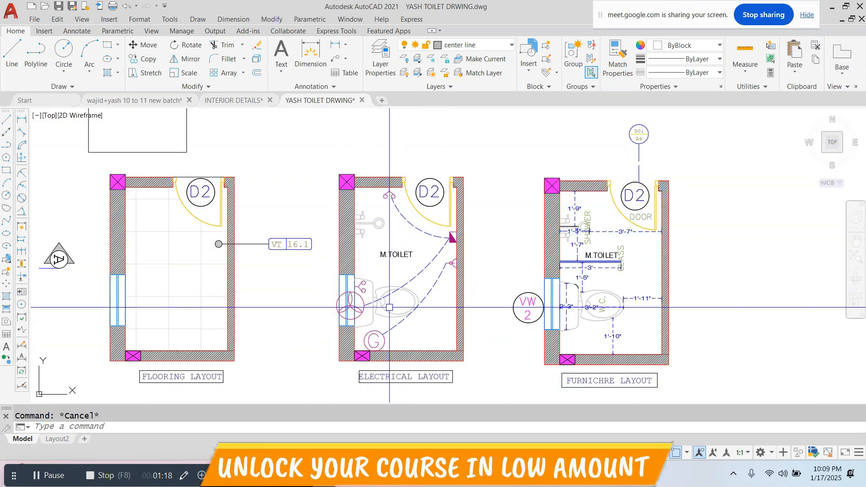
pyautogui.scroll(2, 382, 220)
pyautogui.scroll(-2, 392, 214)
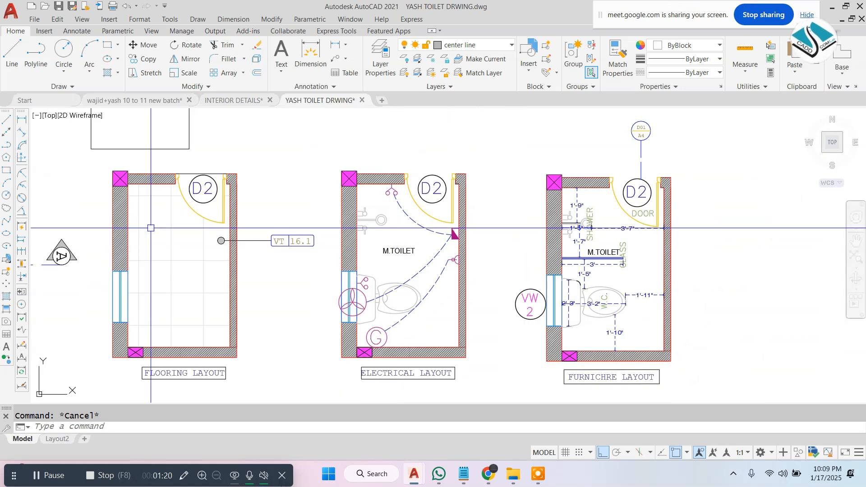
# Step: Examine the M.TOILET labels and fixtures in the bathroom plan and the dimensions in the furniture layout
pyautogui.moveTo(151, 228); pyautogui.dragTo(614, 224, button='middle')
pyautogui.scroll(2, 455, 235)
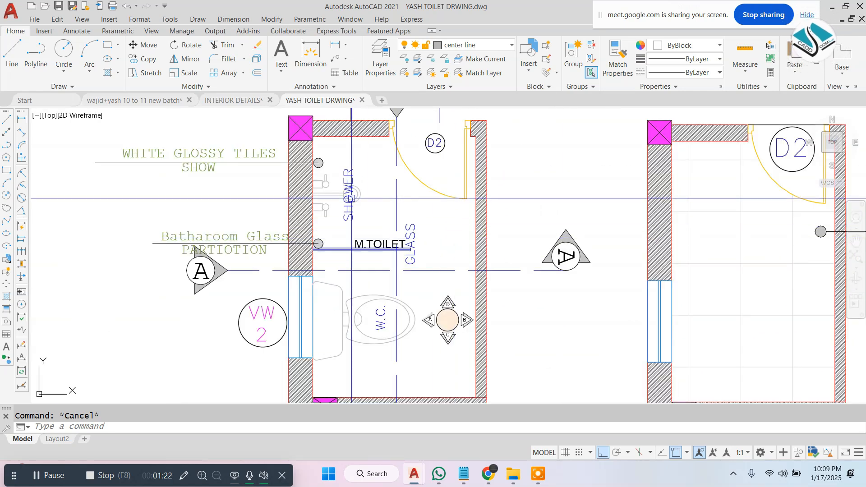
pyautogui.moveTo(460, 276); pyautogui.dragTo(440, 277, button='middle')
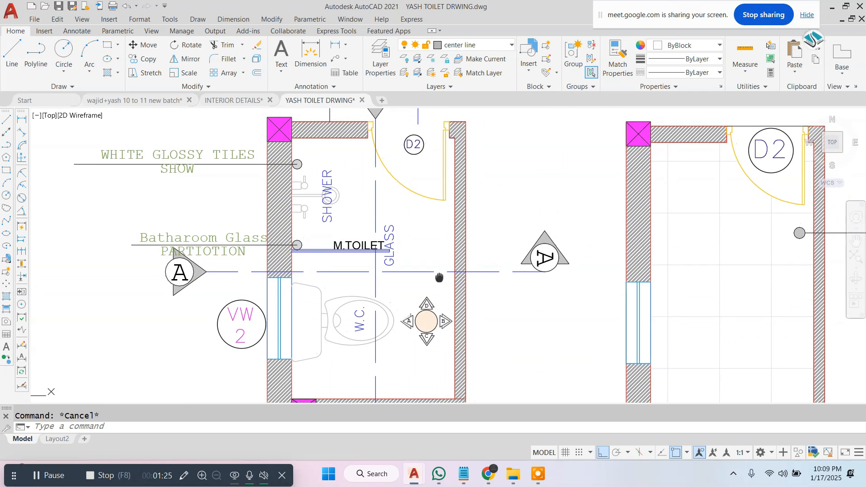
pyautogui.scroll(4, 340, 241)
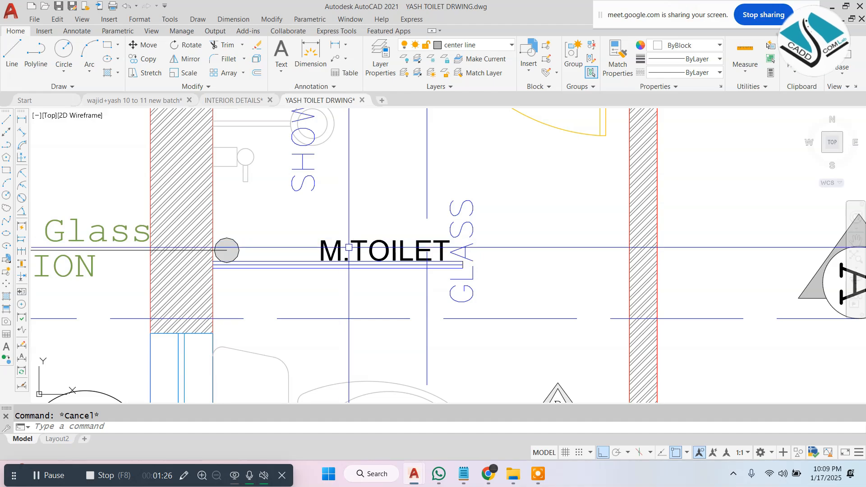
pyautogui.scroll(-2, 349, 247)
pyautogui.scroll(-5, 407, 244)
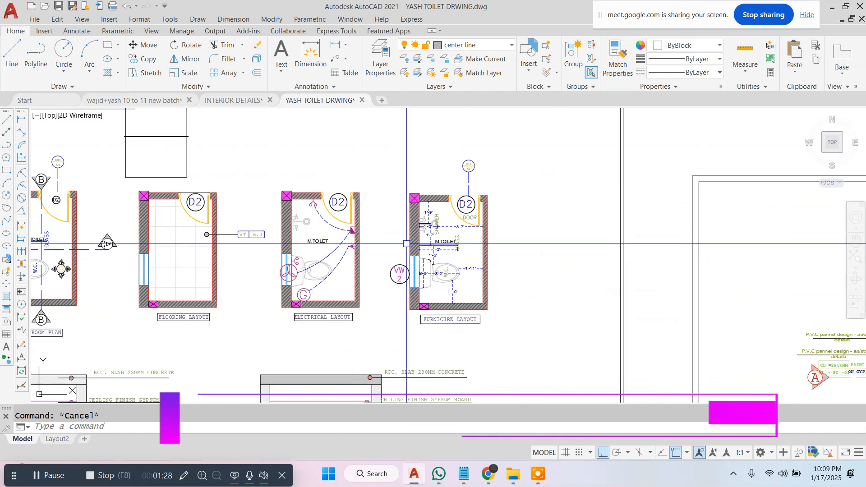
pyautogui.scroll(4, 427, 248)
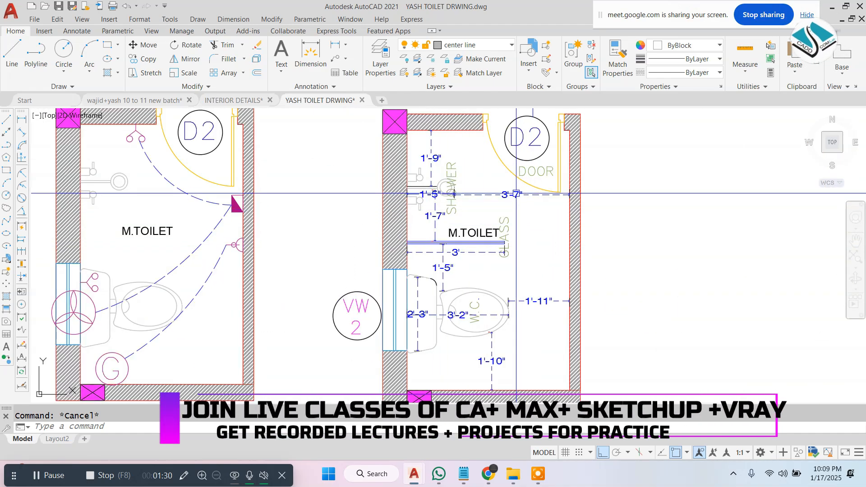
pyautogui.scroll(-5, 517, 194)
# Step: Lower the transparency of the solid grey hatch filling the slab, walls and floor of Elevation-A
pyautogui.moveTo(244, 289); pyautogui.dragTo(451, 154, button='middle')
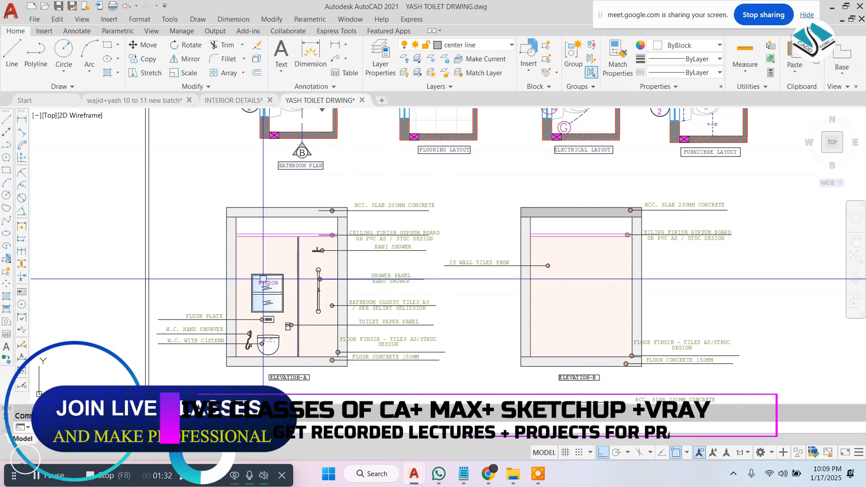
pyautogui.scroll(2, 263, 279)
pyautogui.scroll(4, 344, 151)
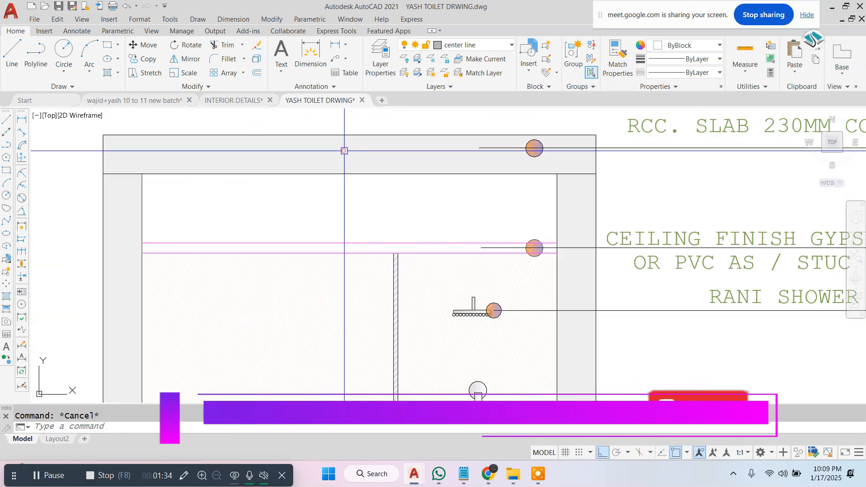
pyautogui.click(344, 151)
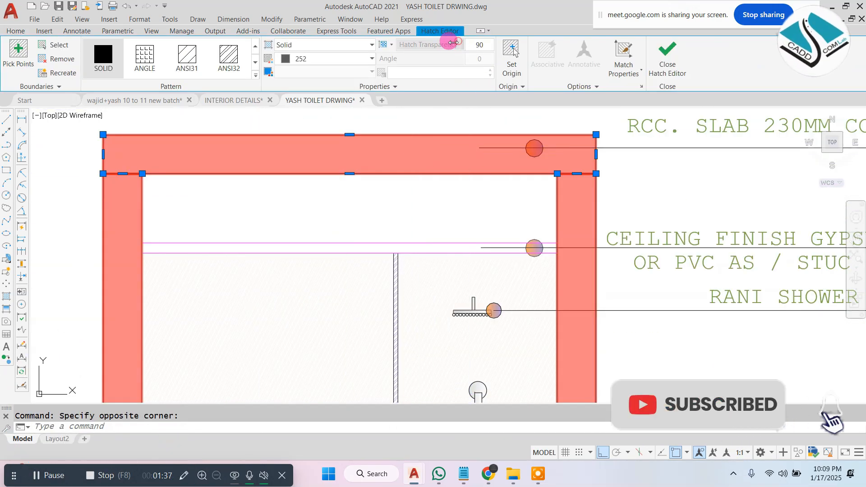
pyautogui.moveTo(454, 42); pyautogui.dragTo(425, 43)
pyautogui.click(668, 56)
pyautogui.scroll(-4, 381, 166)
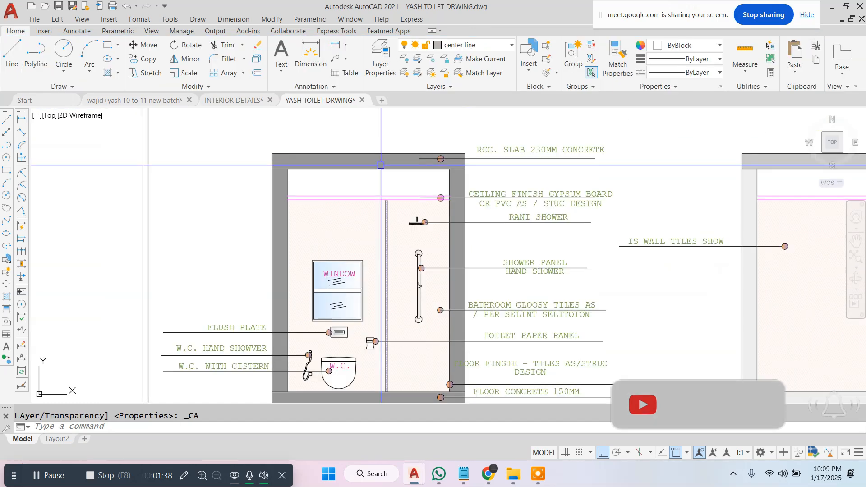
# Step: Examine Elevation-A's sanitary fixtures, window, shower panel and their leader labels
pyautogui.moveTo(362, 250)
pyautogui.mouseDown(button='middle')
pyautogui.moveTo(359, 220)
pyautogui.moveTo(372, 186)
pyautogui.mouseUp(button='middle')
pyautogui.scroll(2, 342, 179)
pyautogui.scroll(-2, 350, 219)
pyautogui.scroll(2, 284, 293)
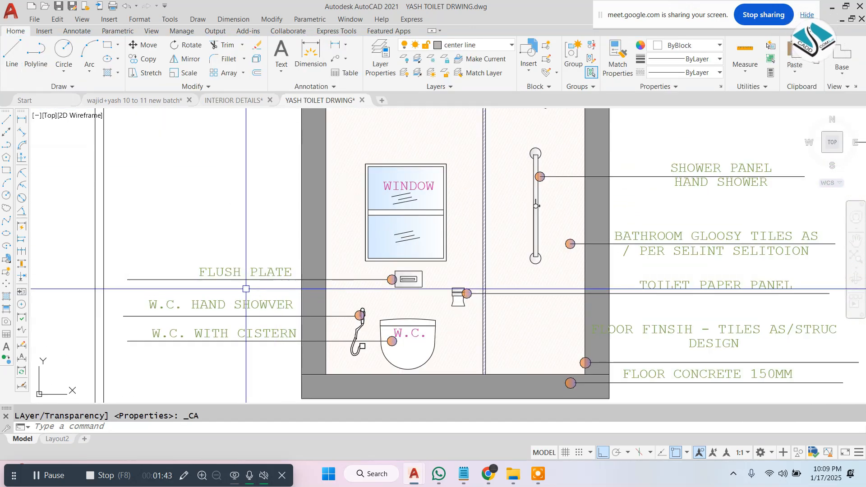
pyautogui.moveTo(246, 289); pyautogui.dragTo(280, 245, button='middle')
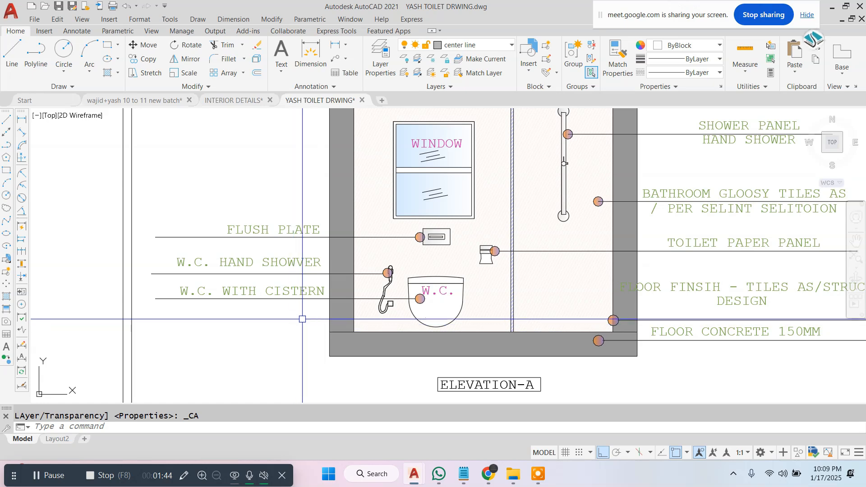
pyautogui.scroll(4, 433, 307)
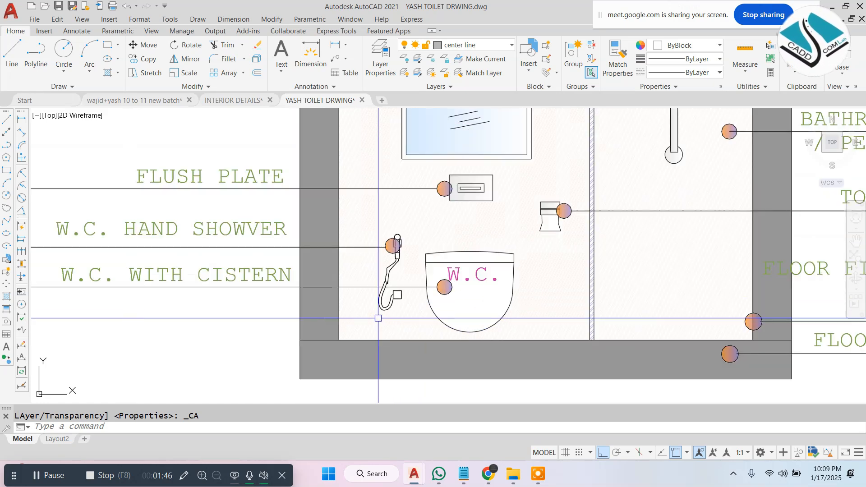
pyautogui.scroll(-4, 379, 313)
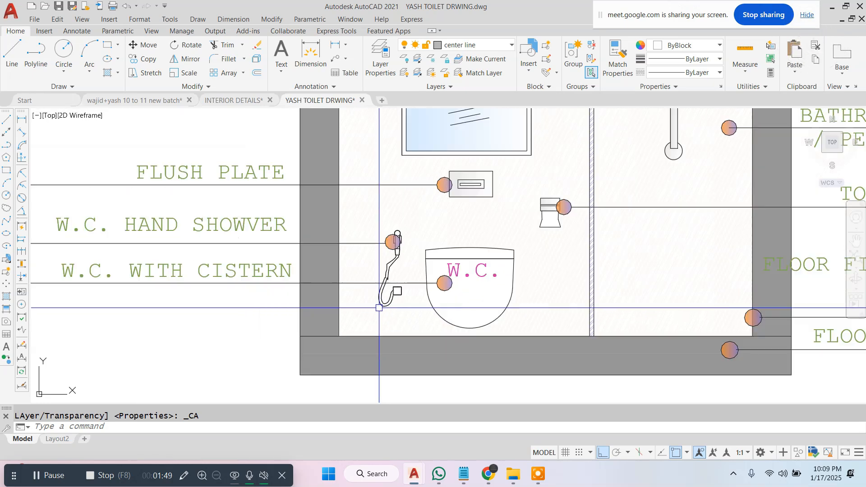
pyautogui.moveTo(452, 201)
pyautogui.mouseDown(button='middle')
pyautogui.moveTo(468, 281)
pyautogui.moveTo(400, 313)
pyautogui.mouseUp(button='middle')
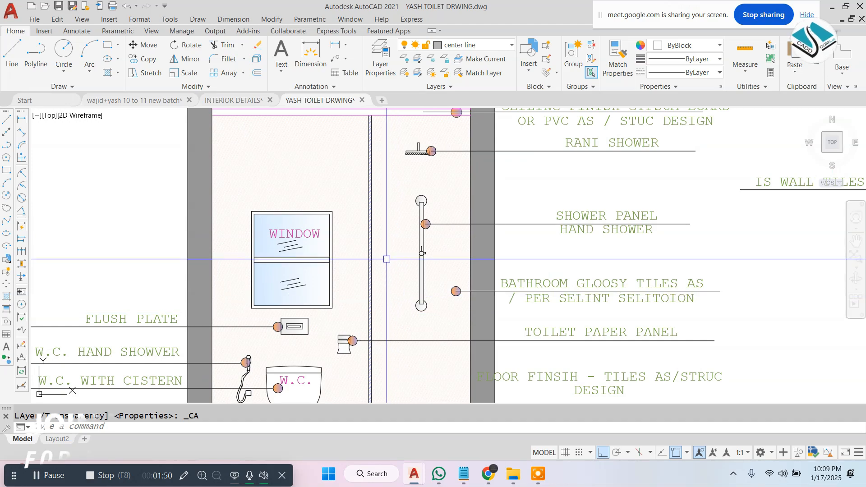
pyautogui.scroll(-2, 476, 224)
# Step: Change the wall tile hatch in Elevation-B to the NET pattern with an angle of 0
pyautogui.moveTo(518, 213); pyautogui.dragTo(403, 227, button='middle')
pyautogui.moveTo(708, 214); pyautogui.dragTo(388, 218, button='middle')
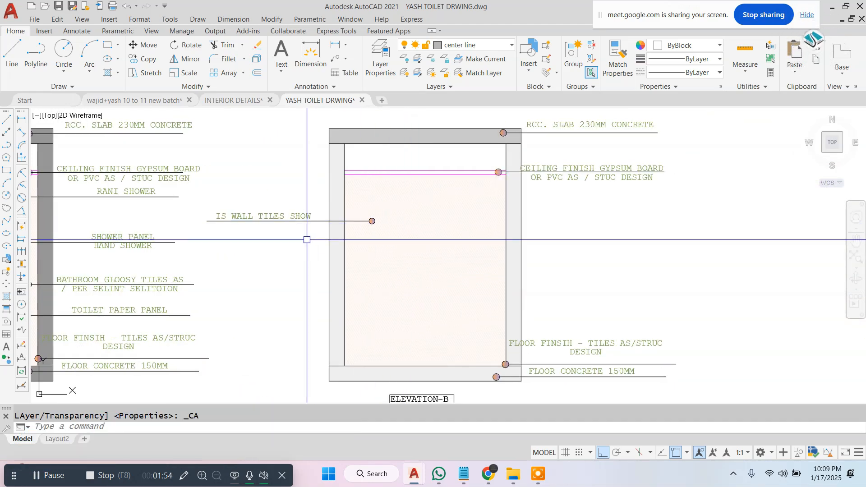
pyautogui.scroll(2, 374, 213)
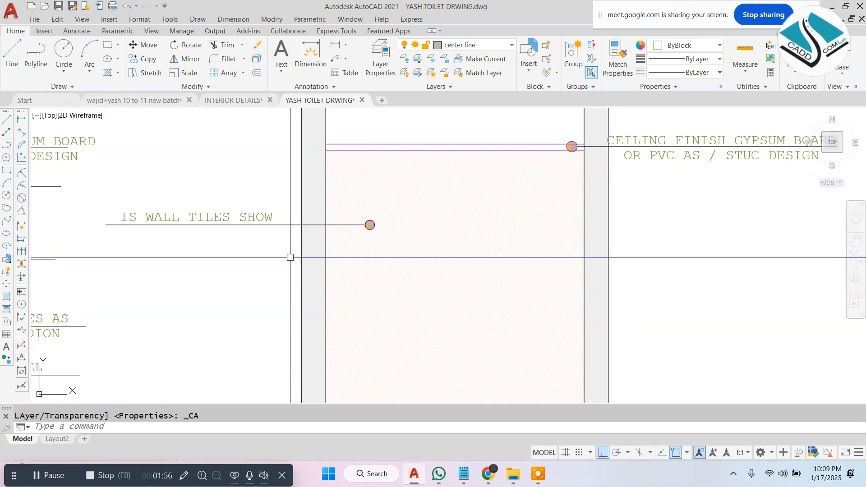
pyautogui.scroll(2, 418, 204)
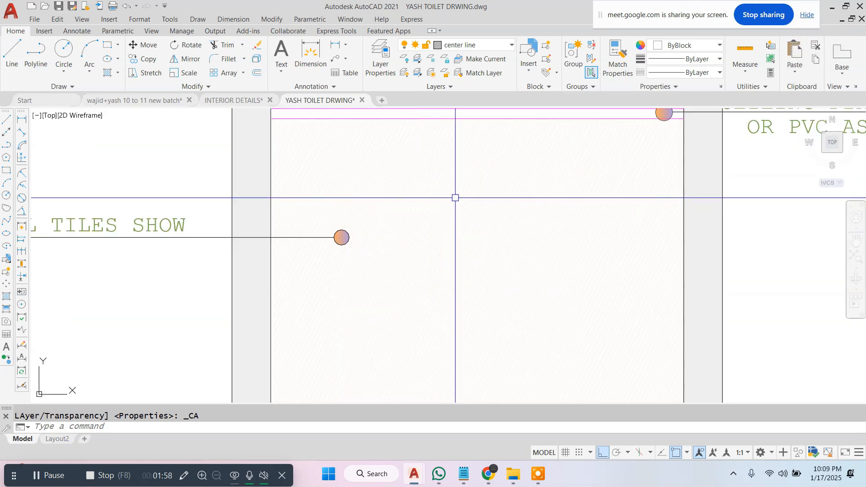
pyautogui.click(456, 197)
pyautogui.click(255, 76)
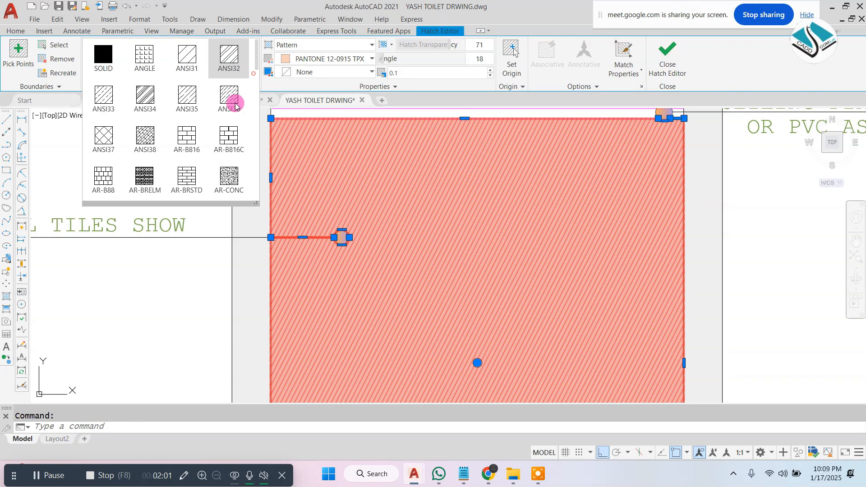
pyautogui.scroll(-10, 159, 142)
pyautogui.scroll(-5, 147, 148)
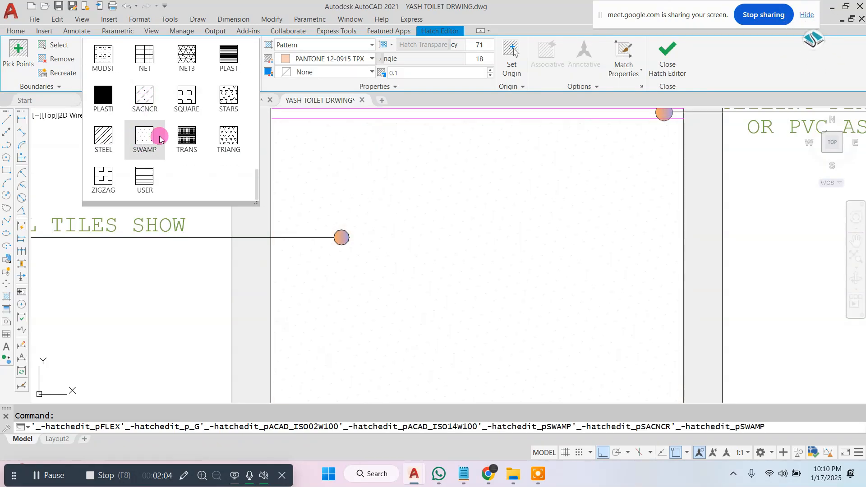
pyautogui.scroll(1, 154, 131)
pyautogui.click(154, 73)
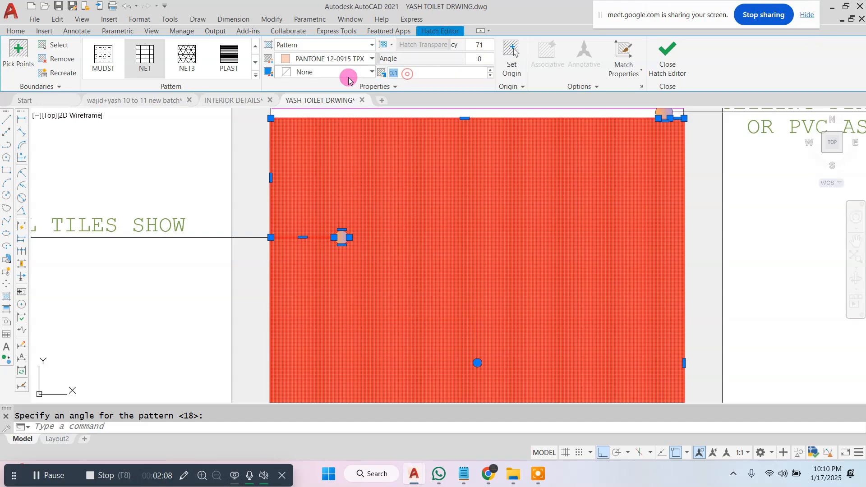
# Step: Set the scale of Elevation-B's NET tile hatch to 3, after trying 60 and 20
pyautogui.write('60')
pyautogui.press('Return')
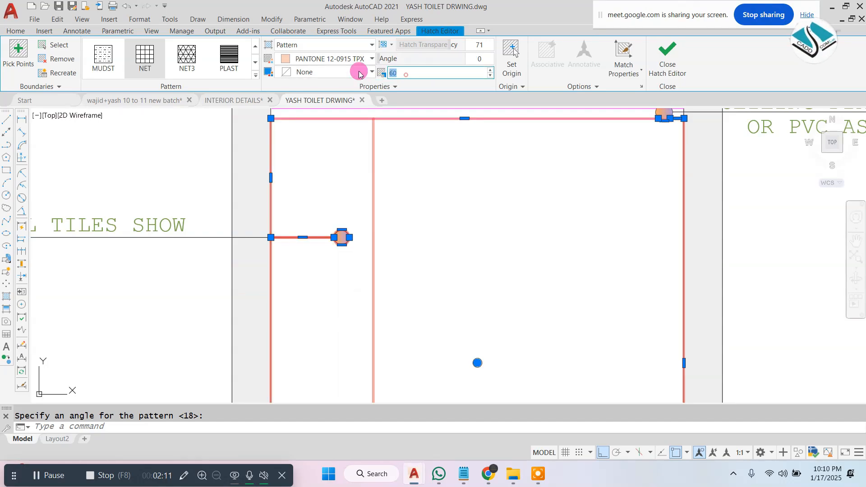
pyautogui.scroll(-4, 444, 135)
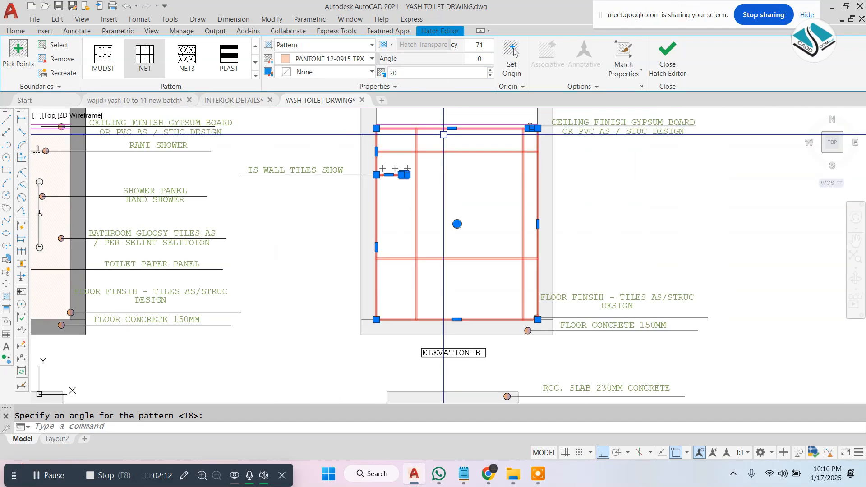
pyautogui.write('3')
pyautogui.press('Return')
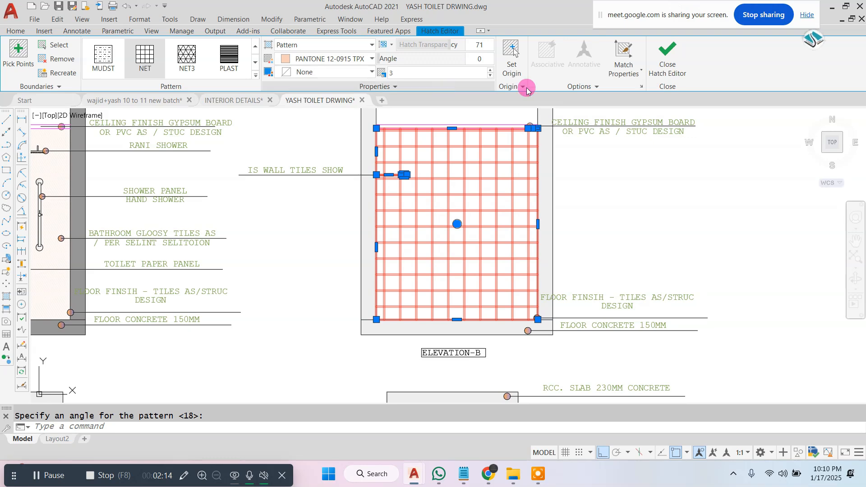
pyautogui.click(650, 61)
# Step: Lower the transparency of Elevation-B's tile hatch to 4
pyautogui.click(516, 163)
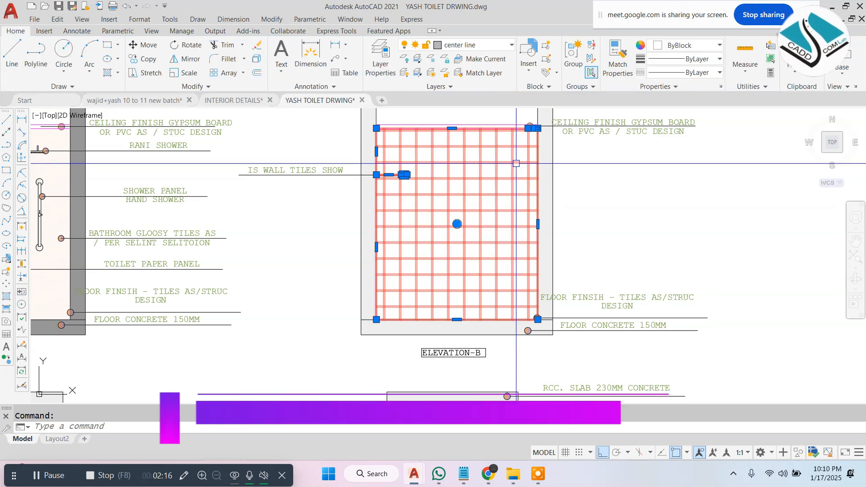
pyautogui.click(454, 48)
pyautogui.click(667, 58)
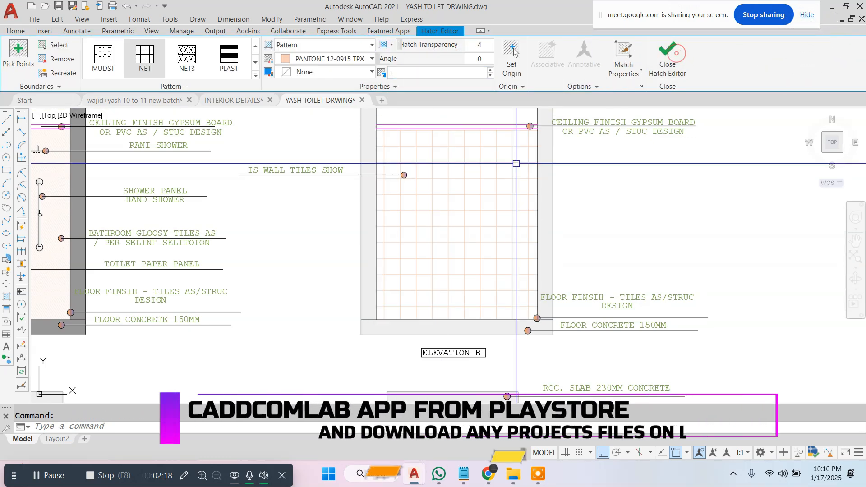
# Step: Examine the mirror, W.C., storage unit and door with their labels in Elevation-C and Elevation-D
pyautogui.scroll(-4, 406, 190)
pyautogui.scroll(2, 247, 279)
pyautogui.moveTo(249, 354); pyautogui.dragTo(358, 217, button='middle')
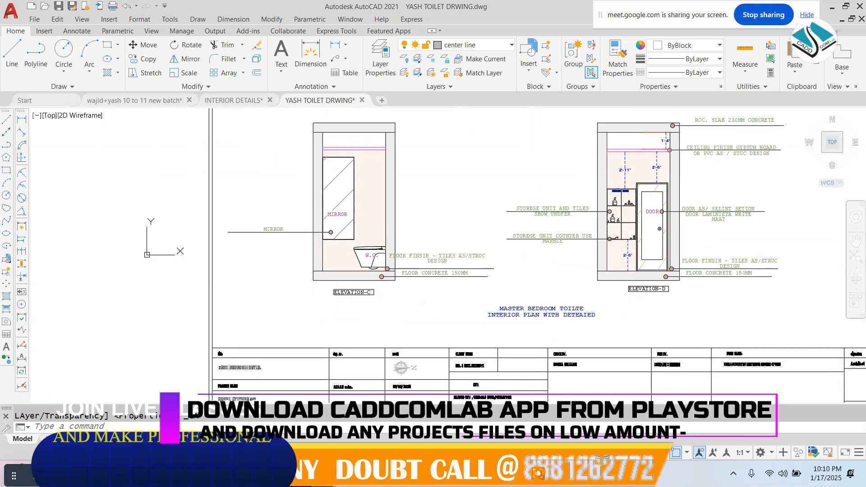
pyautogui.scroll(4, 358, 216)
pyautogui.scroll(-2, 383, 186)
pyautogui.moveTo(417, 114); pyautogui.dragTo(398, 178, button='middle')
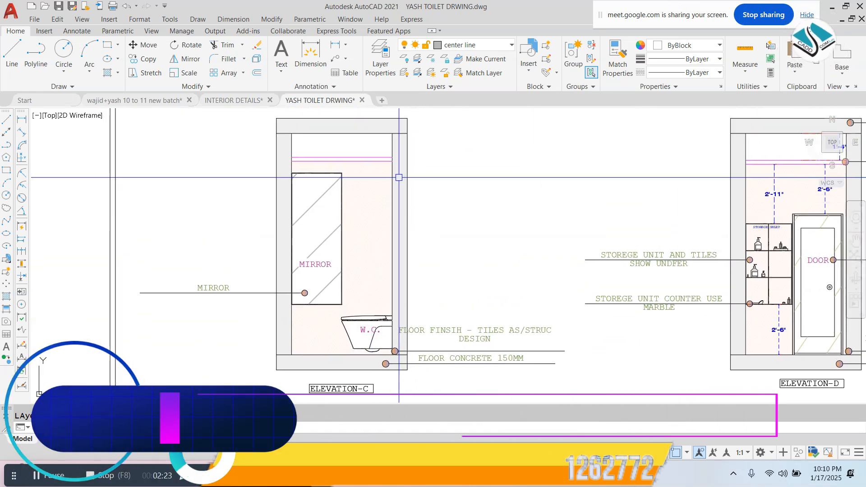
pyautogui.scroll(-2, 397, 199)
pyautogui.moveTo(575, 195); pyautogui.dragTo(539, 203, button='middle')
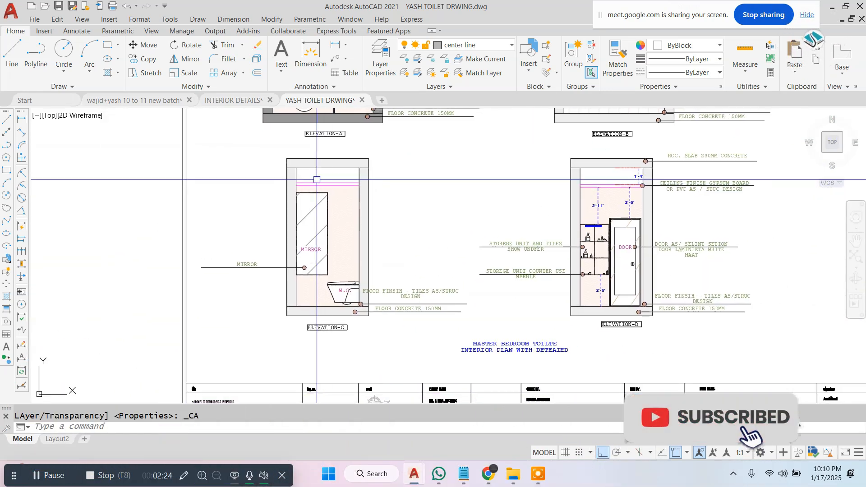
pyautogui.moveTo(528, 244); pyautogui.dragTo(329, 103, button='middle')
pyautogui.scroll(4, 417, 228)
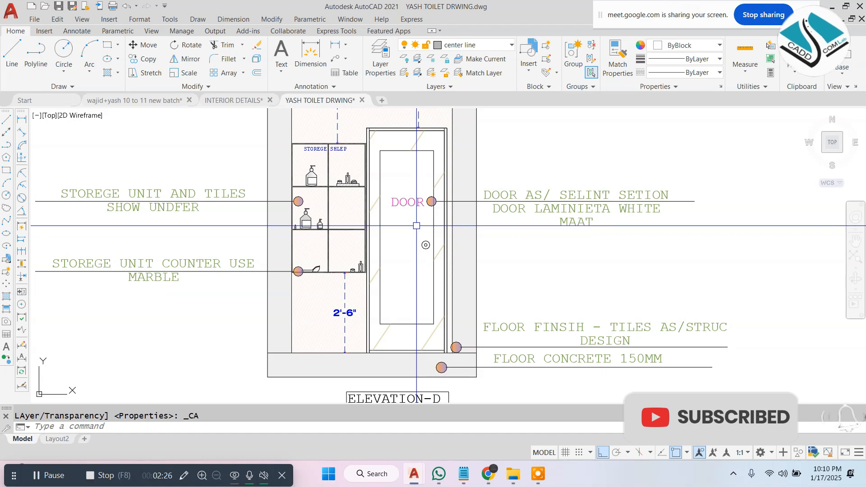
# Step: Examine the ceiling plan and Sections A-A' and B-B' on the neighbouring sheet
pyautogui.scroll(-8, 416, 225)
pyautogui.moveTo(606, 192); pyautogui.dragTo(409, 249, button='middle')
pyautogui.scroll(4, 436, 221)
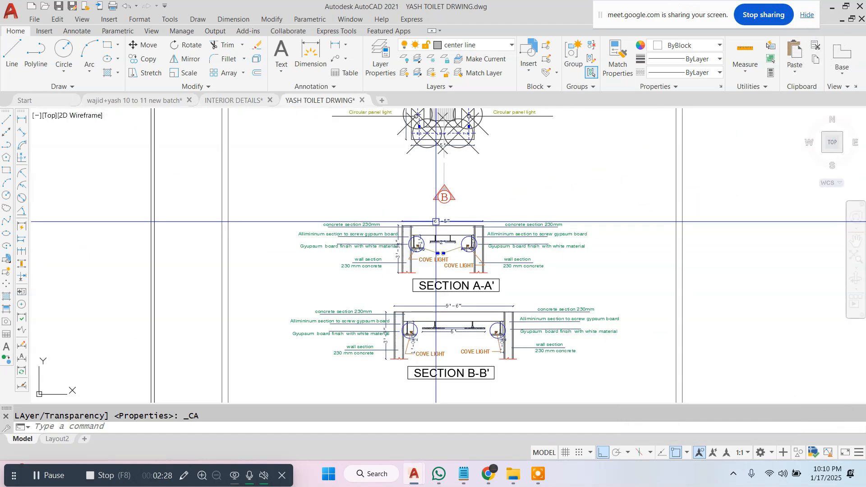
pyautogui.scroll(4, 441, 248)
pyautogui.scroll(-8, 440, 241)
pyautogui.moveTo(373, 158); pyautogui.dragTo(436, 307, button='middle')
pyautogui.scroll(-2, 426, 289)
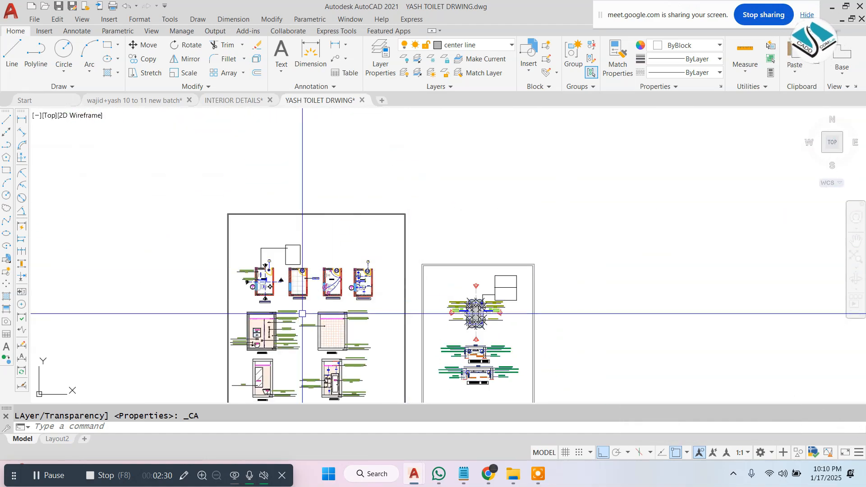
# Step: Examine the bathroom plan's section markers and its tile and glass partition labels
pyautogui.scroll(4, 303, 313)
pyautogui.moveTo(264, 288); pyautogui.dragTo(385, 193, button='middle')
pyautogui.moveTo(406, 166); pyautogui.dragTo(409, 237, button='middle')
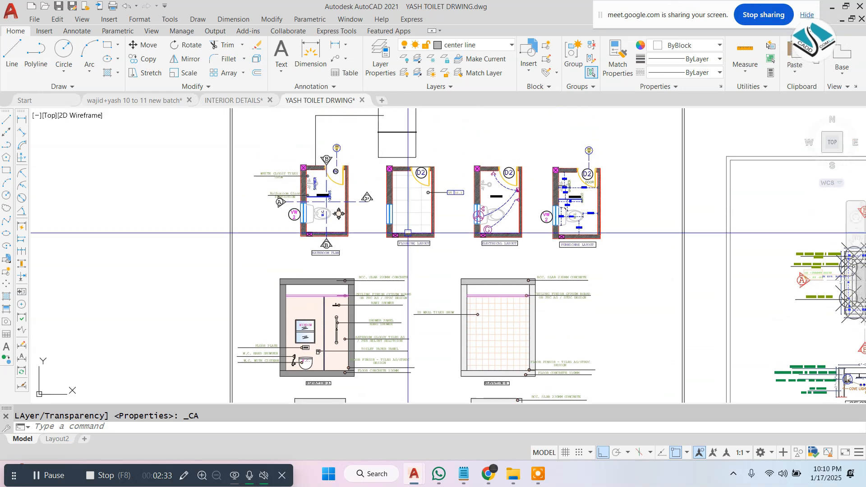
pyautogui.scroll(2, 320, 157)
pyautogui.moveTo(440, 180); pyautogui.dragTo(408, 246, button='middle')
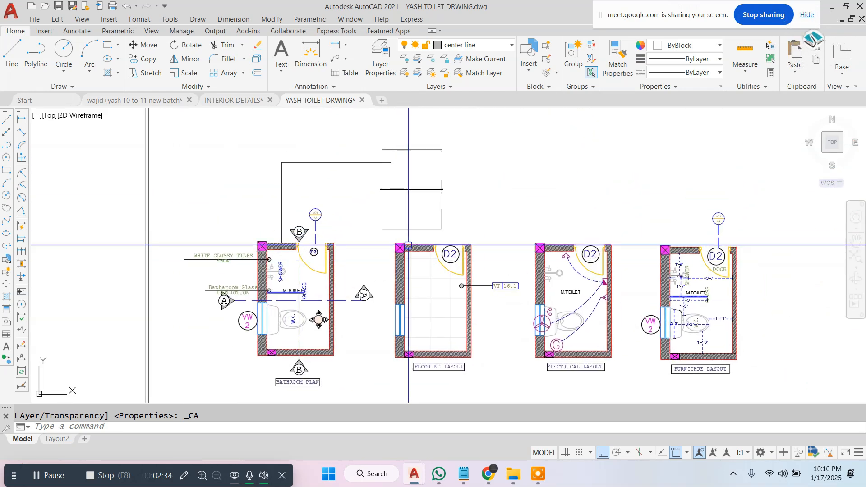
pyautogui.scroll(4, 228, 276)
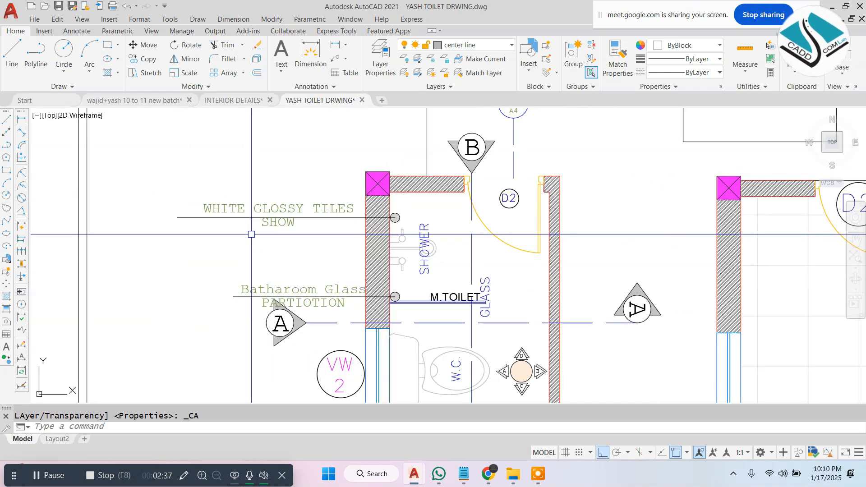
pyautogui.moveTo(310, 256); pyautogui.dragTo(322, 193, button='middle')
pyautogui.scroll(2, 321, 202)
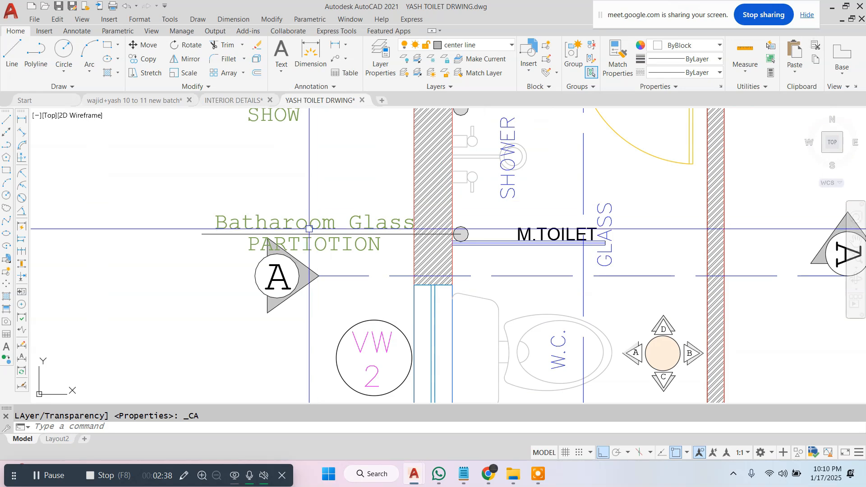
# Step: Change the bathroom glass partition label and its leader line in the bathroom plan to black
pyautogui.click(380, 199)
pyautogui.click(329, 248)
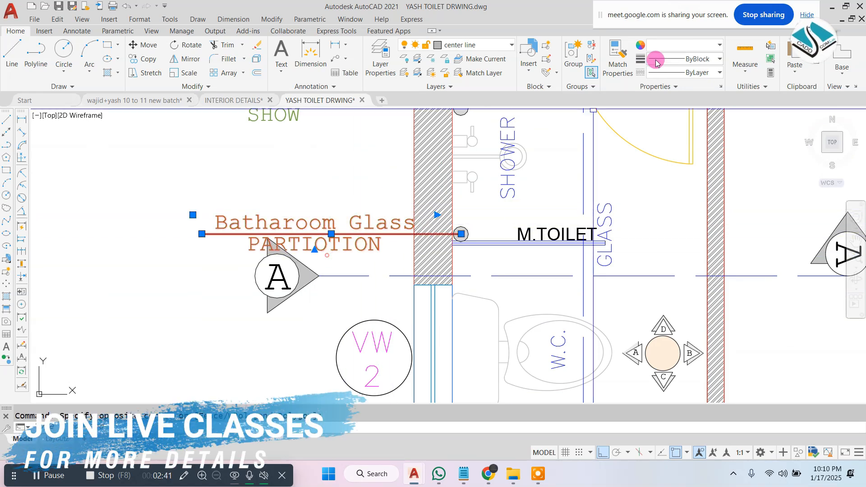
pyautogui.click(686, 45)
pyautogui.press('Escape')
# Step: Match the glass partition label's properties onto the bathroom plan's white glossy tiles label
pyautogui.scroll(-2, 469, 204)
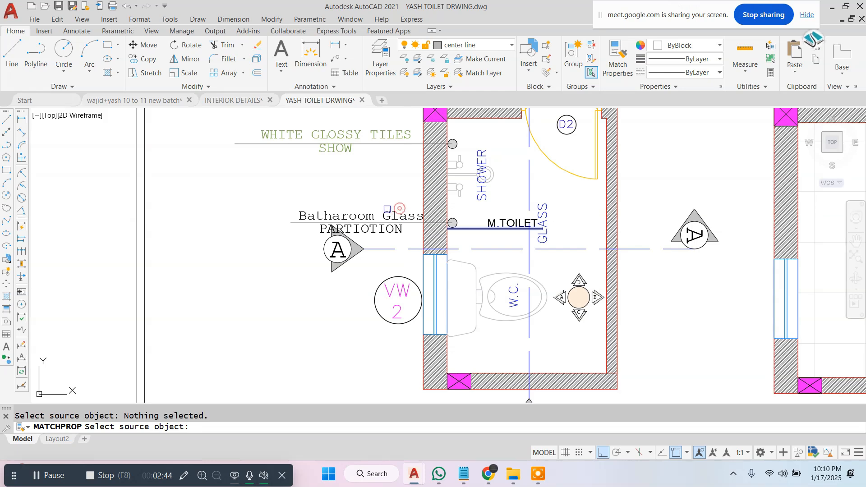
pyautogui.moveTo(384, 166); pyautogui.dragTo(377, 209, button='middle')
pyautogui.click(377, 209)
pyautogui.click(366, 151)
pyautogui.press('Escape')
pyautogui.scroll(-4, 374, 158)
pyautogui.scroll(4, 391, 204)
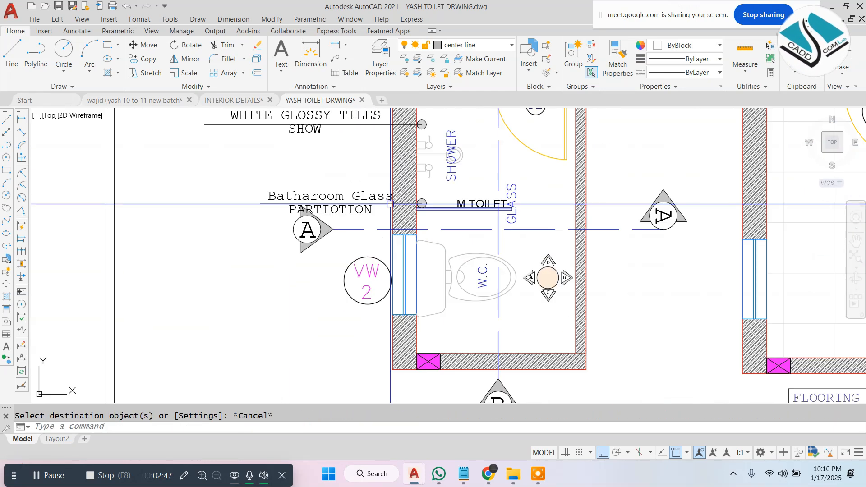
# Step: Try to match the bathroom plan label's properties onto Elevation-A's labels, and undo the match
pyautogui.scroll(-2, 359, 197)
pyautogui.moveTo(690, 171)
pyautogui.mouseDown(button='middle')
pyautogui.moveTo(514, 197)
pyautogui.moveTo(361, 200)
pyautogui.mouseUp(button='middle')
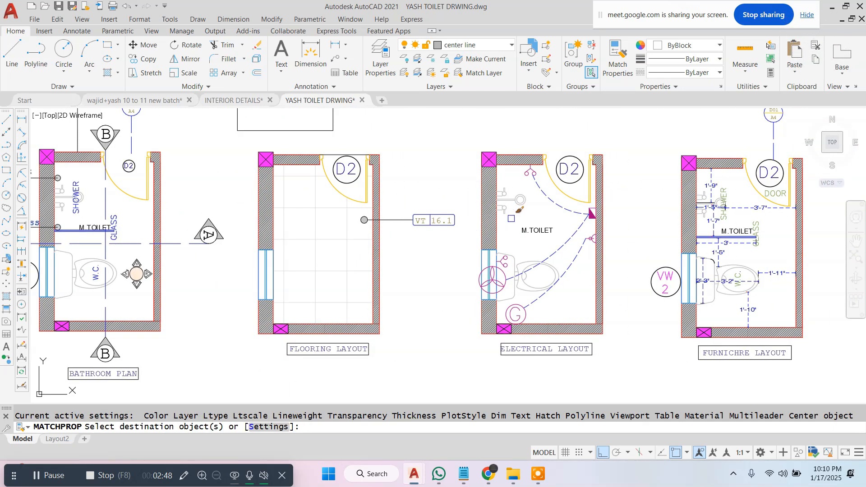
pyautogui.moveTo(595, 232); pyautogui.dragTo(321, 215, button='middle')
pyautogui.scroll(-2, 446, 216)
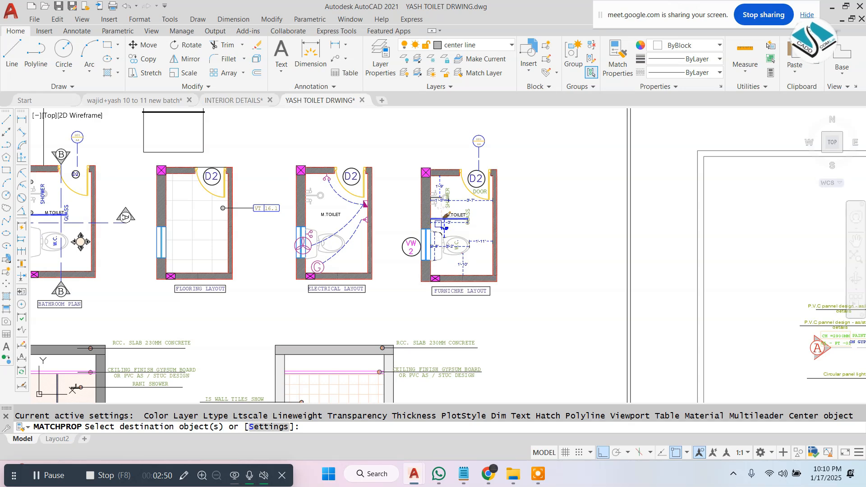
pyautogui.scroll(-2, 439, 224)
pyautogui.scroll(3, 445, 181)
pyautogui.click(405, 337)
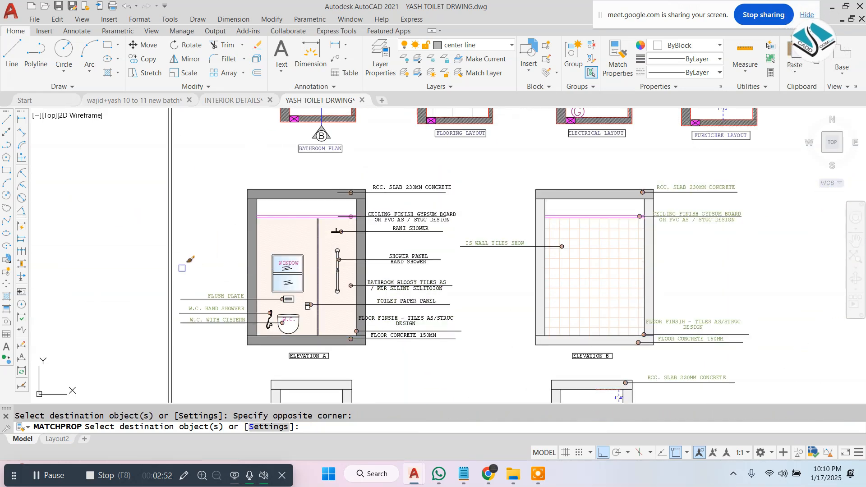
pyautogui.hotkey('ctrl', 'z')
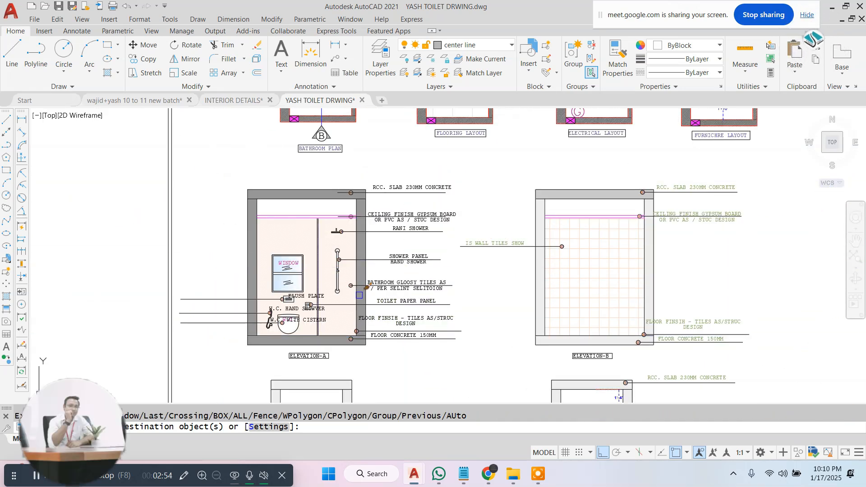
pyautogui.hotkey('ctrl', 'z')
# Step: Change all labels and leader lines on both sides of Elevation-A to black
pyautogui.scroll(-5, 342, 242)
pyautogui.moveTo(342, 313); pyautogui.dragTo(354, 174, button='middle')
pyautogui.scroll(5, 424, 201)
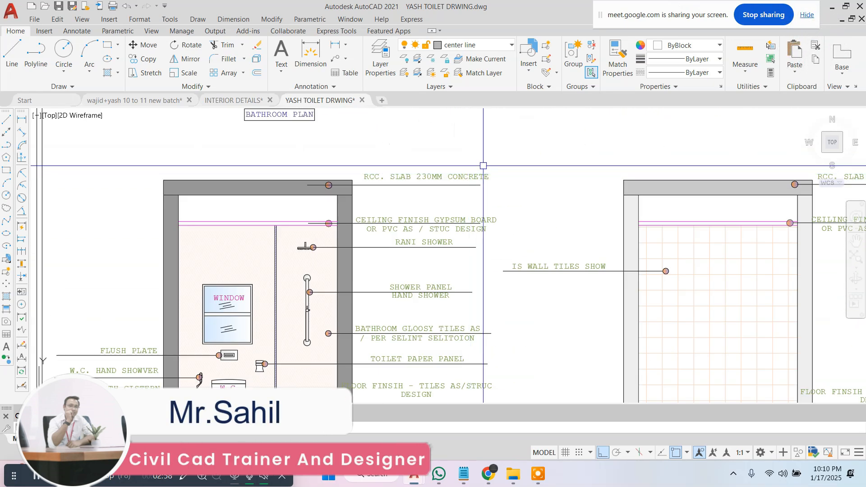
pyautogui.scroll(-5, 451, 180)
pyautogui.click(485, 164)
pyautogui.click(461, 288)
pyautogui.scroll(2, 368, 234)
pyautogui.click(340, 204)
pyautogui.click(304, 296)
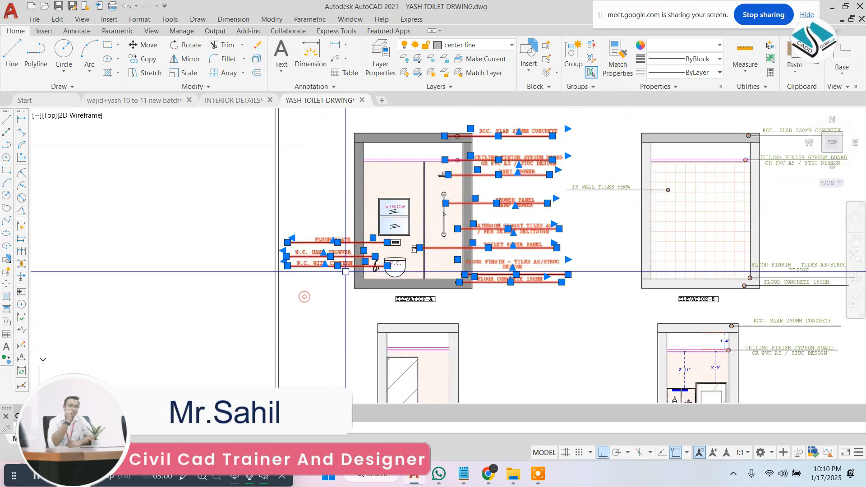
pyautogui.click(697, 43)
pyautogui.click(667, 185)
pyautogui.press('Escape')
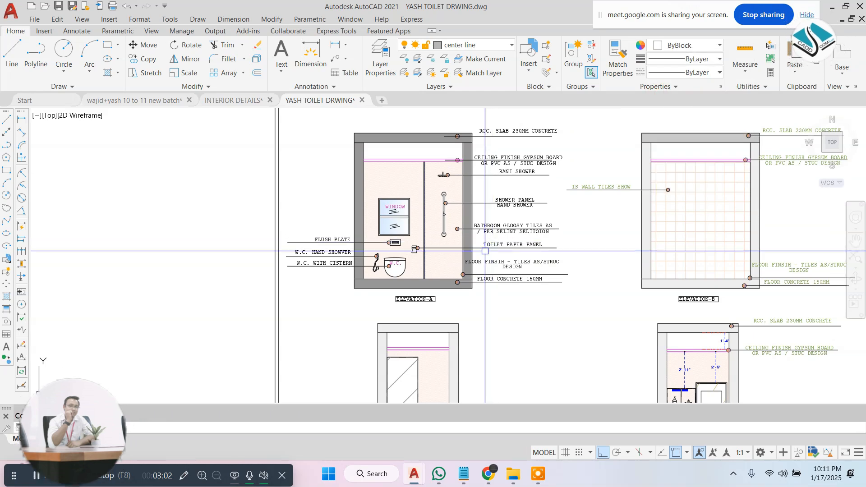
# Step: Try to match an Elevation-A label's properties onto Elevation-B's wall tiles label, and undo the match
pyautogui.write('MA')
pyautogui.press('Return')
pyautogui.scroll(2, 485, 252)
pyautogui.scroll(-3, 452, 235)
pyautogui.scroll(3, 396, 219)
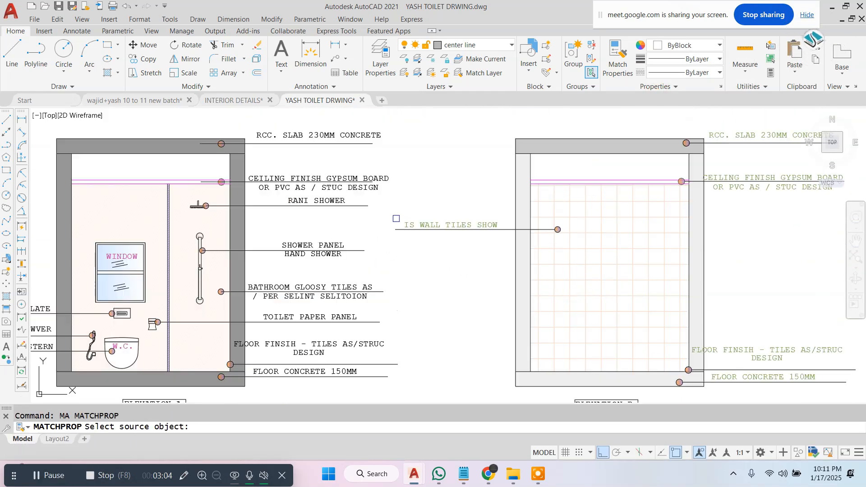
pyautogui.click(383, 184)
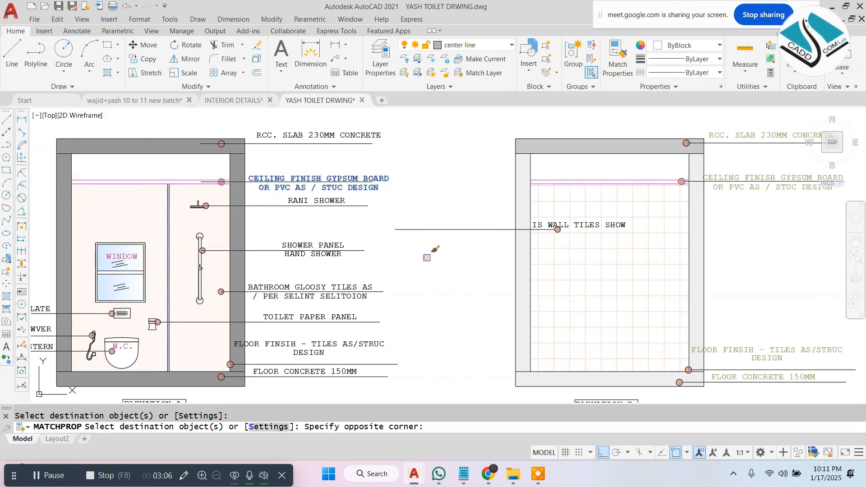
pyautogui.hotkey('ctrl', 'z')
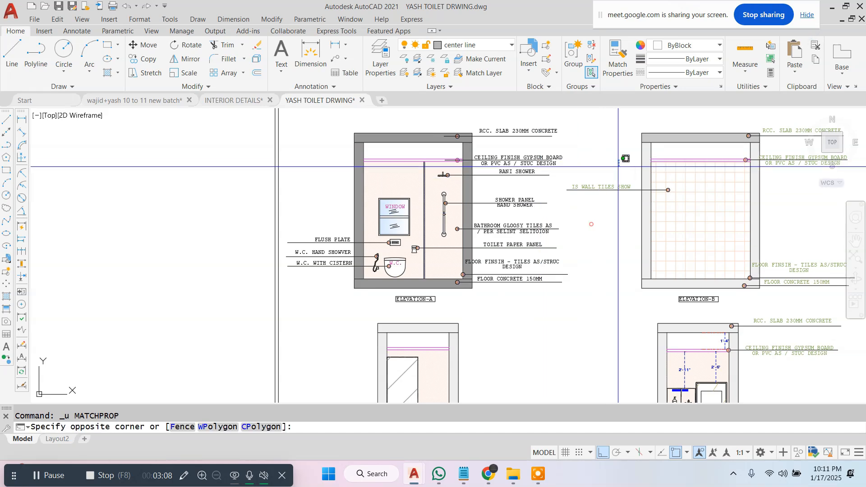
pyautogui.scroll(-3, 404, 249)
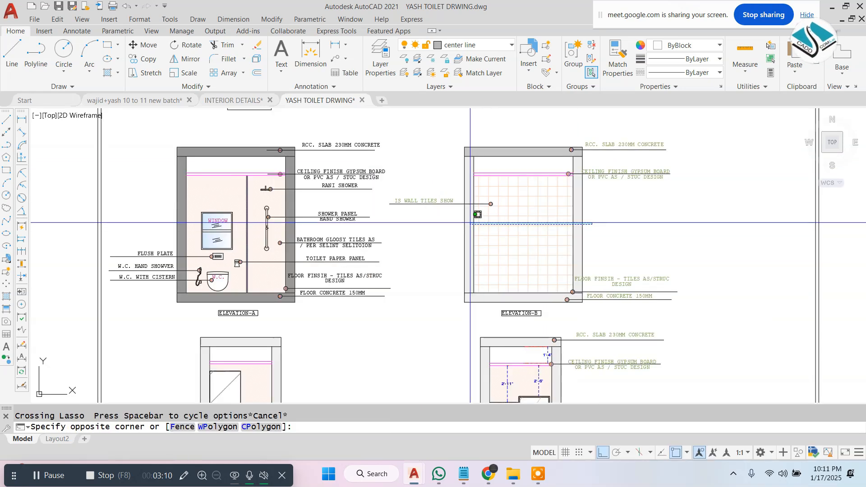
pyautogui.scroll(4, 405, 250)
pyautogui.press('Escape')
pyautogui.press('Escape')
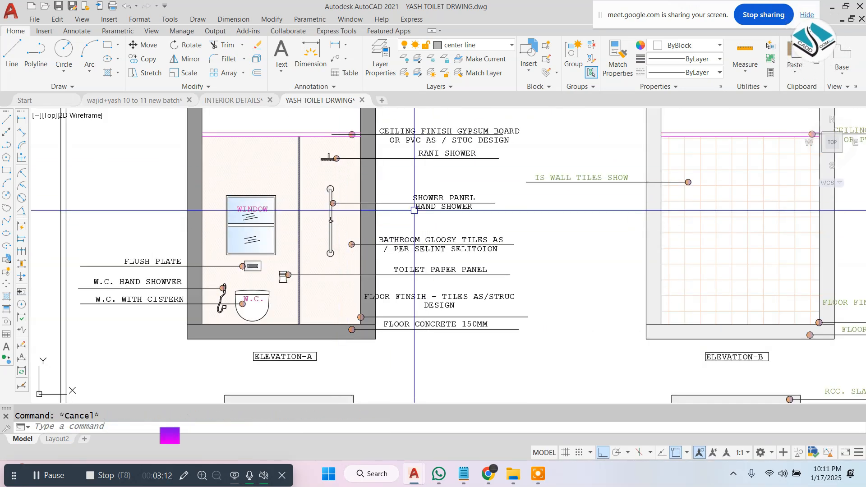
# Step: Examine the labels and fixtures in Elevation-A to Elevation-D and the title block below them
pyautogui.moveTo(315, 204); pyautogui.dragTo(358, 222, button='middle')
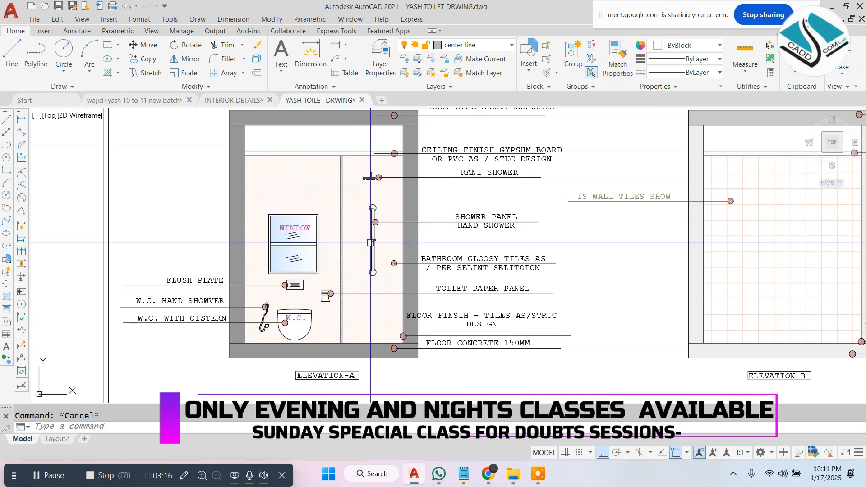
pyautogui.scroll(-2, 371, 241)
pyautogui.moveTo(469, 288); pyautogui.dragTo(321, 203, button='middle')
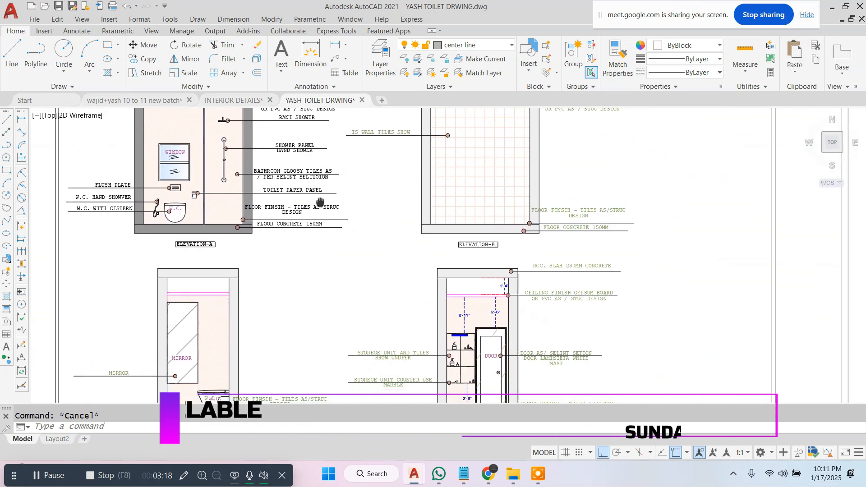
pyautogui.scroll(-2, 513, 212)
pyautogui.moveTo(541, 276)
pyautogui.mouseDown(button='middle')
pyautogui.moveTo(334, 256)
pyautogui.moveTo(250, 276)
pyautogui.moveTo(537, 243)
pyautogui.mouseUp(button='middle')
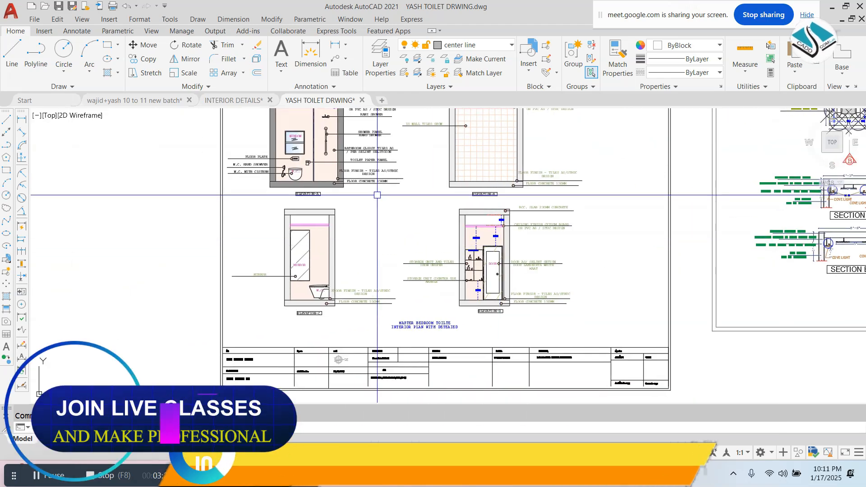
pyautogui.moveTo(377, 193); pyautogui.dragTo(374, 289, button='middle')
pyautogui.moveTo(354, 197); pyautogui.dragTo(354, 297, button='middle')
# Step: Try a scale of 0.5 on the Flooring Layout's wall hatch, settle on 0.3 and finish editing the hatch
pyautogui.scroll(4, 380, 185)
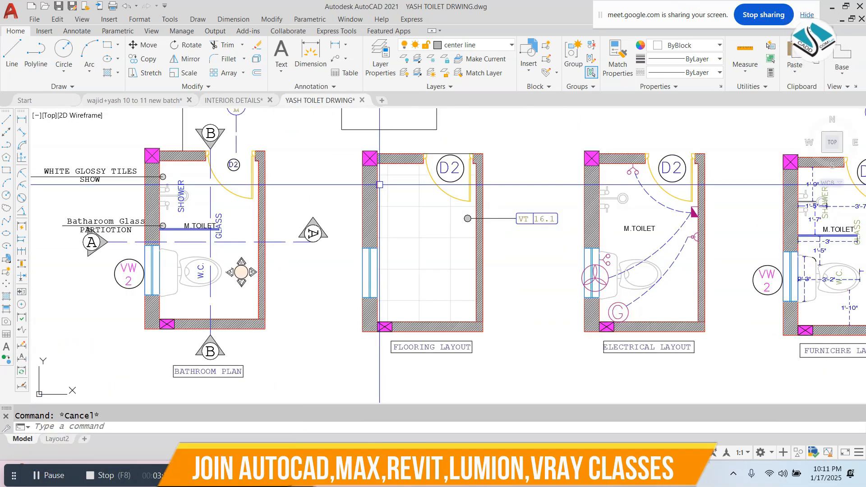
pyautogui.scroll(3, 371, 156)
pyautogui.click(378, 158)
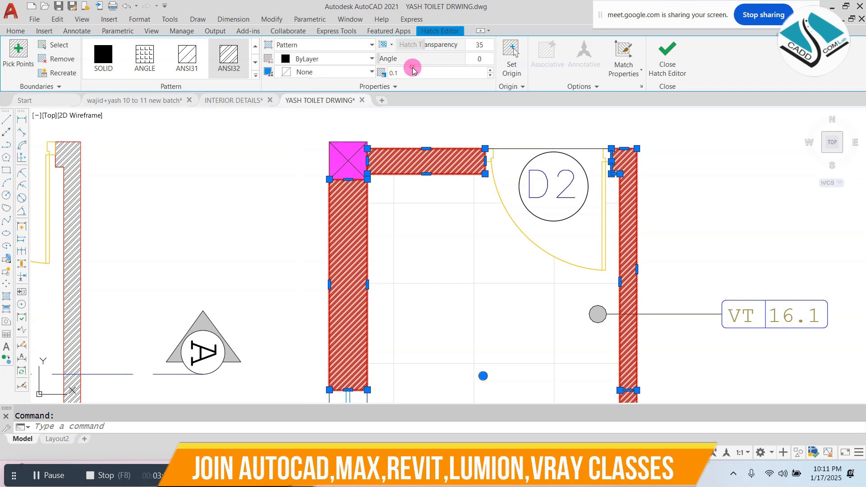
pyautogui.write('0.5')
pyautogui.press('Return')
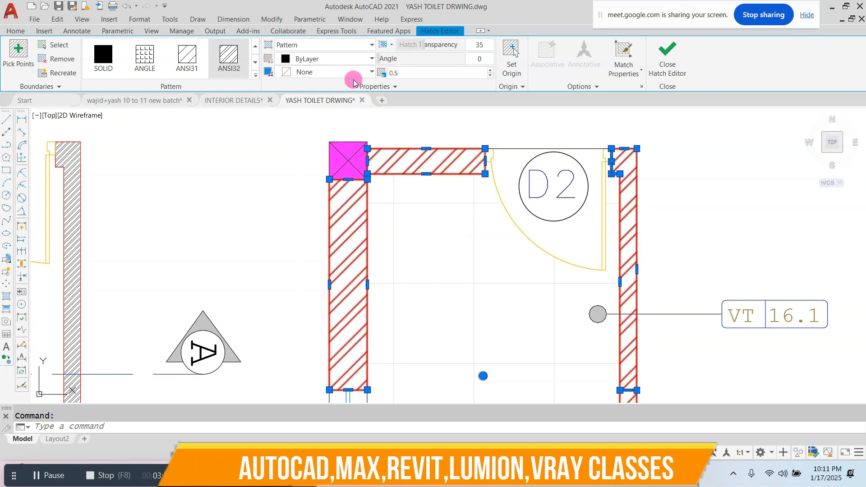
pyautogui.moveTo(436, 76); pyautogui.dragTo(365, 76)
pyautogui.write('0.3')
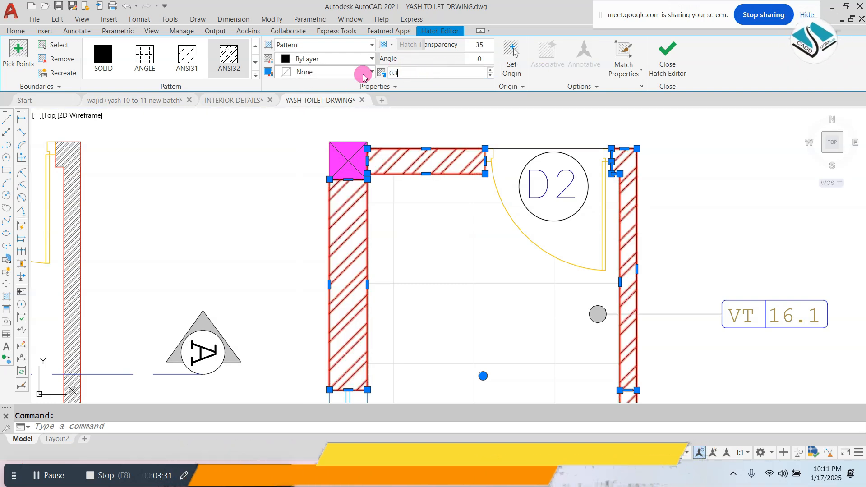
pyautogui.press('Return')
pyautogui.click(674, 57)
pyautogui.scroll(-2, 489, 172)
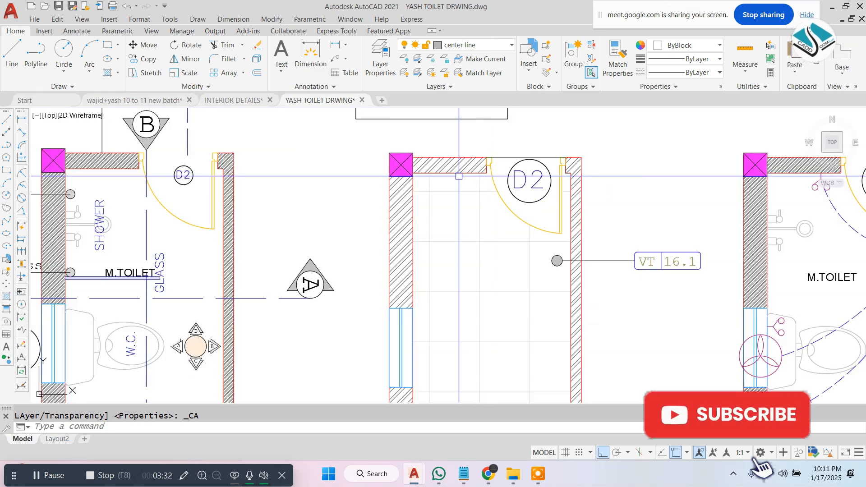
# Step: Match the Flooring Layout's wall hatch properties onto the wall hatches of the bathroom plan, Electrical Layout and Furniture Layout
pyautogui.press('Escape')
pyautogui.write('MA')
pyautogui.press('Return')
pyautogui.scroll(2, 393, 192)
pyautogui.click(393, 194)
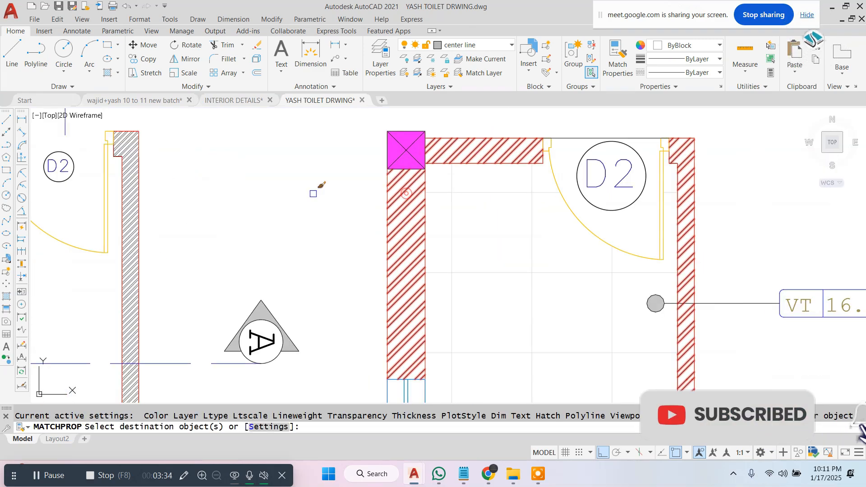
pyautogui.moveTo(291, 191); pyautogui.dragTo(413, 186, button='middle')
pyautogui.scroll(-4, 252, 175)
pyautogui.scroll(3, 429, 169)
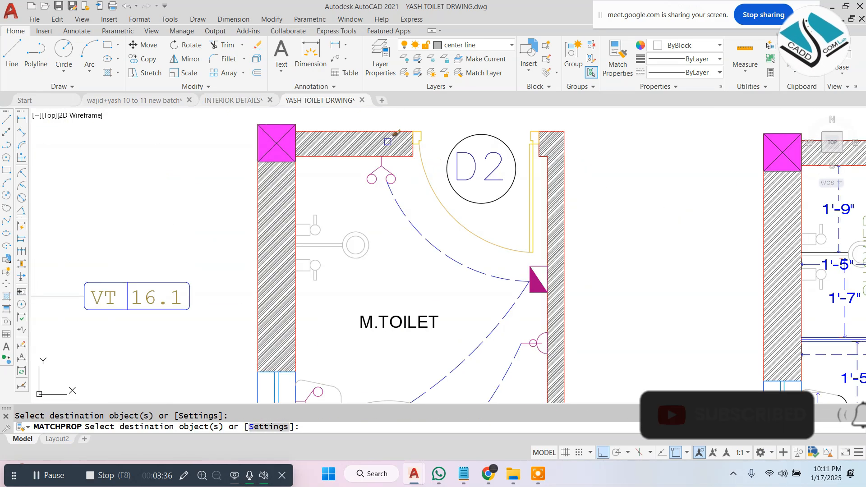
pyautogui.click(386, 144)
pyautogui.scroll(-2, 379, 150)
pyautogui.scroll(2, 537, 155)
pyautogui.press('Escape')
pyautogui.scroll(-5, 558, 159)
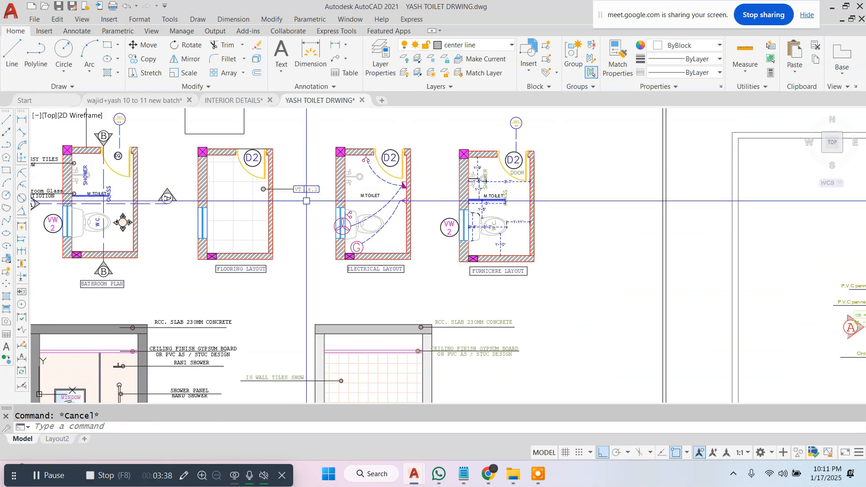
pyautogui.scroll(5, 375, 139)
pyautogui.press('Return')
pyautogui.click(216, 141)
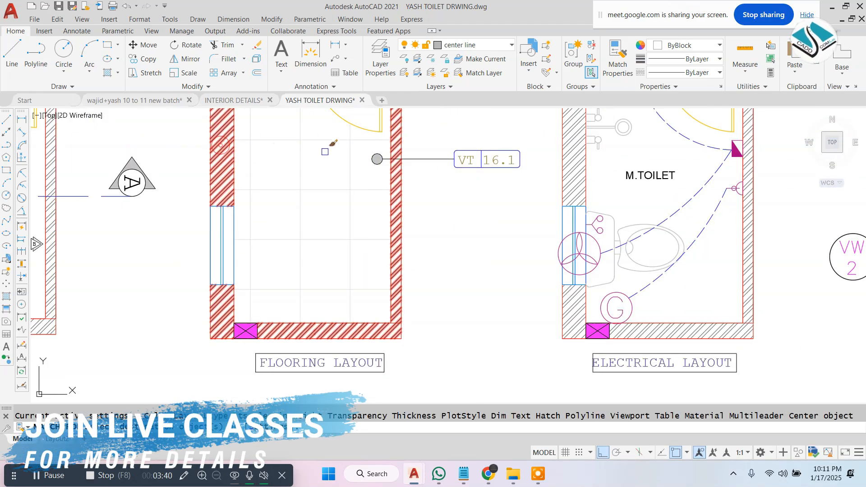
pyautogui.scroll(-5, 326, 152)
pyautogui.moveTo(415, 314); pyautogui.dragTo(461, 233, button='middle')
pyautogui.press('Escape')
pyautogui.scroll(-2, 446, 212)
pyautogui.moveTo(456, 176); pyautogui.dragTo(400, 253, button='middle')
pyautogui.press('Escape')
pyautogui.scroll(4, 316, 129)
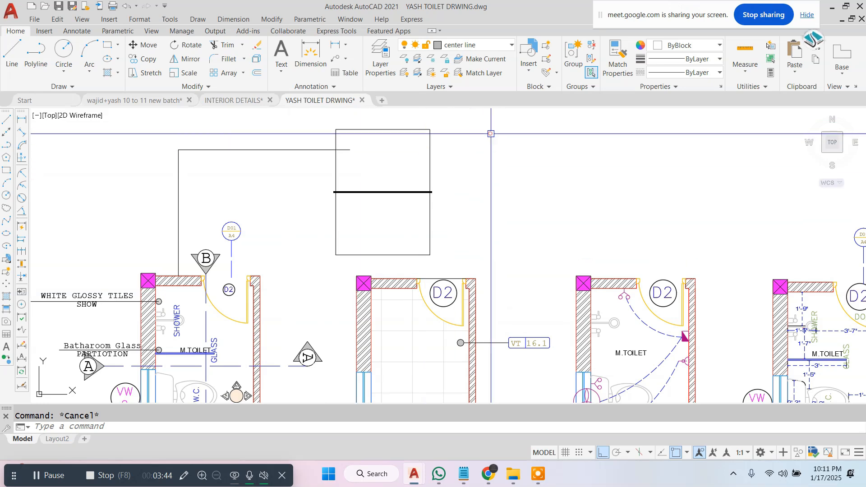
# Step: Erase the stray rectangle with its thick middle line and the angled line above the bathroom plan and Flooring Layout
pyautogui.click(491, 133)
pyautogui.click(304, 218)
pyautogui.write('e')
pyautogui.press('space')
pyautogui.moveTo(237, 168); pyautogui.dragTo(298, 163, button='middle')
pyautogui.click(297, 162)
pyautogui.click(201, 180)
pyautogui.press('Escape')
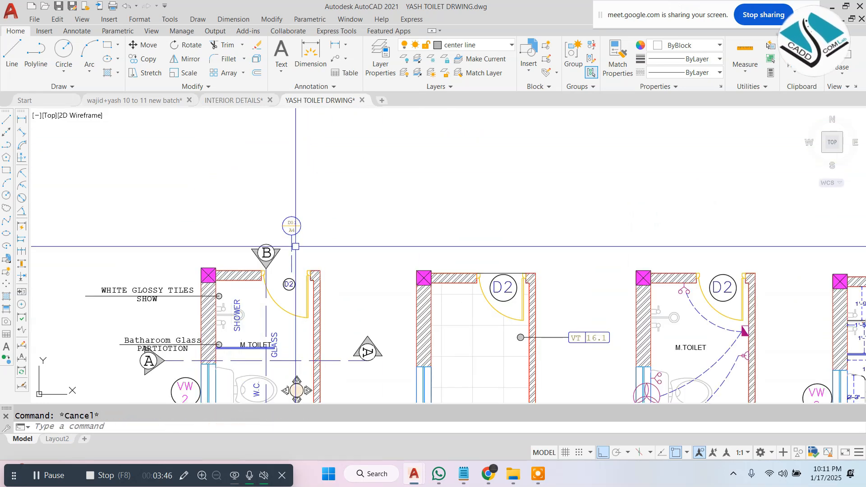
pyautogui.scroll(4, 236, 304)
pyautogui.write('ex')
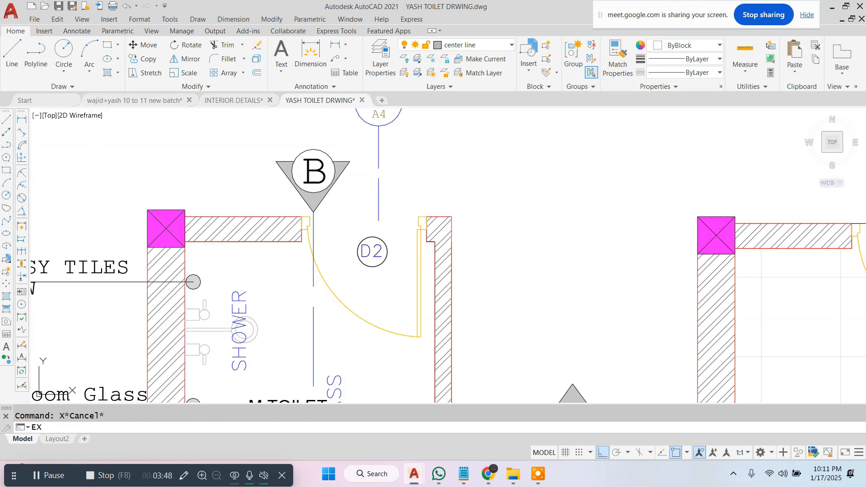
pyautogui.press('space')
pyautogui.press('Escape')
pyautogui.click(378, 196)
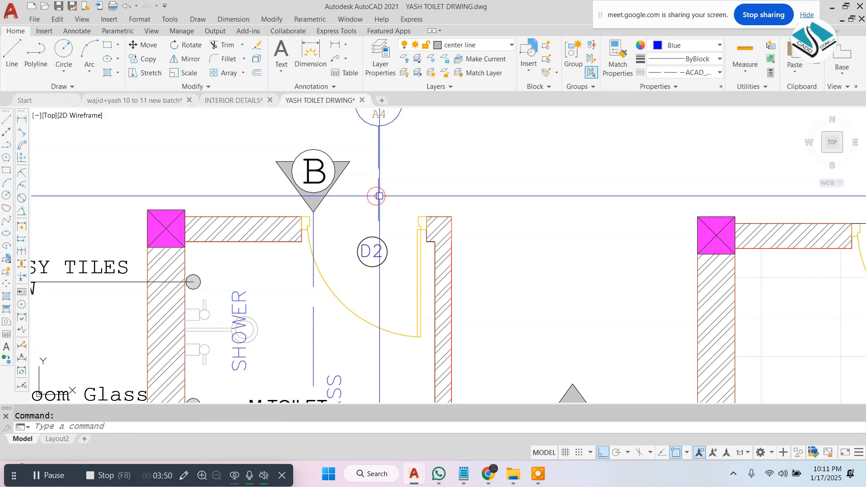
pyautogui.press('Escape')
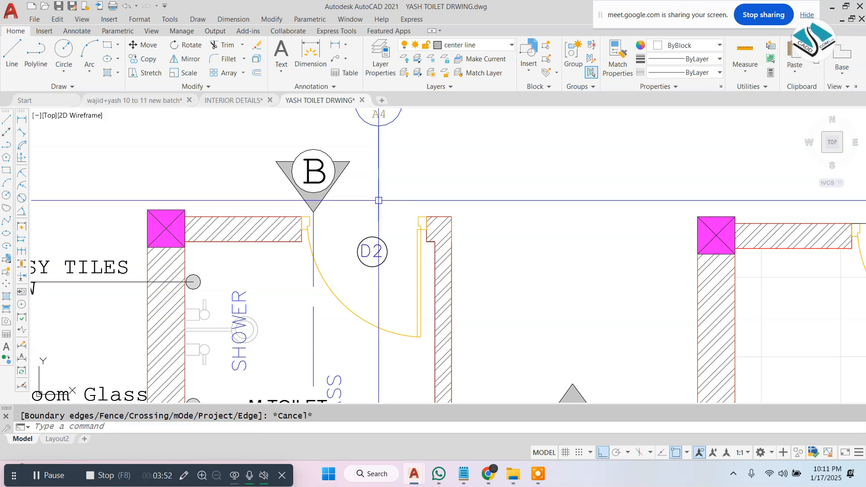
pyautogui.press('space')
pyautogui.press('Escape')
# Step: Examine the wall hatches across the four layouts and the column at the lower corner of the Flooring Layout
pyautogui.scroll(-8, 378, 201)
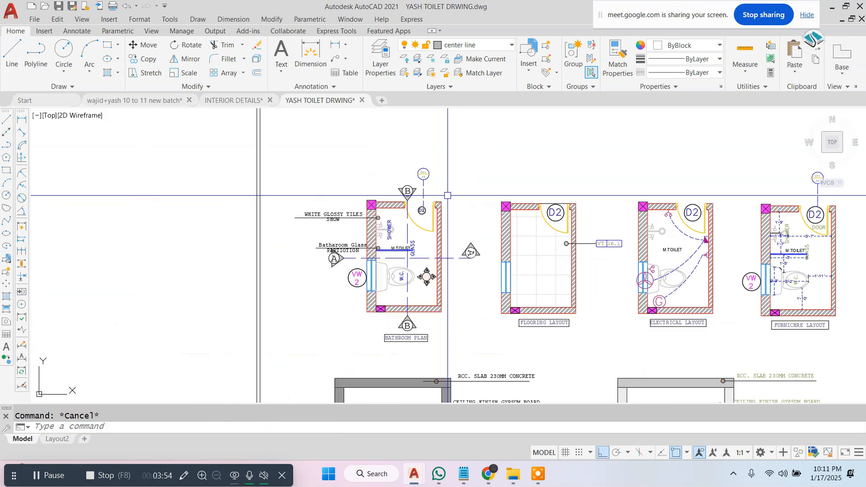
pyautogui.scroll(3, 415, 272)
pyautogui.moveTo(513, 246); pyautogui.dragTo(385, 207, button='middle')
pyautogui.scroll(2, 407, 208)
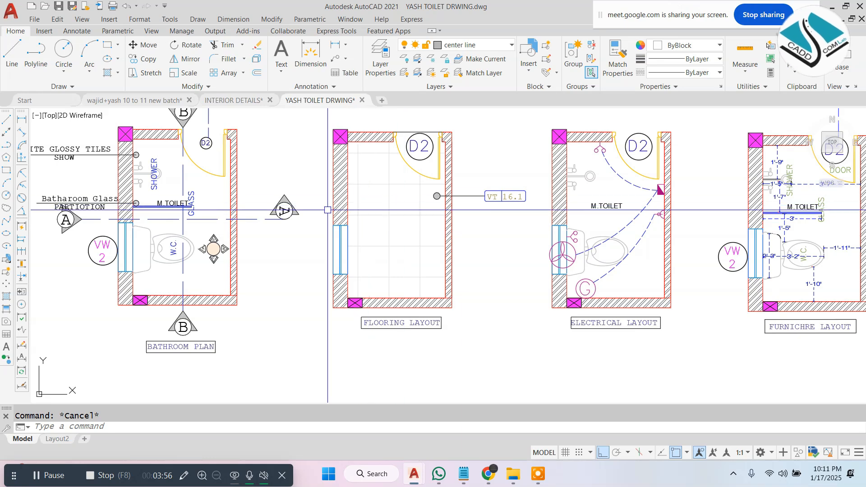
pyautogui.moveTo(277, 267)
pyautogui.mouseDown(button='middle')
pyautogui.moveTo(351, 200)
pyautogui.moveTo(346, 272)
pyautogui.mouseUp(button='middle')
pyautogui.scroll(4, 439, 309)
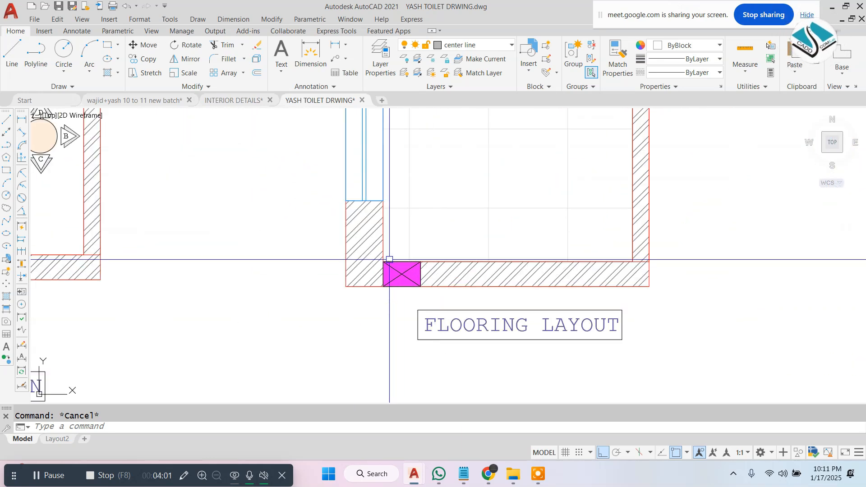
# Step: Move the magenta column at the Flooring Layout's lower corner to the outer corner of the wall
pyautogui.scroll(5, 397, 277)
pyautogui.click(409, 267)
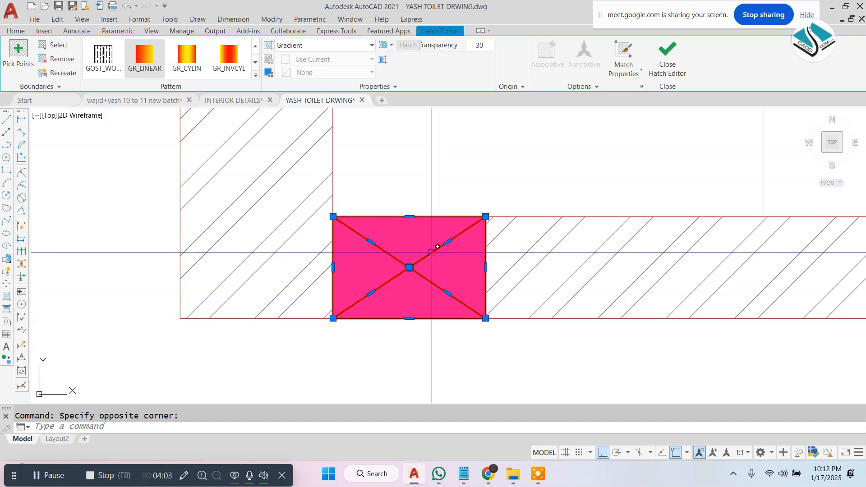
pyautogui.write('m')
pyautogui.press('Return')
pyautogui.click(334, 318)
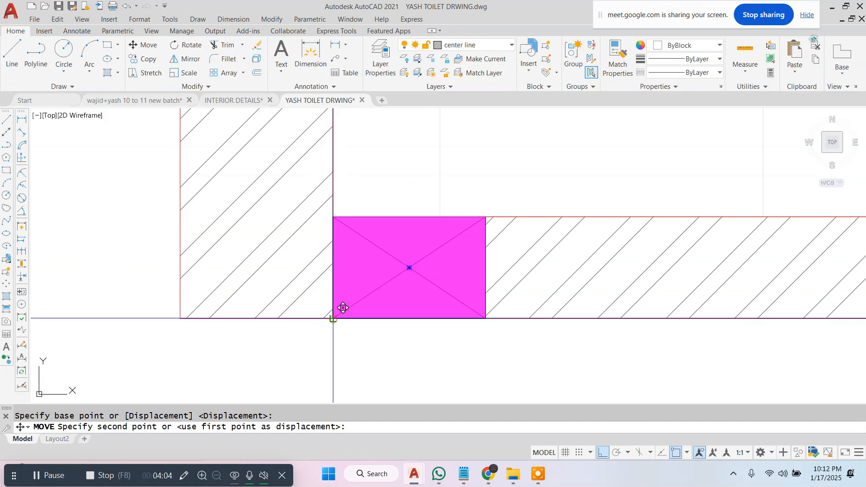
pyautogui.click(181, 316)
pyautogui.press('Escape')
pyautogui.scroll(-6, 379, 234)
pyautogui.scroll(4, 380, 233)
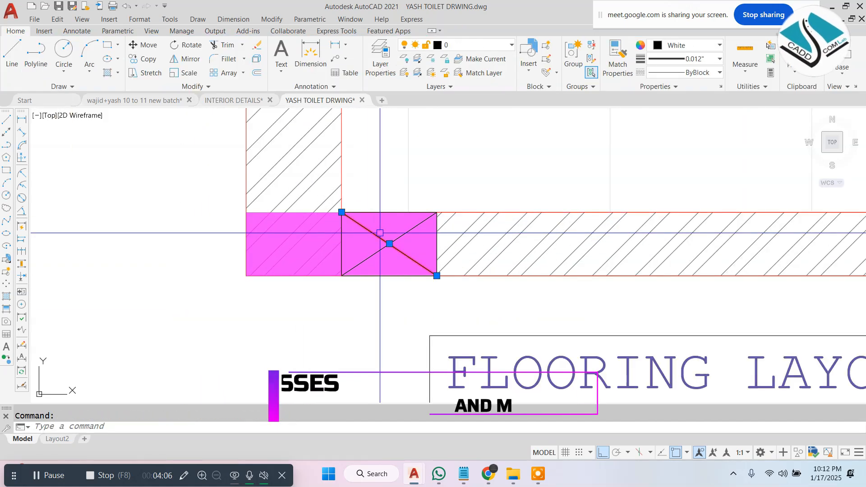
pyautogui.press('Escape')
pyautogui.scroll(4, 354, 218)
pyautogui.press('Escape')
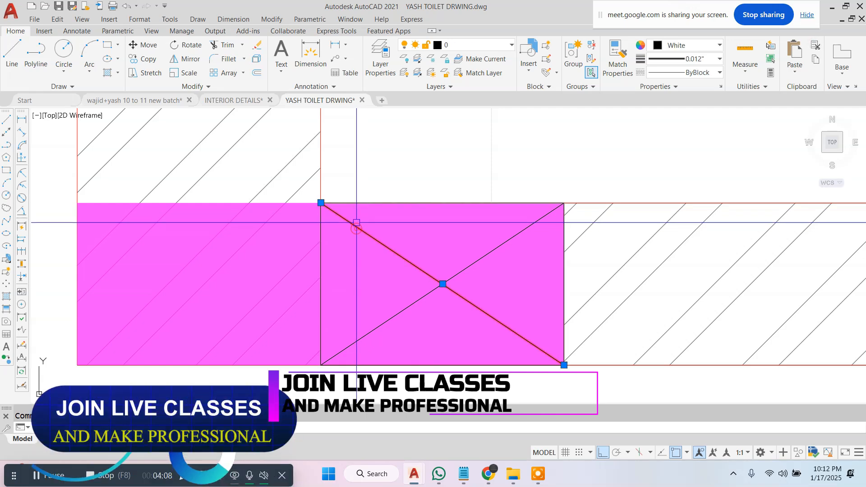
# Step: Move the crossed magenta column in the bathroom plan to the outer lower corner of the wall
pyautogui.scroll(-6, 621, 240)
pyautogui.scroll(5, 264, 240)
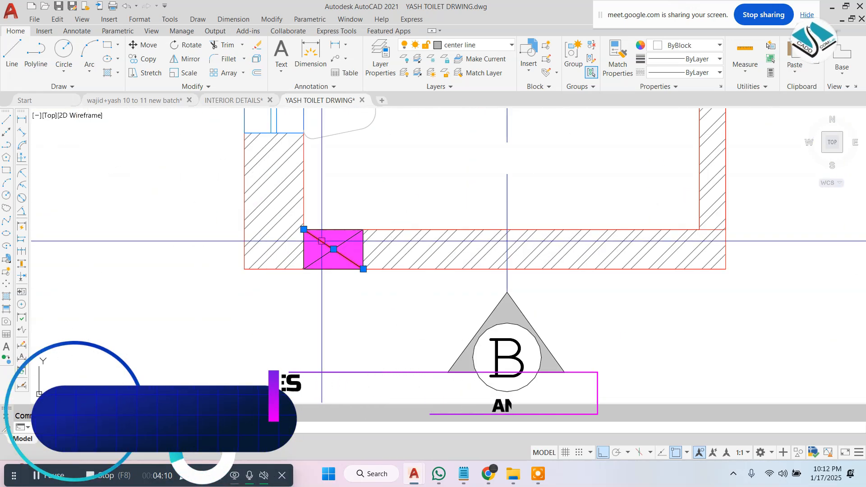
pyautogui.scroll(4, 318, 243)
pyautogui.click(198, 176)
pyautogui.click(475, 335)
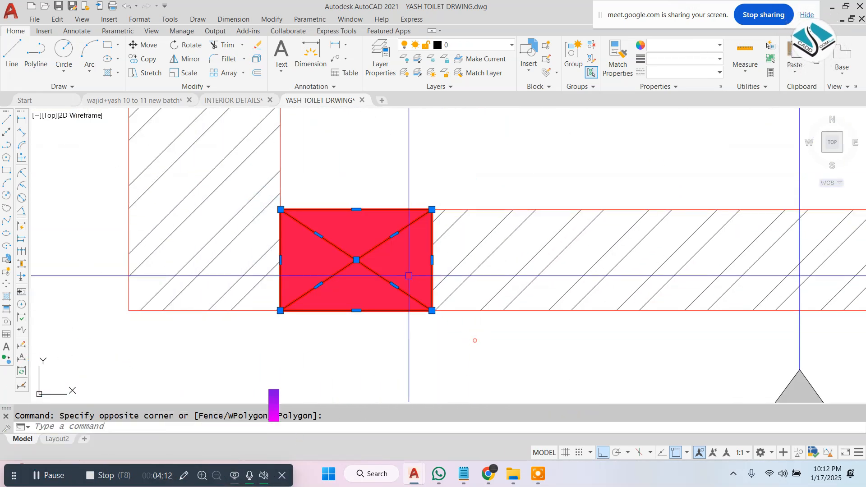
pyautogui.write('m')
pyautogui.press('Return')
pyautogui.click(280, 310)
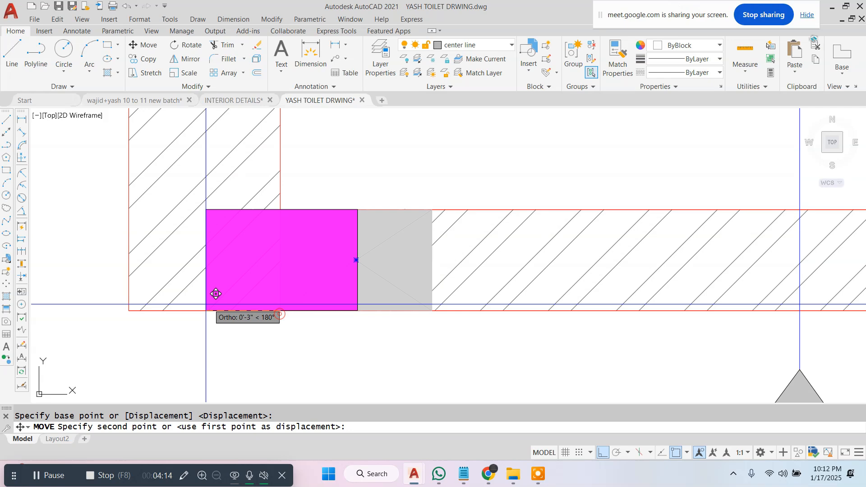
pyautogui.click(131, 309)
pyautogui.press('Escape')
pyautogui.scroll(-8, 324, 238)
# Step: Stretch the bathroom plan's lower wall hatch to meet the column at the outer corner
pyautogui.scroll(4, 362, 238)
pyautogui.click(362, 238)
pyautogui.scroll(2, 285, 247)
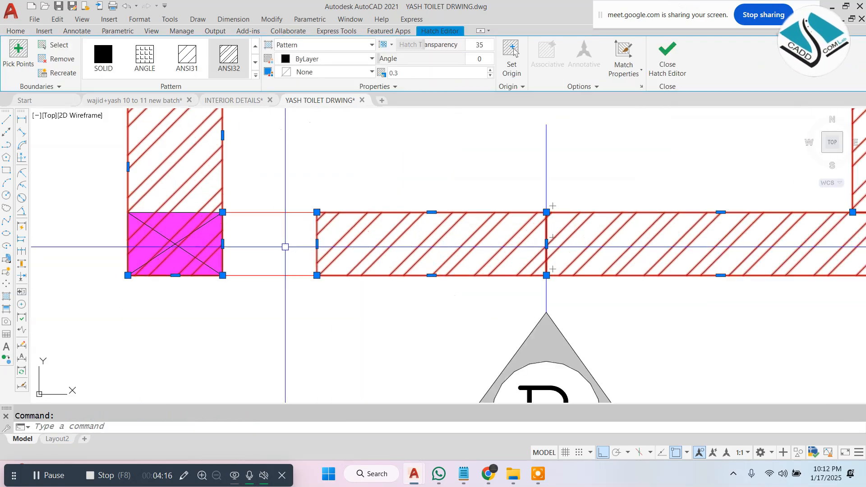
pyautogui.click(317, 243)
pyautogui.press('Escape')
pyautogui.scroll(-6, 392, 236)
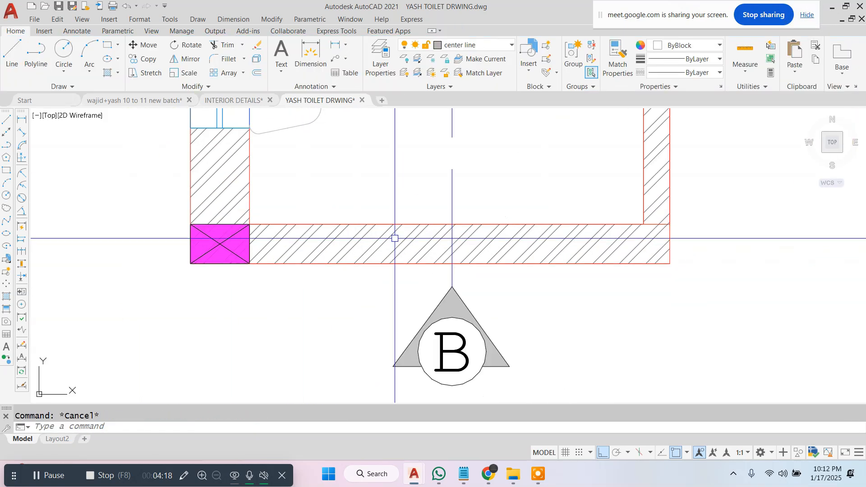
# Step: Examine the Electrical Layout's column, the four layouts and the elevations across the drawing sheet
pyautogui.moveTo(665, 234); pyautogui.dragTo(369, 254, button='middle')
pyautogui.scroll(6, 441, 257)
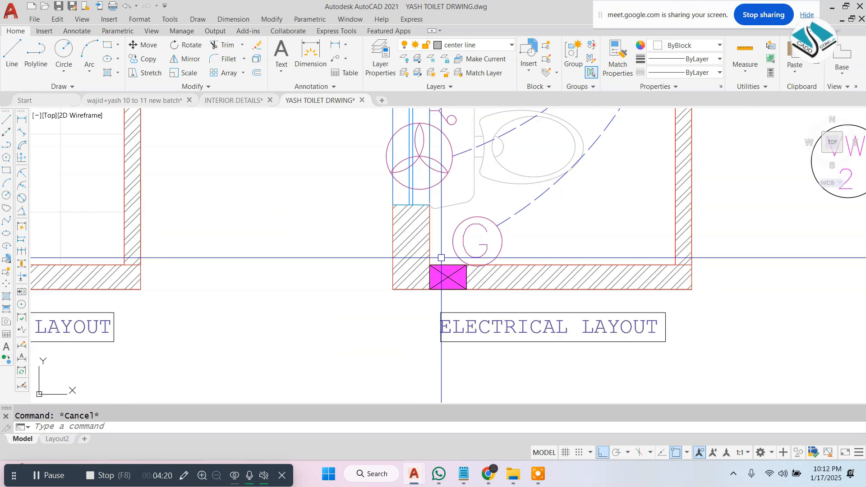
pyautogui.scroll(-2, 455, 254)
pyautogui.moveTo(468, 246)
pyautogui.mouseDown(button='middle')
pyautogui.moveTo(382, 304)
pyautogui.moveTo(354, 265)
pyautogui.mouseUp(button='middle')
pyautogui.scroll(-4, 399, 265)
pyautogui.scroll(-4, 399, 265)
pyautogui.scroll(4, 349, 326)
pyautogui.moveTo(289, 259); pyautogui.dragTo(313, 214, button='middle')
pyautogui.scroll(-4, 366, 264)
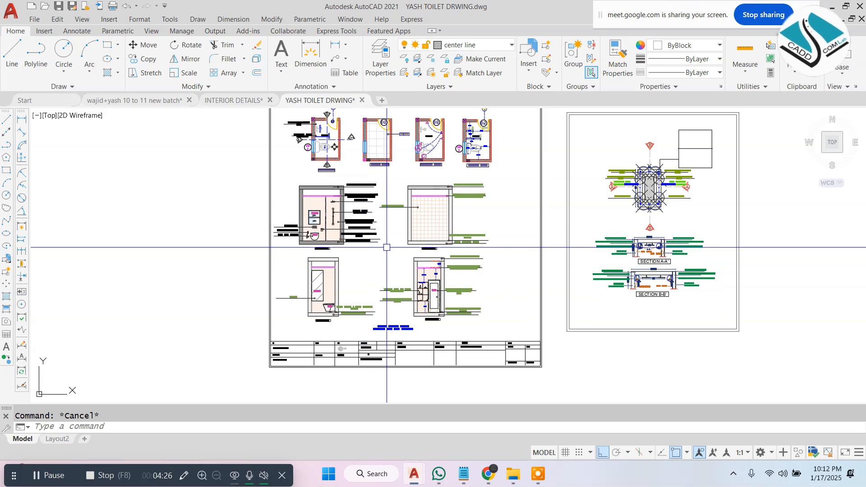
pyautogui.scroll(4, 366, 298)
pyautogui.scroll(-4, 387, 291)
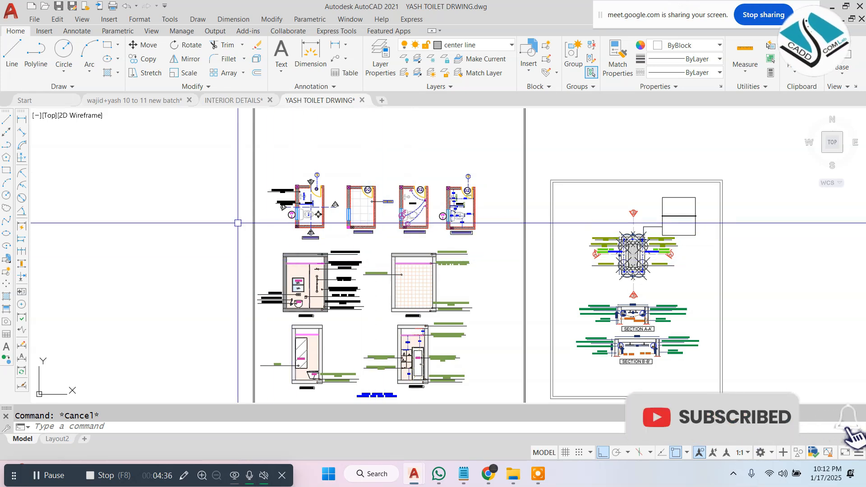
pyautogui.scroll(6, 314, 194)
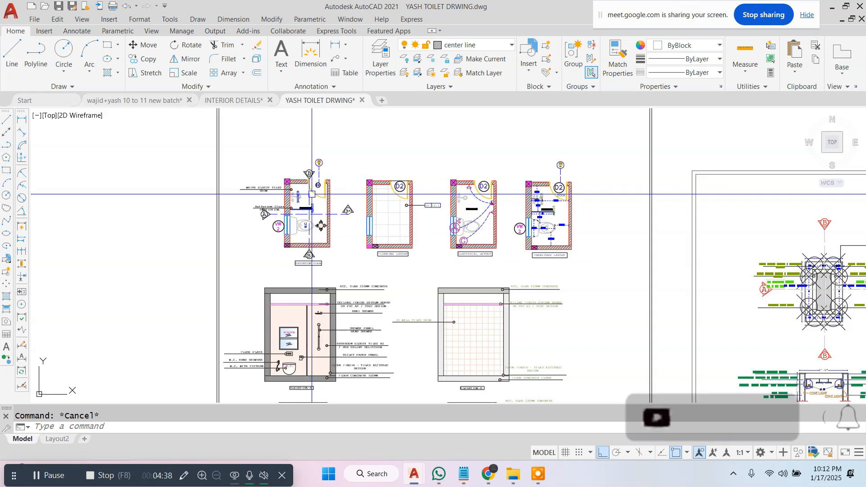
pyautogui.scroll(-4, 394, 208)
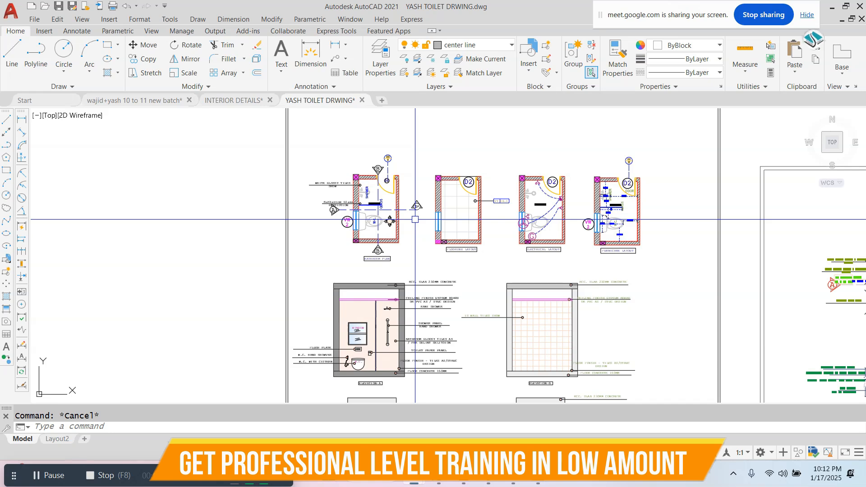
pyautogui.scroll(2, 466, 203)
pyautogui.scroll(-2, 360, 188)
pyautogui.moveTo(360, 330); pyautogui.dragTo(310, 280, button='middle')
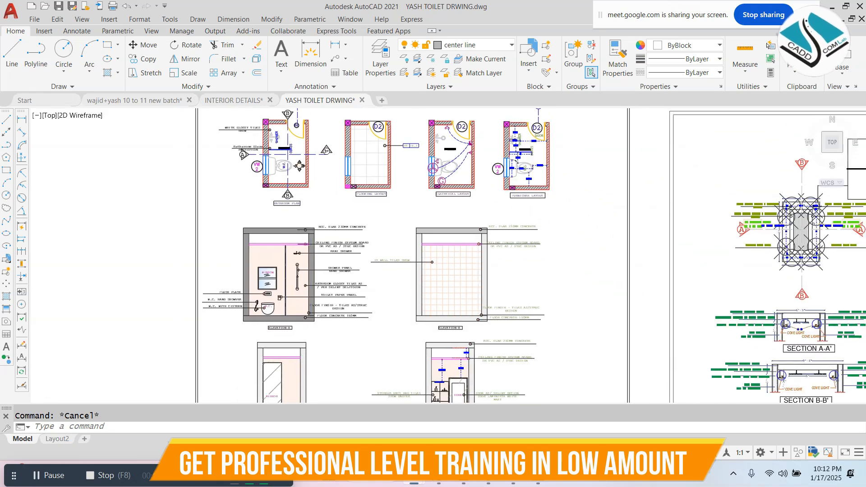
# Step: Set both gradient colours of Elevation-A's ceiling finish leader dot to 0,0,0 and finish editing the hatch
pyautogui.scroll(2, 309, 279)
pyautogui.scroll(8, 302, 199)
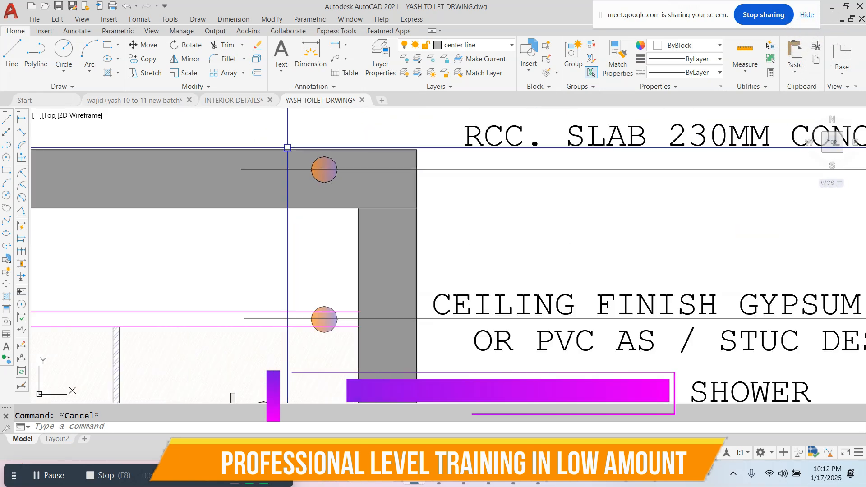
pyautogui.scroll(2, 315, 156)
pyautogui.scroll(-4, 460, 178)
pyautogui.scroll(-2, 460, 178)
pyautogui.moveTo(262, 281); pyautogui.dragTo(546, 158, button='middle')
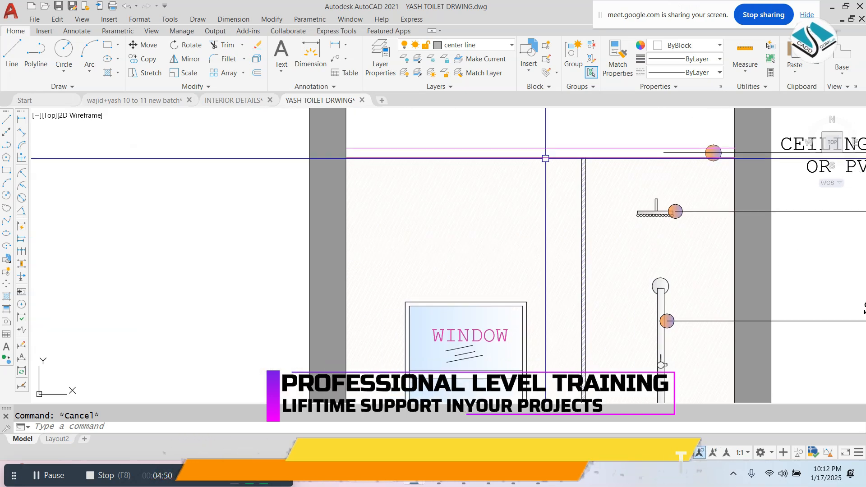
pyautogui.scroll(6, 772, 142)
pyautogui.scroll(4, 500, 180)
pyautogui.click(499, 180)
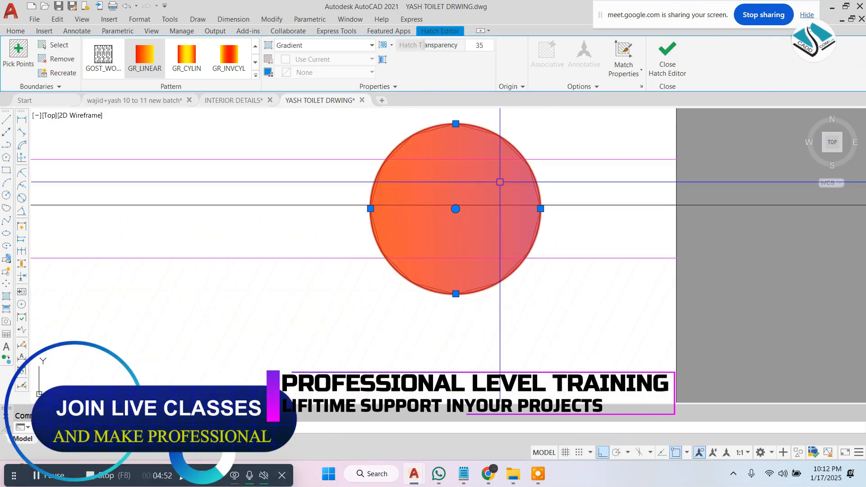
pyautogui.click(298, 59)
pyautogui.click(286, 73)
pyautogui.click(304, 72)
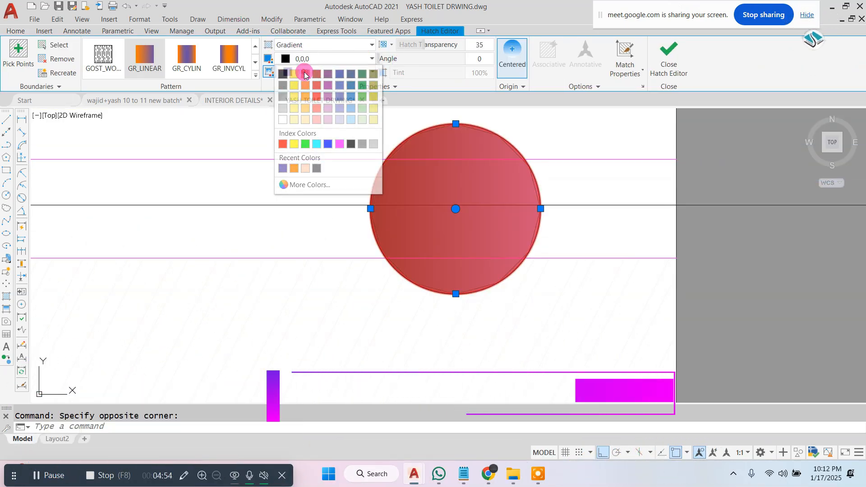
pyautogui.click(283, 87)
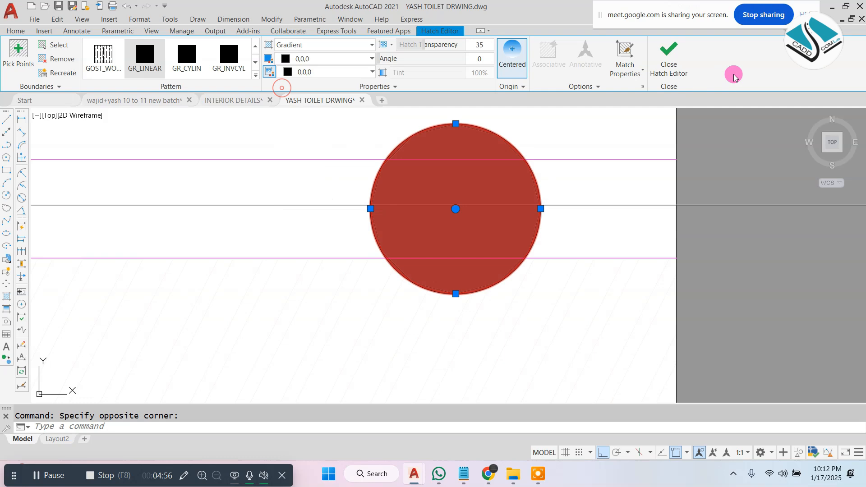
pyautogui.click(669, 57)
# Step: Scale Elevation-A's ceiling finish leader dot and its hatch down about the centre to about half size
pyautogui.scroll(-4, 422, 197)
pyautogui.scroll(4, 440, 186)
pyautogui.press('Escape')
pyautogui.click(514, 141)
pyautogui.click(452, 188)
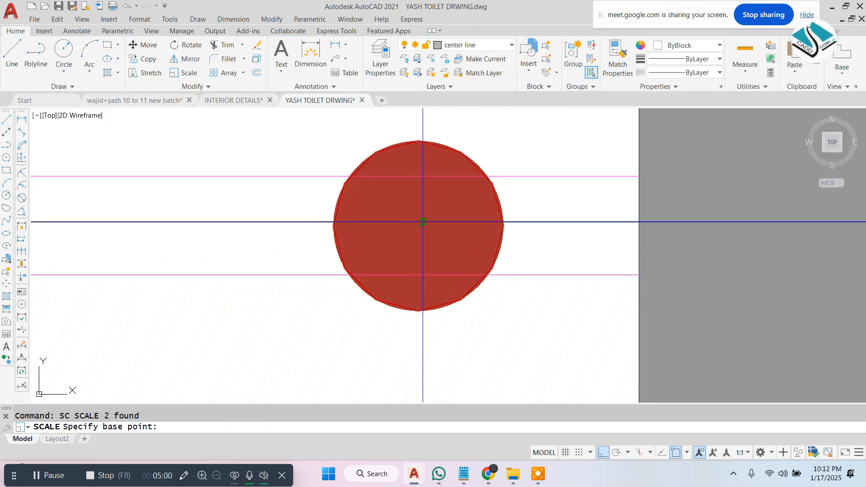
pyautogui.click(416, 221)
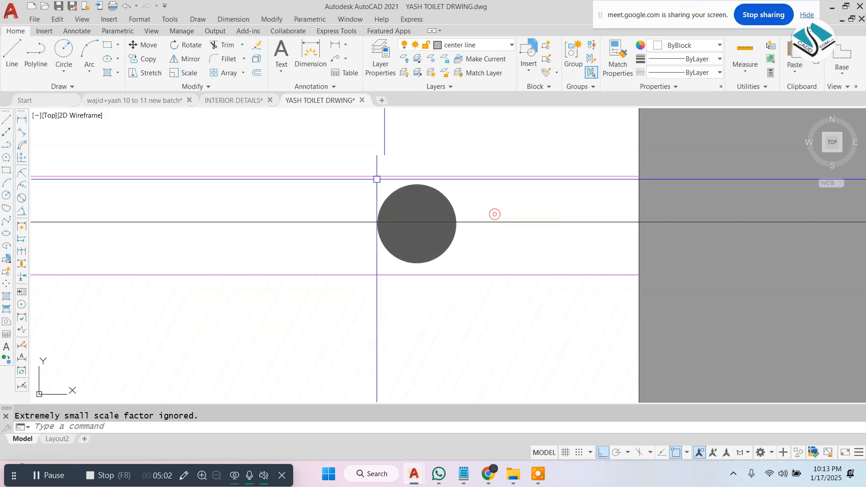
pyautogui.press('Escape')
pyautogui.scroll(-6, 490, 234)
pyautogui.scroll(2, 385, 201)
# Step: Shorten the ceiling finish leader line so that it starts at the black dot
pyautogui.click(381, 194)
pyautogui.scroll(4, 374, 194)
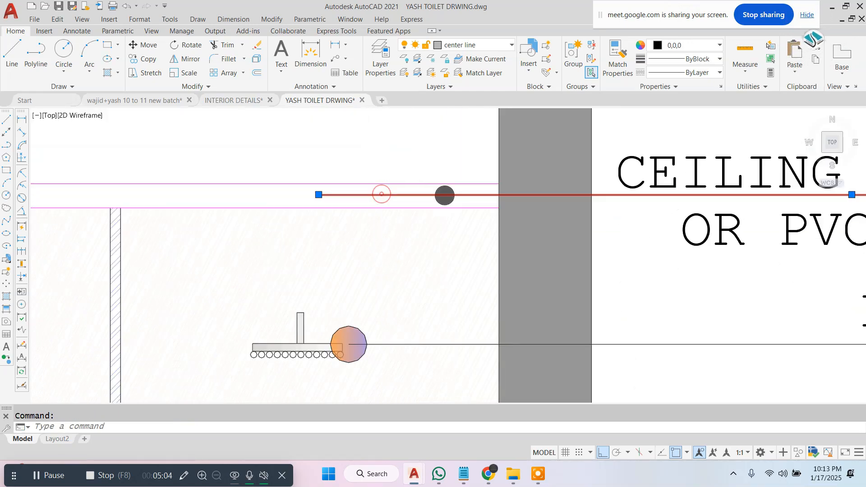
pyautogui.click(291, 193)
pyautogui.click(508, 194)
pyautogui.press('Escape')
pyautogui.scroll(-6, 508, 195)
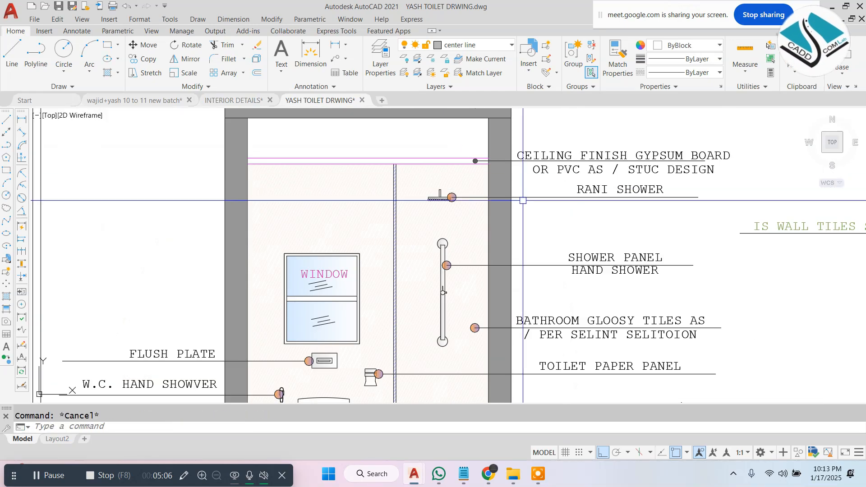
# Step: Change Elevation-A's wall tile hatch to the NET pattern at angle 0, trying scale 10 and settling on 3
pyautogui.moveTo(549, 184); pyautogui.dragTo(414, 204, button='middle')
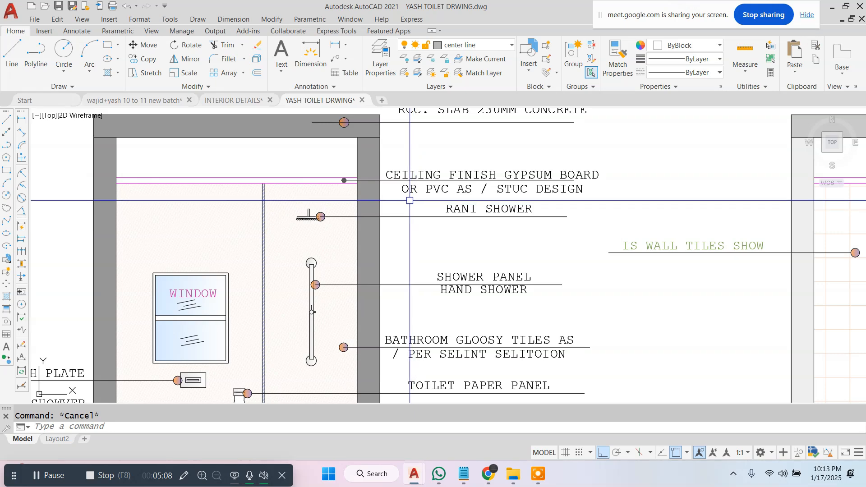
pyautogui.moveTo(369, 217)
pyautogui.mouseDown(button='middle')
pyautogui.moveTo(391, 217)
pyautogui.moveTo(418, 199)
pyautogui.mouseUp(button='middle')
pyautogui.scroll(-2, 408, 200)
pyautogui.scroll(2, 361, 205)
pyautogui.click(359, 205)
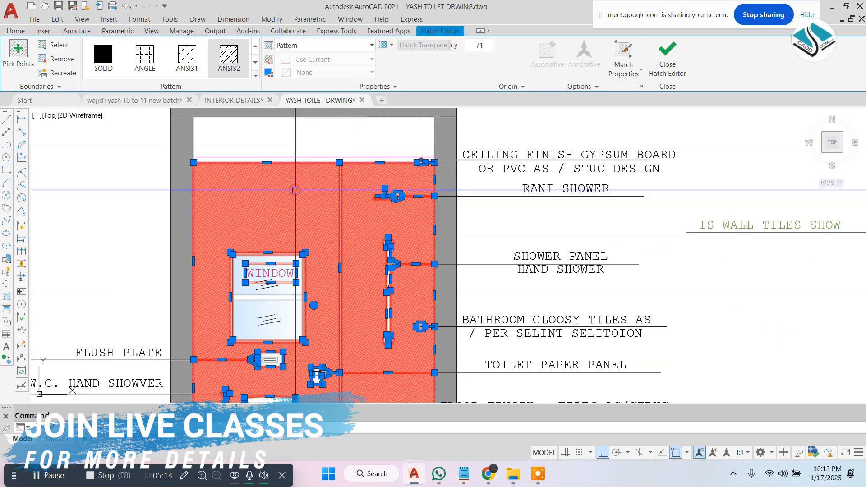
pyautogui.click(258, 75)
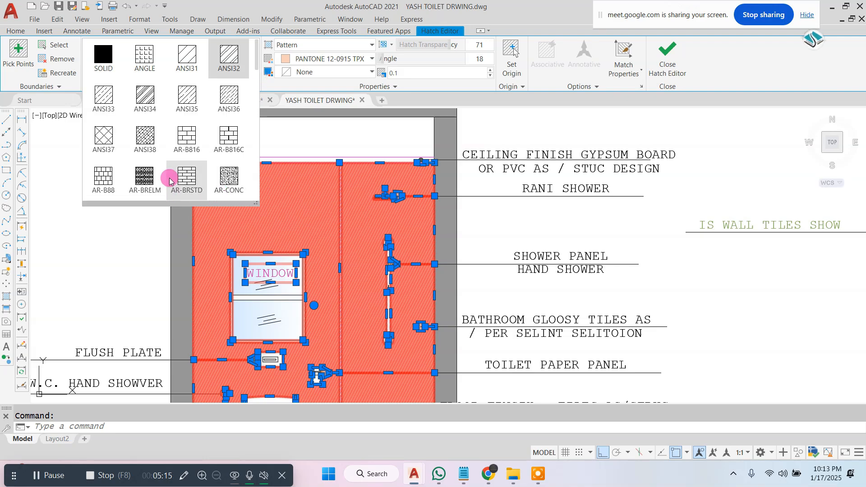
pyautogui.scroll(-5, 168, 176)
pyautogui.scroll(-8, 162, 167)
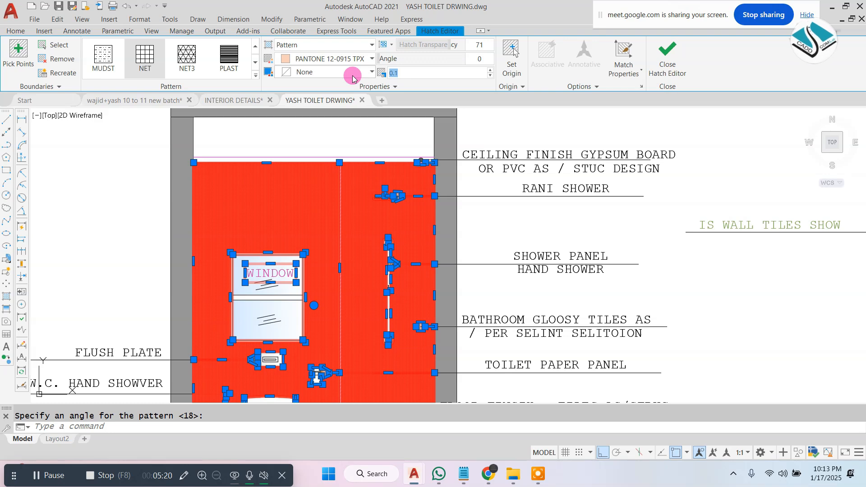
pyautogui.press('Return')
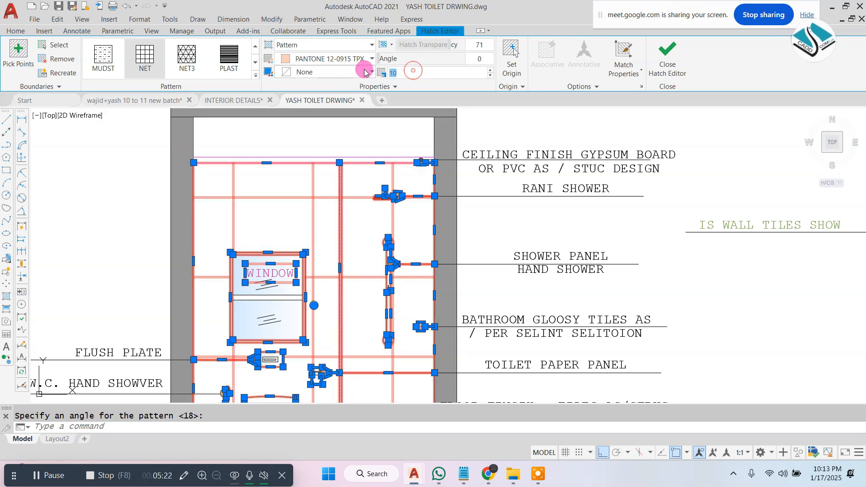
pyautogui.write('3')
pyautogui.press('Return')
# Step: Set the colour of Elevation-A's wall tile hatch to 41,49,137 and finish editing the hatch
pyautogui.click(352, 61)
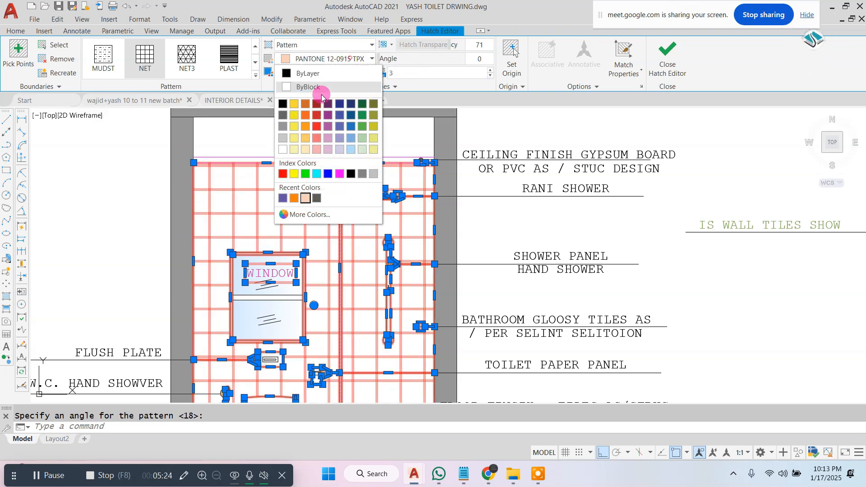
pyautogui.click(342, 102)
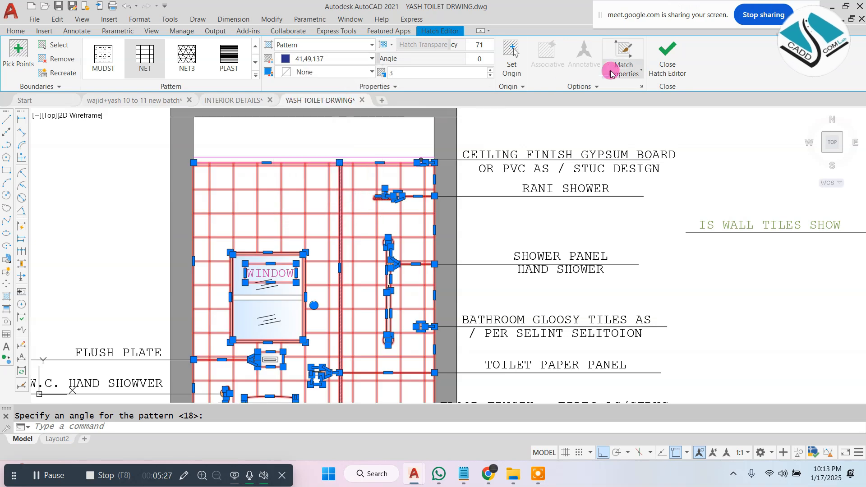
pyautogui.press('Escape')
pyautogui.scroll(-2, 440, 183)
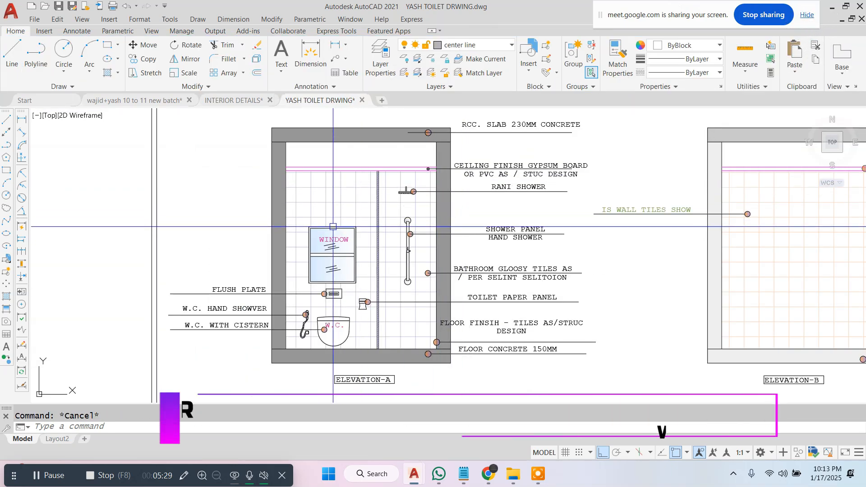
pyautogui.scroll(2, 320, 321)
pyautogui.scroll(-2, 320, 322)
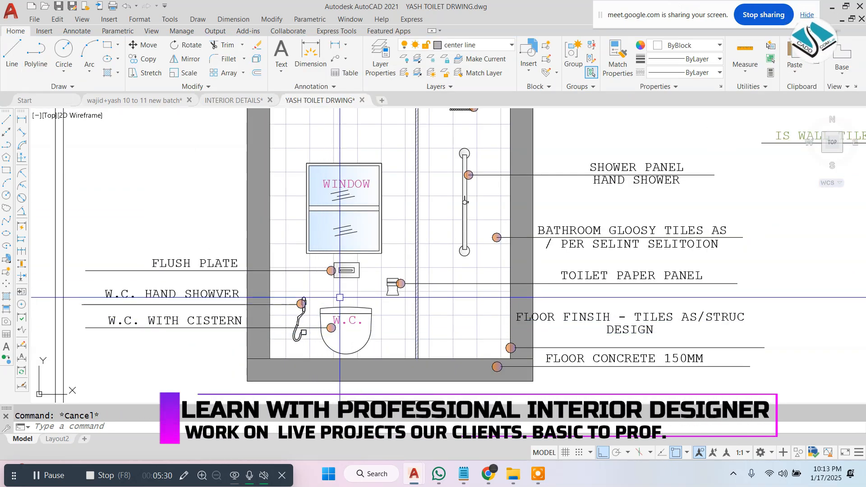
pyautogui.scroll(3, 469, 237)
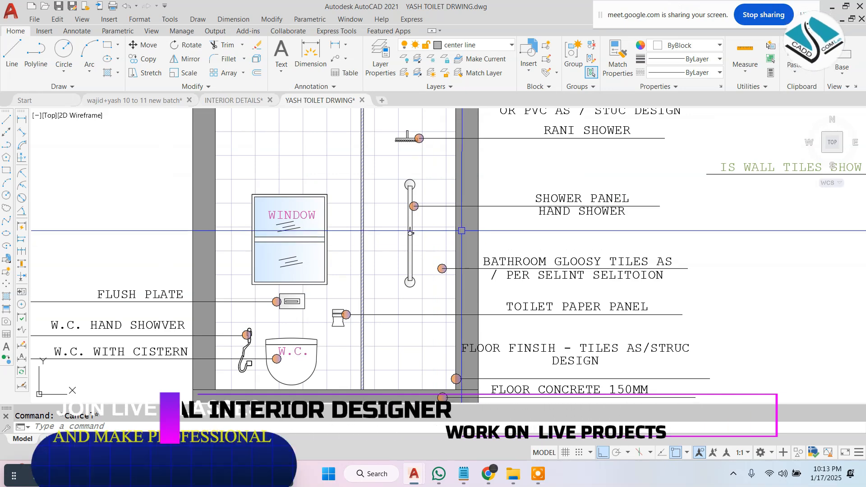
pyautogui.scroll(1, 487, 231)
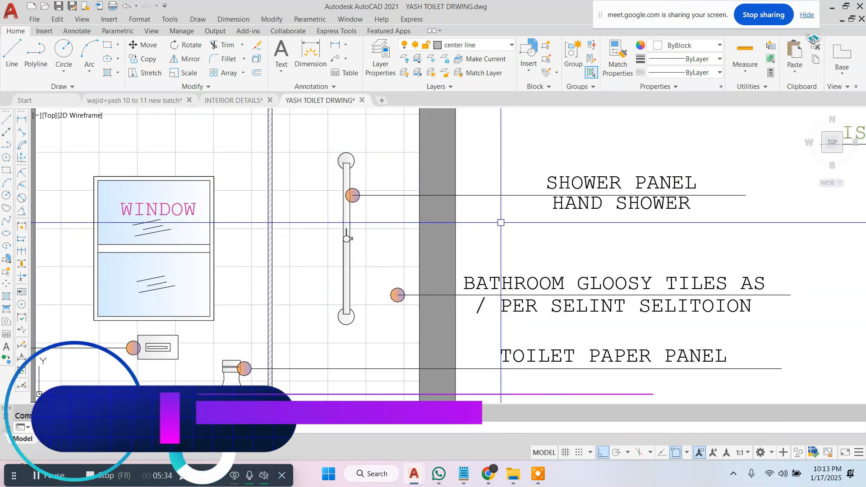
# Step: Examine Elevation-A's labels and tile hatch, along with the remaining layouts and elevations on the toilet sheet
pyautogui.scroll(1, 494, 222)
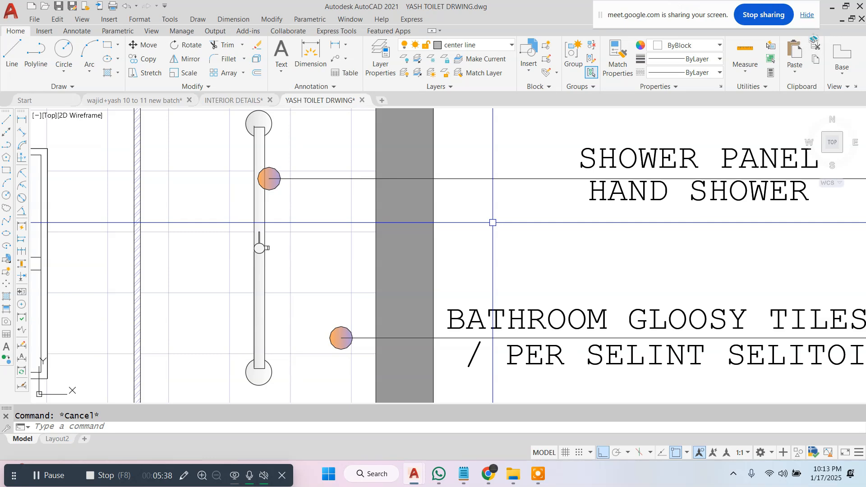
pyautogui.scroll(-2, 452, 209)
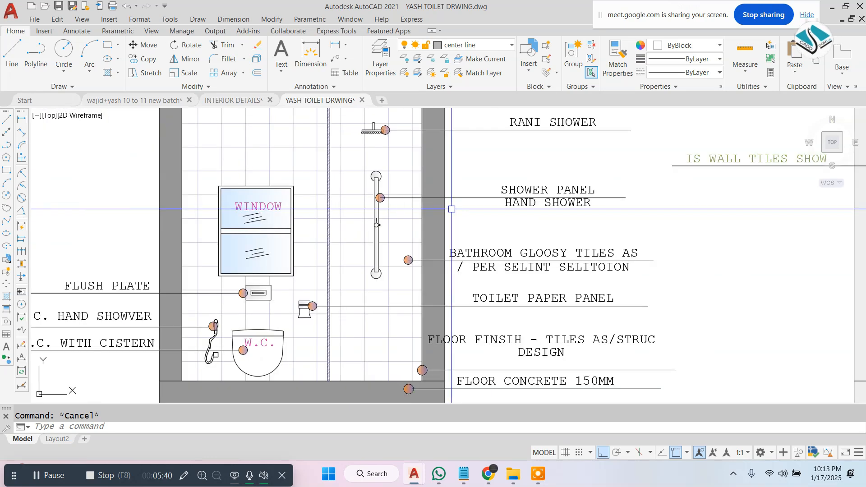
pyautogui.moveTo(459, 273); pyautogui.dragTo(444, 167, button='middle')
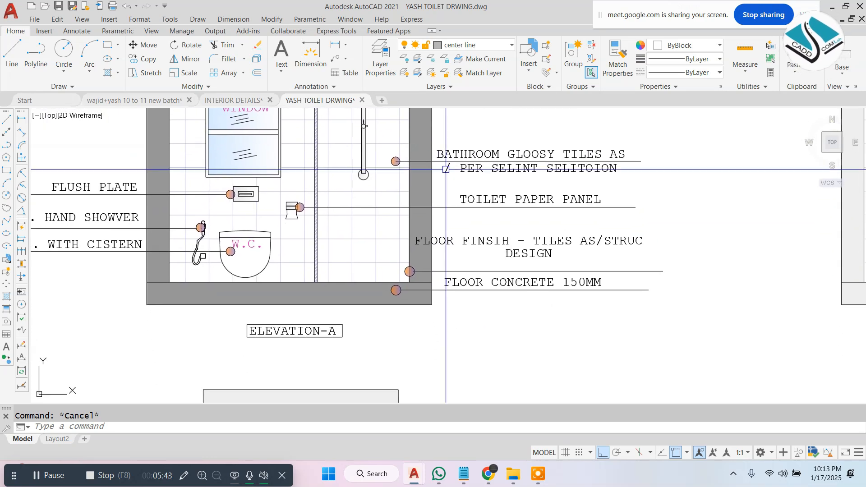
pyautogui.scroll(-3, 432, 193)
pyautogui.scroll(1, 432, 194)
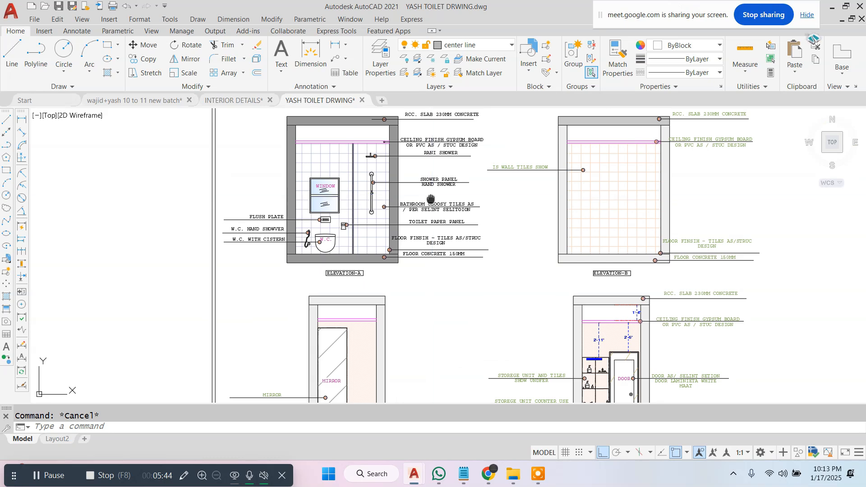
pyautogui.moveTo(431, 199); pyautogui.dragTo(402, 226, button='middle')
pyautogui.scroll(-2, 398, 225)
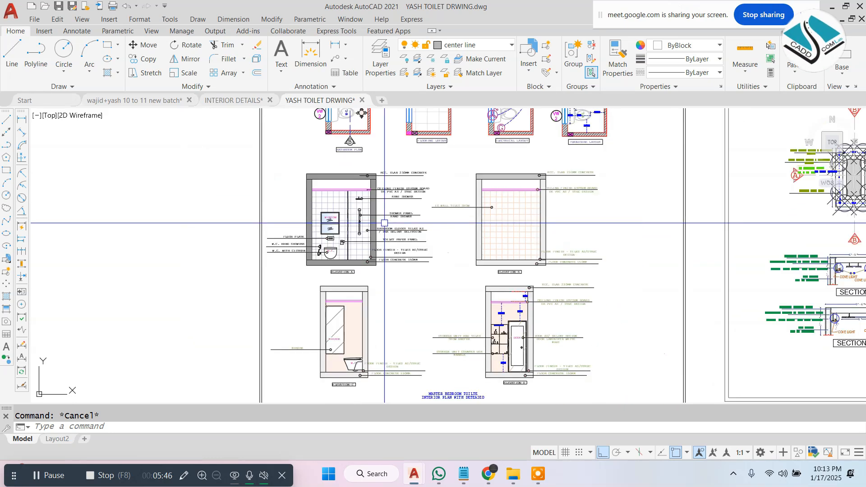
pyautogui.scroll(-2, 354, 237)
pyautogui.scroll(2, 354, 237)
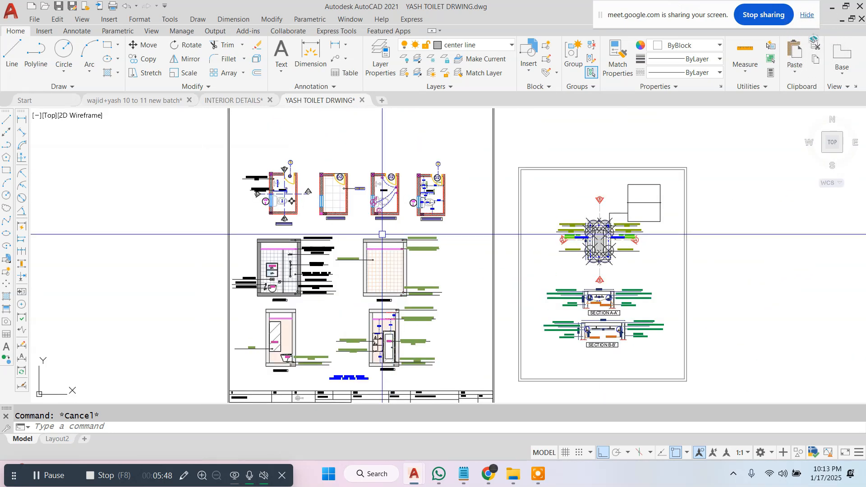
pyautogui.scroll(2, 307, 206)
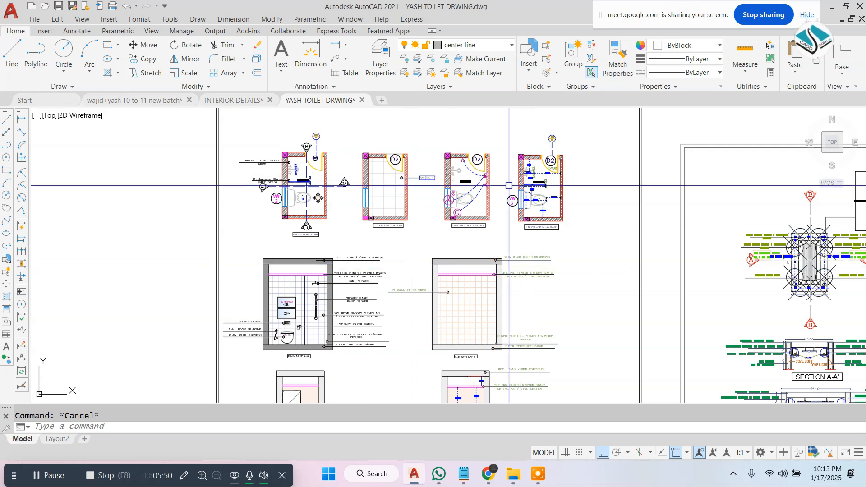
pyautogui.scroll(-2, 509, 186)
pyautogui.click(557, 144)
pyautogui.click(225, 352)
pyautogui.press('Escape')
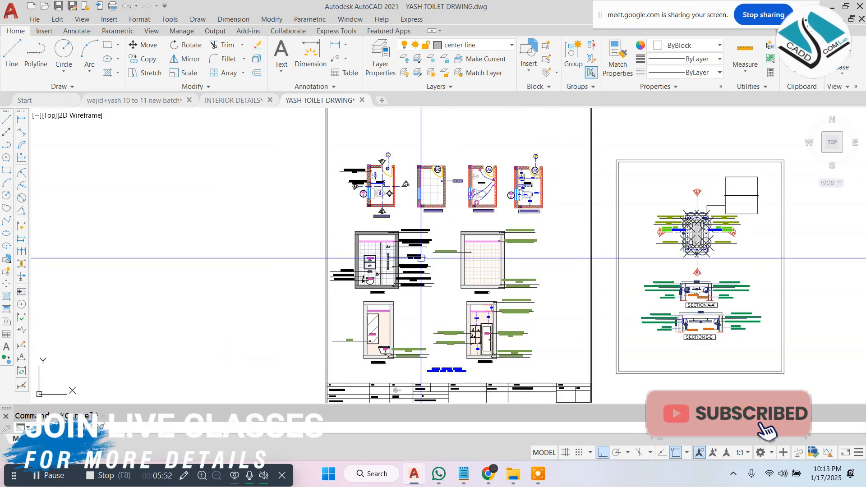
# Step: Close the YASH TOILET DRWING file and switch to the wajid+yash 10 to 11 new batch drawing
pyautogui.click(359, 99)
pyautogui.click(432, 259)
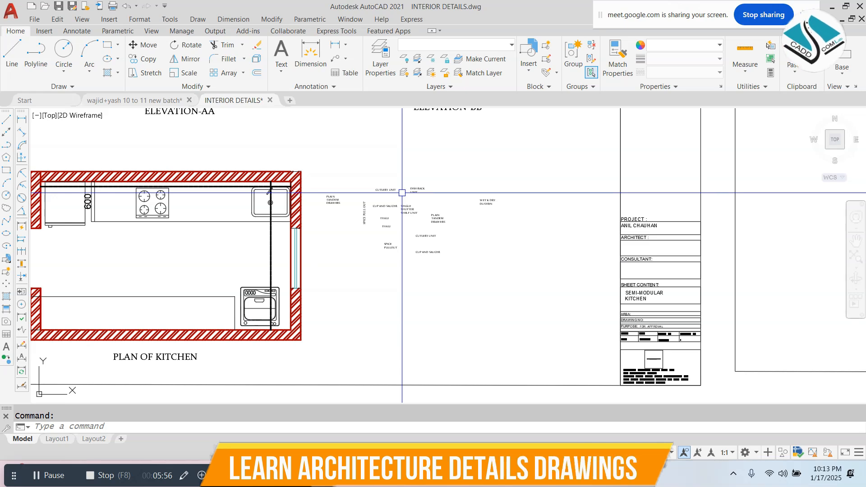
pyautogui.scroll(-5, 402, 193)
pyautogui.click(154, 102)
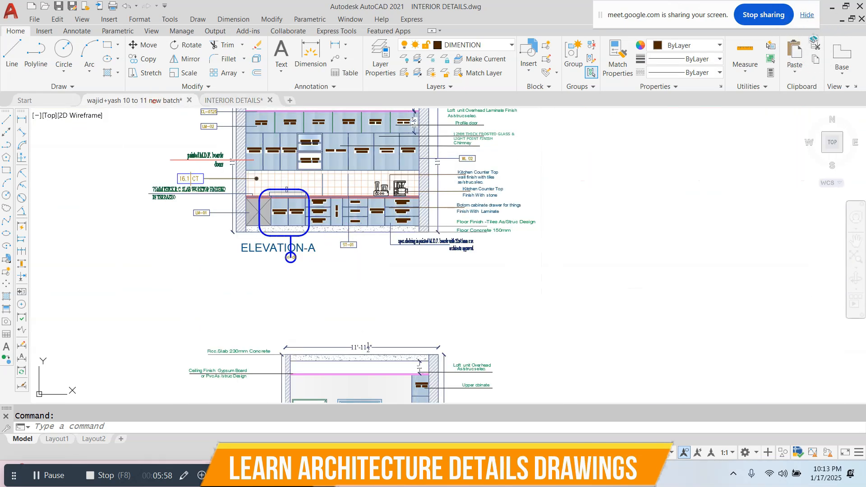
pyautogui.scroll(-5, 290, 252)
pyautogui.moveTo(244, 209)
pyautogui.mouseDown(button='middle')
pyautogui.moveTo(365, 222)
pyautogui.moveTo(309, 261)
pyautogui.mouseUp(button='middle')
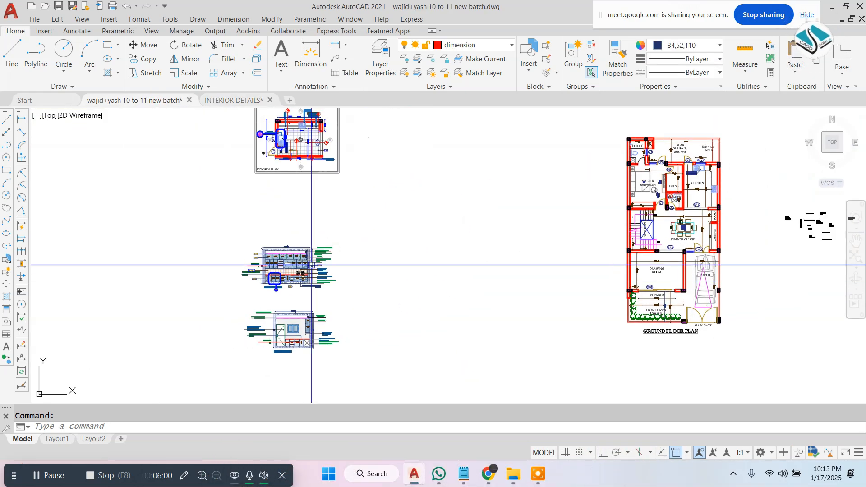
pyautogui.scroll(5, 316, 203)
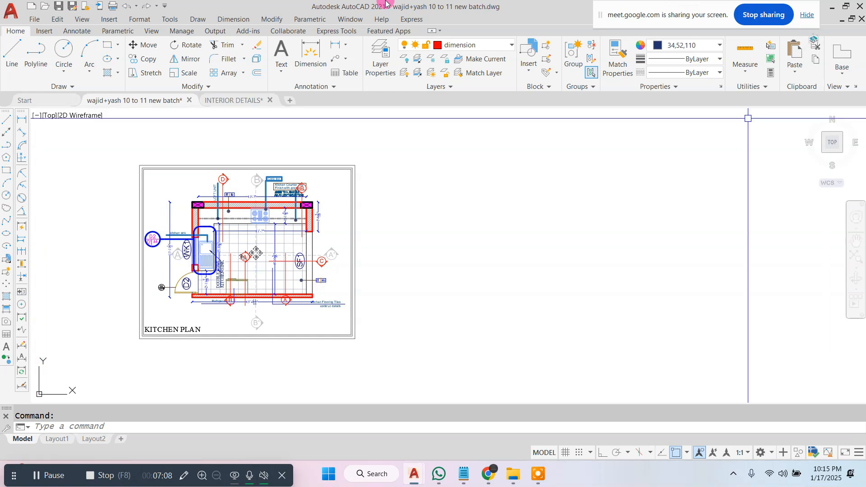
# Step: Copy the kitchen area of the ground floor plan into the empty space beside the framed kitchen plan
pyautogui.scroll(-5, 412, 230)
pyautogui.scroll(6, 627, 254)
pyautogui.moveTo(627, 253); pyautogui.dragTo(453, 236, button='middle')
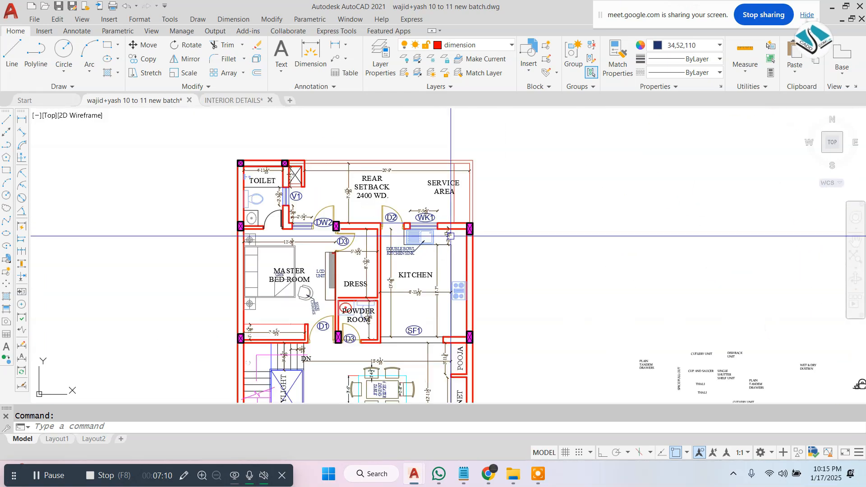
pyautogui.scroll(2, 391, 237)
pyautogui.press('Escape')
pyautogui.click(372, 179)
pyautogui.press('Escape')
pyautogui.moveTo(359, 180); pyautogui.dragTo(361, 115, button='middle')
pyautogui.click(362, 116)
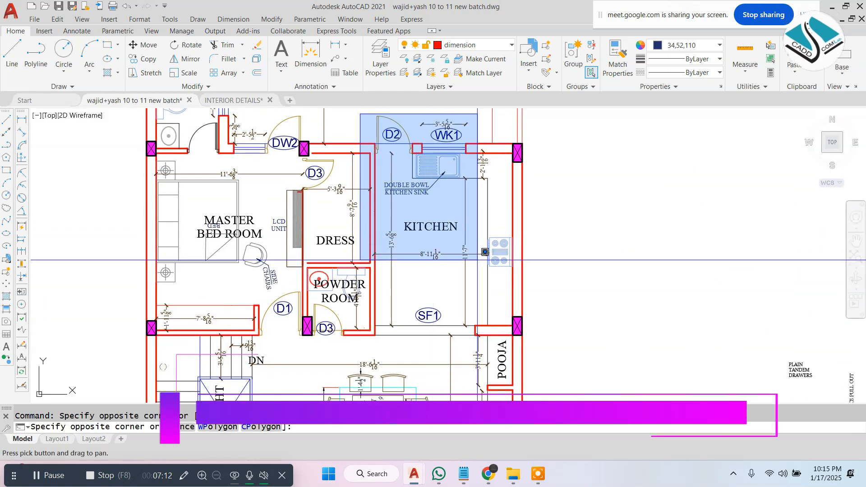
pyautogui.click(524, 339)
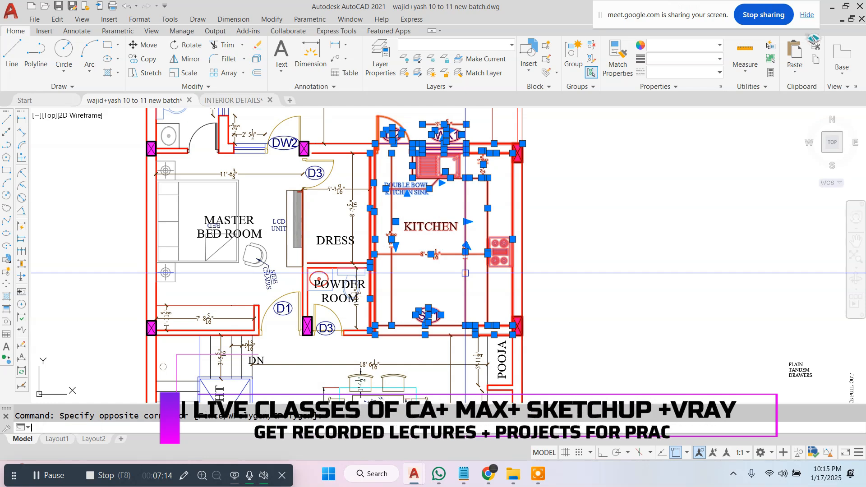
pyautogui.write('co')
pyautogui.press('Return')
pyautogui.click(465, 245)
pyautogui.scroll(-4, 668, 334)
pyautogui.moveTo(269, 239); pyautogui.dragTo(519, 278, button='middle')
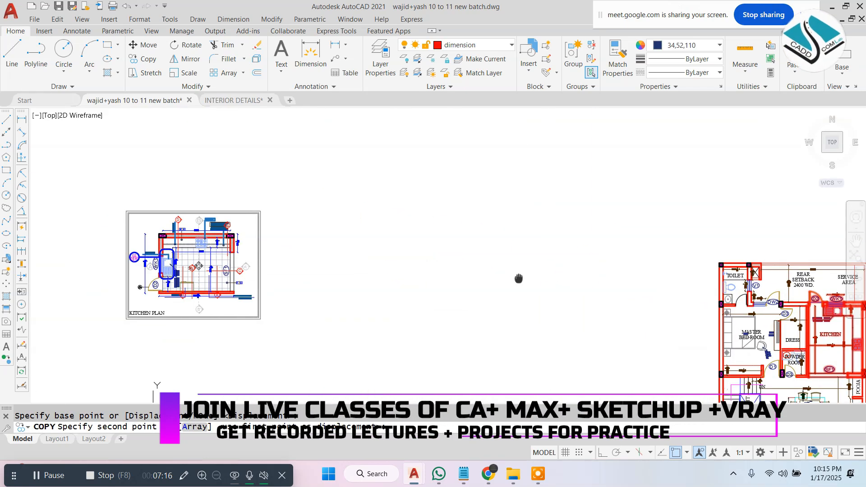
pyautogui.scroll(2, 374, 254)
pyautogui.click(429, 253)
pyautogui.press('Escape')
# Step: Rotate the copied kitchen plan 90 degrees counterclockwise with Ortho on, so that the hob wall is uppermost
pyautogui.scroll(2, 431, 198)
pyautogui.scroll(-2, 486, 185)
pyautogui.click(520, 159)
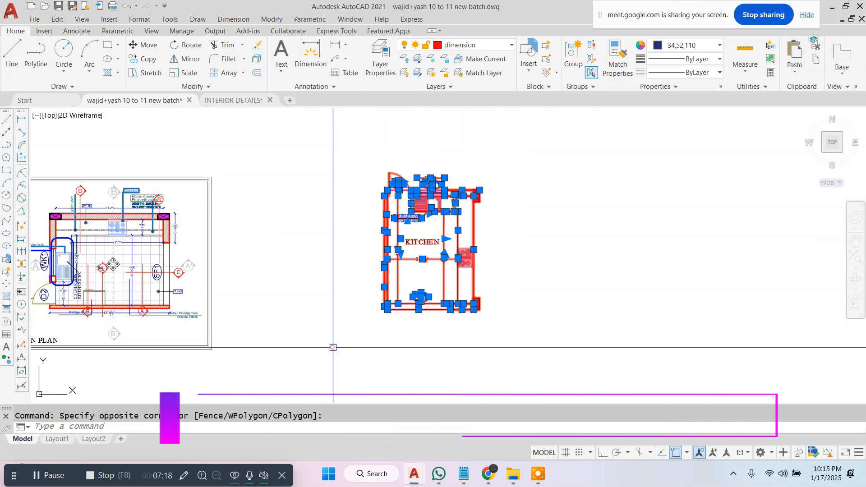
pyautogui.click(345, 341)
pyautogui.write('ro')
pyautogui.press('Return')
pyautogui.click(472, 248)
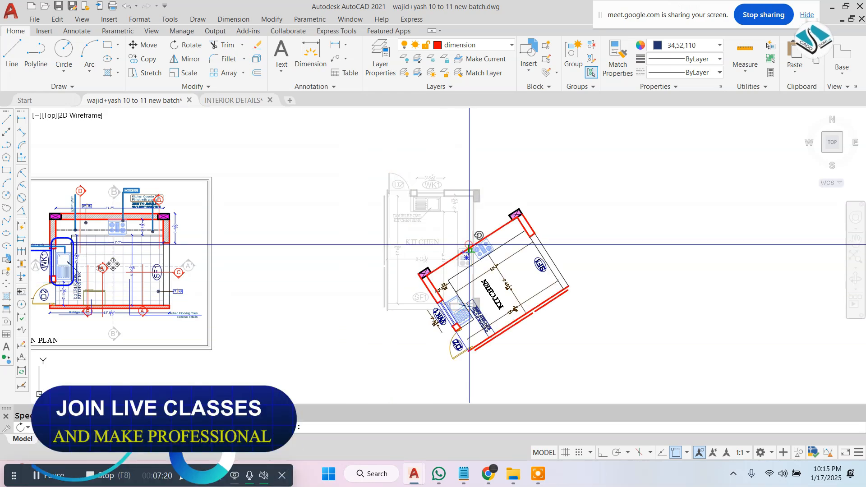
pyautogui.click(599, 454)
pyautogui.click(446, 144)
pyautogui.press('Escape')
pyautogui.scroll(5, 422, 241)
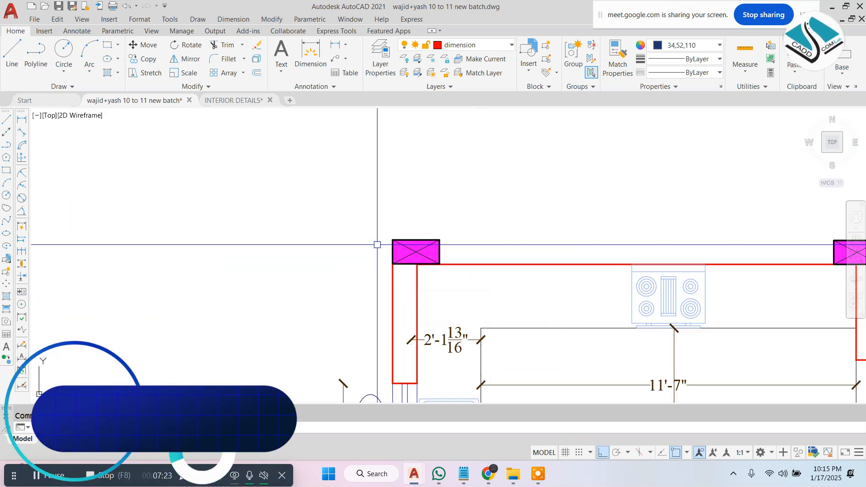
pyautogui.moveTo(528, 246); pyautogui.dragTo(429, 218, button='middle')
pyautogui.write('o')
pyautogui.press('Return')
pyautogui.click(340, 213)
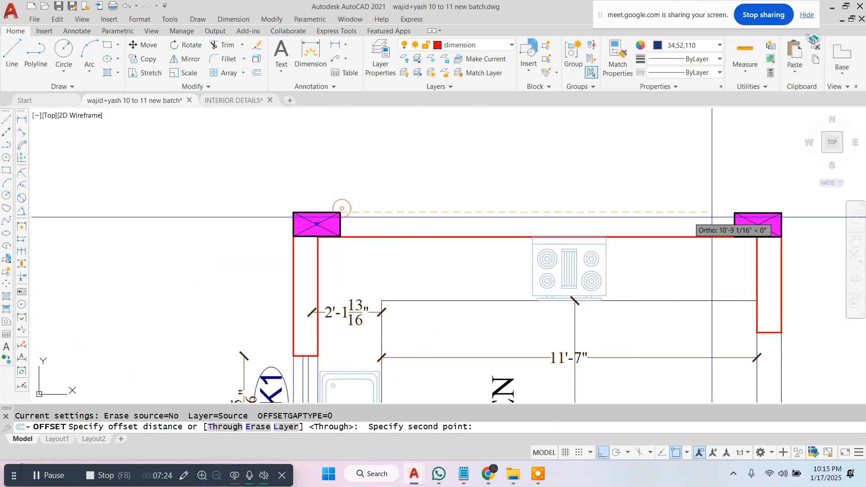
pyautogui.click(735, 213)
pyautogui.press('Escape')
# Step: Draw the outer line of the hob wall between the upper inner corners of the two columns
pyautogui.write('l')
pyautogui.press('Return')
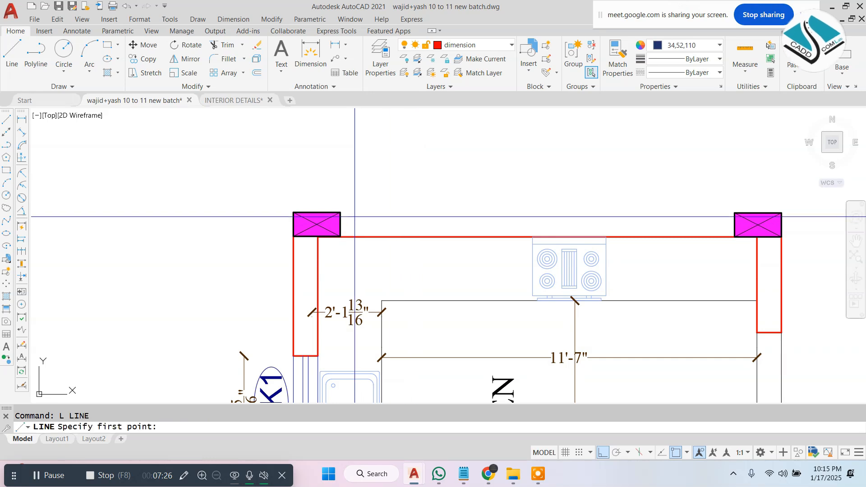
pyautogui.click(341, 212)
pyautogui.click(735, 213)
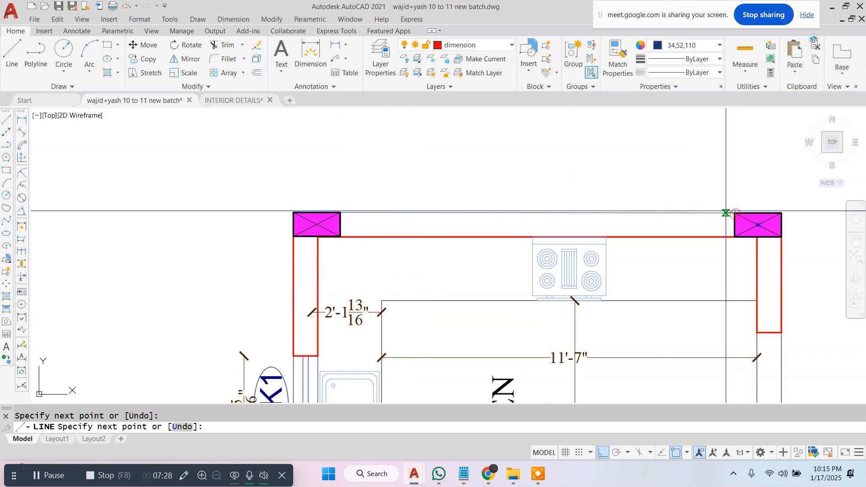
pyautogui.press('Escape')
# Step: Erase the dimensions inside the copied kitchen plan and the one beside window WK1
pyautogui.scroll(-2, 519, 200)
pyautogui.click(292, 214)
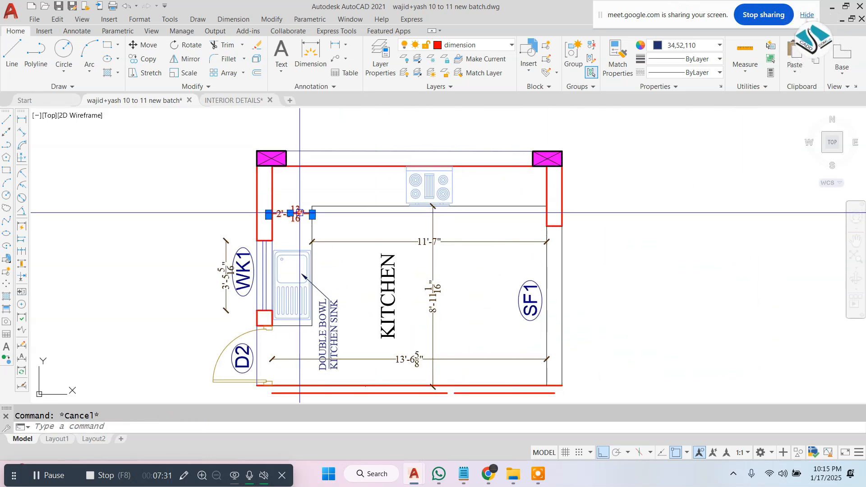
pyautogui.click(227, 239)
pyautogui.press('e')
pyautogui.press('Return')
pyautogui.click(454, 231)
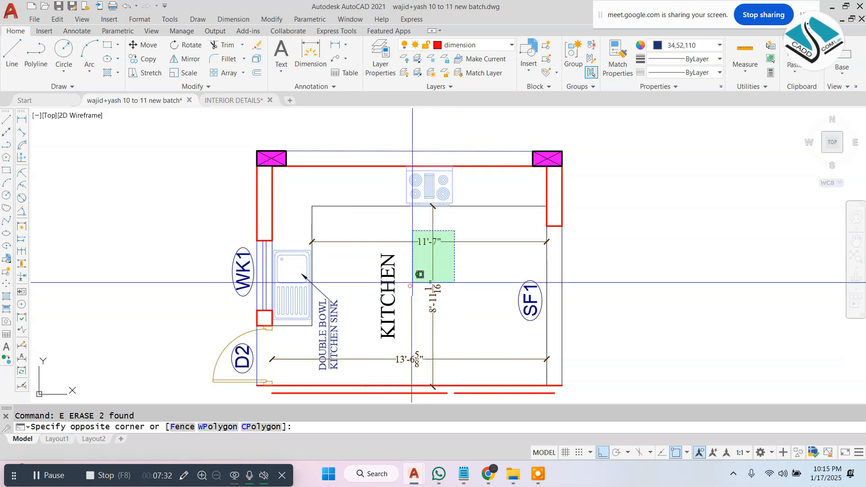
pyautogui.click(411, 284)
pyautogui.press('e')
pyautogui.press('Return')
pyautogui.click(406, 358)
pyautogui.press('e')
pyautogui.press('Return')
pyautogui.press('Escape')
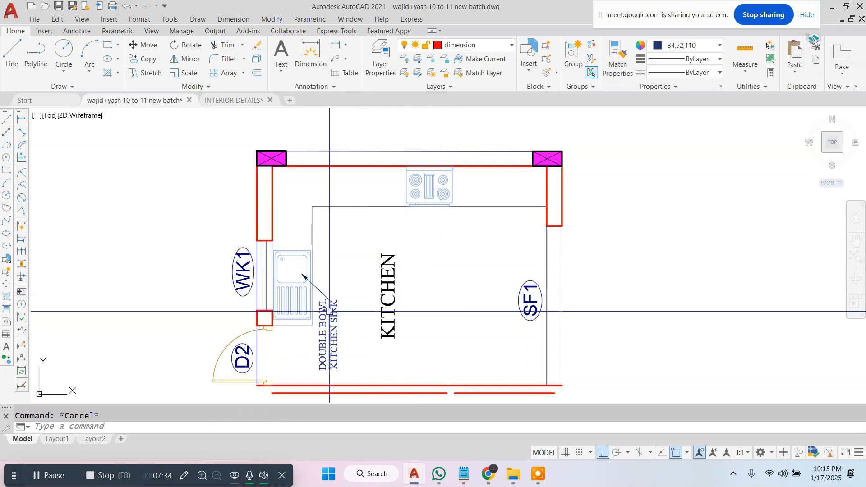
# Step: Move the DOUBLE BOWL KITCHEN SINK leader label out of the kitchen to beyond the WK1 and D2 tags
pyautogui.click(357, 336)
pyautogui.click(323, 344)
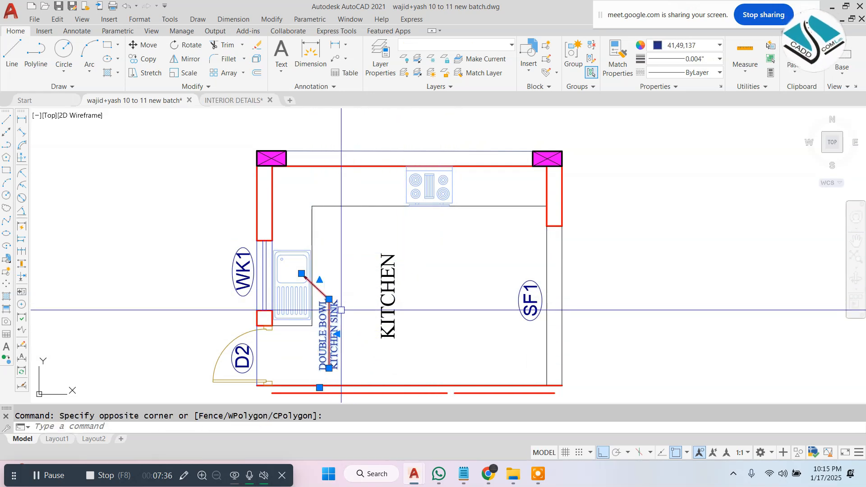
pyautogui.press('m')
pyautogui.press('Return')
pyautogui.click(328, 312)
pyautogui.moveTo(271, 271); pyautogui.dragTo(401, 272, button='middle')
pyautogui.click(307, 272)
# Step: Rotate the DOUBLE BOWL KITCHEN SINK label about its middle so that it reads horizontally
pyautogui.click(333, 307)
pyautogui.click(255, 328)
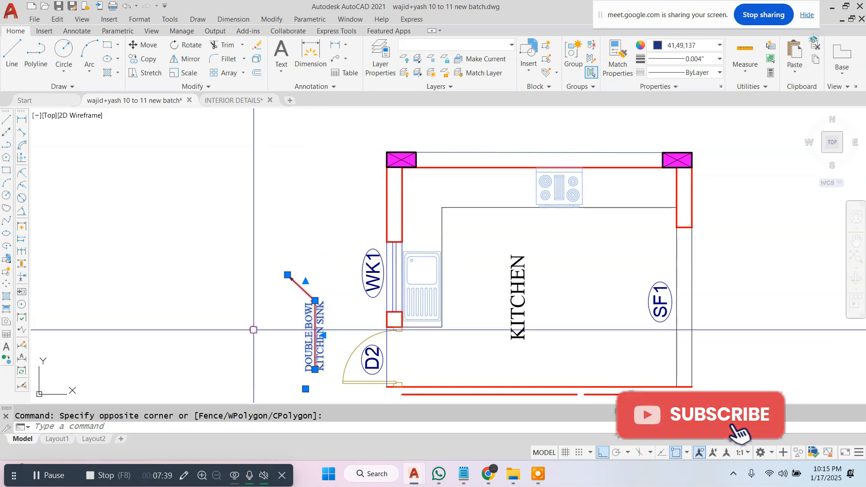
pyautogui.write('ro')
pyautogui.press('Return')
pyautogui.click(314, 335)
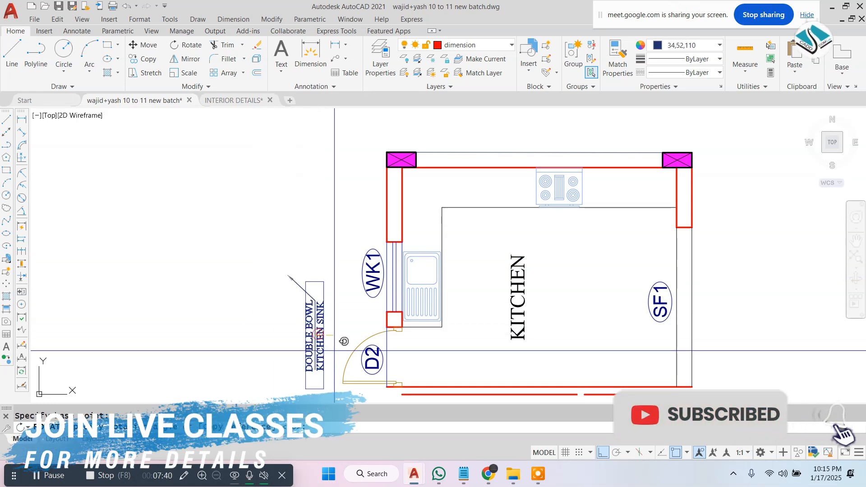
pyautogui.moveTo(337, 366); pyautogui.dragTo(334, 323, button='middle')
pyautogui.click(316, 358)
pyautogui.scroll(2, 354, 296)
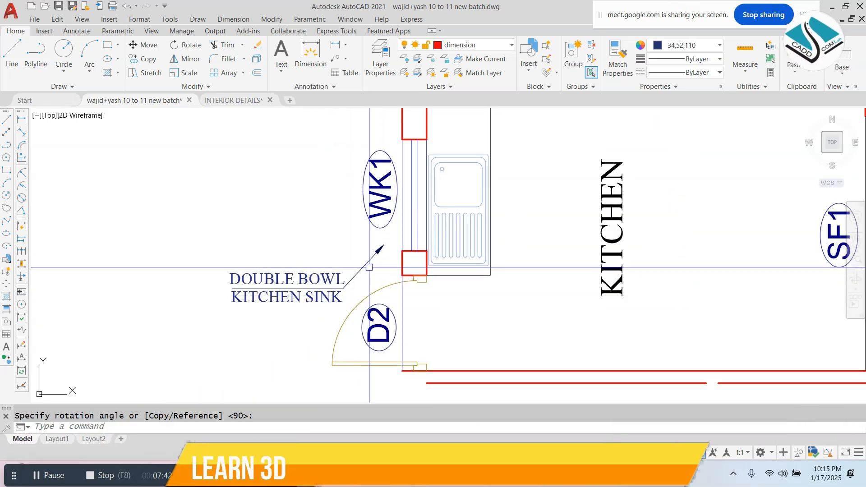
# Step: Stretch the sink label's leader arrowhead onto the kitchen sink
pyautogui.click(369, 266)
pyautogui.click(385, 246)
pyautogui.click(442, 245)
pyautogui.press('Escape')
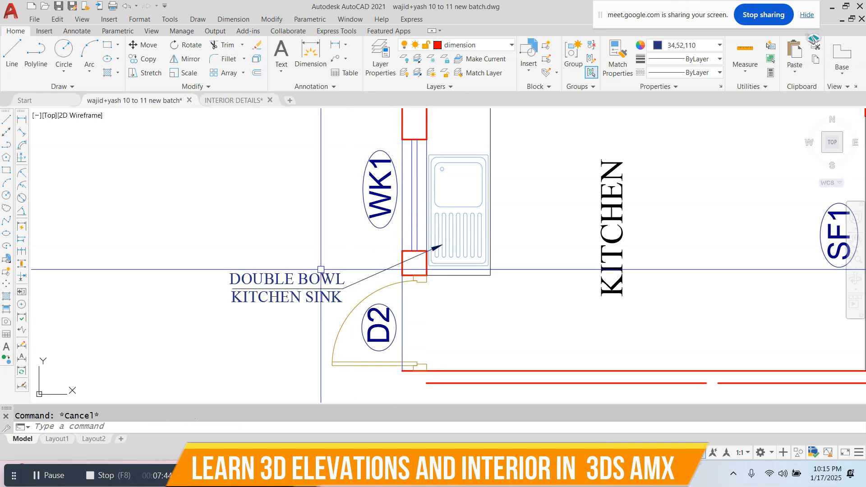
# Step: Match the new outer line of the hob wall to the properties of the red inner wall line
pyautogui.scroll(-4, 434, 282)
pyautogui.scroll(2, 434, 281)
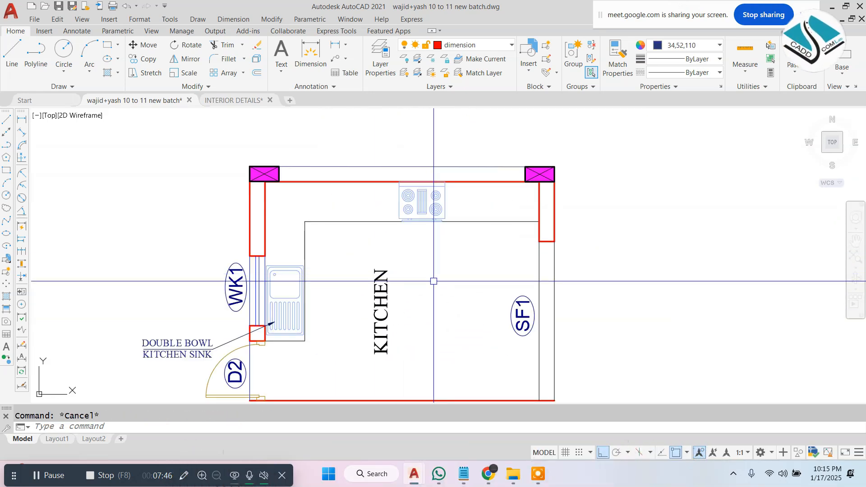
pyautogui.write('ma')
pyautogui.press('Return')
pyautogui.click(345, 183)
pyautogui.click(350, 172)
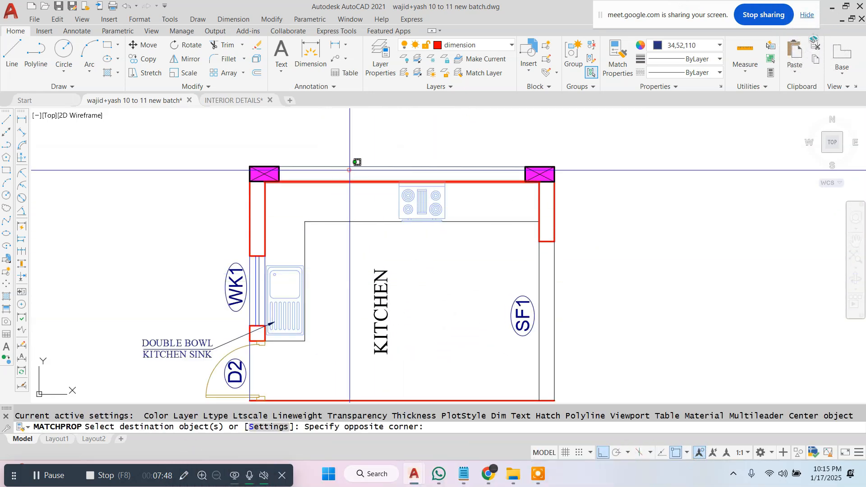
pyautogui.click(331, 162)
pyautogui.press('Escape')
pyautogui.moveTo(407, 263); pyautogui.dragTo(398, 243, button='middle')
pyautogui.press('Escape')
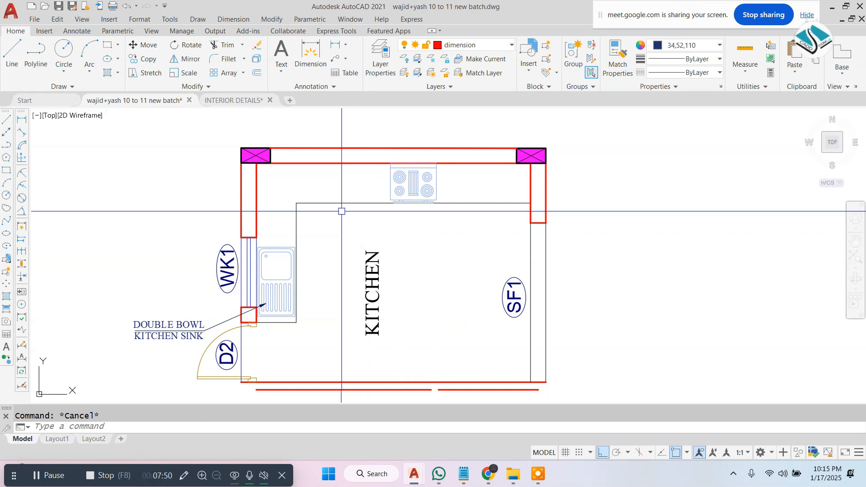
# Step: Join the two separate red segments of the lower wall's outer line into one line
pyautogui.moveTo(335, 297); pyautogui.dragTo(355, 230, button='middle')
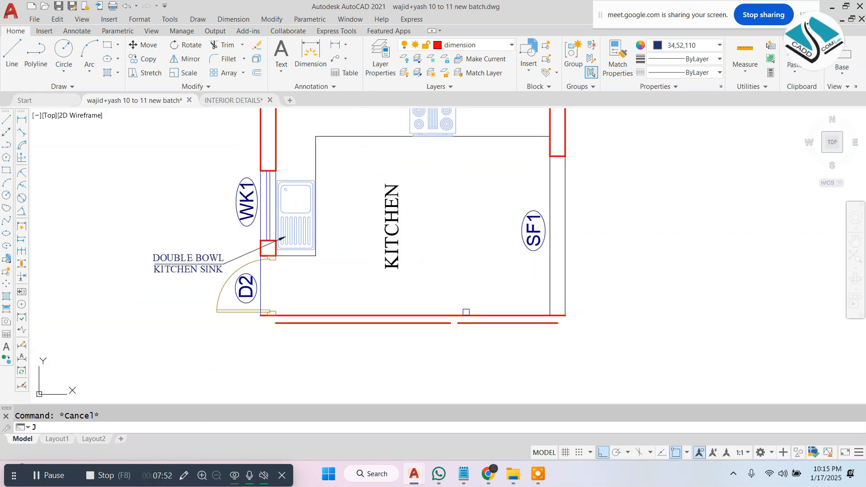
pyautogui.press('Return')
pyautogui.scroll(6, 466, 313)
pyautogui.click(456, 335)
pyautogui.click(358, 373)
pyautogui.press('Return')
pyautogui.press('Escape')
pyautogui.scroll(-6, 424, 333)
pyautogui.scroll(4, 530, 343)
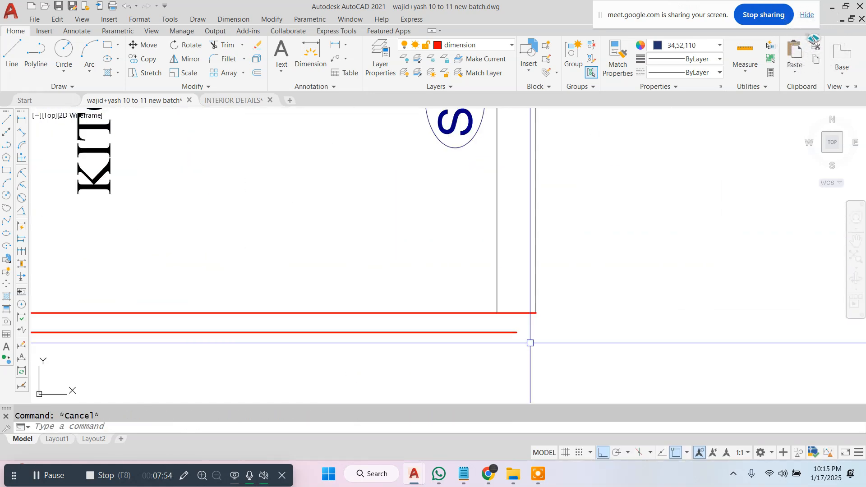
# Step: Draw a closing line down from the right end of the lower wall's inner line and extend the outer line to it
pyautogui.write('l')
pyautogui.press('Return')
pyautogui.click(536, 313)
pyautogui.press('Escape')
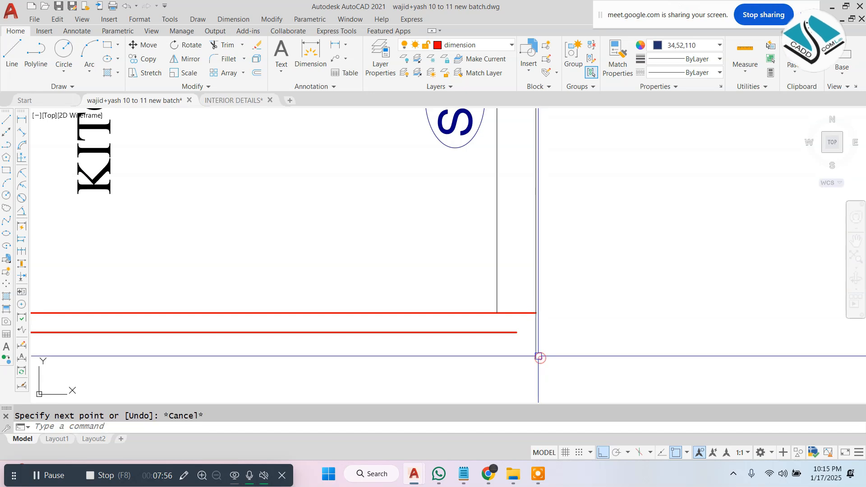
pyautogui.write('ex')
pyautogui.press('Return')
pyautogui.press('Return')
pyautogui.scroll(-4, 507, 333)
pyautogui.scroll(4, 342, 340)
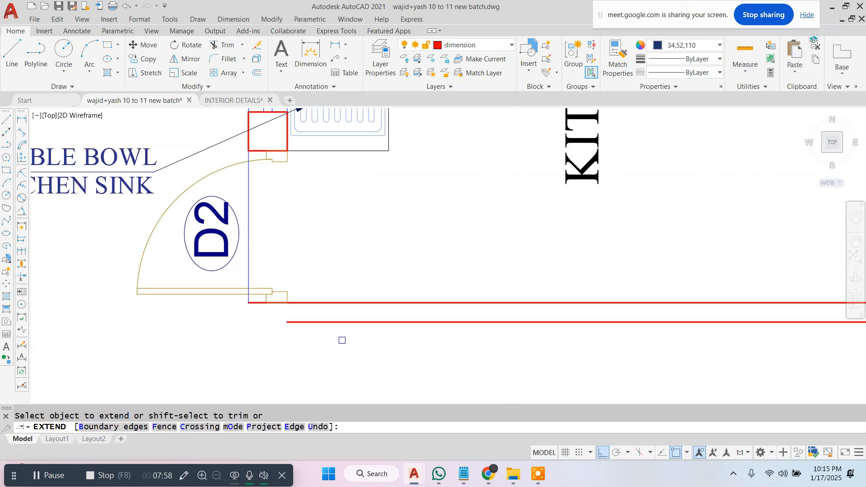
pyautogui.press('Escape')
# Step: Draw a vertical line down from the left end of the lower wall's inner line, reaching past the outer line
pyautogui.write('l')
pyautogui.press('Return')
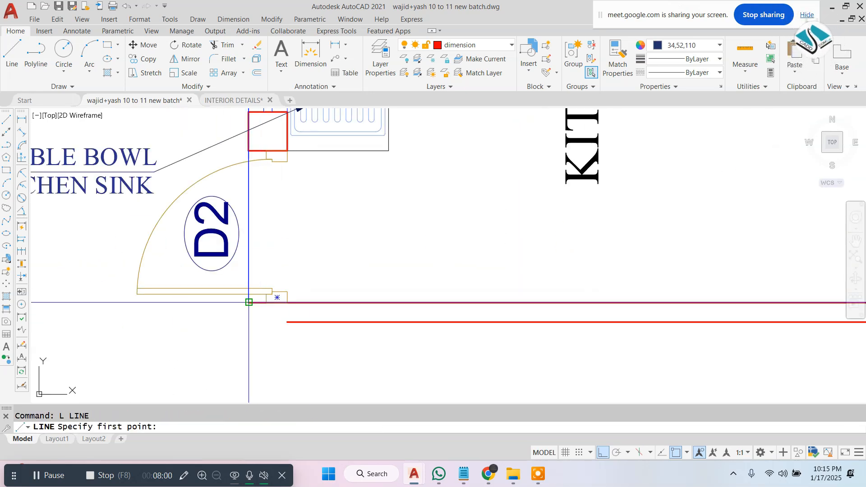
pyautogui.click(248, 302)
pyautogui.click(249, 357)
pyautogui.press('Return')
pyautogui.press('Return')
pyautogui.press('Escape')
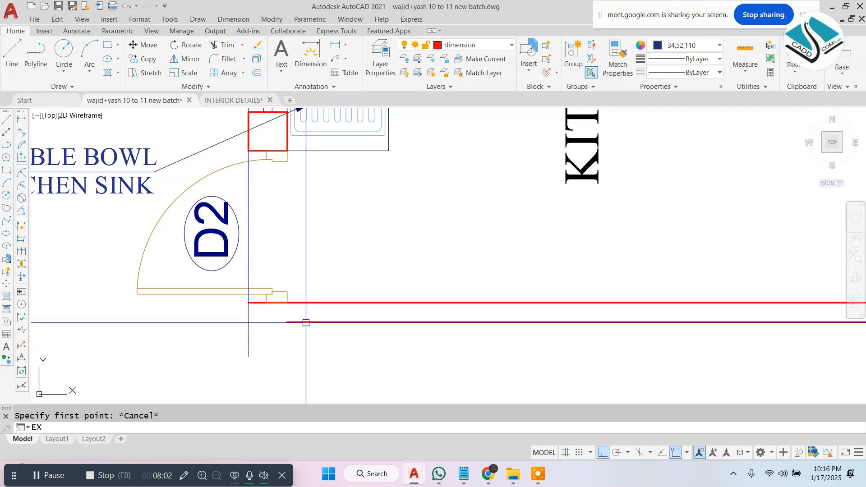
# Step: Extend the lower wall's outer line to the left closing line and trim the closing lines' overhangs below the wall
pyautogui.press('Escape')
pyautogui.write('tr')
pyautogui.press('Return')
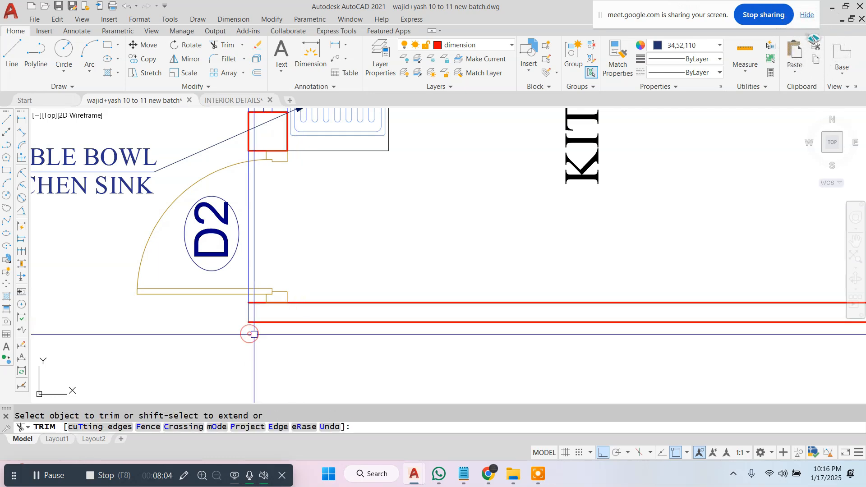
pyautogui.press('Escape')
pyautogui.scroll(-3, 519, 332)
pyautogui.scroll(2, 565, 338)
pyautogui.press('space')
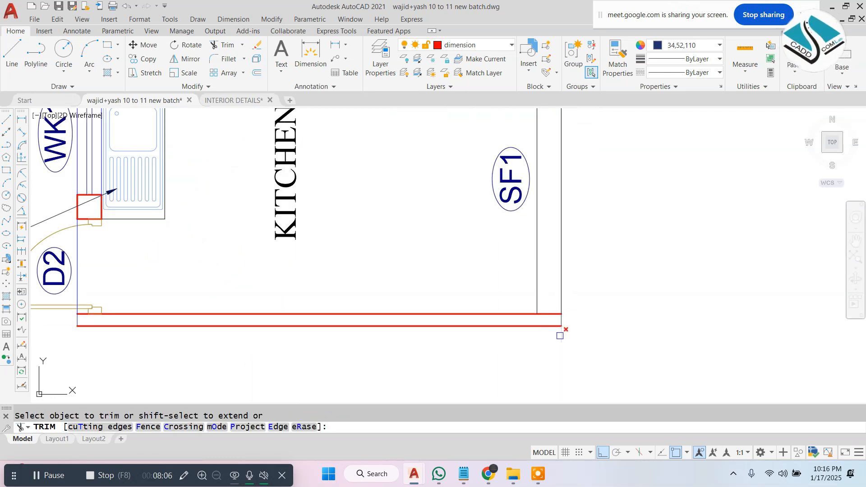
pyautogui.press('Escape')
# Step: Match the closing lines at both ends of the lower wall to the properties of its red outer line
pyautogui.write('ma')
pyautogui.press('Return')
pyautogui.click(552, 323)
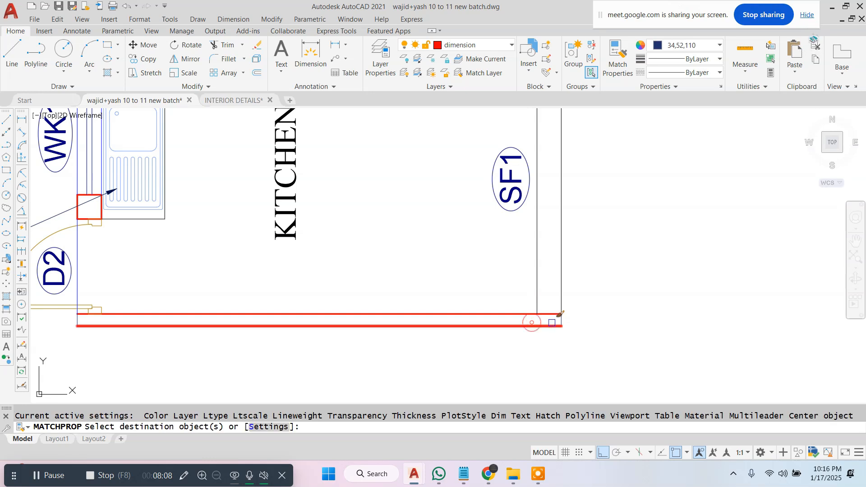
pyautogui.press('Escape')
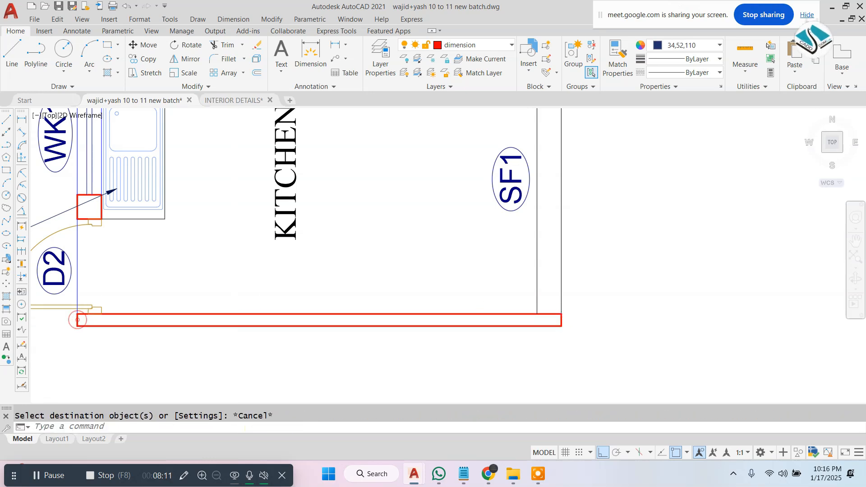
pyautogui.scroll(-4, 309, 267)
pyautogui.scroll(2, 385, 173)
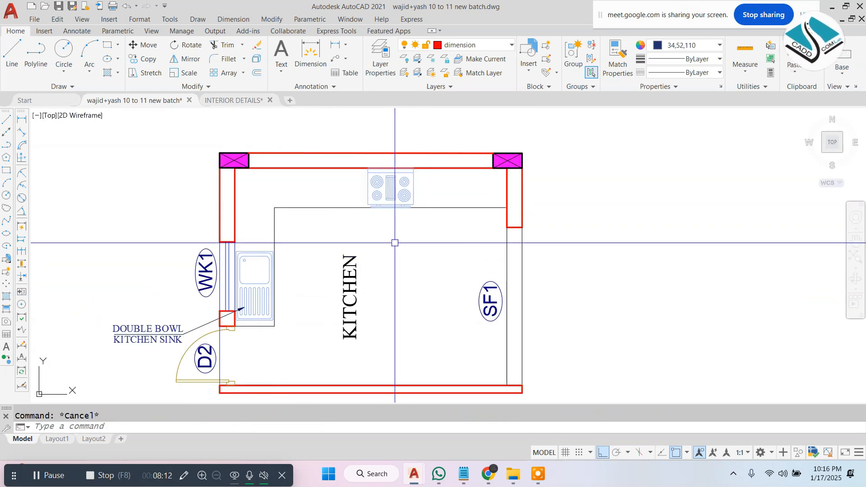
pyautogui.scroll(-3, 388, 244)
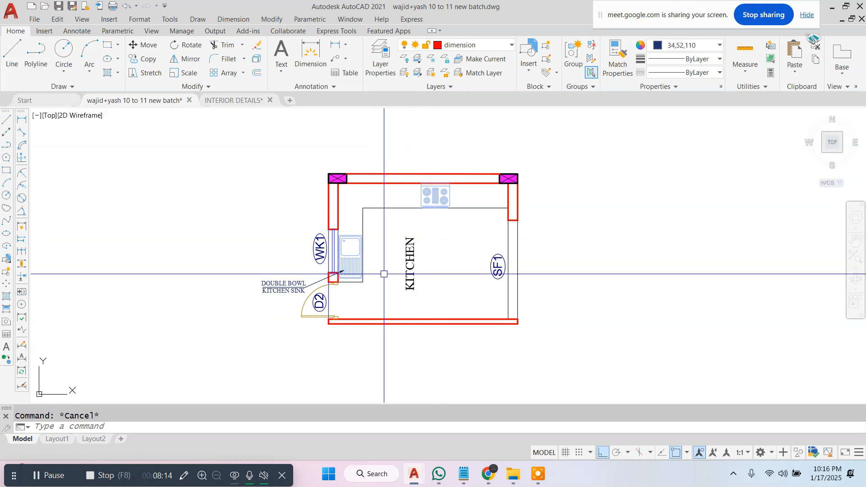
# Step: Move the KITCHEN label out of the room to the empty area below the lower wall
pyautogui.scroll(2, 400, 273)
pyautogui.click(464, 231)
pyautogui.click(381, 276)
pyautogui.write('m')
pyautogui.press('Return')
pyautogui.click(409, 203)
pyautogui.moveTo(395, 300); pyautogui.dragTo(421, 192, button='middle')
pyautogui.click(604, 453)
pyautogui.click(356, 302)
pyautogui.press('Escape')
# Step: Rotate the KITCHEN label so that it reads horizontally
pyautogui.click(392, 303)
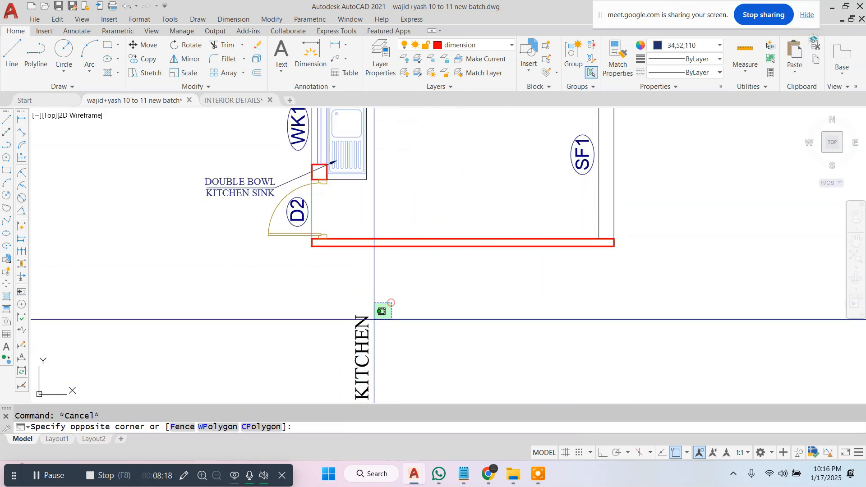
pyautogui.click(361, 324)
pyautogui.click(368, 333)
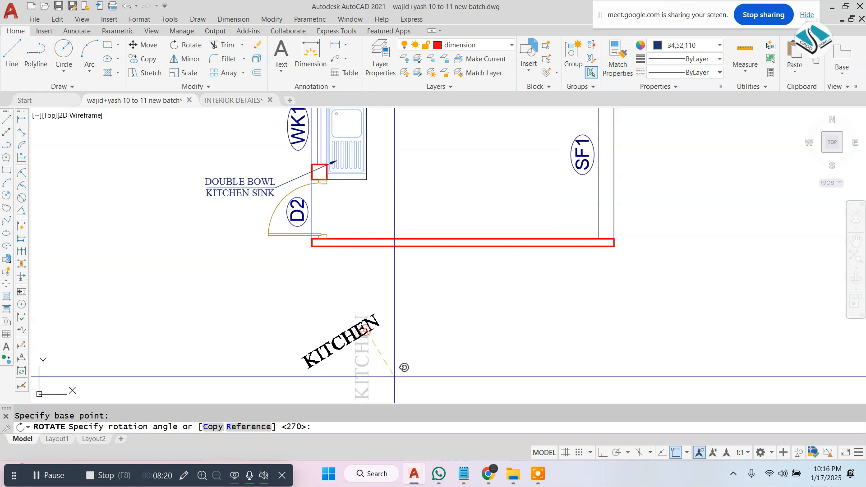
pyautogui.click(599, 455)
pyautogui.moveTo(397, 372); pyautogui.dragTo(385, 303, button='middle')
pyautogui.click(383, 350)
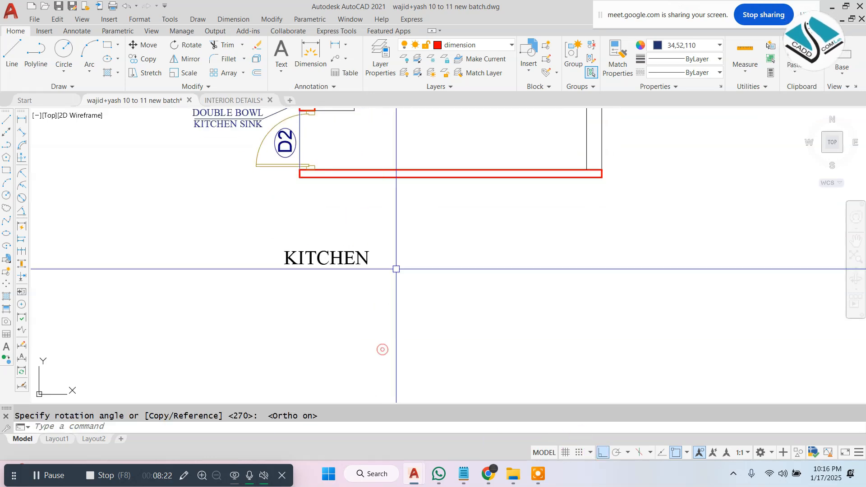
# Step: Move the KITCHEN label straight up to sit just below the lower wall
pyautogui.click(394, 243)
pyautogui.click(315, 284)
pyautogui.write('m')
pyautogui.press('Return')
pyautogui.click(462, 258)
pyautogui.click(466, 211)
pyautogui.press('Escape')
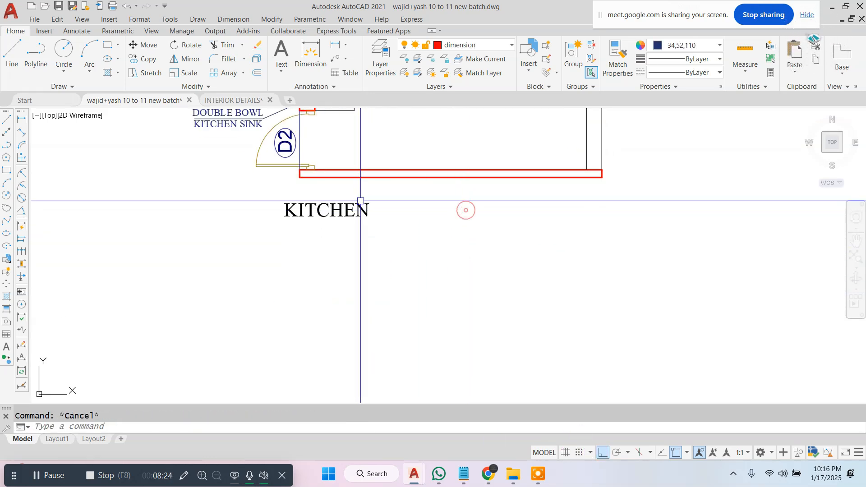
# Step: Change the label text to KITCHEN PLAN and widen its text frame so the title fits on one line
pyautogui.doubleClick(359, 201)
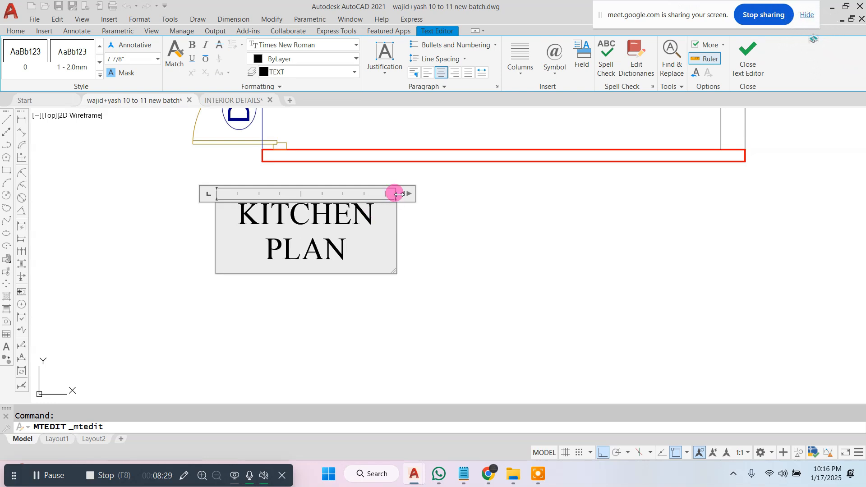
pyautogui.moveTo(404, 194); pyautogui.dragTo(499, 194)
pyautogui.click(564, 231)
pyautogui.press('Escape')
pyautogui.scroll(-2, 390, 251)
pyautogui.moveTo(375, 228); pyautogui.dragTo(358, 333, button='middle')
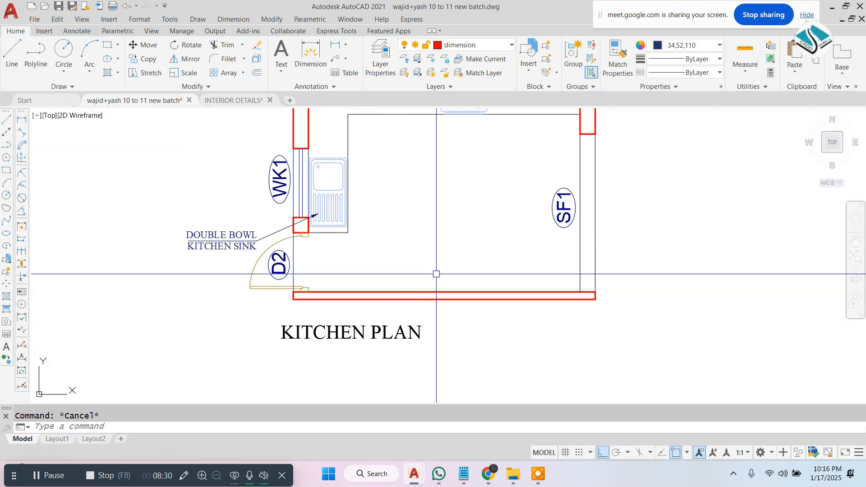
# Step: Examine the kitchen plan's countertop line and the reference kitchen layout in the INTERIOR DETAILS drawing
pyautogui.scroll(-4, 437, 274)
pyautogui.scroll(4, 445, 231)
pyautogui.moveTo(481, 215); pyautogui.dragTo(449, 232, button='middle')
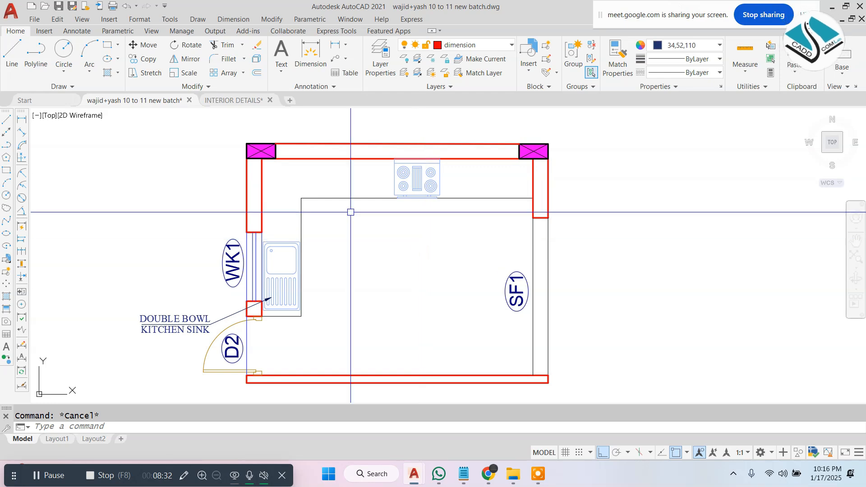
pyautogui.scroll(2, 318, 204)
pyautogui.click(338, 178)
pyautogui.click(269, 217)
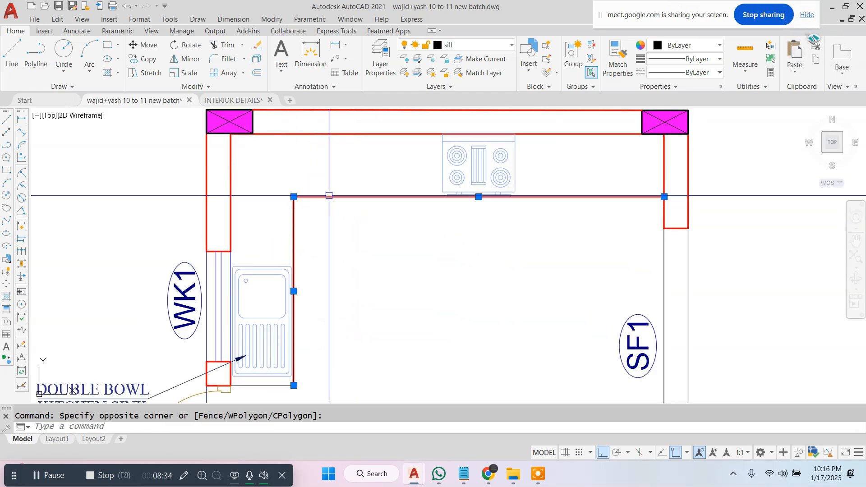
pyautogui.click(232, 101)
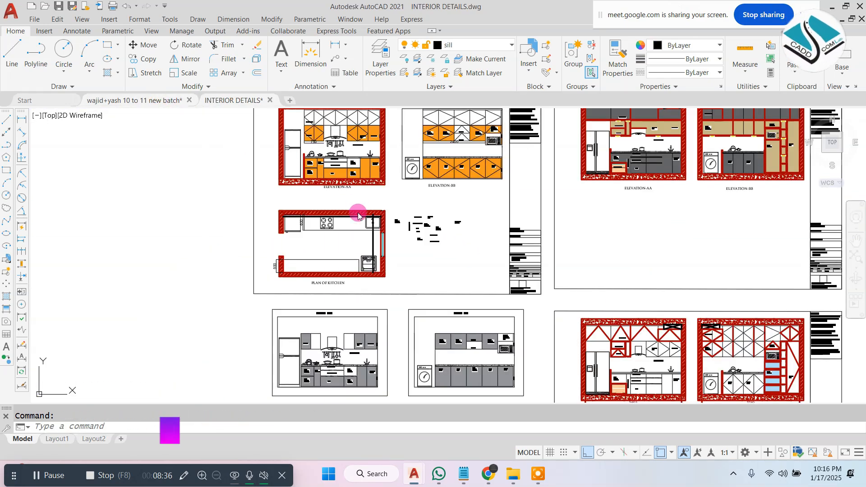
pyautogui.hotkey('ctrl', 'Tab')
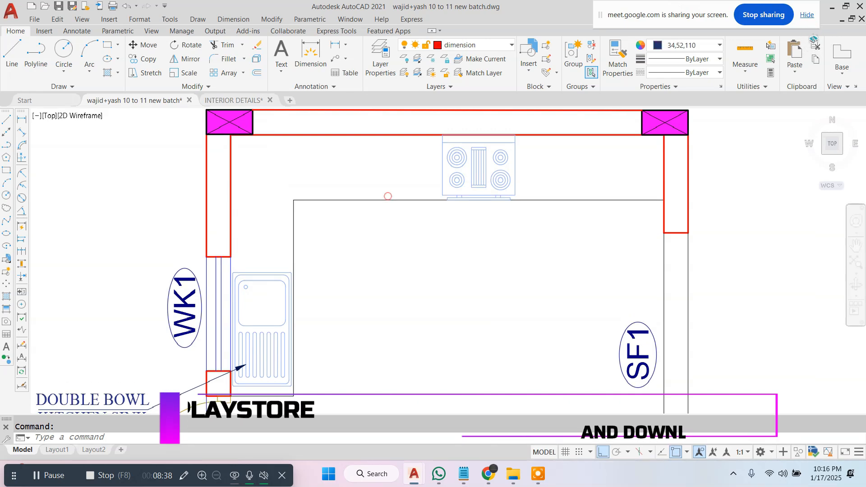
pyautogui.click(389, 199)
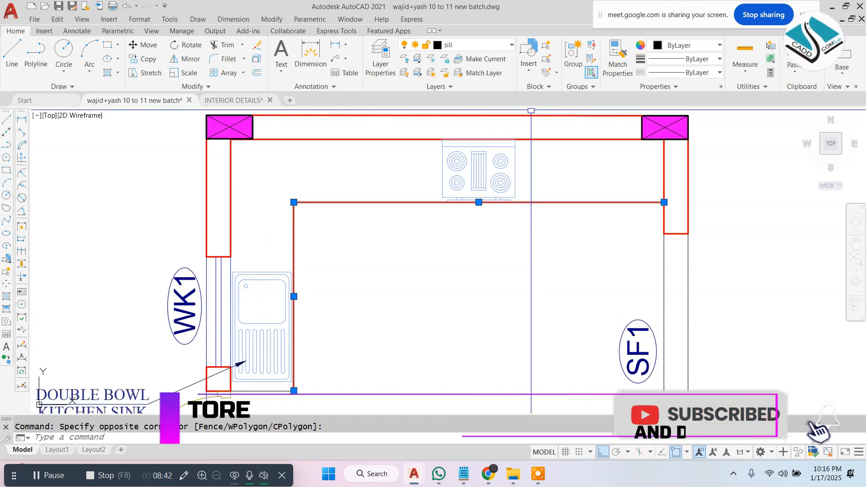
pyautogui.press('Escape')
pyautogui.scroll(-2, 396, 189)
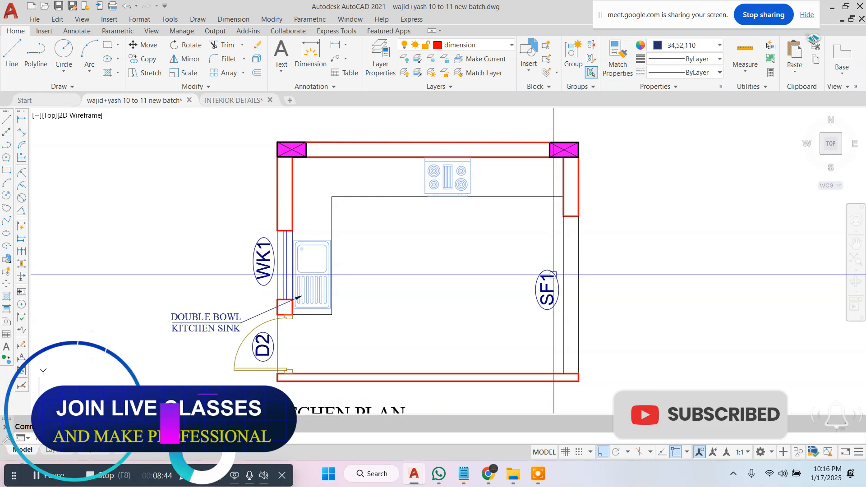
pyautogui.scroll(-3, 553, 275)
pyautogui.scroll(1, 402, 252)
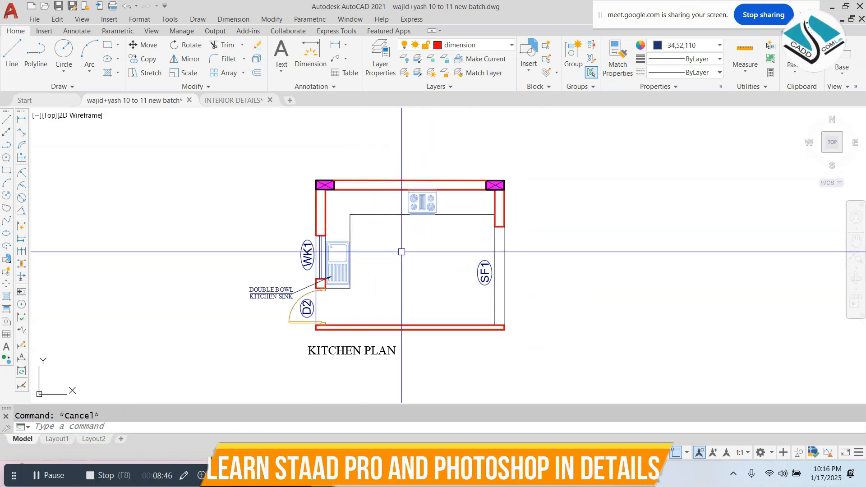
# Step: Hatch the upper, left, right and lower kitchen walls with the ANSI32 pattern
pyautogui.scroll(2, 444, 247)
pyautogui.moveTo(443, 247); pyautogui.dragTo(421, 252, button='middle')
pyautogui.moveTo(379, 185); pyautogui.dragTo(389, 219, button='middle')
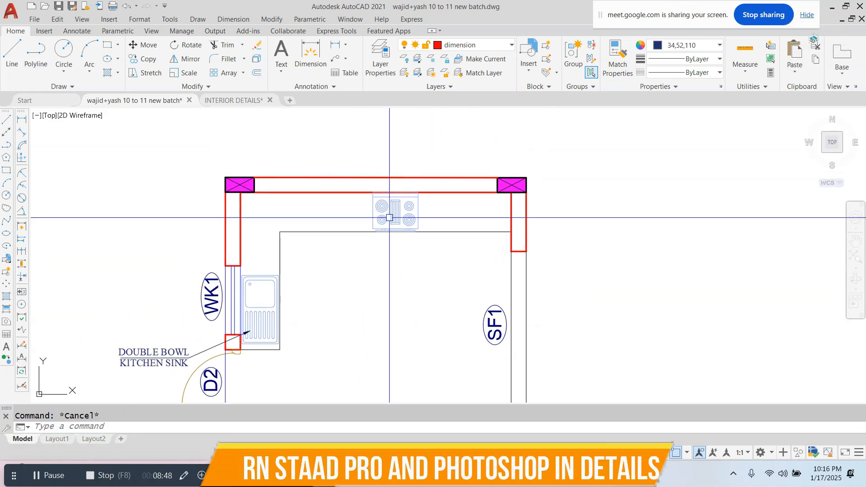
pyautogui.write('H')
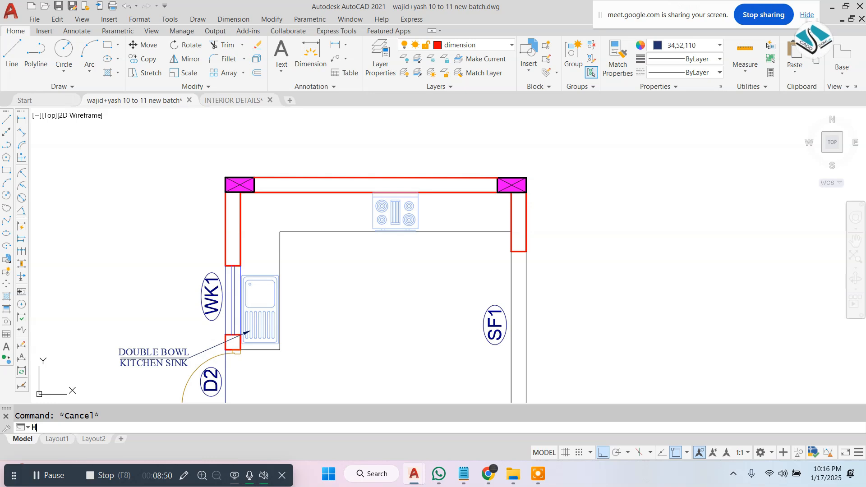
pyautogui.press('Return')
pyautogui.scroll(-2, 390, 214)
pyautogui.scroll(2, 346, 187)
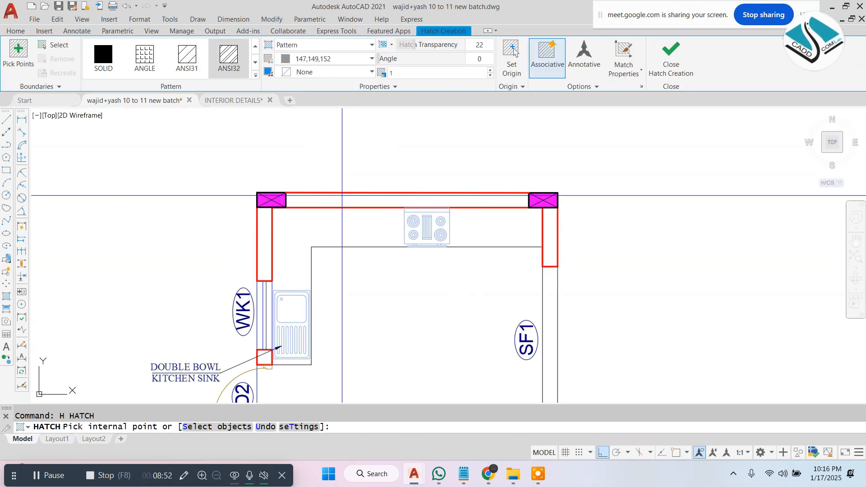
pyautogui.click(346, 201)
pyautogui.click(262, 238)
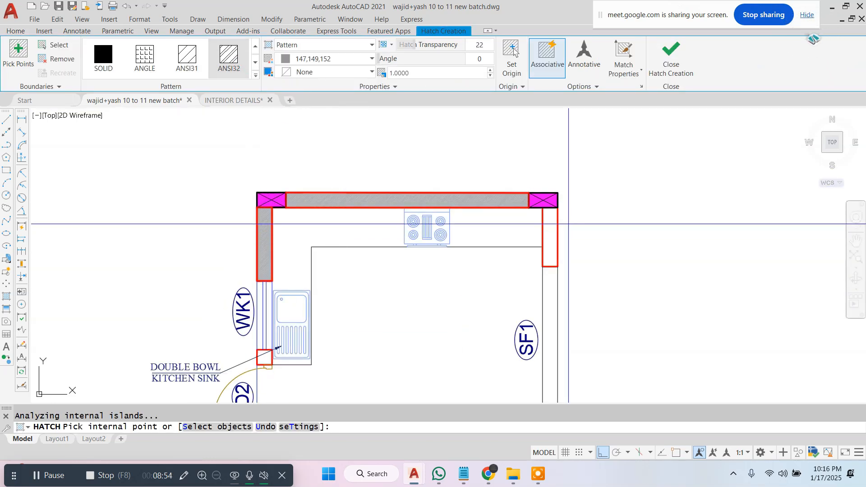
pyautogui.click(552, 223)
pyautogui.moveTo(416, 340)
pyautogui.mouseDown(button='middle')
pyautogui.moveTo(399, 232)
pyautogui.moveTo(397, 275)
pyautogui.mouseUp(button='middle')
pyautogui.scroll(2, 319, 305)
pyautogui.click(302, 325)
pyautogui.scroll(-2, 368, 304)
pyautogui.moveTo(400, 215); pyautogui.dragTo(394, 251, button='middle')
# Step: Try larger scales for the wall hatch, starting at 6, and set the hatch scale to 8
pyautogui.moveTo(423, 73); pyautogui.dragTo(330, 85)
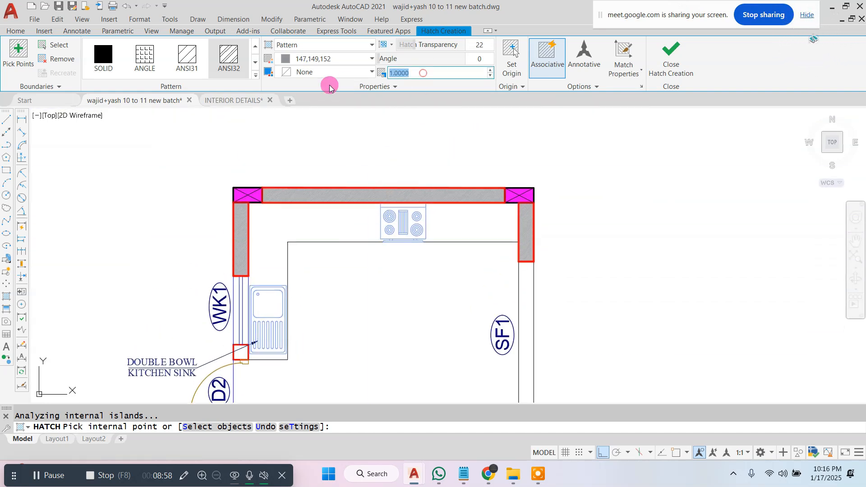
pyautogui.write('6')
pyautogui.press('Return')
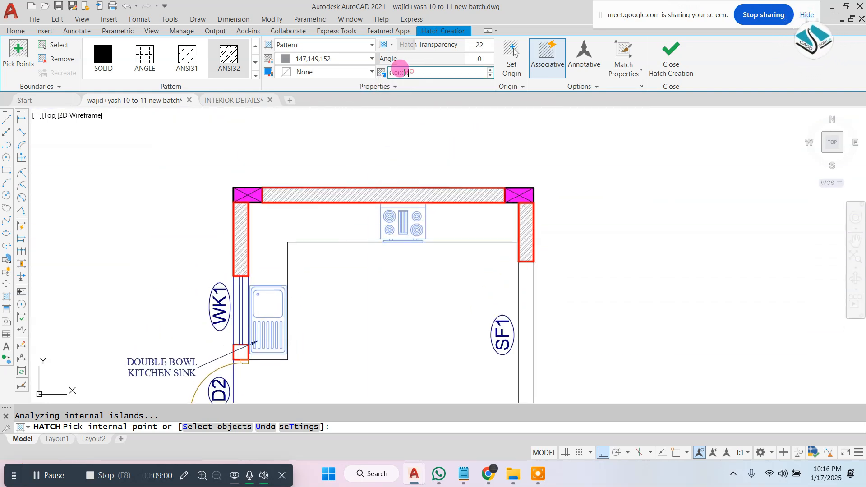
pyautogui.scroll(2, 378, 147)
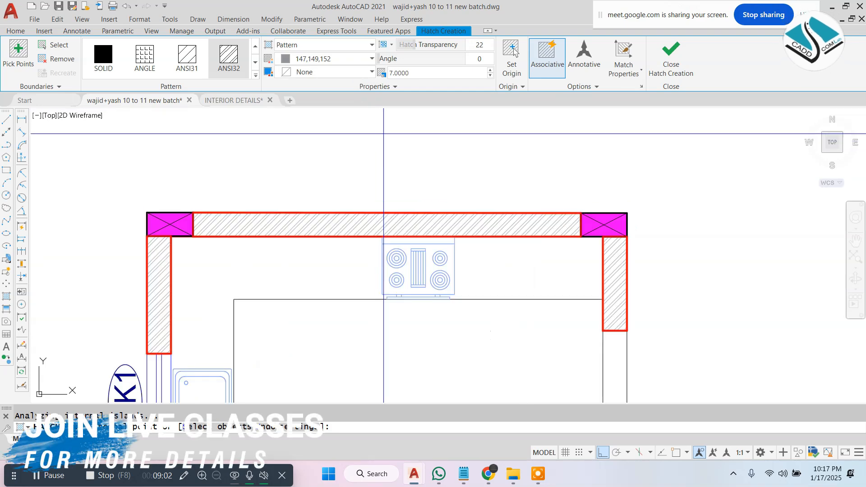
pyautogui.write('8')
pyautogui.press('Return')
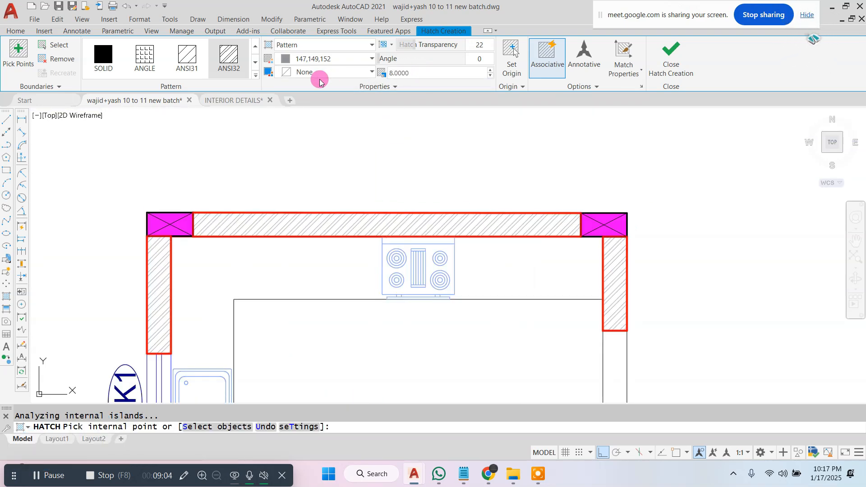
# Step: Set the wall hatch colour to 34,52,110 and finish the hatch
pyautogui.click(331, 60)
pyautogui.click(351, 101)
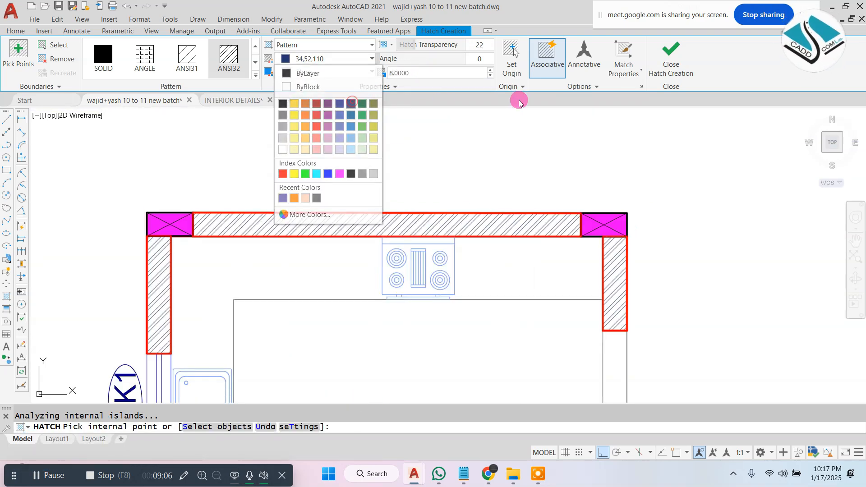
pyautogui.click(674, 66)
pyautogui.scroll(-6, 428, 212)
pyautogui.scroll(3, 459, 243)
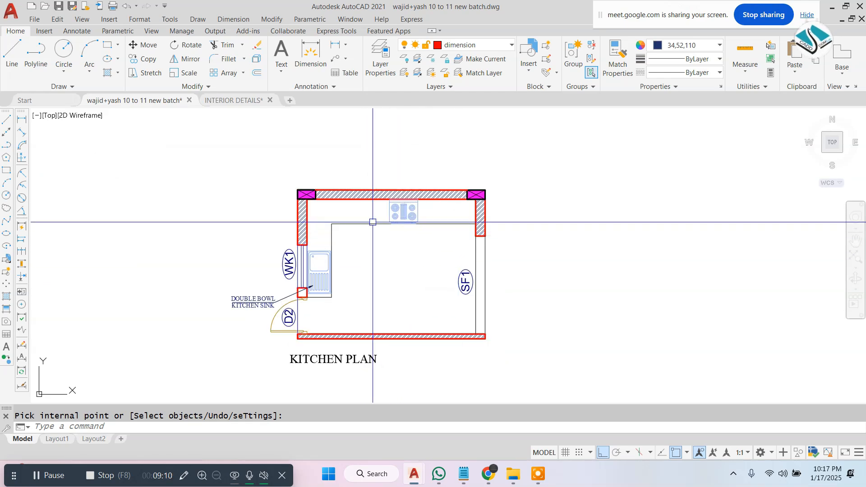
pyautogui.scroll(4, 358, 227)
pyautogui.press('Escape')
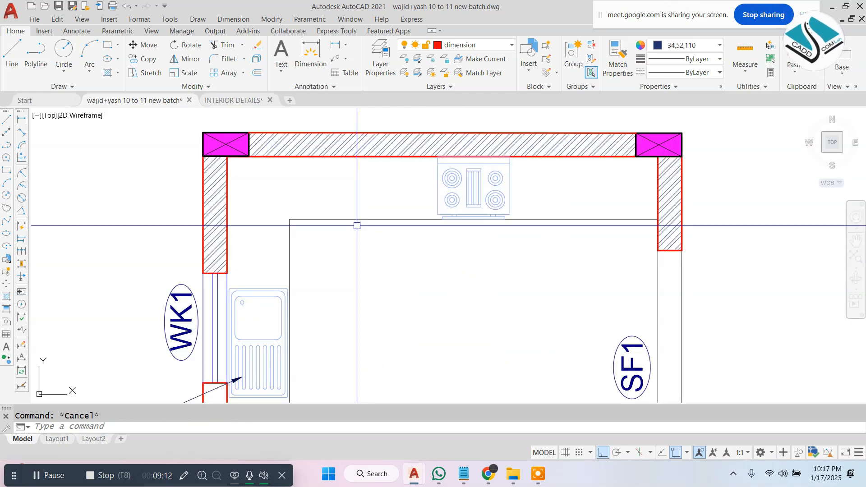
pyautogui.scroll(-5, 435, 207)
pyautogui.scroll(2, 417, 164)
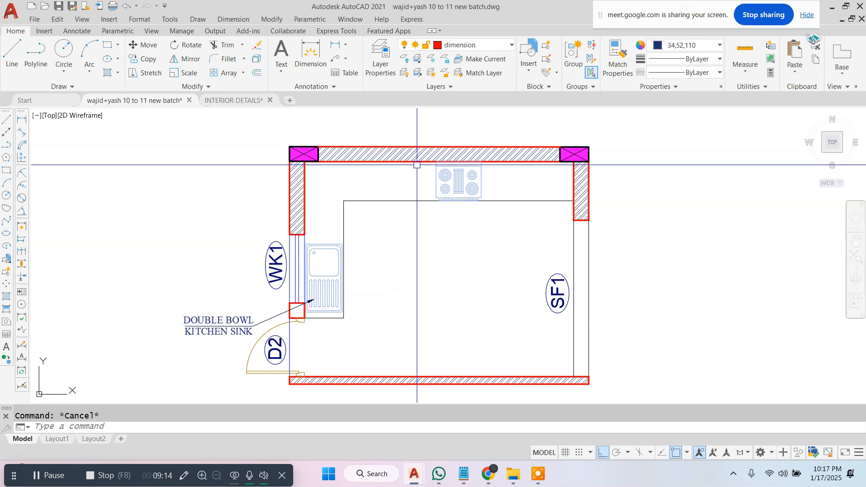
# Step: Switch to the INTERIOR DETAILS drawing and examine the base units, wall cabinets and loft in the orange kitchen's ELEVATION-AA
pyautogui.moveTo(417, 165); pyautogui.dragTo(397, 211, button='middle')
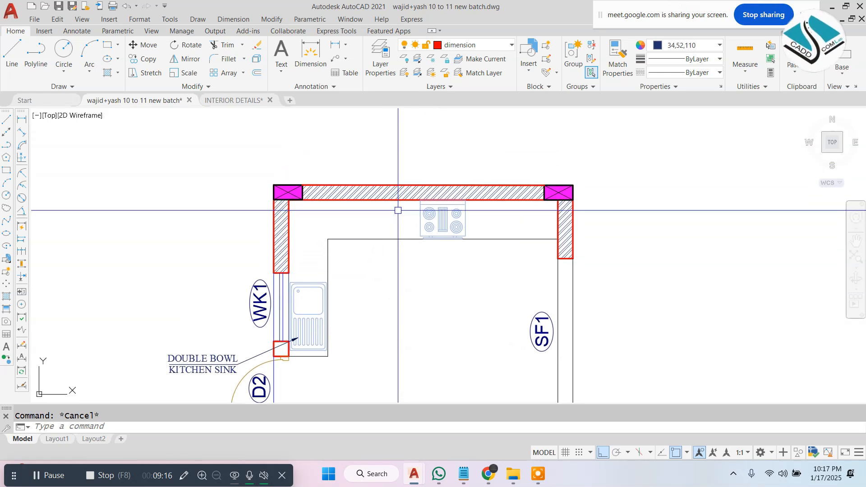
pyautogui.scroll(-2, 377, 196)
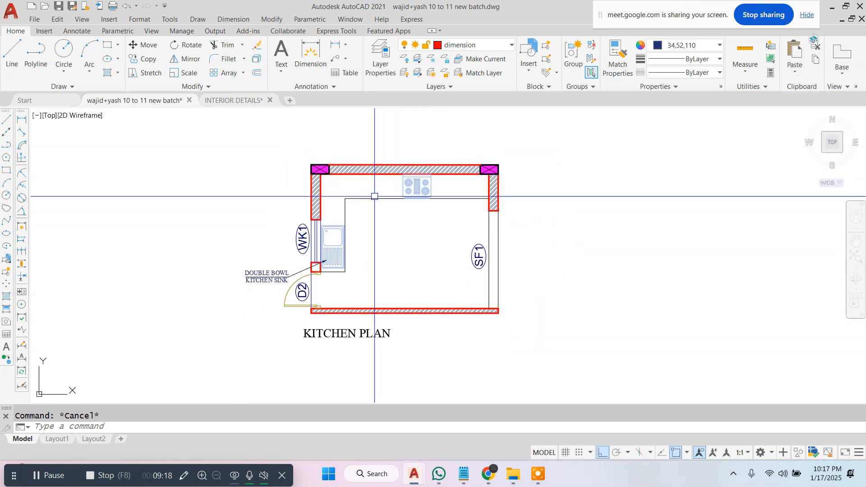
pyautogui.scroll(2, 375, 197)
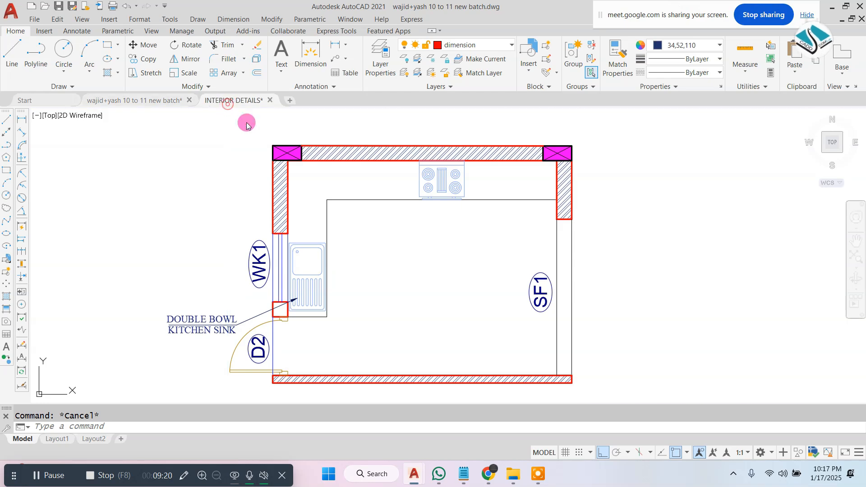
pyautogui.press('Escape')
pyautogui.scroll(-1, 340, 241)
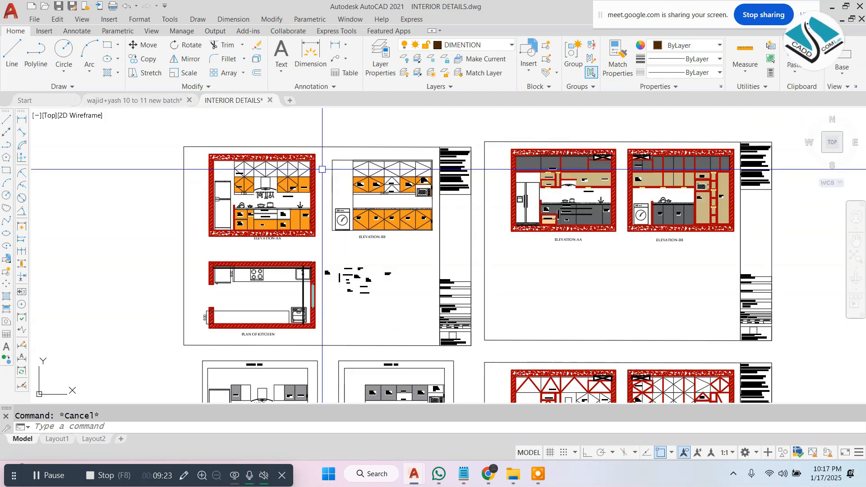
pyautogui.scroll(8, 295, 212)
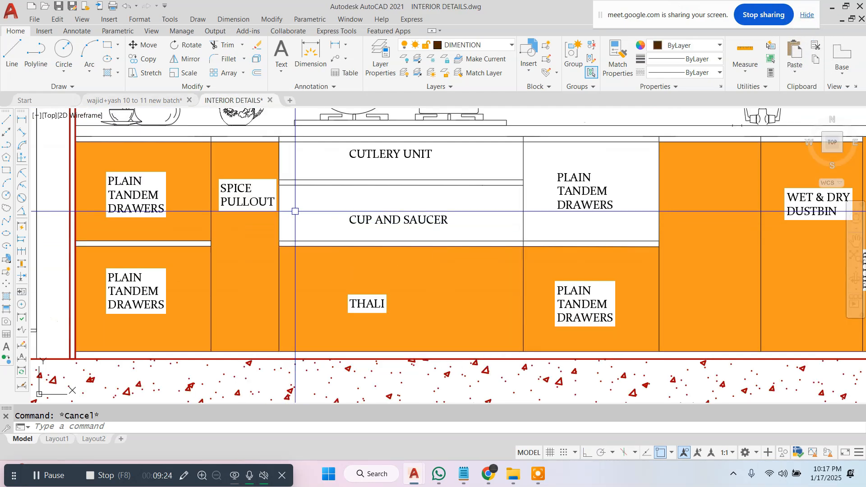
pyautogui.moveTo(295, 212); pyautogui.dragTo(293, 218, button='middle')
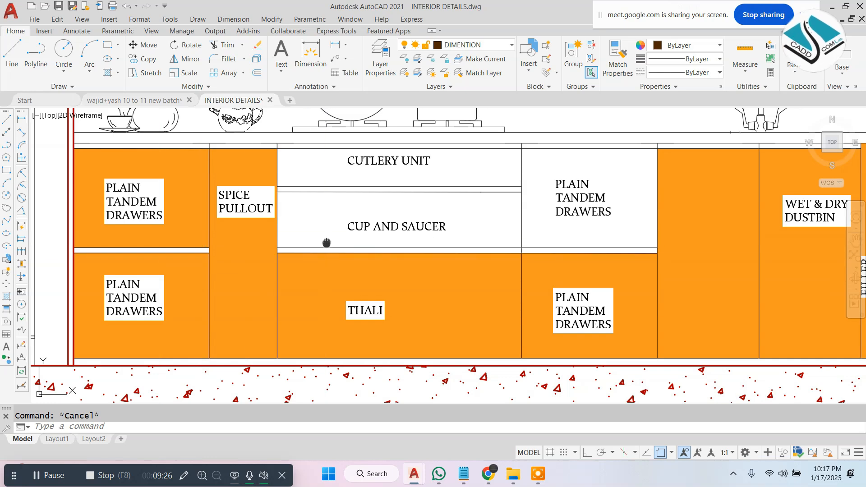
pyautogui.moveTo(327, 243); pyautogui.dragTo(269, 257, button='middle')
pyautogui.moveTo(347, 318); pyautogui.dragTo(309, 318, button='middle')
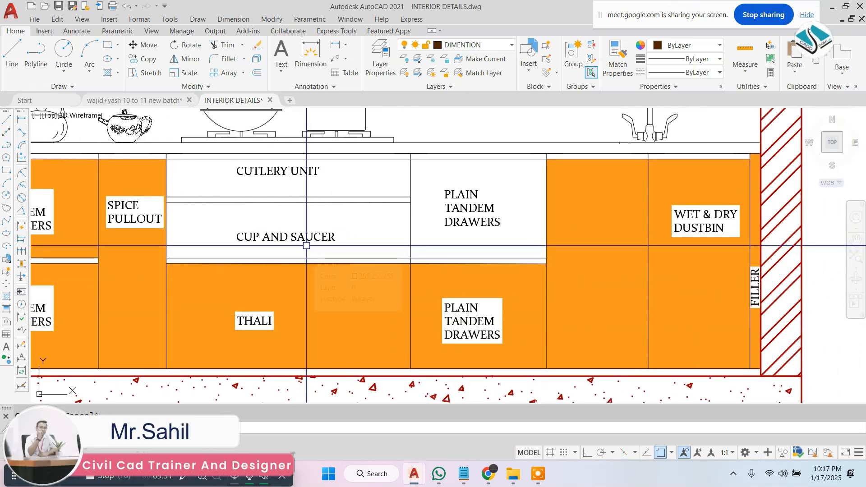
pyautogui.moveTo(515, 206); pyautogui.dragTo(404, 203, button='middle')
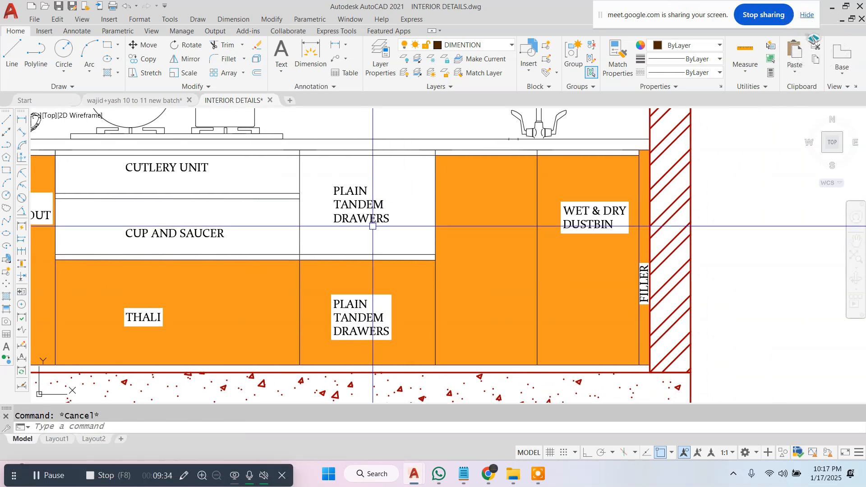
pyautogui.scroll(-3, 583, 231)
pyautogui.scroll(3, 446, 238)
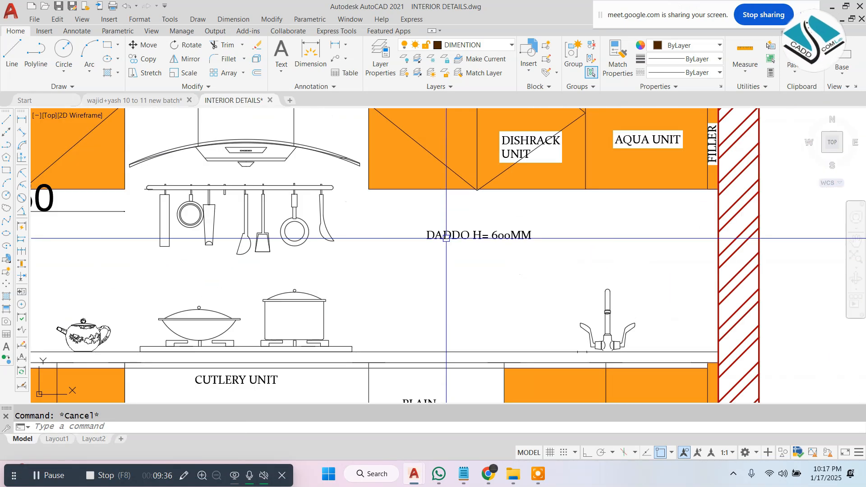
pyautogui.scroll(-2, 471, 187)
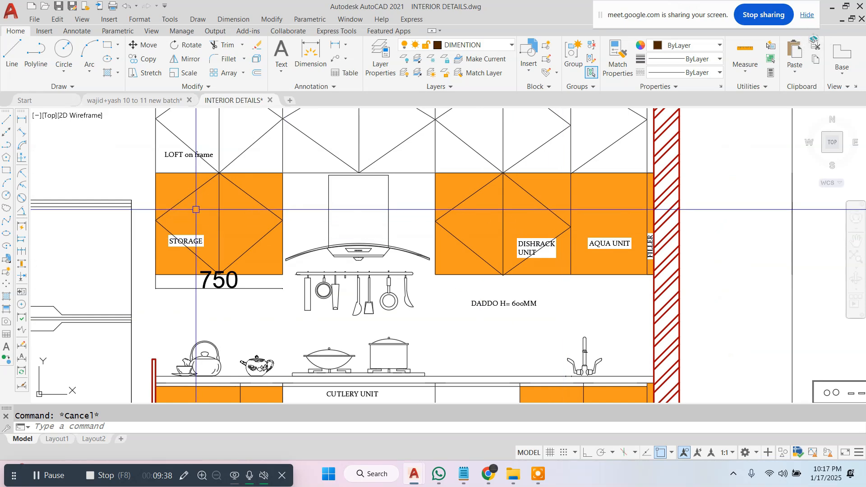
pyautogui.scroll(2, 196, 209)
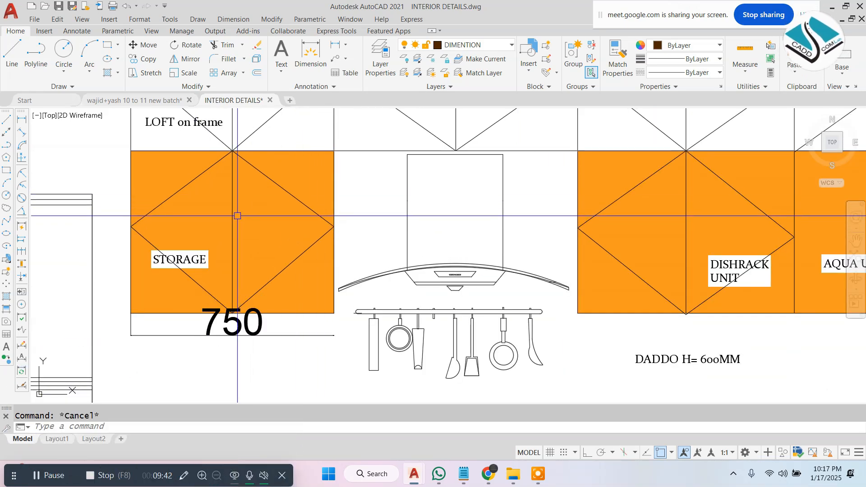
pyautogui.scroll(-3, 237, 216)
pyautogui.scroll(3, 543, 252)
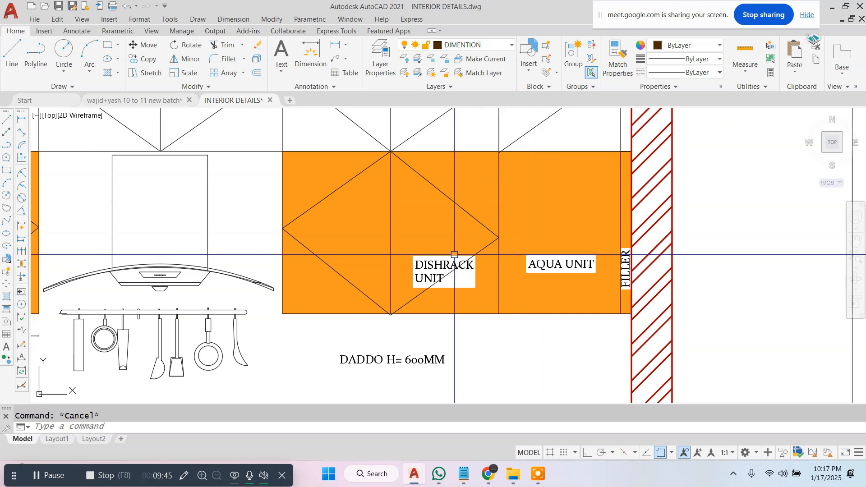
pyautogui.scroll(-4, 465, 255)
pyautogui.scroll(4, 163, 208)
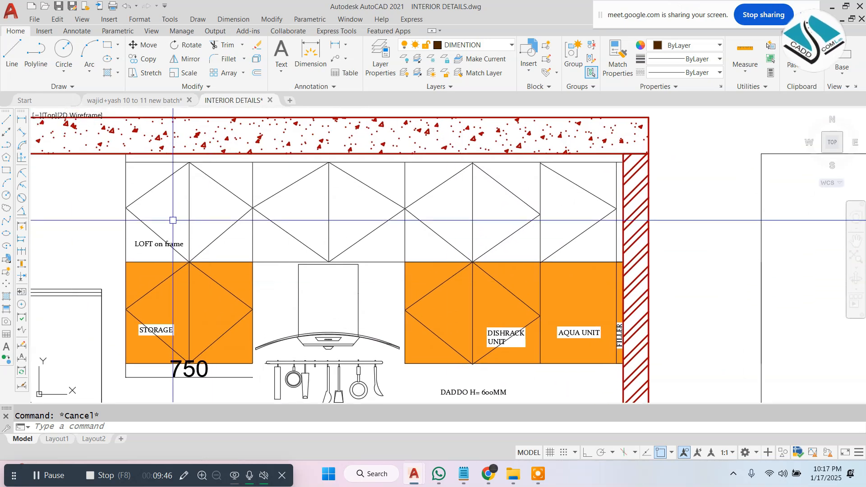
# Step: Examine the shutter, shelf and microwave units in the orange kitchen's ELEVATION-BB
pyautogui.scroll(-4, 460, 144)
pyautogui.moveTo(542, 167); pyautogui.dragTo(370, 166, button='middle')
pyautogui.moveTo(581, 271); pyautogui.dragTo(204, 195, button='middle')
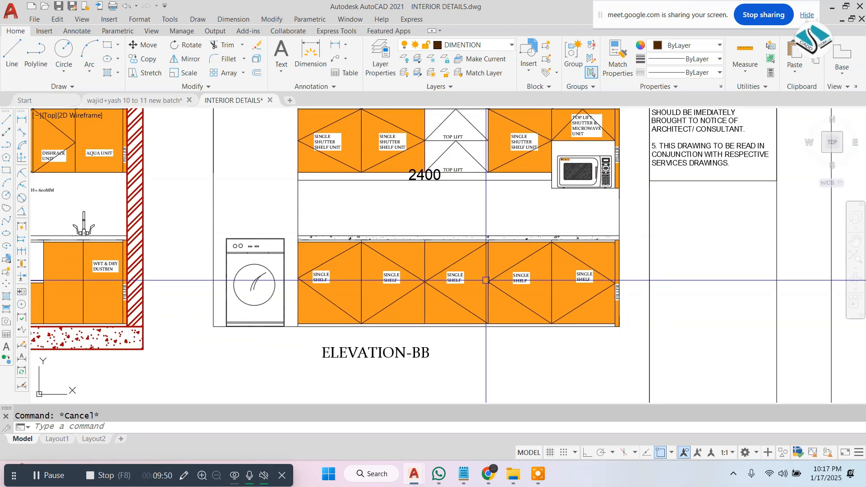
pyautogui.scroll(2, 485, 281)
pyautogui.scroll(-1, 362, 274)
pyautogui.scroll(-2, 493, 281)
pyautogui.moveTo(493, 281); pyautogui.dragTo(479, 315, button='middle')
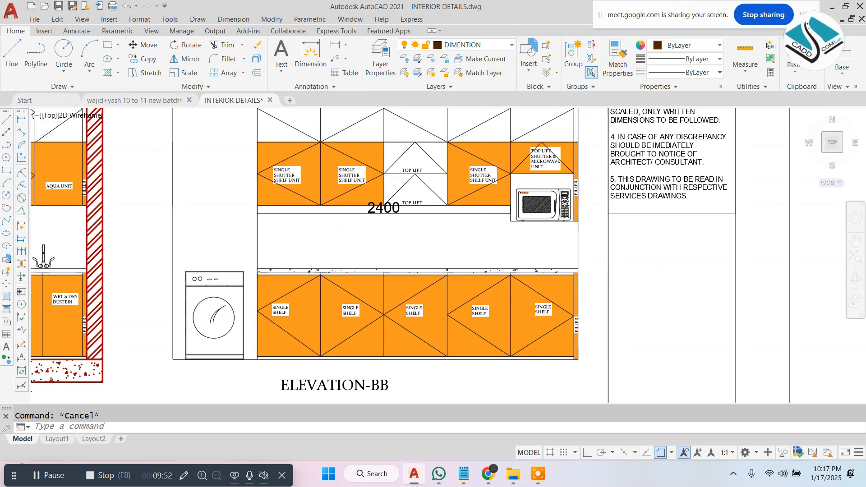
pyautogui.scroll(-4, 468, 156)
# Step: Examine the drawers, open cabinet, storage and loft units in the grey and beige kitchen's ELEVATION-AA
pyautogui.moveTo(413, 327)
pyautogui.mouseDown(button='middle')
pyautogui.moveTo(386, 288)
pyautogui.moveTo(160, 328)
pyautogui.mouseUp(button='middle')
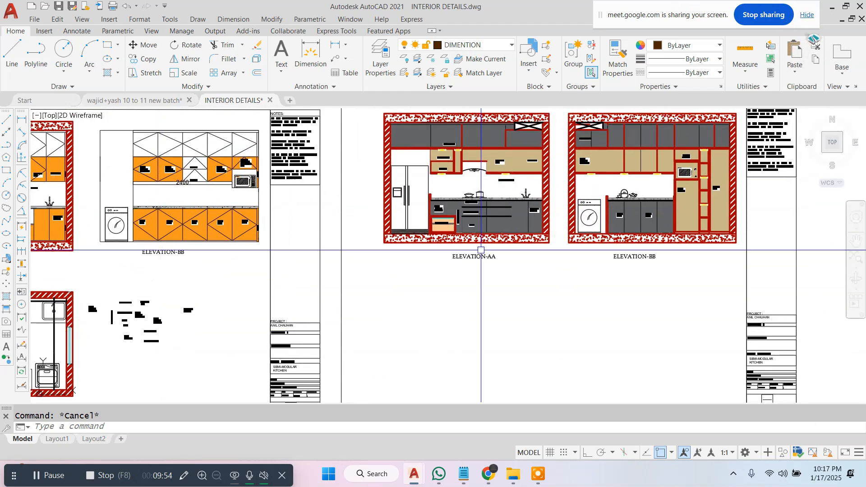
pyautogui.scroll(7, 427, 177)
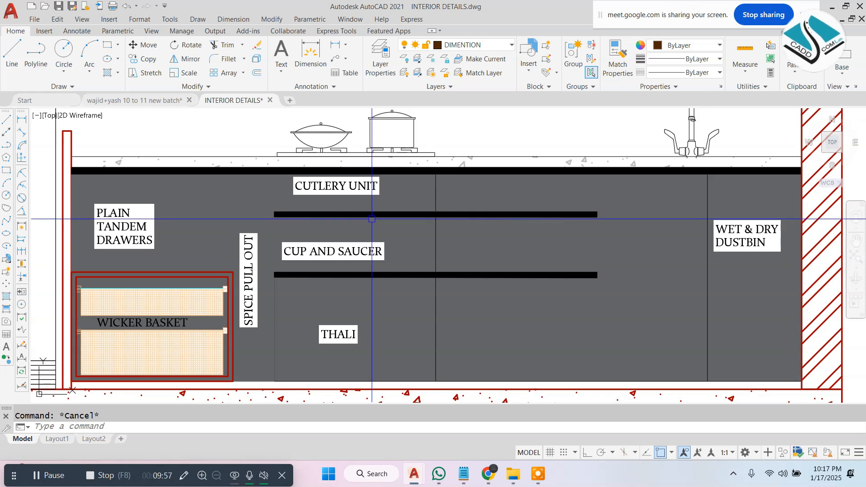
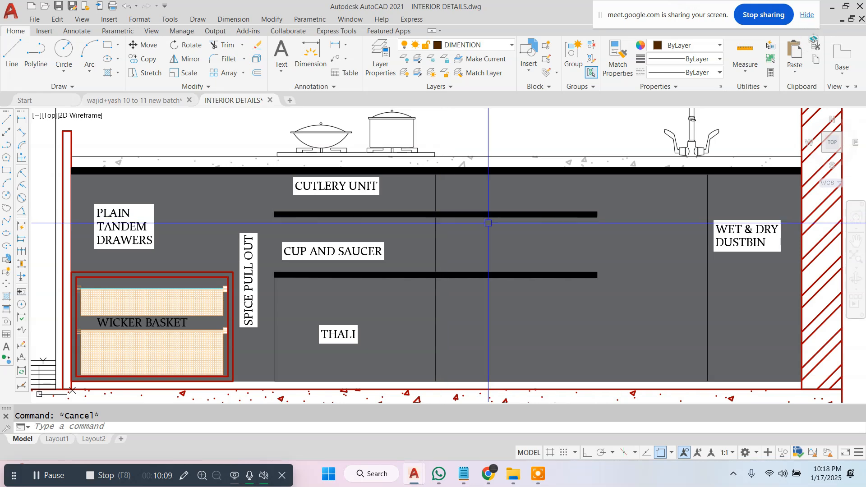
pyautogui.scroll(-2, 489, 223)
pyautogui.scroll(-2, 447, 232)
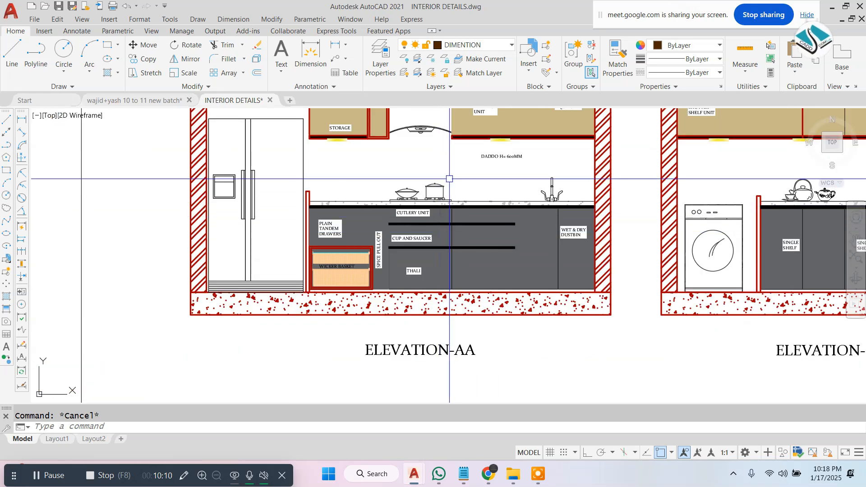
pyautogui.moveTo(421, 151); pyautogui.dragTo(421, 248, button='middle')
pyautogui.scroll(3, 417, 248)
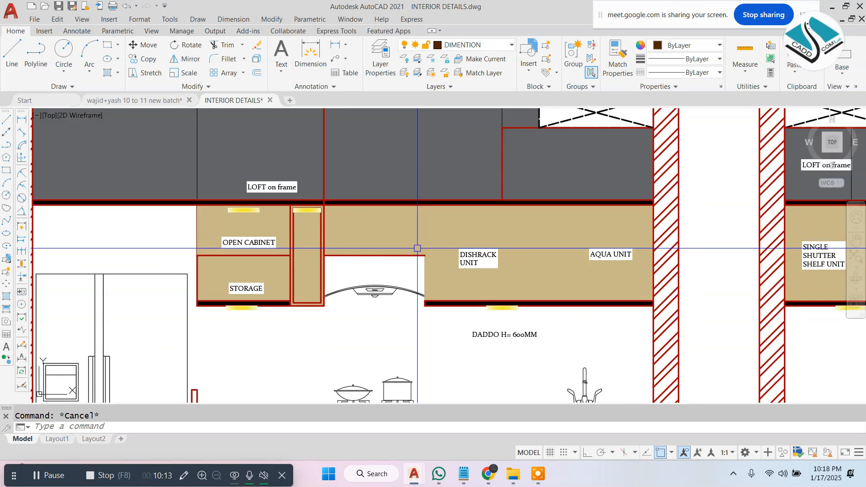
pyautogui.scroll(-3, 466, 248)
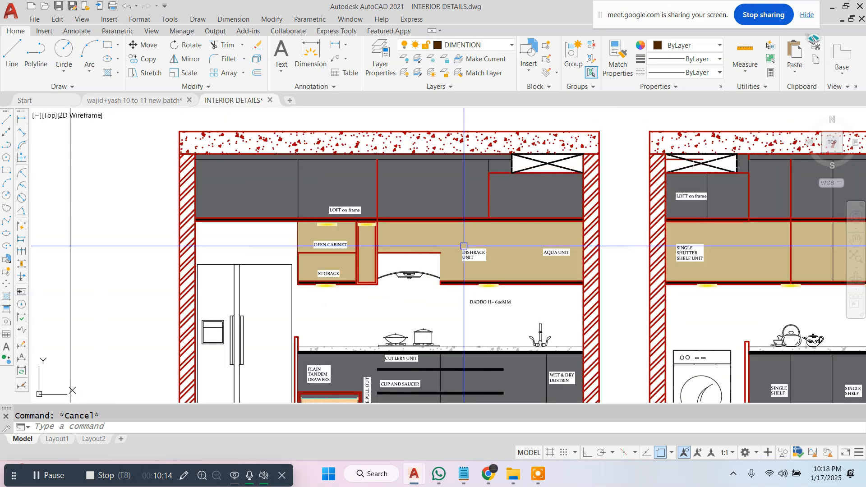
pyautogui.scroll(5, 333, 194)
pyautogui.scroll(-2, 361, 200)
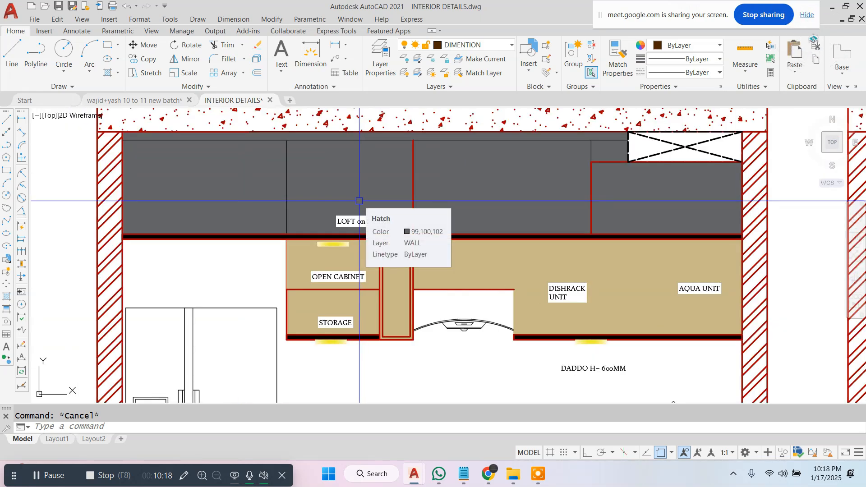
pyautogui.scroll(-2, 463, 207)
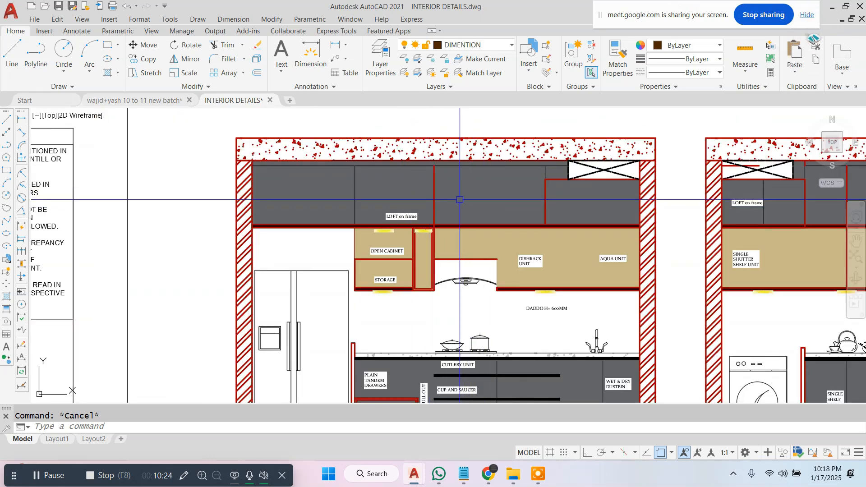
pyautogui.scroll(-5, 459, 200)
# Step: Return to the kitchen plan drawing and offset the upper wall's inner line 16 inches into the room
pyautogui.click(170, 100)
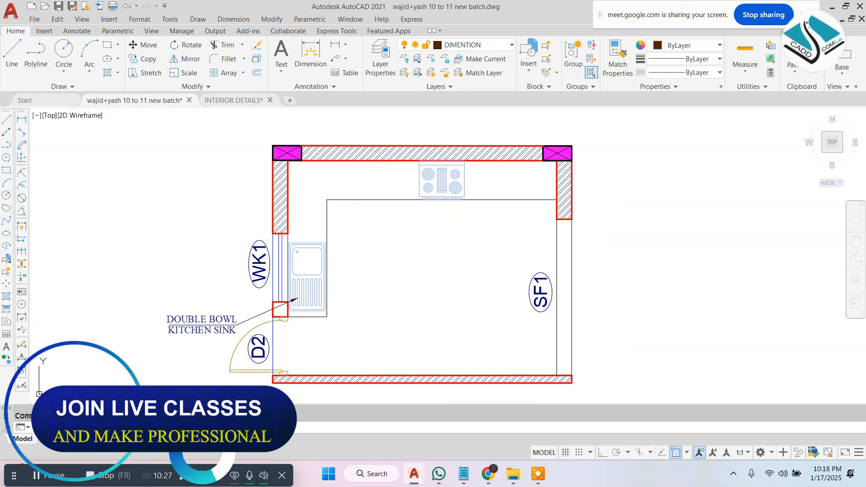
pyautogui.scroll(2, 417, 185)
pyautogui.press('Return')
pyautogui.write('16')
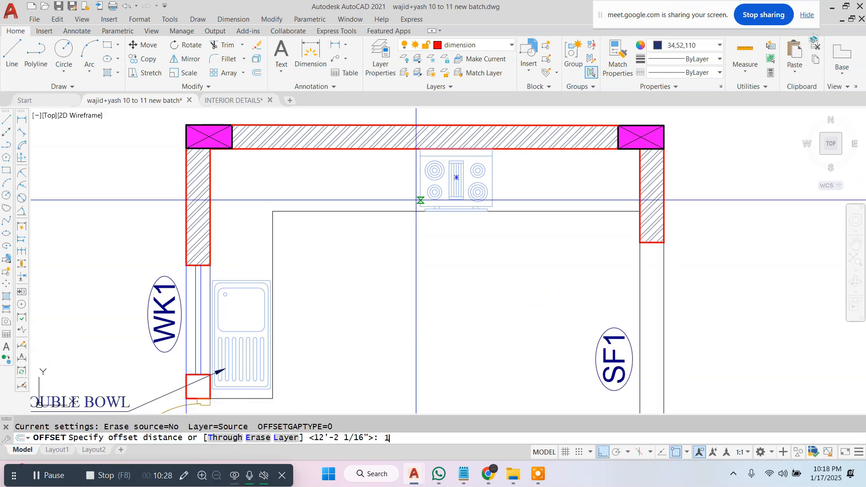
pyautogui.press('Return')
pyautogui.click(315, 149)
pyautogui.click(315, 179)
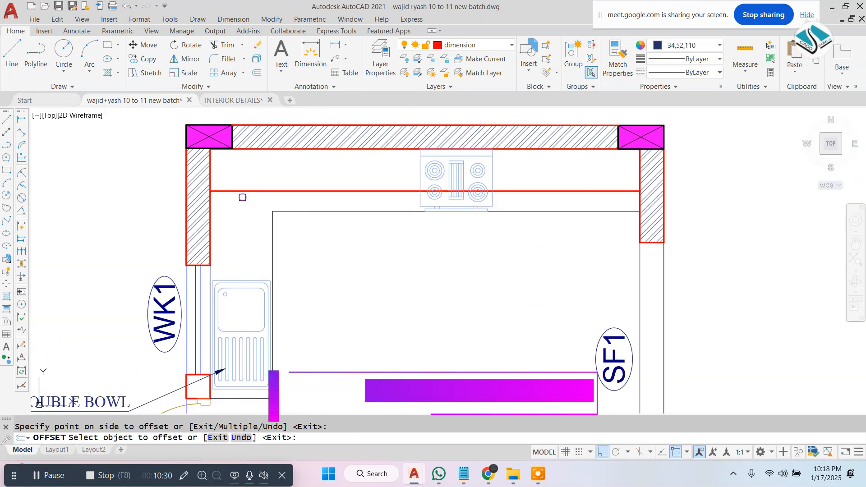
pyautogui.press('Escape')
pyautogui.press('Escape')
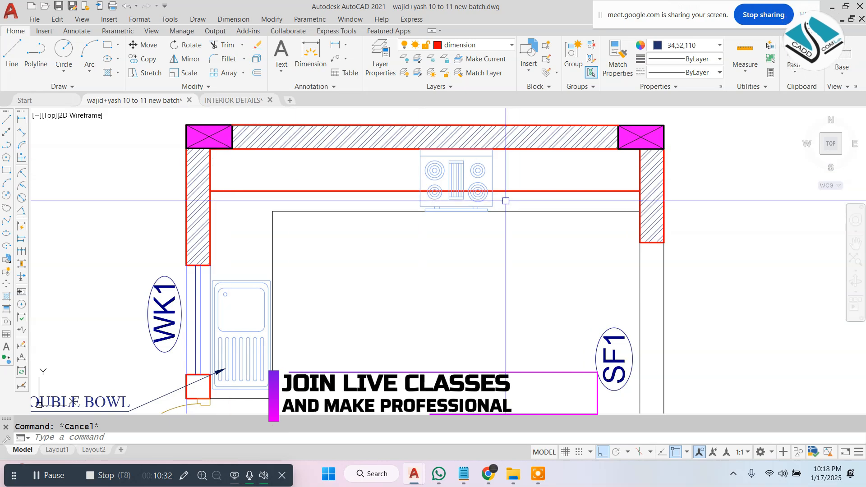
# Step: Give the offset line across the stove the colour 19,103,52 and the DASHDOT2 linetype
pyautogui.click(370, 191)
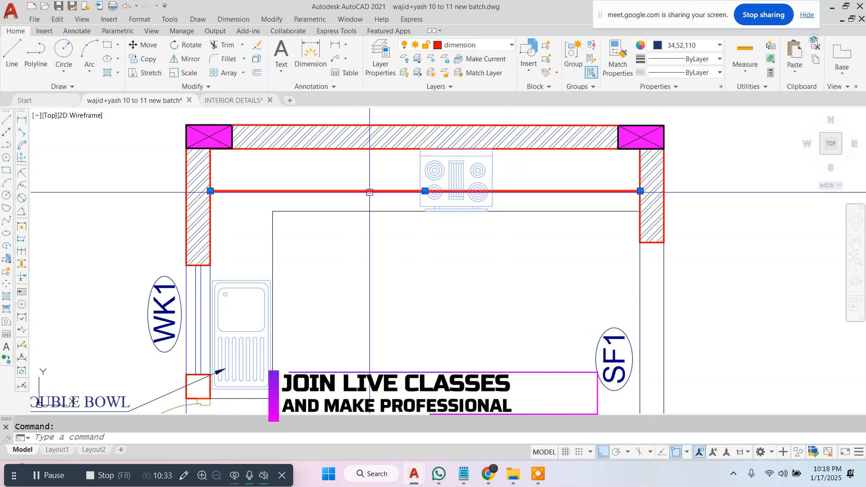
pyautogui.click(668, 46)
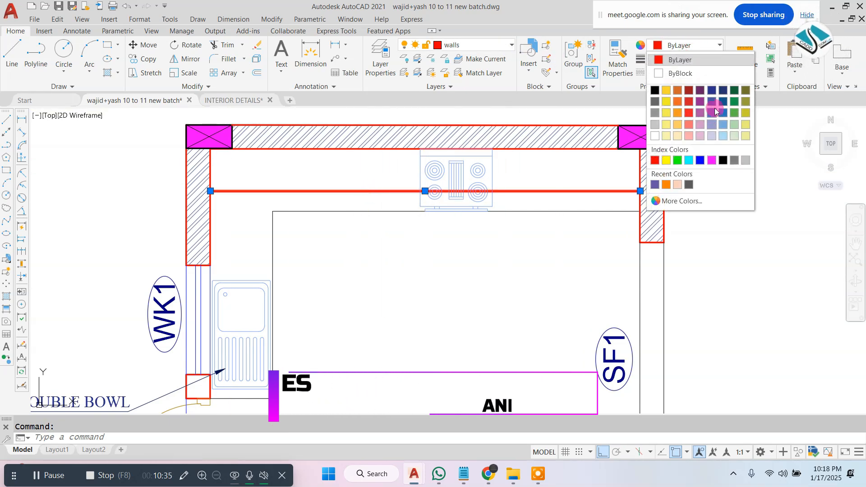
pyautogui.click(735, 91)
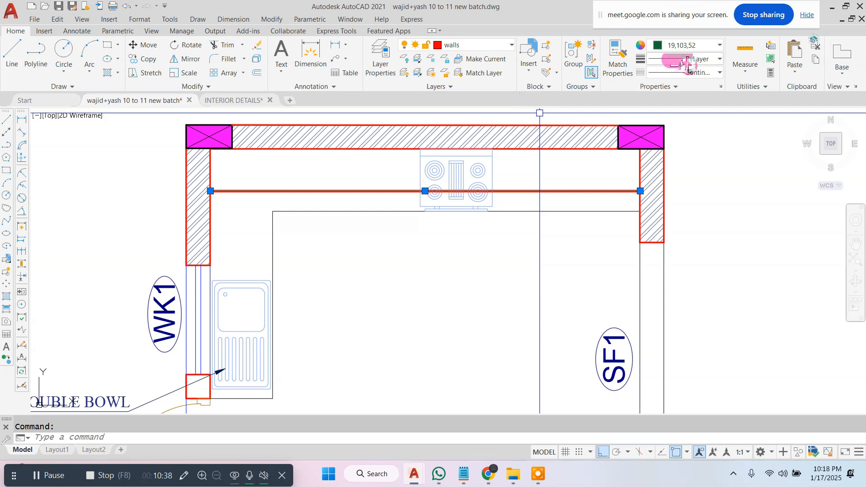
pyautogui.click(698, 72)
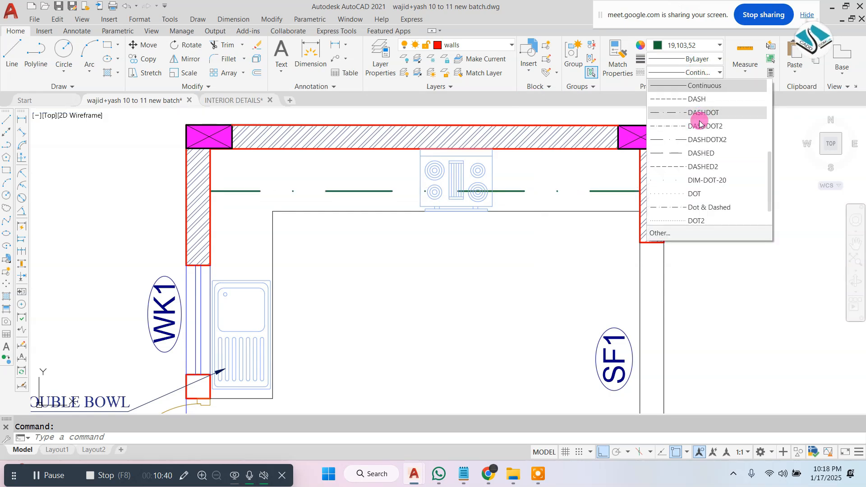
pyautogui.click(701, 114)
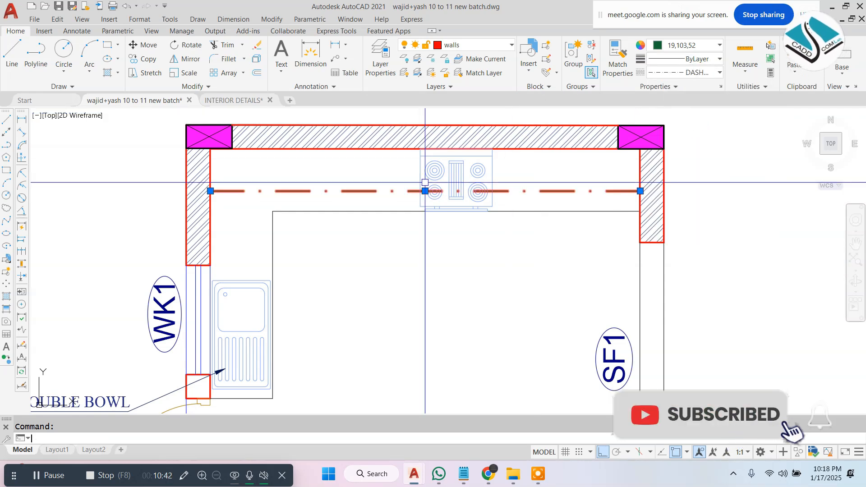
# Step: Try a linetype scale of 30 on the offset dash-dot line, and set its linetype scale to 10
pyautogui.write('ch')
pyautogui.press('Return')
pyautogui.click(178, 165)
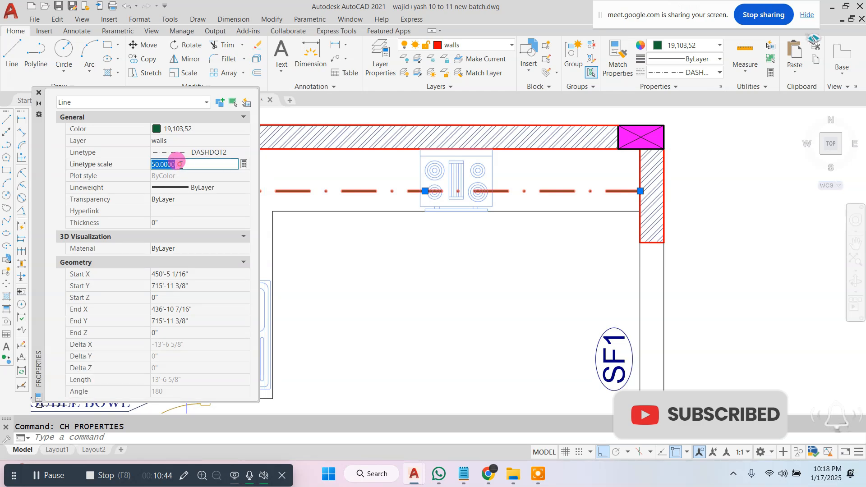
pyautogui.write('30')
pyautogui.press('Return')
pyautogui.click(180, 165)
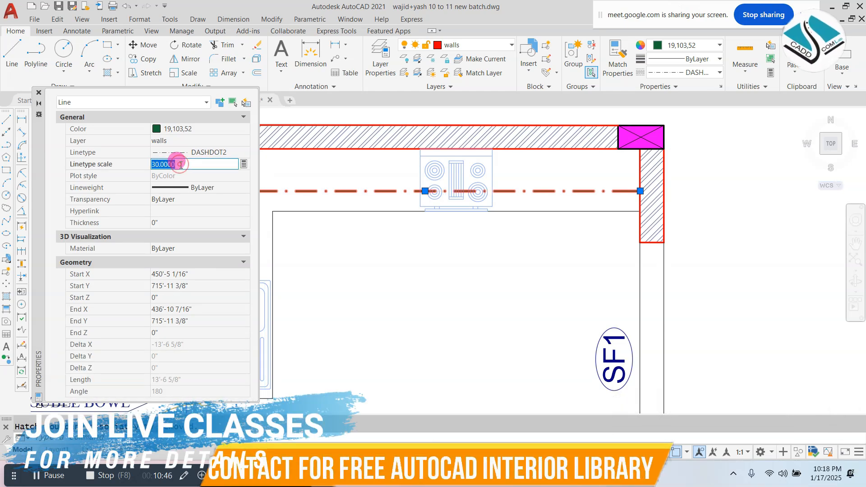
pyautogui.write('10')
pyautogui.press('Return')
pyautogui.click(180, 167)
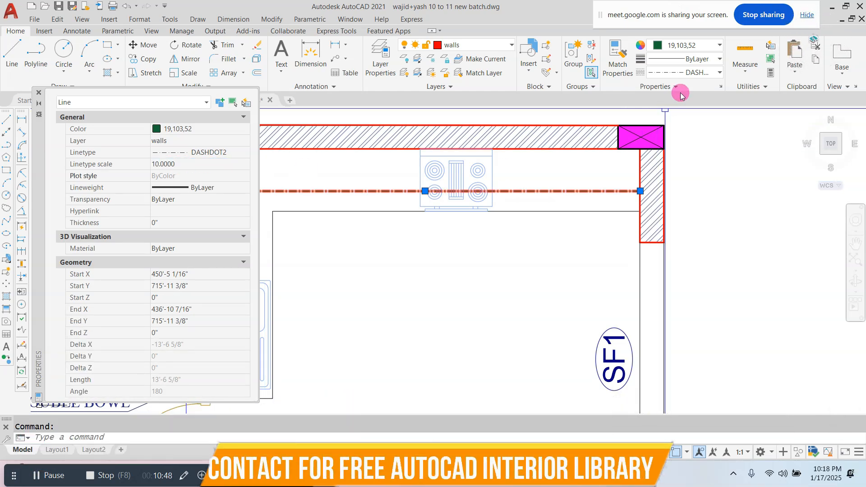
# Step: Set the overhead cabinet line's linetype to DASHDOTX2 and its linetype scale to 0.2
pyautogui.click(705, 72)
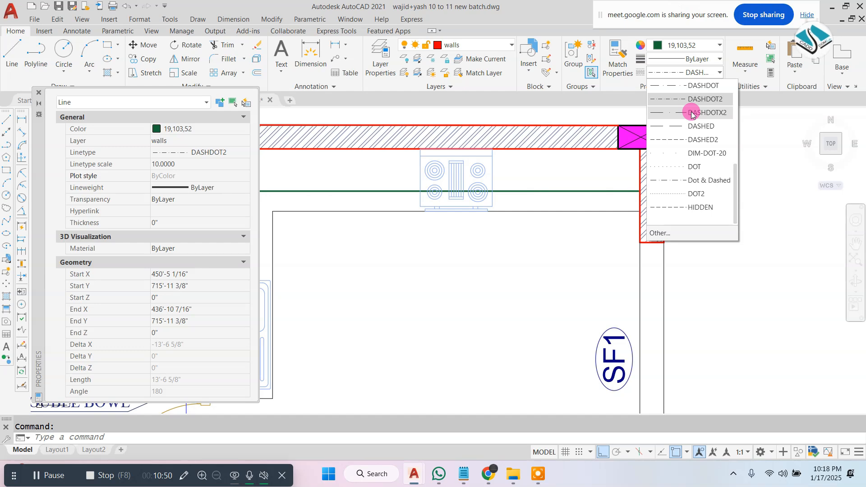
pyautogui.click(692, 113)
pyautogui.scroll(5, 316, 190)
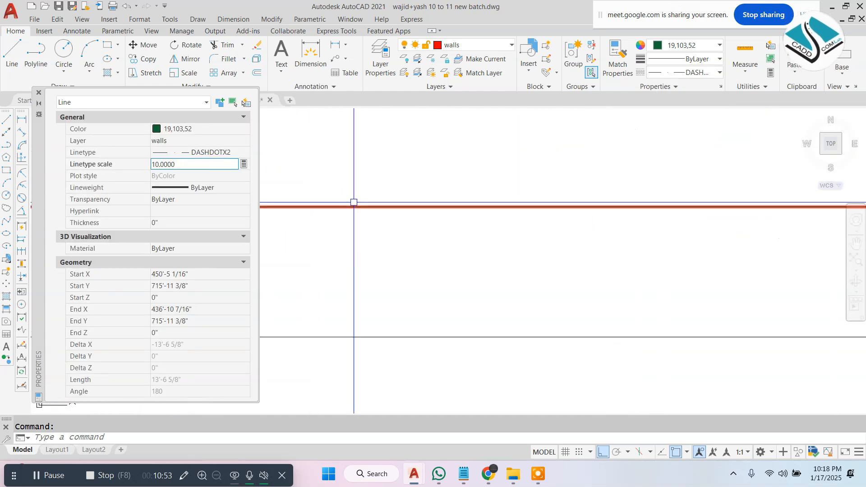
pyautogui.scroll(-8, 361, 194)
pyautogui.click(176, 167)
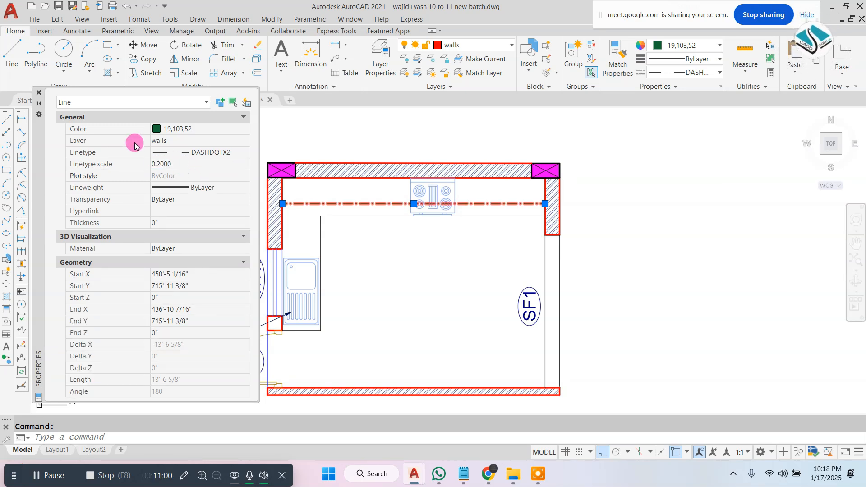
pyautogui.click(38, 93)
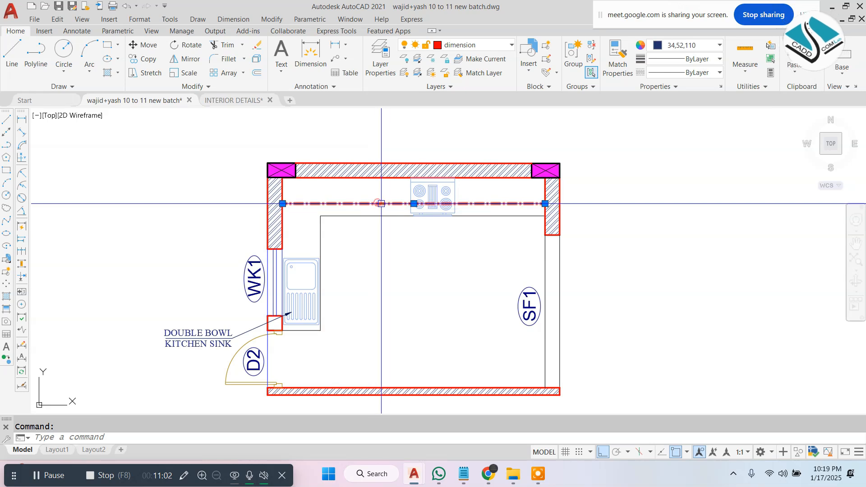
# Step: Change the colour of the dash-dot line across the stove to dark grey
pyautogui.click(679, 45)
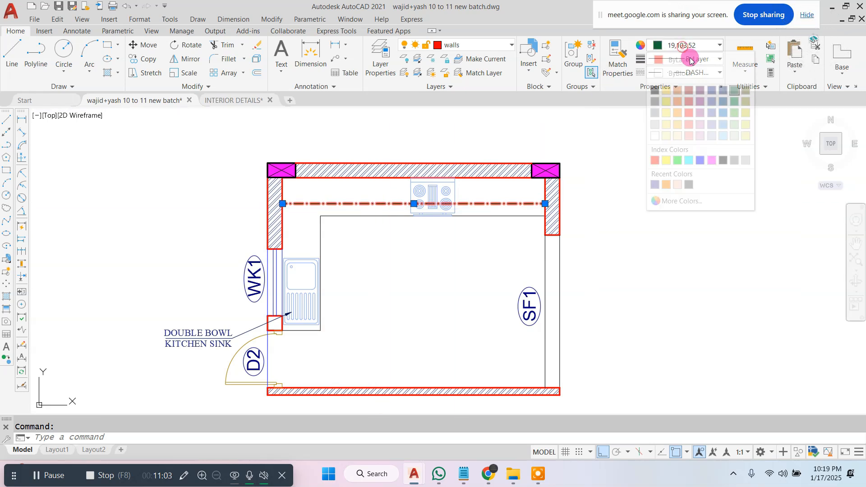
pyautogui.click(655, 115)
pyautogui.press('Escape')
pyautogui.moveTo(378, 210)
pyautogui.mouseDown(button='middle')
pyautogui.moveTo(375, 232)
pyautogui.moveTo(444, 204)
pyautogui.moveTo(451, 187)
pyautogui.mouseUp(button='middle')
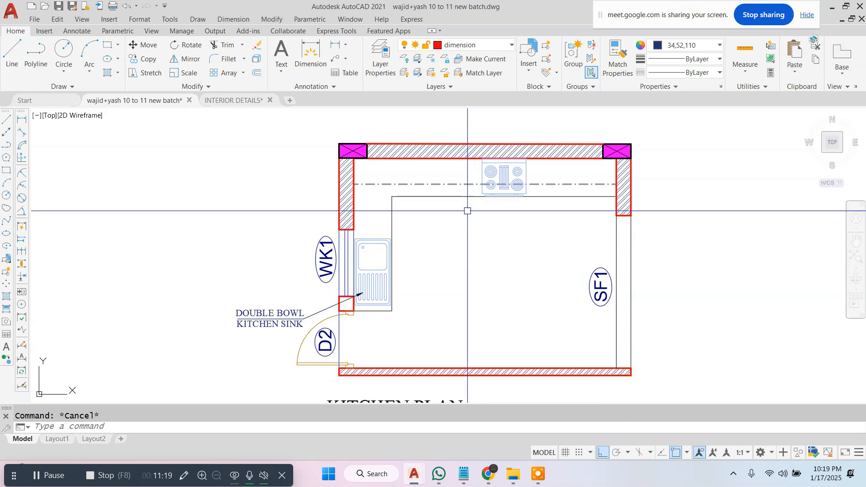
# Step: Hatch the kitchen floor area inside the counter edge with the NET pattern
pyautogui.scroll(-4, 468, 211)
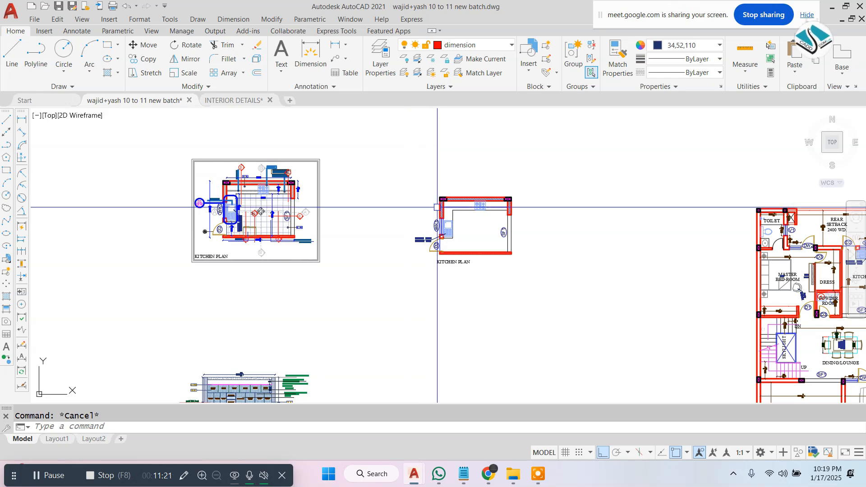
pyautogui.scroll(4, 493, 228)
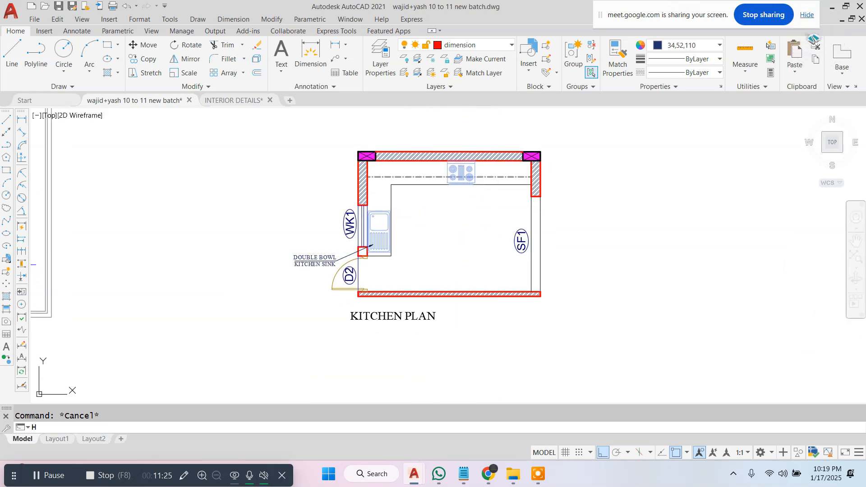
pyautogui.press('Return')
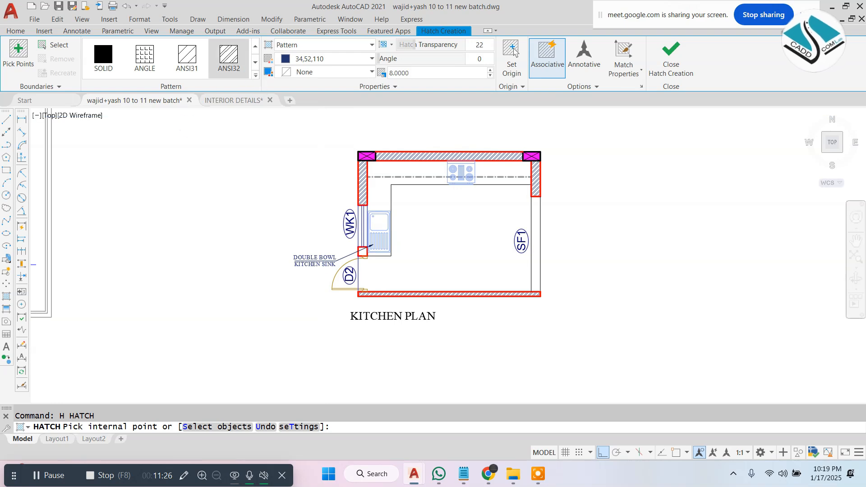
pyautogui.click(256, 75)
pyautogui.scroll(-10, 154, 155)
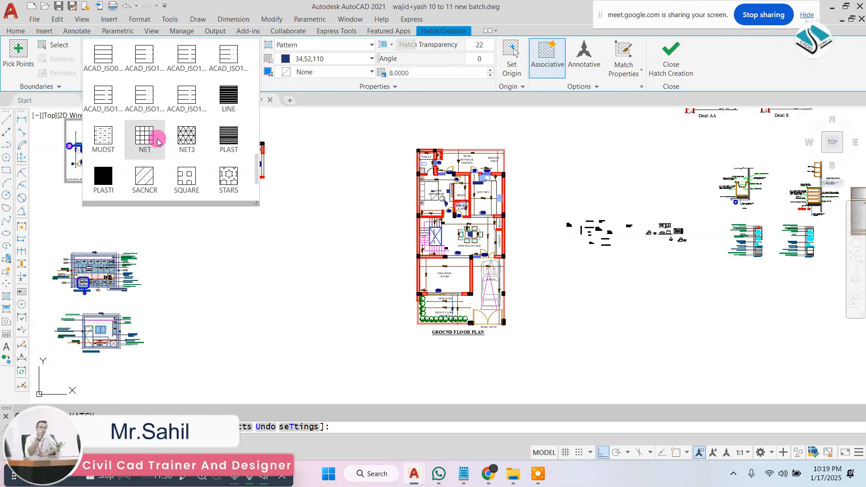
pyautogui.click(158, 142)
pyautogui.scroll(6, 154, 131)
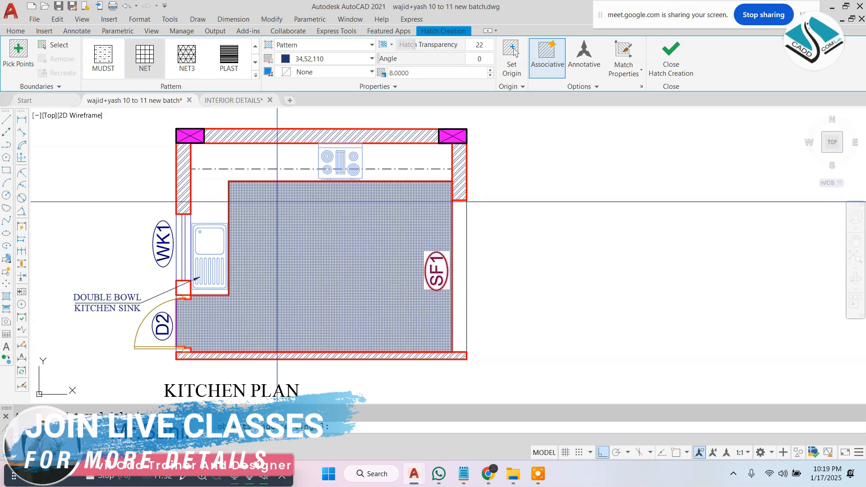
# Step: Try a scale of 60 on the floor hatch, and set its scale to 120
pyautogui.click(413, 73)
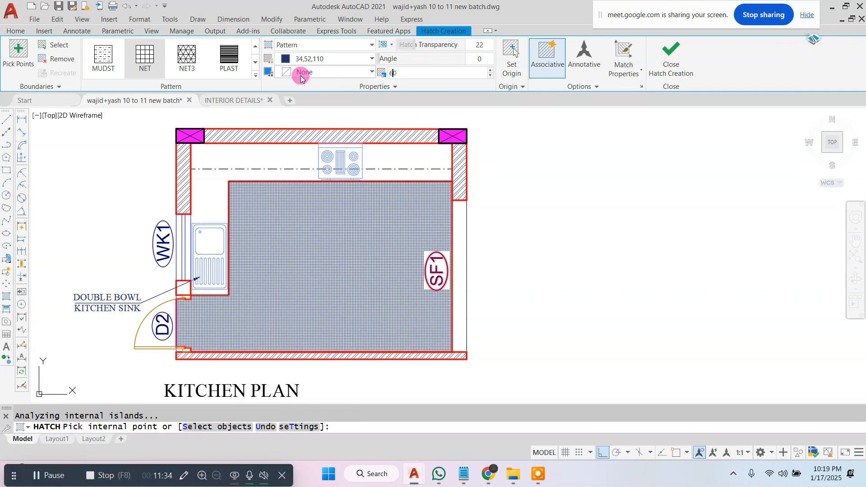
pyautogui.write('60')
pyautogui.press('Return')
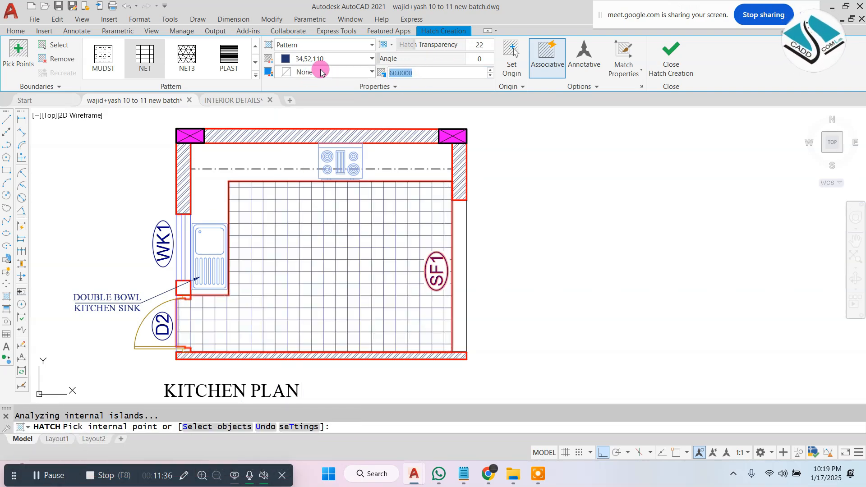
pyautogui.write('120')
pyautogui.press('Return')
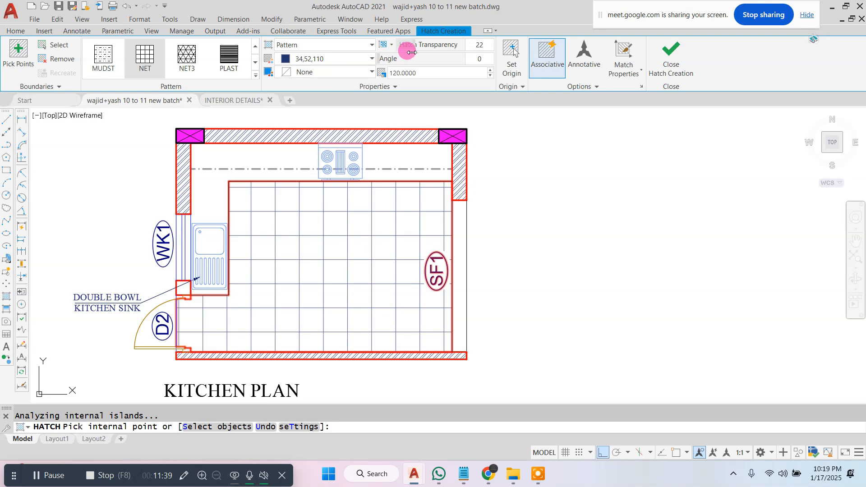
# Step: Set the floor hatch's transparency to 78 and its colour to 99,100,102, and finish the hatch
pyautogui.moveTo(422, 42); pyautogui.dragTo(456, 43)
pyautogui.click(310, 59)
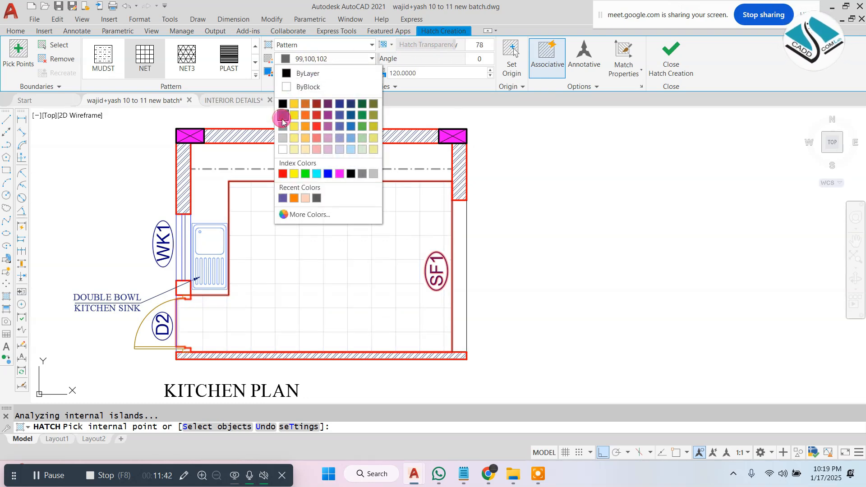
pyautogui.click(282, 119)
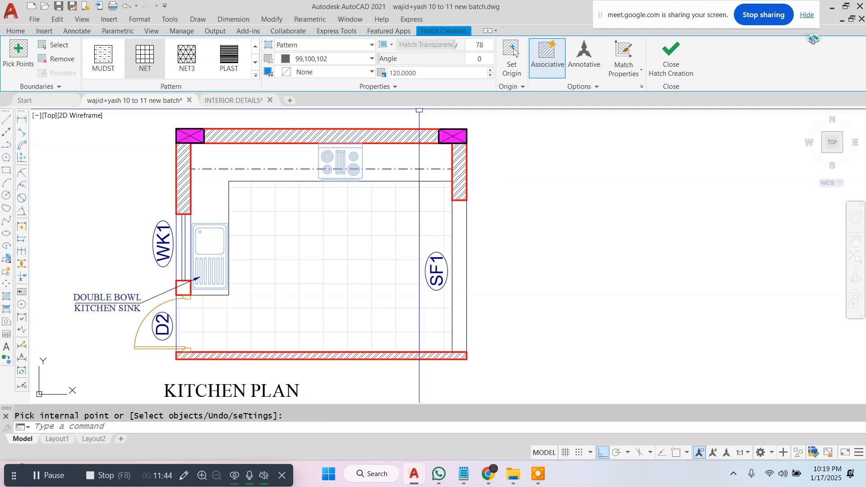
pyautogui.press('Return')
pyautogui.moveTo(419, 110); pyautogui.dragTo(510, 123, button='middle')
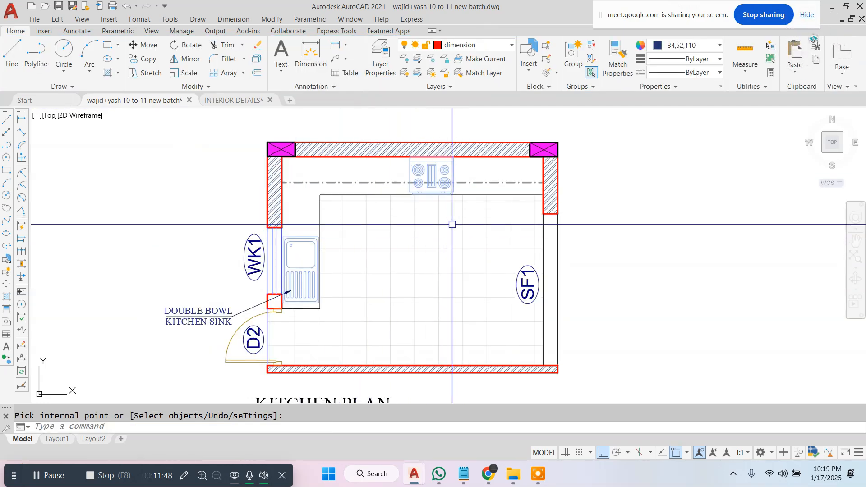
# Step: Select the boxed "Cook top" label above the stove in the finished reference kitchen plan
pyautogui.scroll(-4, 451, 231)
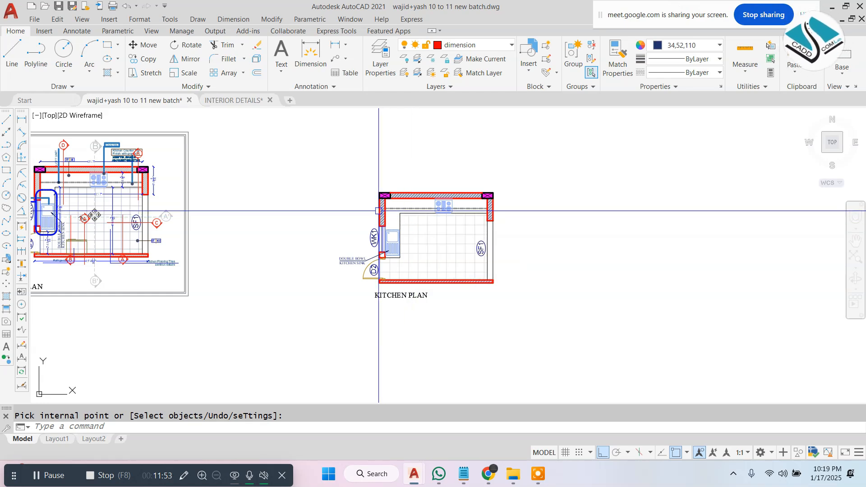
pyautogui.scroll(6, 287, 190)
pyautogui.press('Escape')
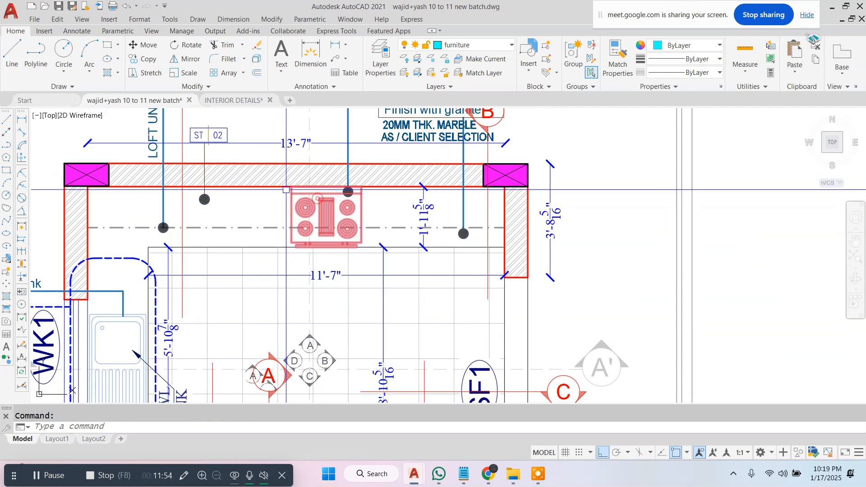
pyautogui.scroll(-4, 286, 190)
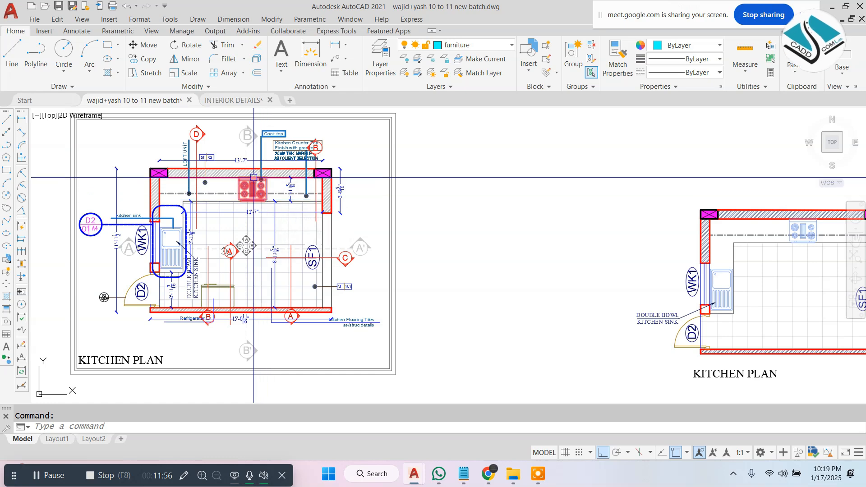
pyautogui.press('Escape')
pyautogui.scroll(5, 259, 135)
pyautogui.click(321, 141)
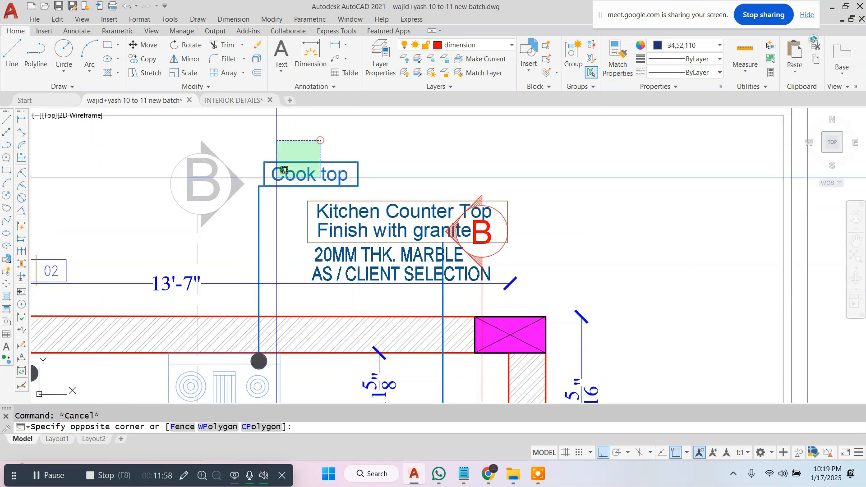
pyautogui.click(273, 193)
pyautogui.click(253, 234)
# Step: Add the "Cook top" label's vertical leader line and its end dot to the selection
pyautogui.moveTo(235, 283); pyautogui.dragTo(255, 240, button='middle')
pyautogui.press('Escape')
pyautogui.click(250, 211)
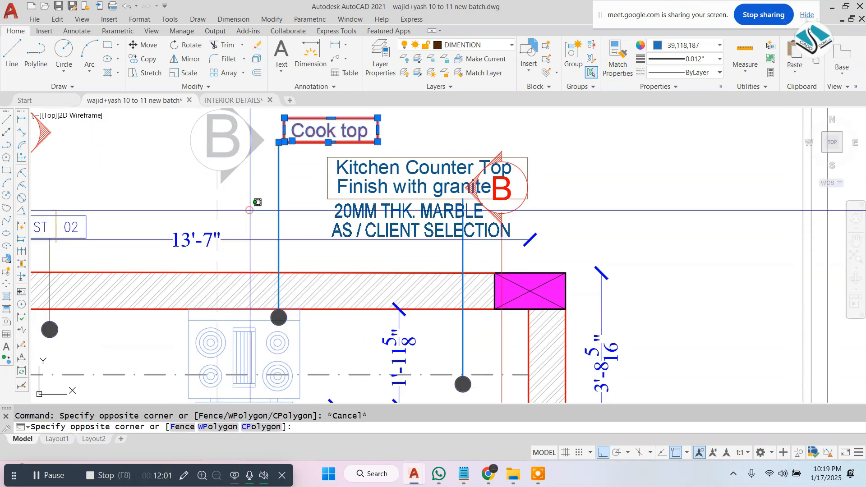
pyautogui.click(288, 203)
pyautogui.click(255, 219)
pyautogui.click(298, 190)
pyautogui.click(298, 190)
pyautogui.click(251, 218)
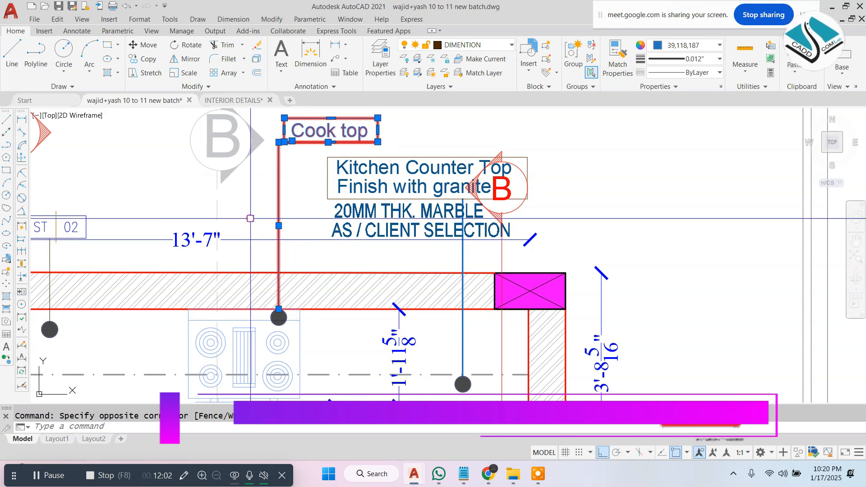
pyautogui.click(258, 221)
pyautogui.click(291, 319)
pyautogui.click(260, 226)
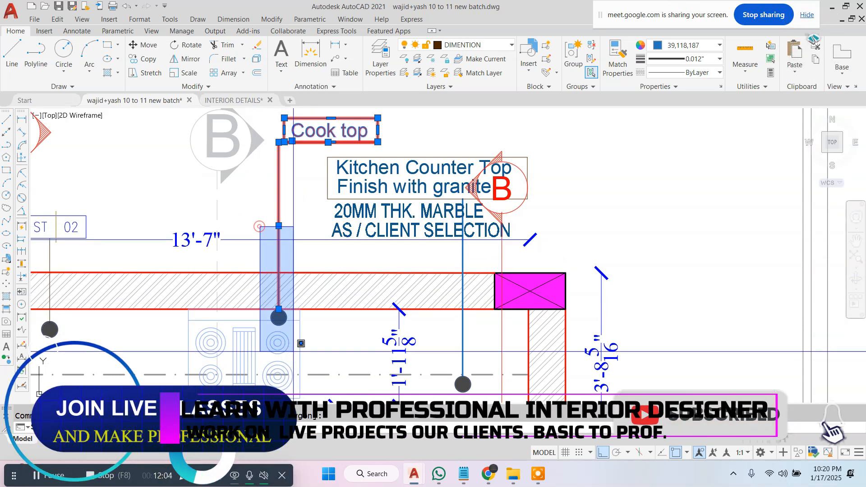
pyautogui.click(299, 347)
# Step: Add the granite counter top and 20MM marble notes with their leader and dot to the selection, leaving out the 13'-7" dimension
pyautogui.click(459, 143)
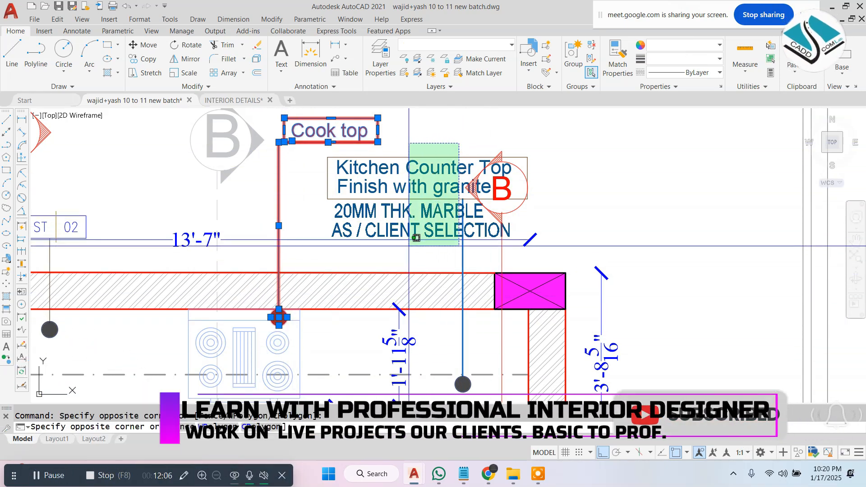
pyautogui.click(416, 237)
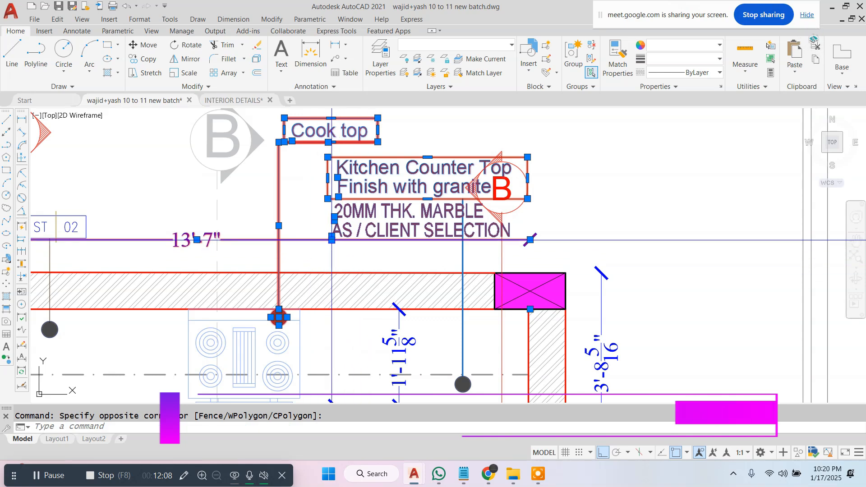
pyautogui.keyDown('shift'); pyautogui.click(319, 209); pyautogui.keyUp('shift')
pyautogui.keyDown('shift'); pyautogui.click(293, 246); pyautogui.keyUp('shift')
pyautogui.click(435, 260)
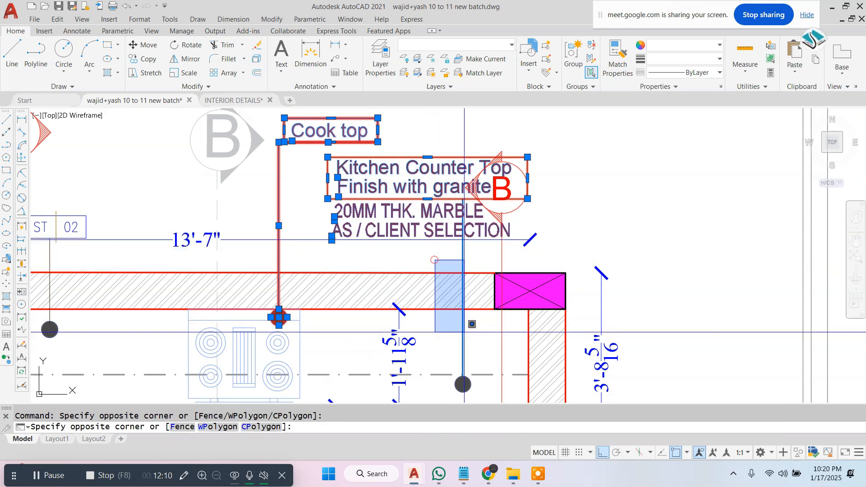
pyautogui.click(475, 394)
pyautogui.click(481, 340)
pyautogui.click(435, 348)
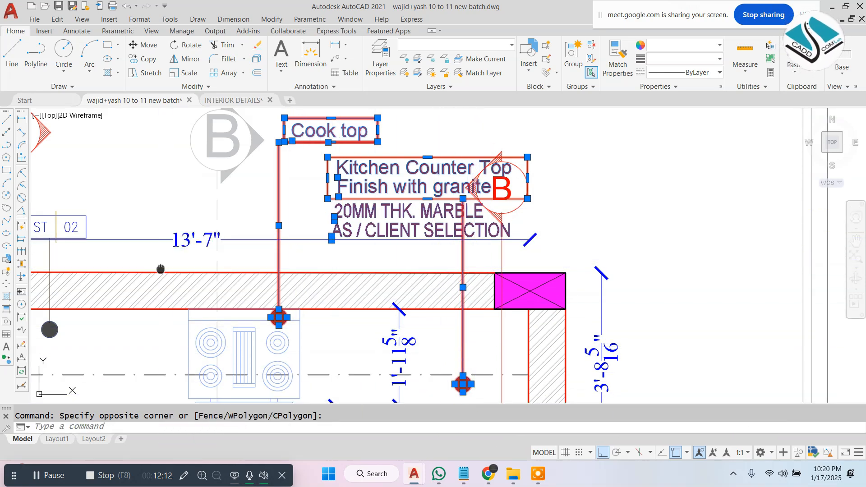
# Step: Add the "ST 02" tag and the "LOFT UNIT" label, with their leaders and dots, to the selection
pyautogui.moveTo(160, 269); pyautogui.dragTo(447, 281, button='middle')
pyautogui.scroll(2, 310, 230)
pyautogui.click(312, 206)
pyautogui.click(425, 292)
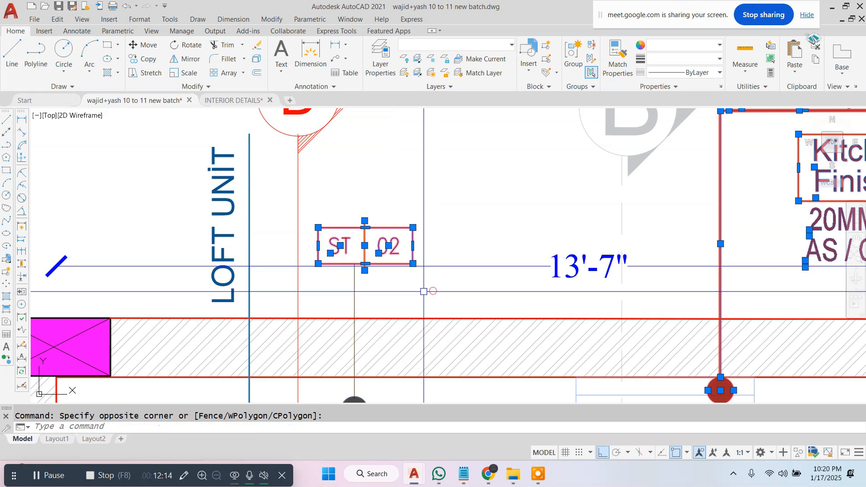
pyautogui.moveTo(339, 307); pyautogui.dragTo(351, 232, button='middle')
pyautogui.click(325, 217)
pyautogui.click(399, 349)
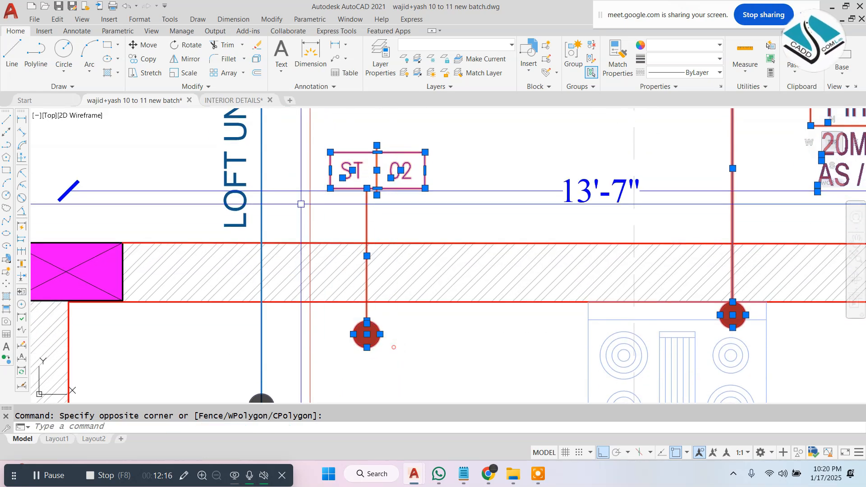
pyautogui.moveTo(259, 334); pyautogui.dragTo(274, 259, button='middle')
pyautogui.click(248, 298)
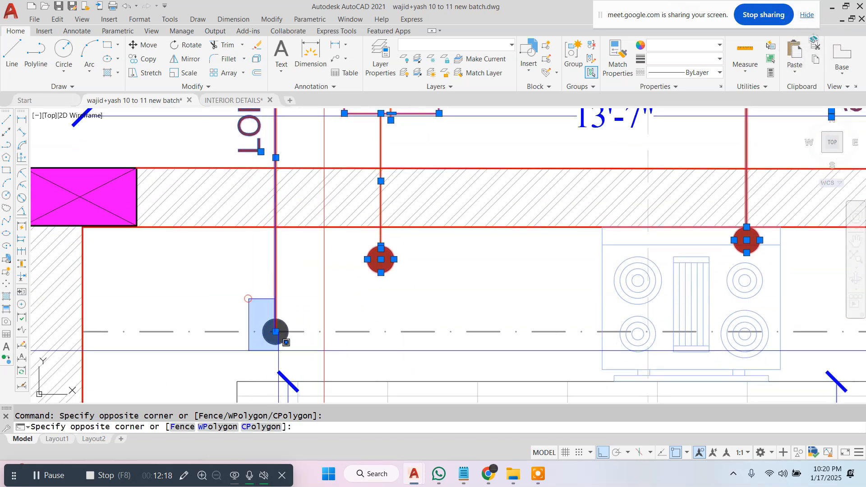
pyautogui.click(298, 356)
# Step: Copy the selected labels and leaders from the reference plan to the space above the new kitchen plan
pyautogui.write('CO')
pyautogui.press('space')
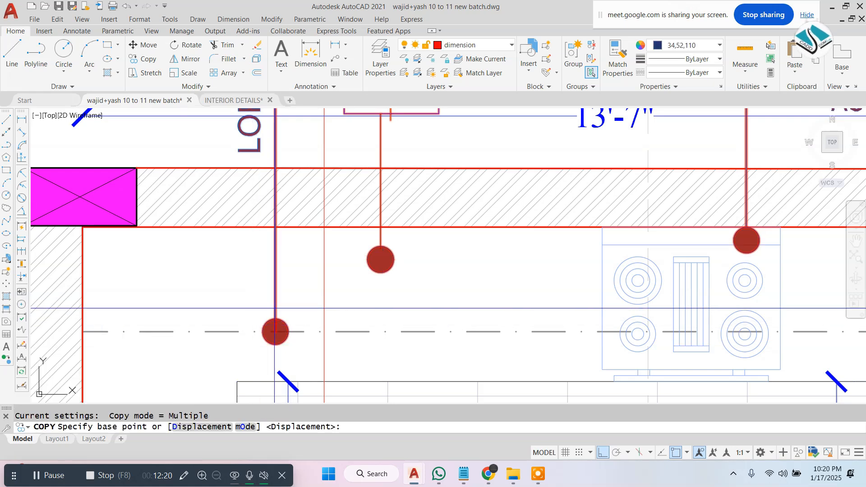
pyautogui.click(296, 298)
pyautogui.scroll(-10, 190, 295)
pyautogui.scroll(1, 381, 287)
pyautogui.moveTo(381, 287); pyautogui.dragTo(156, 285, button='middle')
pyautogui.scroll(1, 178, 284)
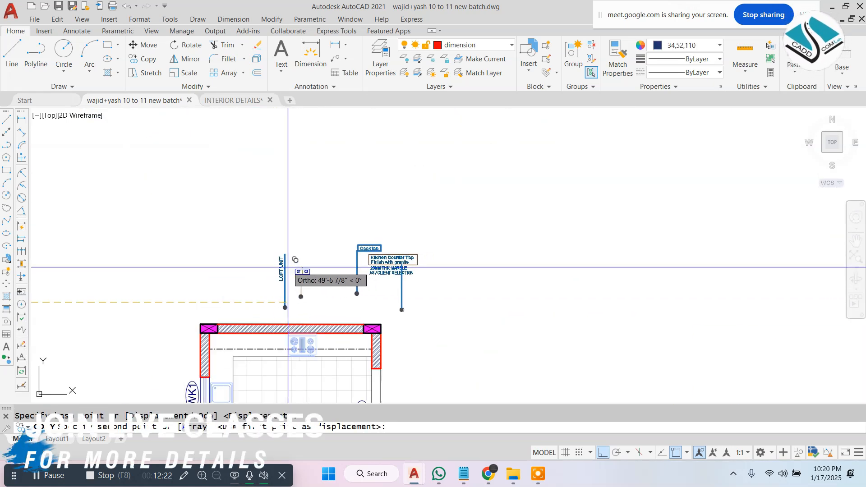
pyautogui.click(284, 267)
pyautogui.press('Escape')
# Step: Draw a vertical line with Ortho on from the dash-dot overhead line up past the upper wall
pyautogui.moveTo(234, 301); pyautogui.dragTo(370, 265, button='middle')
pyautogui.scroll(2, 373, 266)
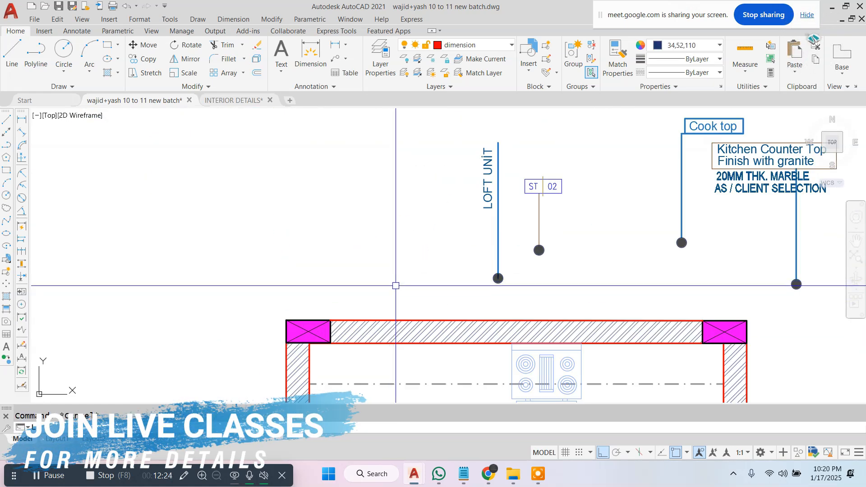
pyautogui.write('L')
pyautogui.press('space')
pyautogui.click(355, 383)
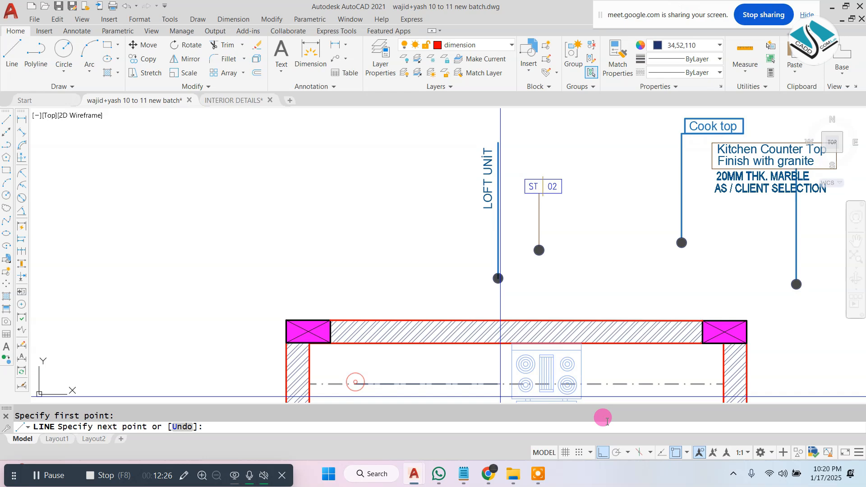
pyautogui.click(603, 453)
pyautogui.press('F8')
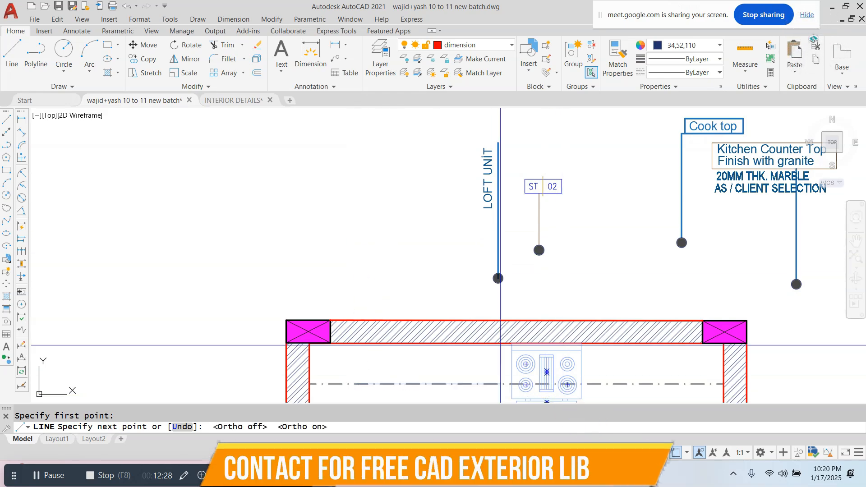
pyautogui.scroll(2, 338, 230)
pyautogui.click(363, 228)
pyautogui.moveTo(364, 228); pyautogui.dragTo(275, 211, button='middle')
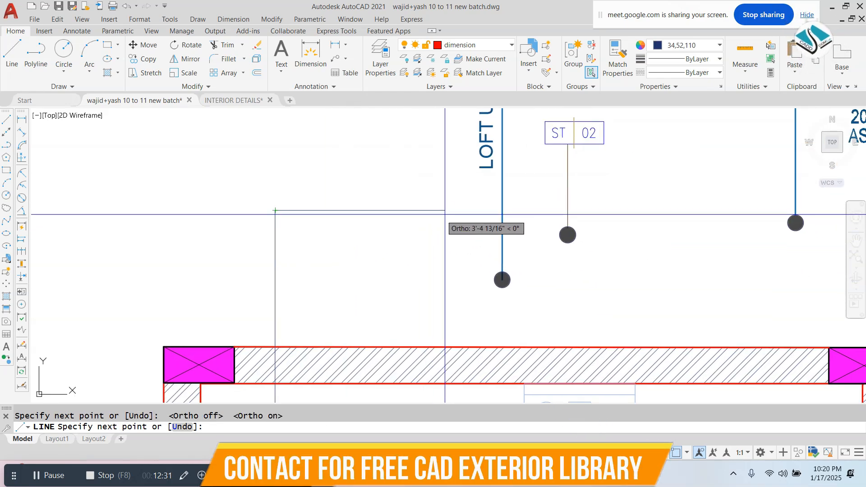
# Step: Finish the leader with a horizontal segment about 3'-4 13/16" long and move the LOFT UNIT text over it
pyautogui.click(445, 215)
pyautogui.press('Escape')
pyautogui.click(483, 161)
pyautogui.write('m')
pyautogui.press('space')
pyautogui.click(485, 131)
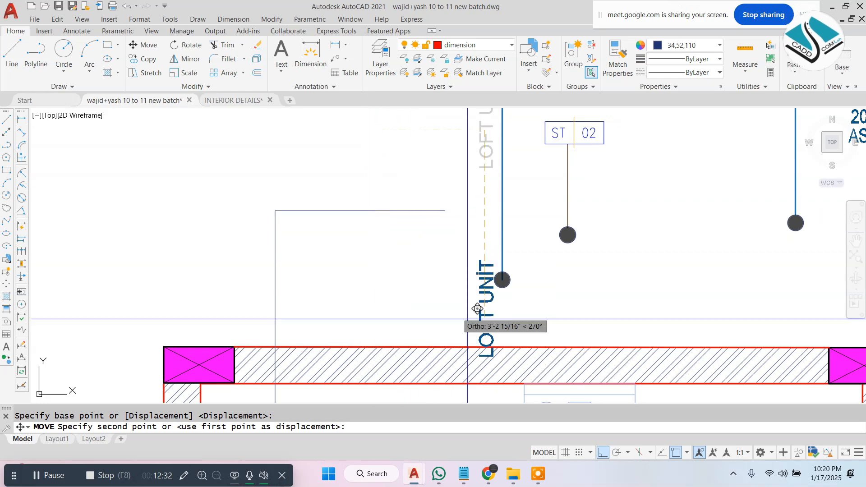
pyautogui.click(377, 244)
pyautogui.press('Escape')
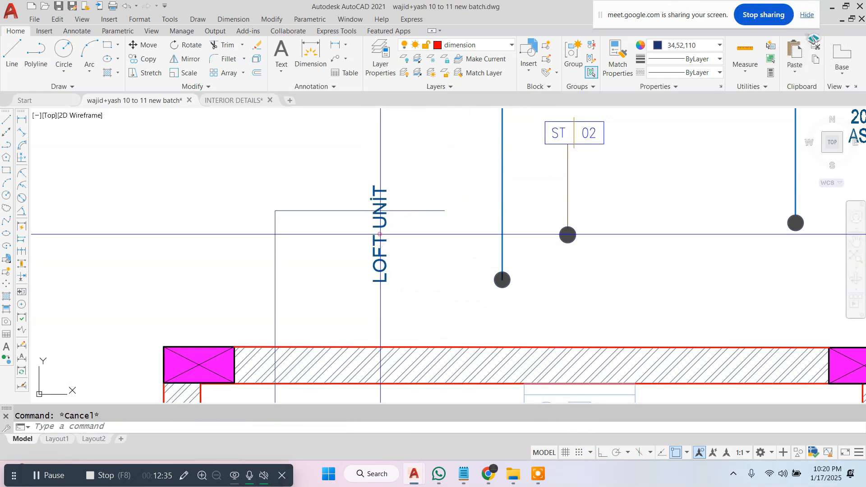
# Step: Rotate the vertical LOFT UNIT text so it reads horizontally above the leader's landing line
pyautogui.click(358, 255)
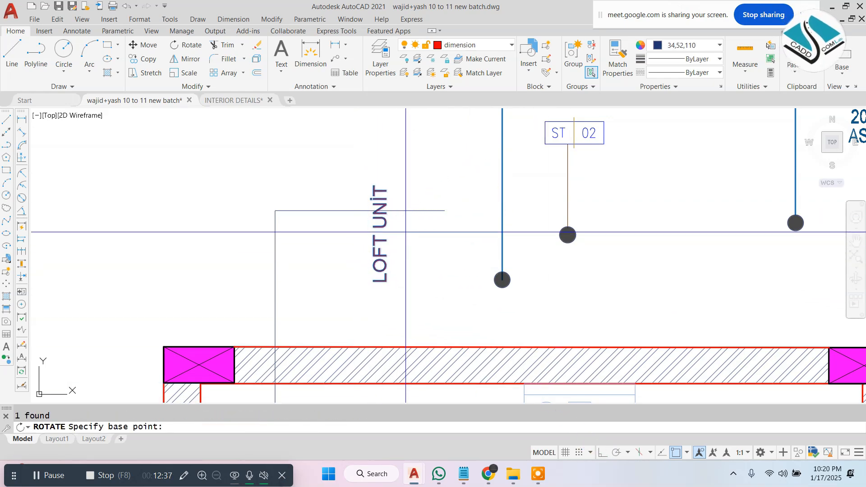
pyautogui.click(386, 185)
pyautogui.click(603, 453)
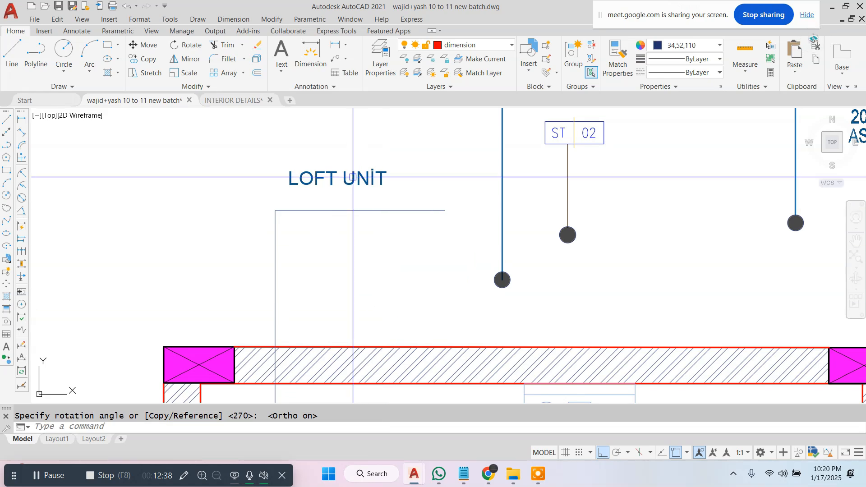
pyautogui.click(397, 299)
# Step: Change the font of the LOFT UNIT text to Times New Roman
pyautogui.doubleClick(339, 178)
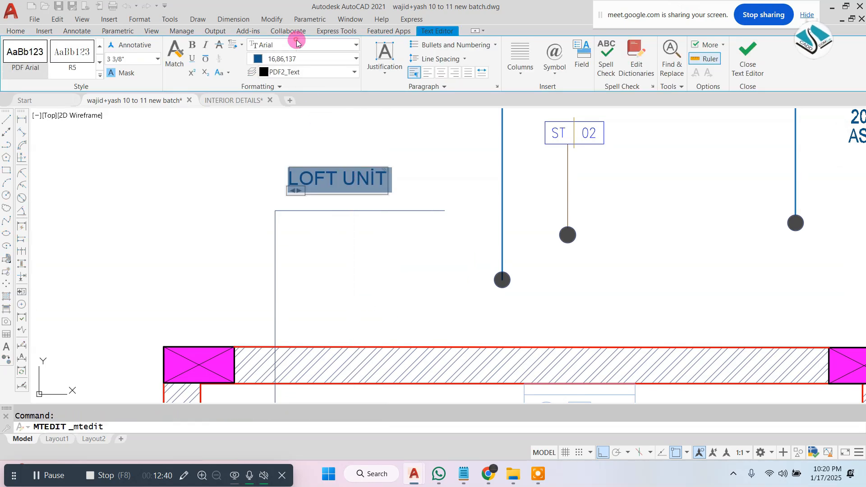
pyautogui.click(297, 44)
pyautogui.scroll(-15, 328, 96)
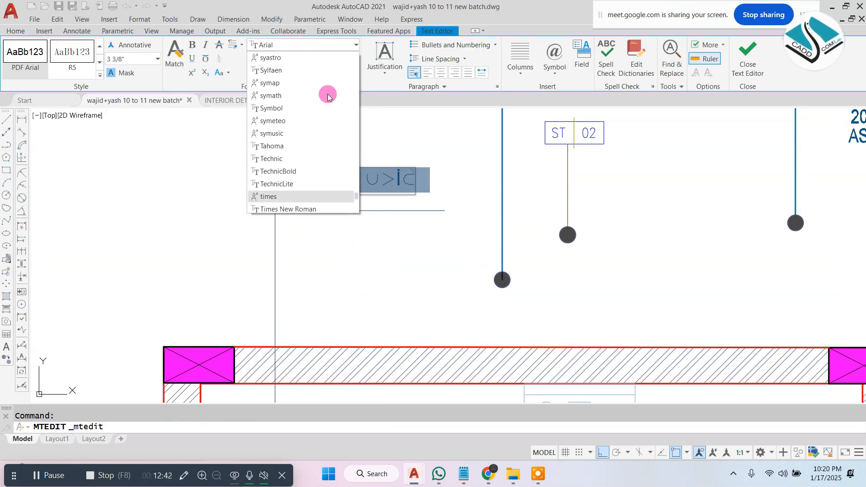
pyautogui.scroll(-2, 315, 164)
pyautogui.click(314, 131)
pyautogui.scroll(2, 356, 174)
pyautogui.press('Escape')
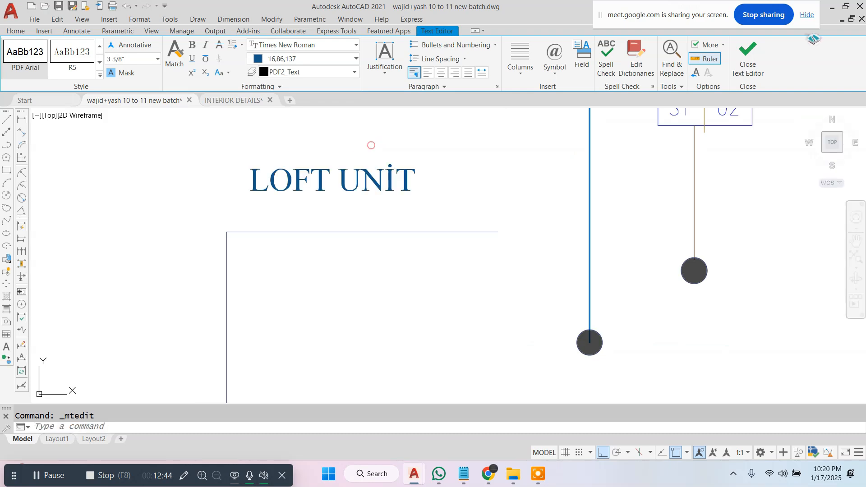
pyautogui.press('Escape')
# Step: Move the LOFT UNIT text straight down about 5" so it sits just above the leader's horizontal line
pyautogui.click(357, 175)
pyautogui.click(313, 185)
pyautogui.write('m')
pyautogui.press('Return')
pyautogui.click(415, 135)
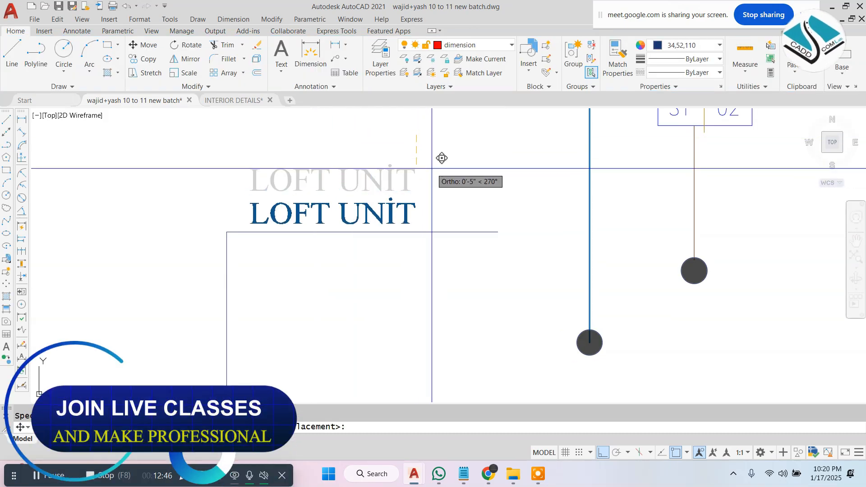
pyautogui.click(432, 169)
# Step: Shorten the leader's horizontal line so it ends just past the LOFT UNIT text
pyautogui.click(451, 232)
pyautogui.scroll(2, 471, 243)
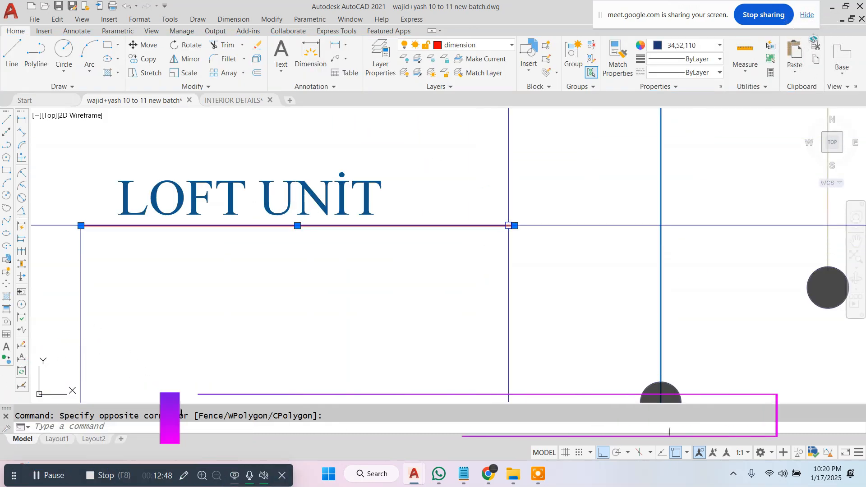
pyautogui.click(498, 232)
pyautogui.press('Escape')
pyautogui.scroll(-3, 381, 216)
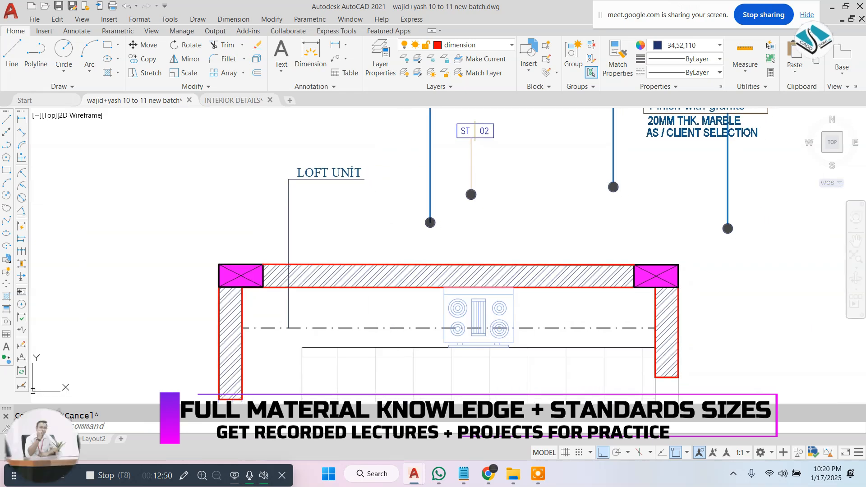
# Step: Copy the dot of the old loft leader to the lower end of the new leader on the dash-dot line
pyautogui.scroll(2, 417, 196)
pyautogui.click(408, 194)
pyautogui.click(470, 265)
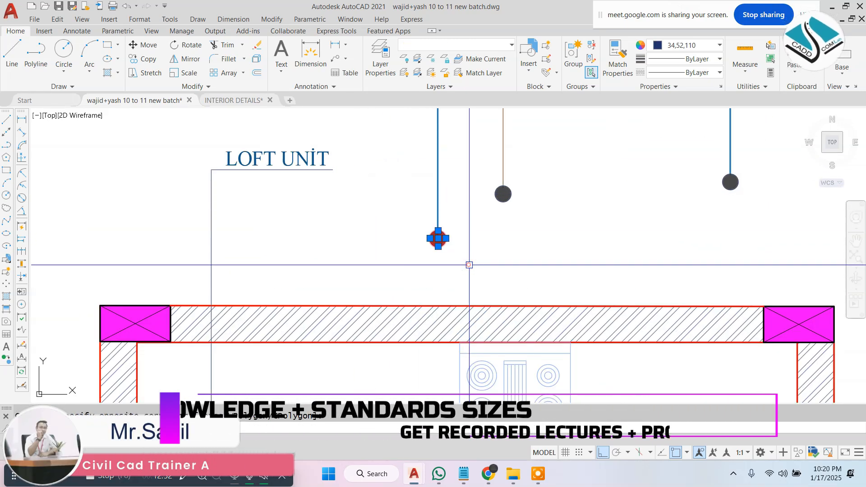
pyautogui.write('co')
pyautogui.press('Return')
pyautogui.click(437, 239)
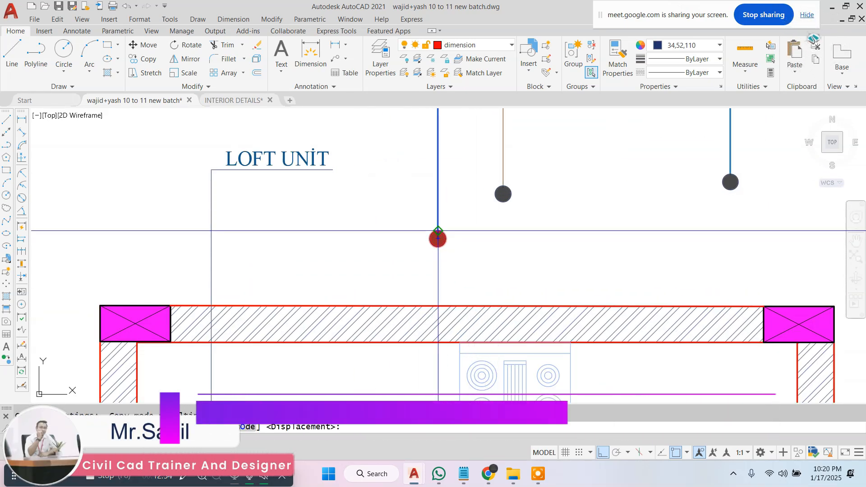
pyautogui.moveTo(438, 238)
pyautogui.mouseDown(button='middle')
pyautogui.moveTo(515, 161)
pyautogui.moveTo(545, 115)
pyautogui.mouseUp(button='middle')
pyautogui.click(318, 284)
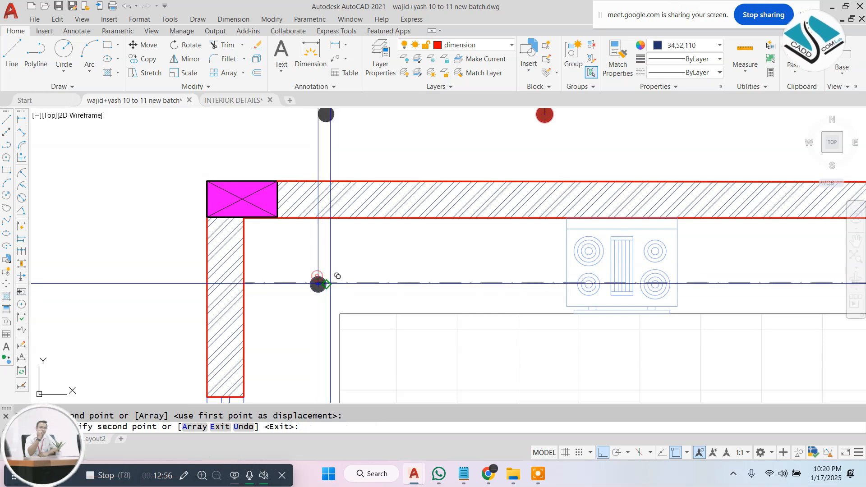
pyautogui.press('Escape')
# Step: Nudge the LOFT UNIT text slightly up and left for even spacing above the leader line
pyautogui.scroll(-4, 317, 285)
pyautogui.moveTo(422, 244); pyautogui.dragTo(402, 242, button='middle')
pyautogui.scroll(2, 308, 233)
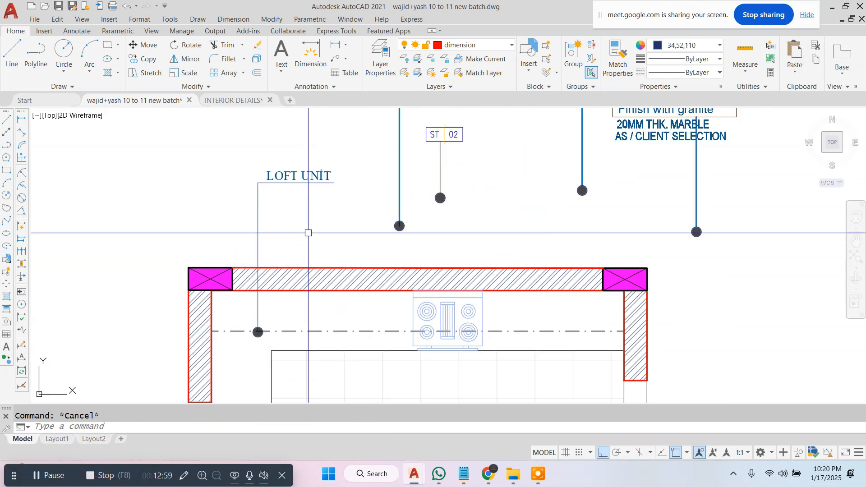
pyautogui.scroll(2, 268, 174)
pyautogui.click(265, 185)
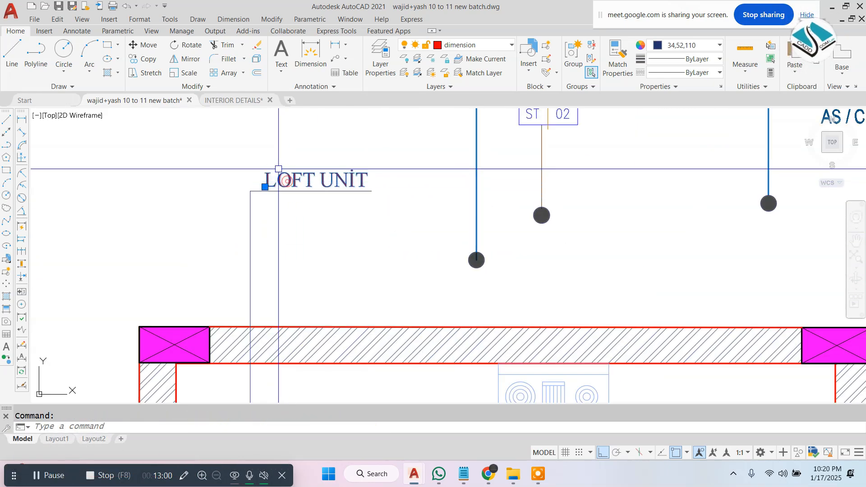
pyautogui.scroll(3, 270, 183)
pyautogui.write('m')
pyautogui.press('Return')
pyautogui.click(584, 178)
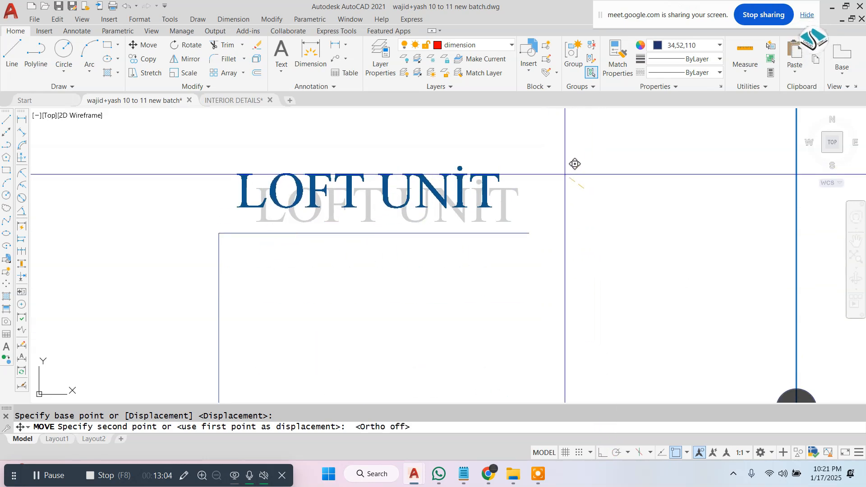
pyautogui.click(564, 175)
pyautogui.press('Escape')
# Step: Erase the old blue loft leader line together with its dot
pyautogui.scroll(-8, 319, 209)
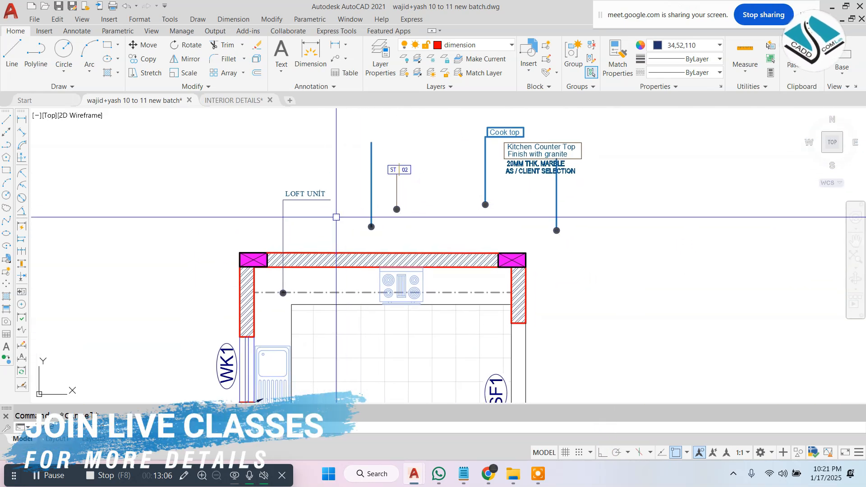
pyautogui.click(387, 207)
pyautogui.click(366, 234)
pyautogui.write('e')
pyautogui.press('space')
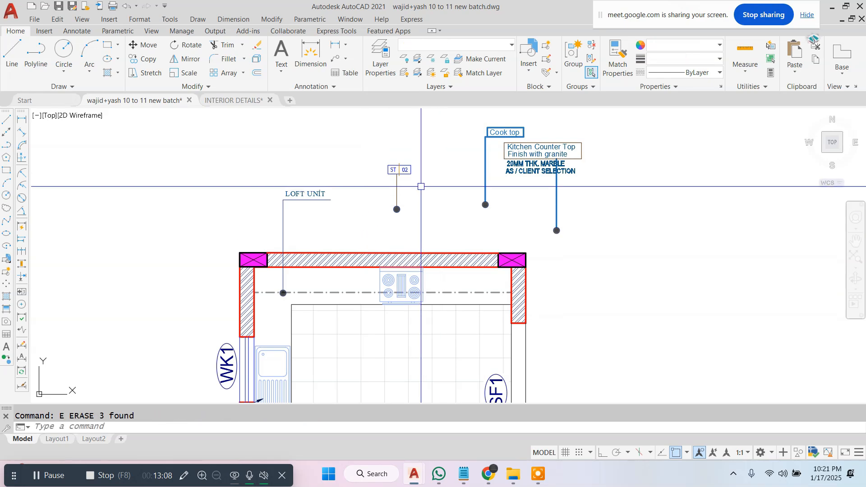
pyautogui.press('Escape')
# Step: Move the ST 02 tag with its leader and dot down so the dot lies inside the kitchen's upper wall
pyautogui.scroll(2, 414, 176)
pyautogui.click(441, 142)
pyautogui.click(330, 256)
pyautogui.write('m')
pyautogui.press('space')
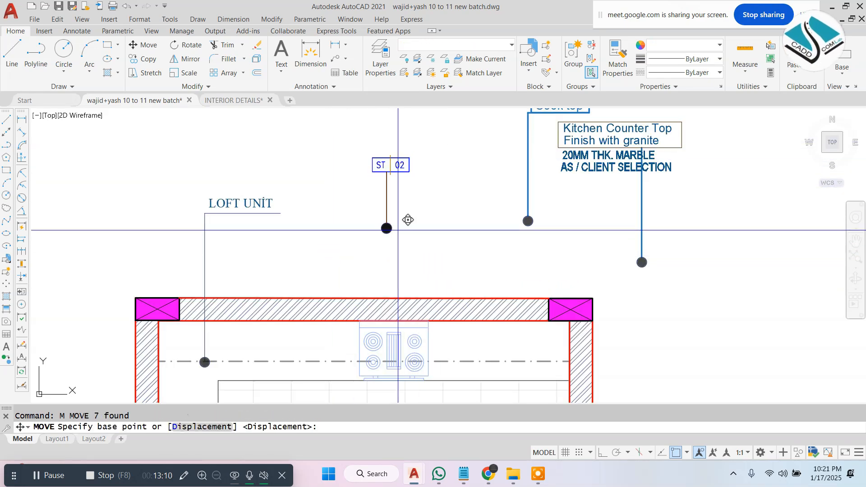
pyautogui.click(387, 229)
pyautogui.moveTo(265, 300); pyautogui.dragTo(383, 228, button='middle')
pyautogui.scroll(2, 385, 235)
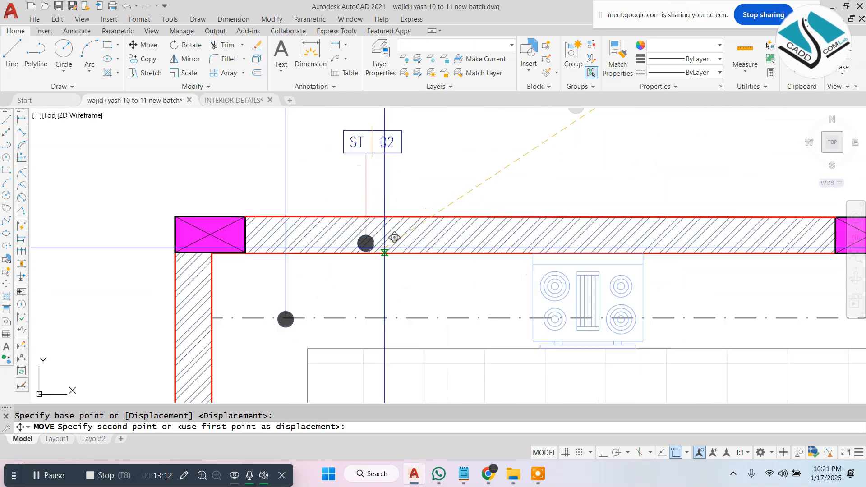
pyautogui.click(398, 274)
pyautogui.press('Escape')
# Step: Move the ST 02 tag box and texts sideways so the divider lines up with its leader
pyautogui.scroll(2, 348, 157)
pyautogui.click(323, 137)
pyautogui.click(588, 273)
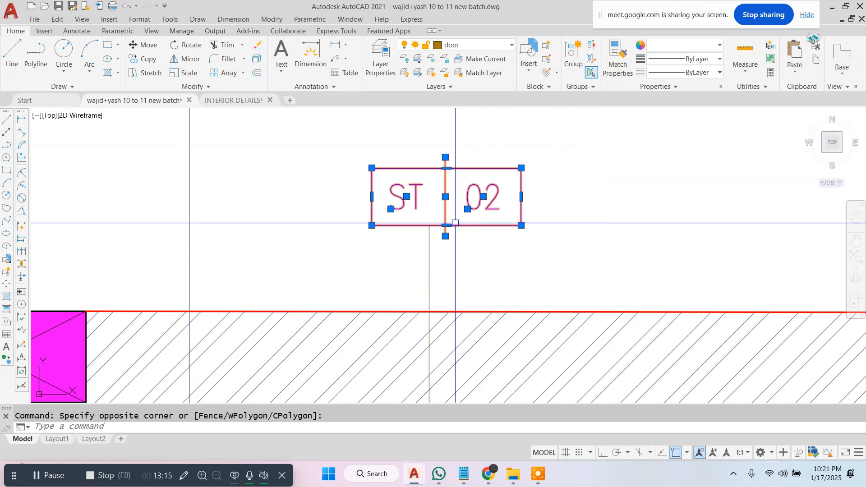
pyautogui.write('m')
pyautogui.press('space')
pyautogui.scroll(2, 447, 223)
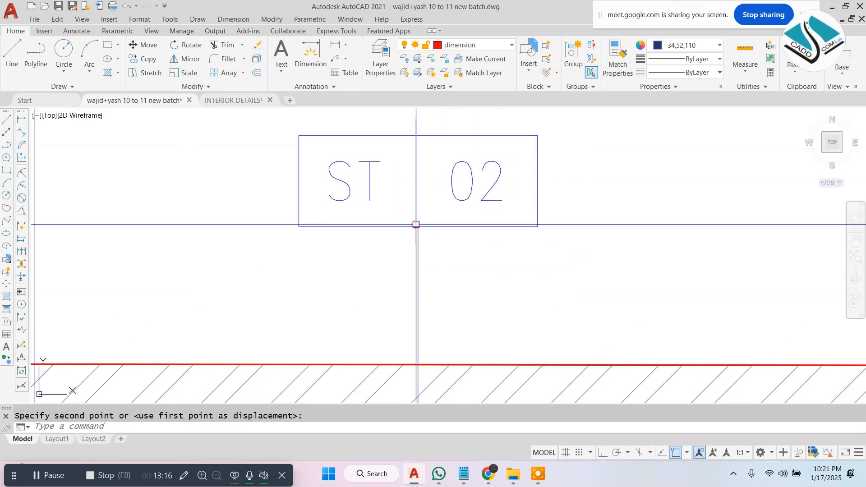
pyautogui.press('Escape')
# Step: Fine-adjust the ST 02 tag at close zoom so its divider sits exactly on the leader line
pyautogui.scroll(-3, 416, 224)
pyautogui.scroll(2, 404, 235)
pyautogui.click(290, 128)
pyautogui.click(547, 237)
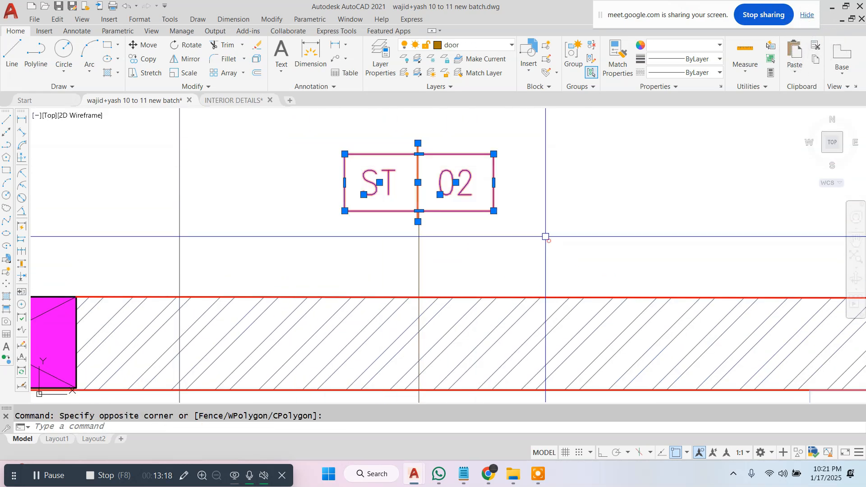
pyautogui.write('m')
pyautogui.press('Return')
pyautogui.scroll(6, 418, 207)
pyautogui.click(426, 225)
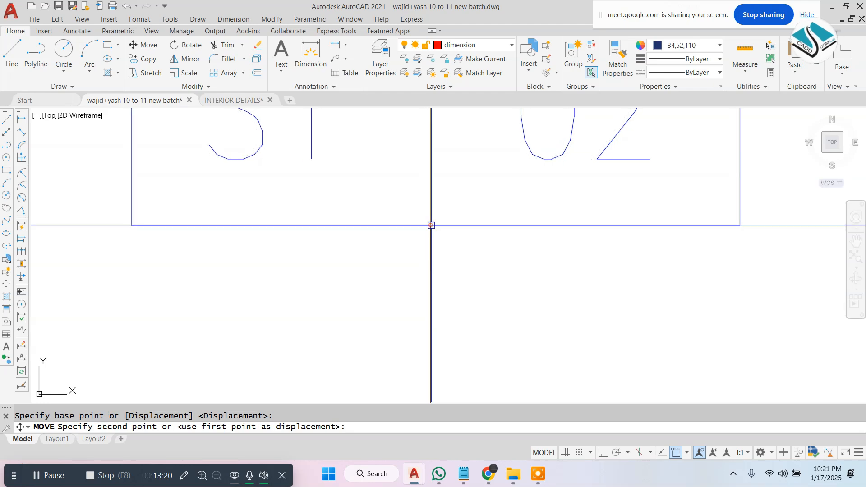
pyautogui.press('Escape')
pyautogui.scroll(-5, 432, 225)
pyautogui.scroll(-2, 484, 195)
pyautogui.moveTo(484, 195); pyautogui.dragTo(415, 184, button='middle')
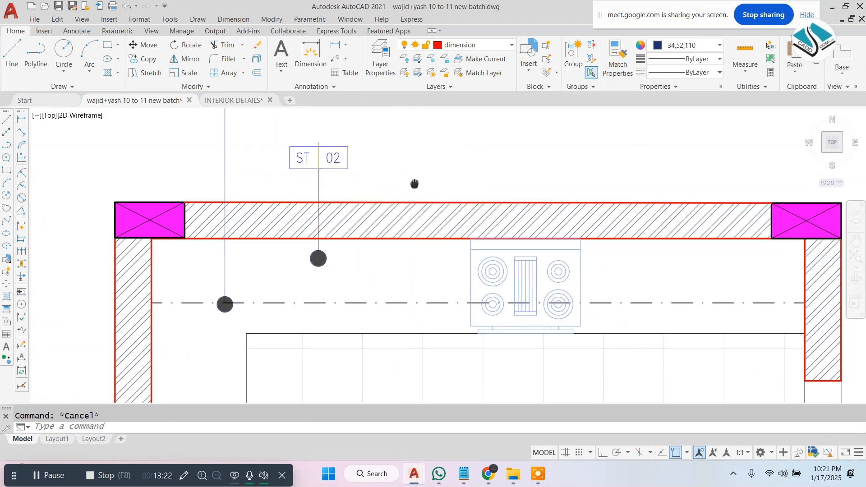
# Step: Change the tag number from 02 to 01 in the ST tag above the kitchen wall
pyautogui.scroll(-3, 412, 173)
pyautogui.scroll(6, 345, 148)
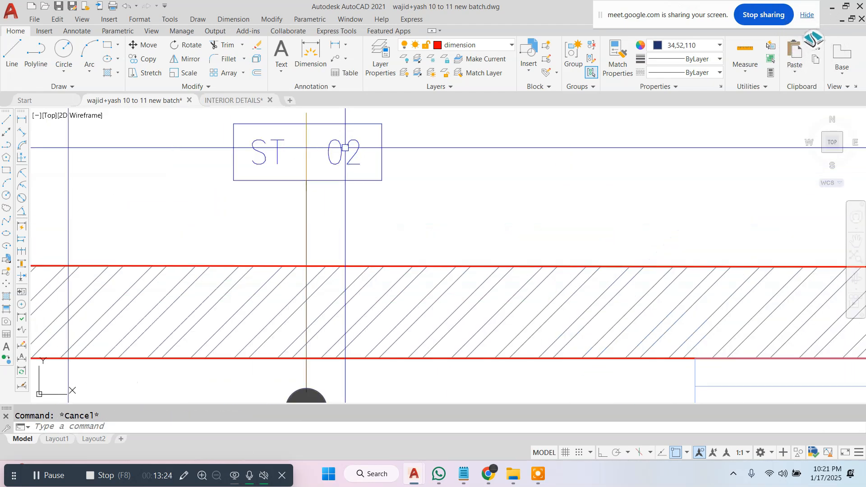
pyautogui.doubleClick(353, 139)
pyautogui.scroll(2, 352, 141)
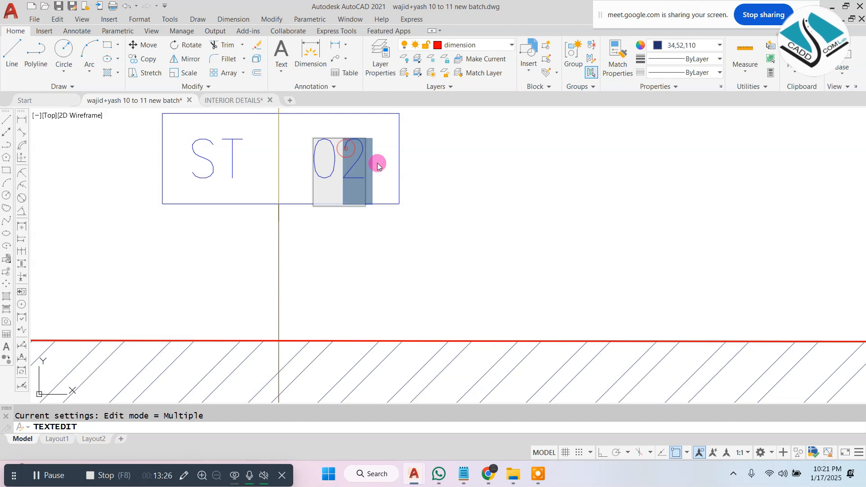
pyautogui.write('1')
pyautogui.click(545, 168)
pyautogui.scroll(-5, 545, 168)
pyautogui.press('Escape')
pyautogui.scroll(-1, 438, 161)
pyautogui.press('Escape')
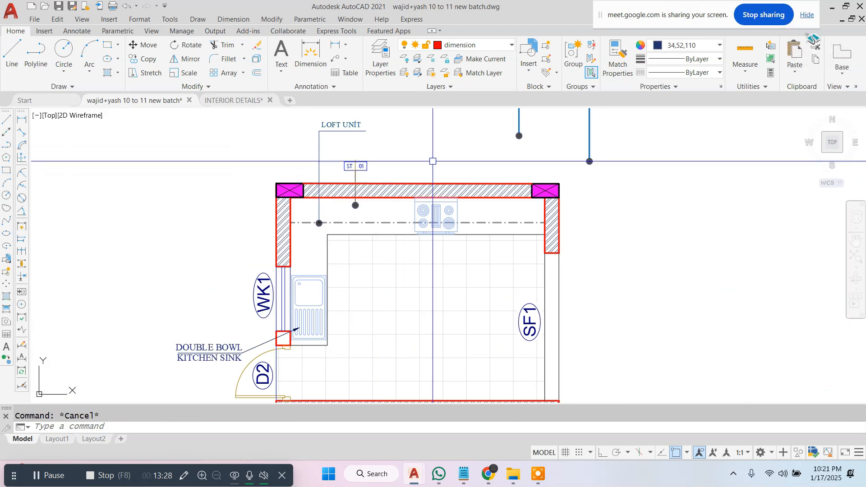
# Step: Group the LOFT UNIT leader's horizontal line, vertical line and end dot, leaving the text out
pyautogui.moveTo(445, 162); pyautogui.dragTo(425, 186, button='middle')
pyautogui.moveTo(478, 155); pyautogui.dragTo(433, 213, button='middle')
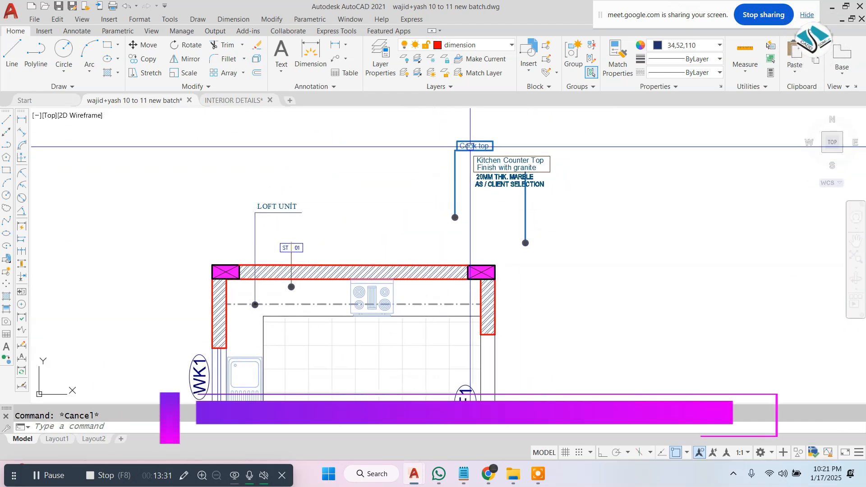
pyautogui.scroll(5, 256, 216)
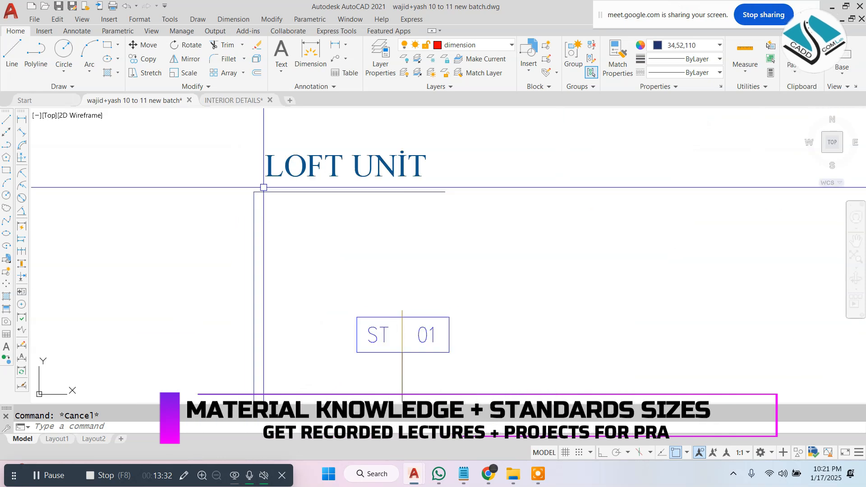
pyautogui.click(272, 186)
pyautogui.click(231, 212)
pyautogui.scroll(-4, 203, 334)
pyautogui.moveTo(203, 334); pyautogui.dragTo(296, 218, button='middle')
pyautogui.scroll(2, 298, 222)
pyautogui.click(308, 194)
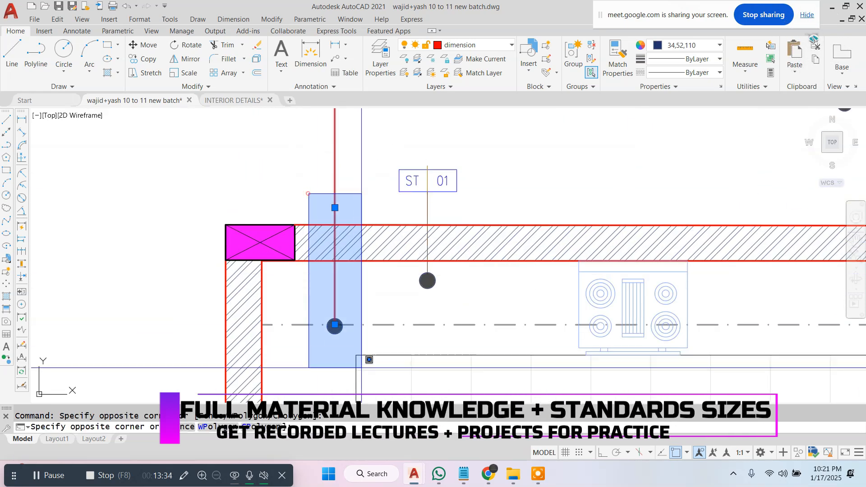
pyautogui.click(357, 356)
pyautogui.click(574, 53)
# Step: Copy the grouped leader from its end dot to the upper-left part of the hob
pyautogui.click(350, 160)
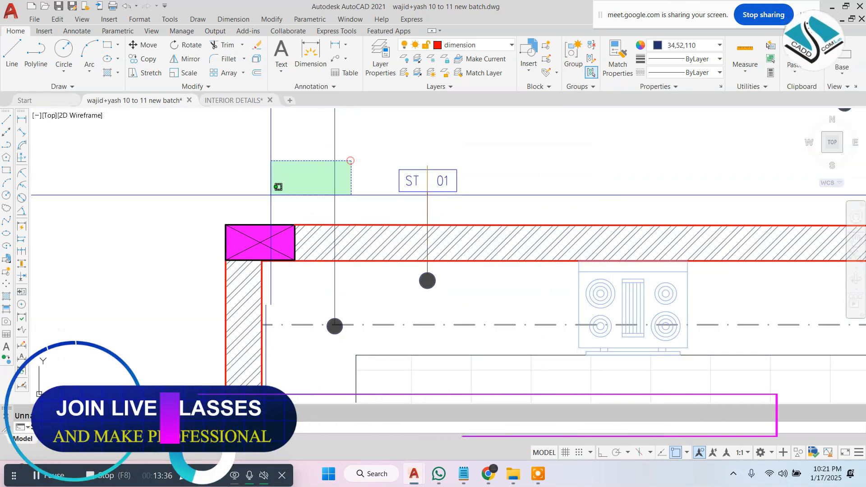
pyautogui.click(265, 198)
pyautogui.write('co')
pyautogui.press('Return')
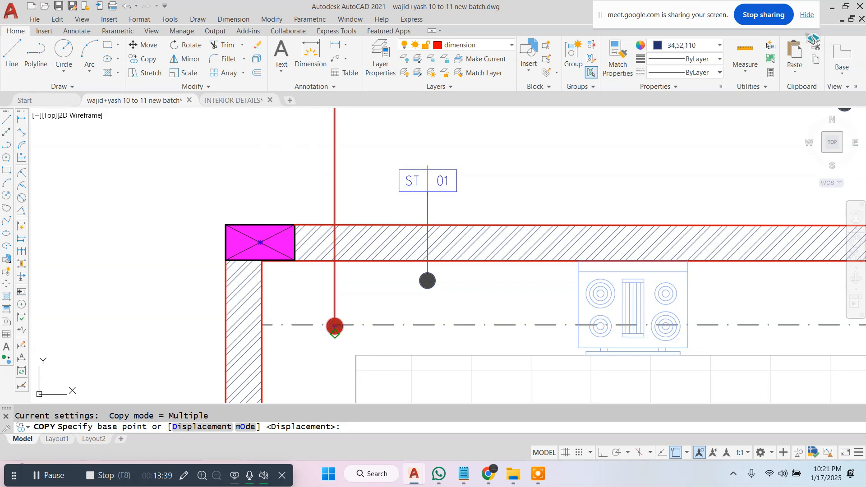
pyautogui.click(335, 326)
pyautogui.scroll(-2, 335, 325)
pyautogui.click(490, 299)
pyautogui.press('Escape')
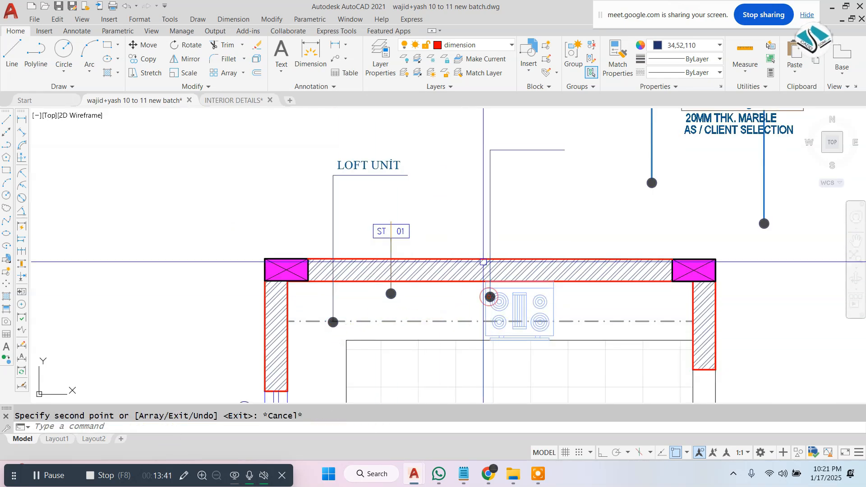
pyautogui.press('Escape')
# Step: Move the Cook top text from its old boxed leader onto the new leader above the hob
pyautogui.moveTo(632, 131); pyautogui.dragTo(532, 211, button='middle')
pyautogui.scroll(2, 574, 149)
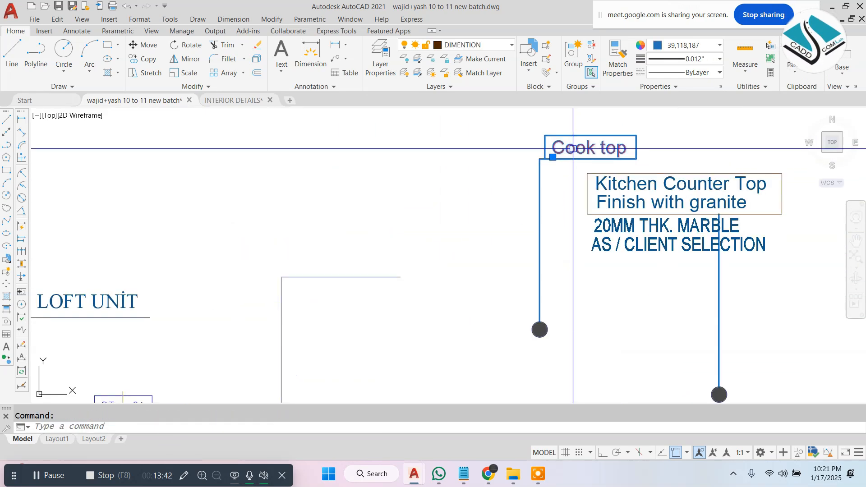
pyautogui.write('m')
pyautogui.press('Return')
pyautogui.click(606, 146)
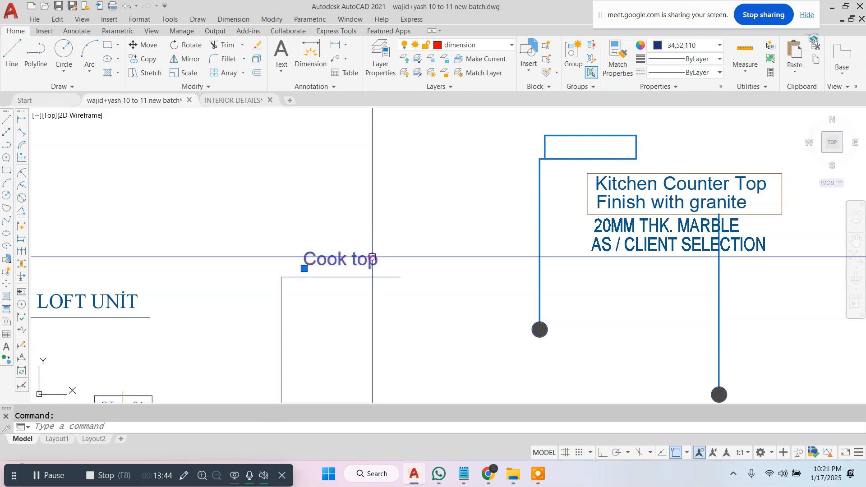
# Step: Change the Cook top label to uppercase COOK TOP in the Times New Roman font
pyautogui.doubleClick(372, 258)
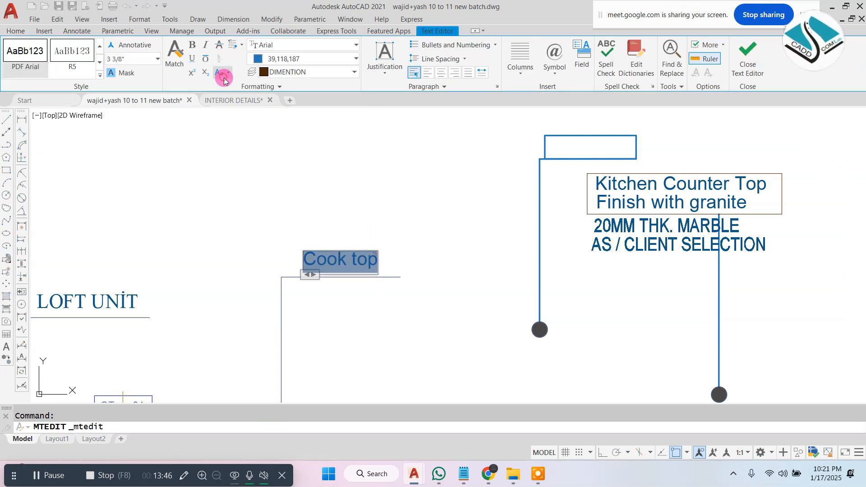
pyautogui.click(294, 48)
pyautogui.scroll(-15, 296, 102)
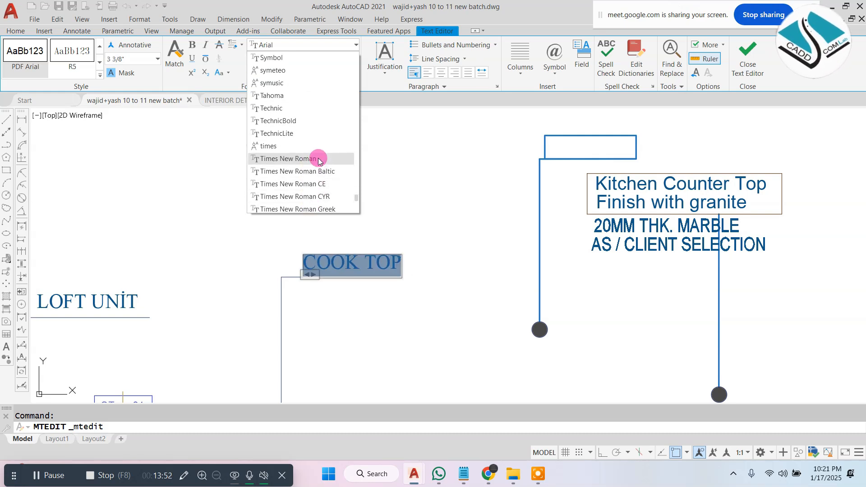
pyautogui.click(319, 159)
pyautogui.click(385, 190)
pyautogui.press('Escape')
# Step: Nudge the COOK TOP text so it sits neatly just above its leader line
pyautogui.scroll(5, 358, 256)
pyautogui.click(387, 229)
pyautogui.click(291, 274)
pyautogui.write('m')
pyautogui.press('Return')
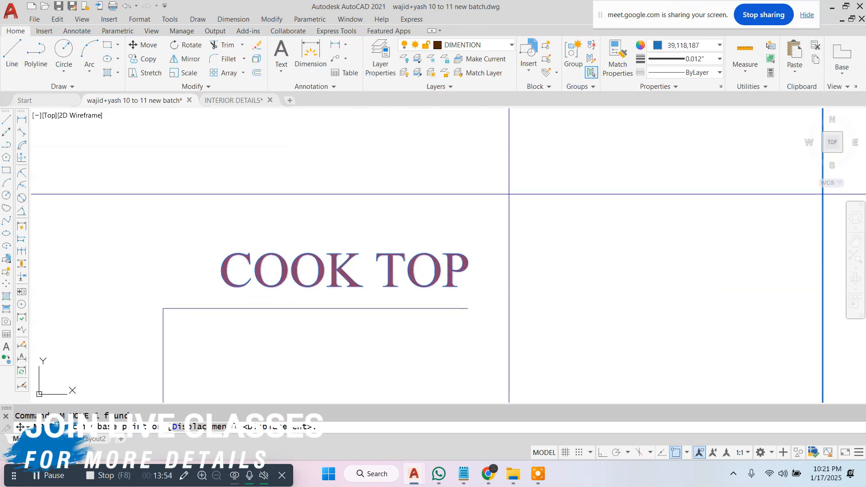
pyautogui.click(509, 194)
pyautogui.click(486, 203)
pyautogui.press('Escape')
# Step: Delete the old Cook top leader with its empty text box and dot
pyautogui.scroll(-7, 382, 162)
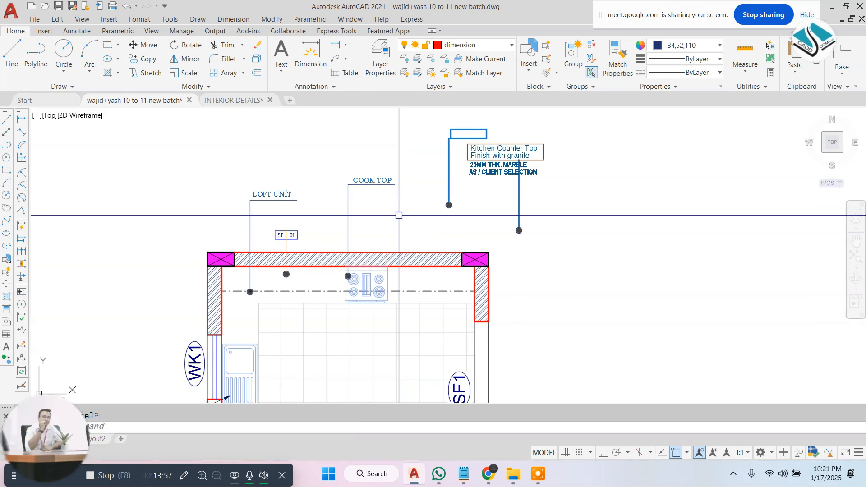
pyautogui.scroll(-2, 399, 220)
pyautogui.scroll(5, 383, 194)
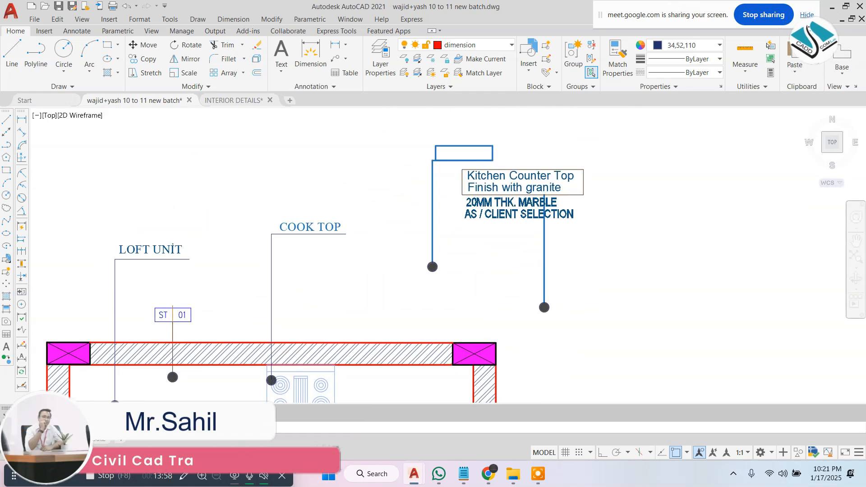
pyautogui.click(454, 123)
pyautogui.click(387, 286)
pyautogui.press('Delete')
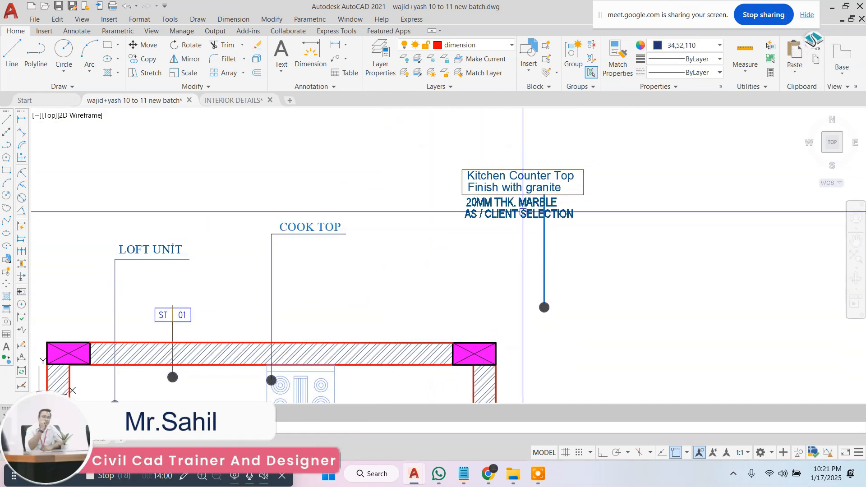
# Step: Move the 20MM THK. MARBLE AS / CLIENT SELECTION text directly above the Kitchen Counter Top box
pyautogui.scroll(2, 523, 211)
pyautogui.click(522, 215)
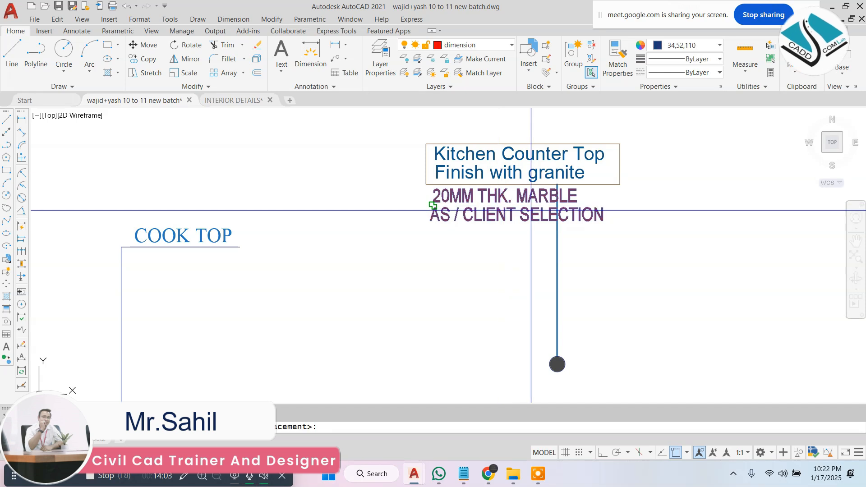
pyautogui.click(433, 205)
pyautogui.moveTo(528, 124); pyautogui.dragTo(499, 205, button='middle')
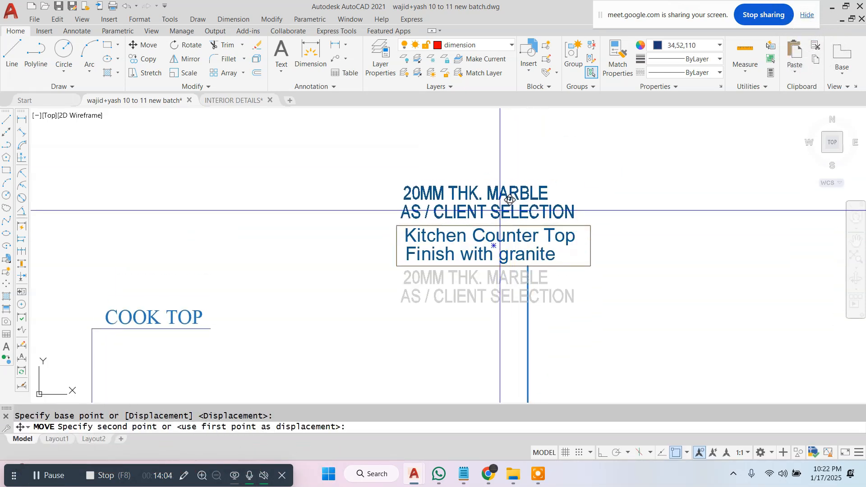
pyautogui.click(497, 211)
# Step: Draw a rectangle around the 20MM THK. MARBLE text, starting from the upper-left corner of the Kitchen Counter Top box
pyautogui.write('REC')
pyautogui.press('Return')
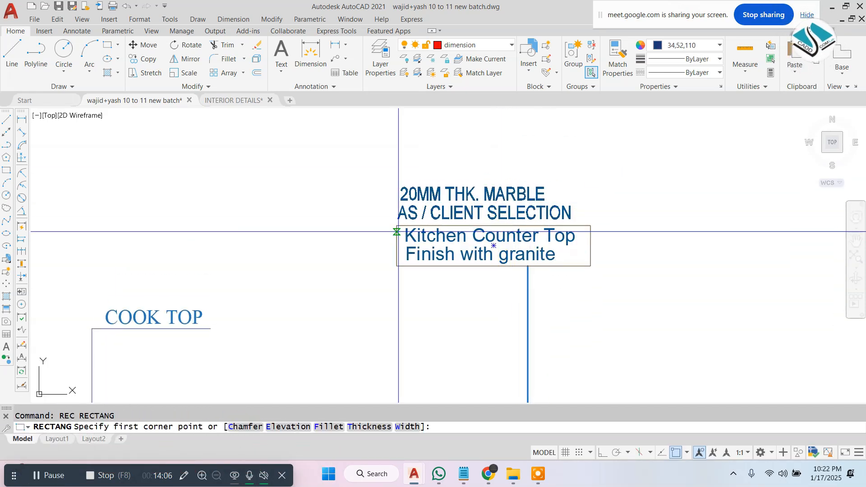
pyautogui.click(397, 226)
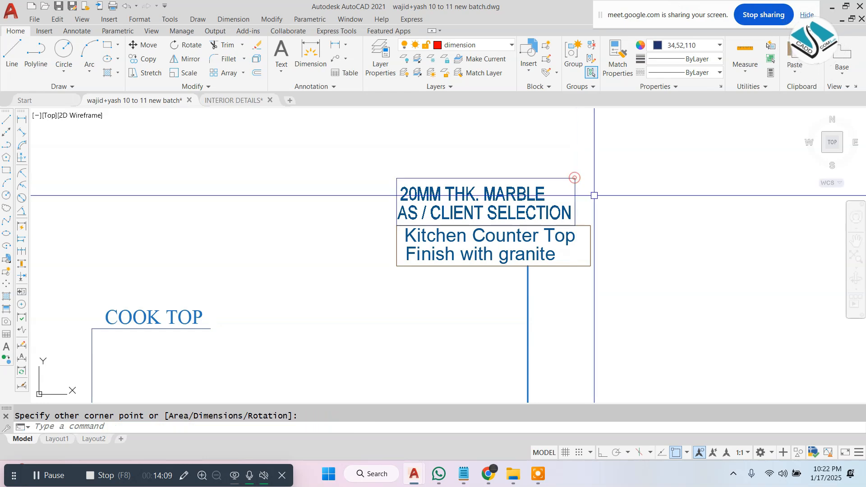
pyautogui.press('Escape')
# Step: Move the whole counter top annotation by its dot onto the counter between the hob and the right kitchen wall
pyautogui.scroll(-2, 497, 197)
pyautogui.click(585, 151)
pyautogui.click(368, 363)
pyautogui.moveTo(456, 324); pyautogui.dragTo(461, 230, button='middle')
pyautogui.write('M')
pyautogui.press('Return')
pyautogui.click(520, 258)
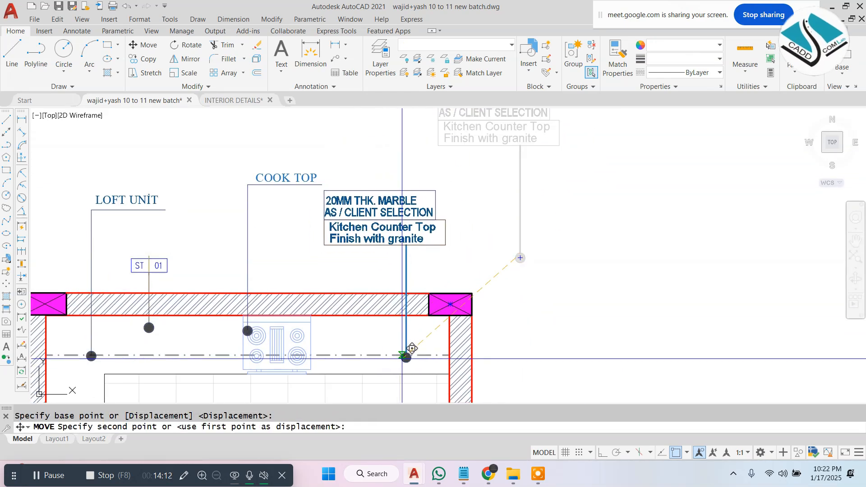
pyautogui.moveTo(402, 359); pyautogui.dragTo(409, 346, button='middle')
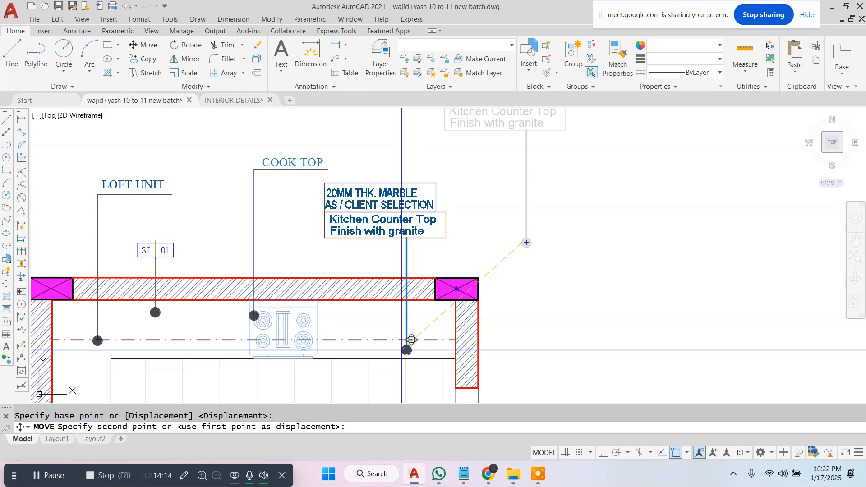
pyautogui.click(403, 351)
pyautogui.press('Escape')
# Step: Draw a rectangle around the LOFT UNIT label, starting from the corner of its leader
pyautogui.moveTo(380, 241)
pyautogui.mouseDown(button='middle')
pyautogui.moveTo(432, 242)
pyautogui.moveTo(561, 171)
pyautogui.mouseUp(button='middle')
pyautogui.scroll(-2, 444, 237)
pyautogui.scroll(2, 470, 205)
pyautogui.scroll(-2, 526, 194)
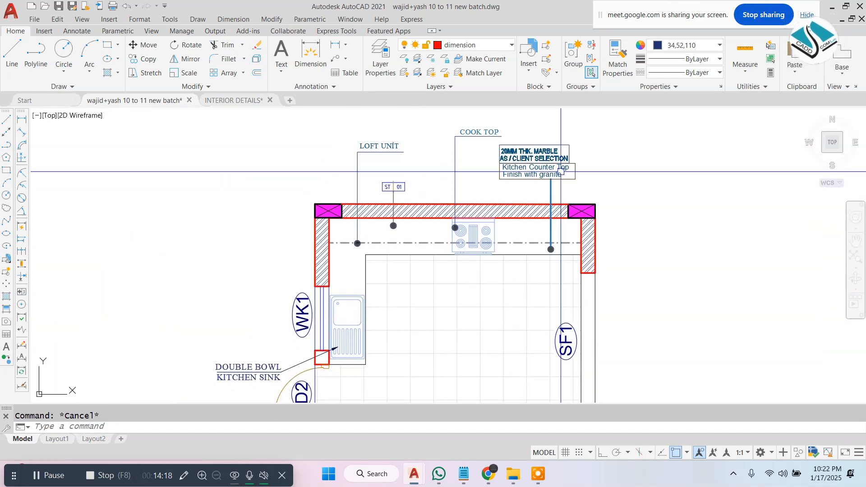
pyautogui.scroll(5, 376, 140)
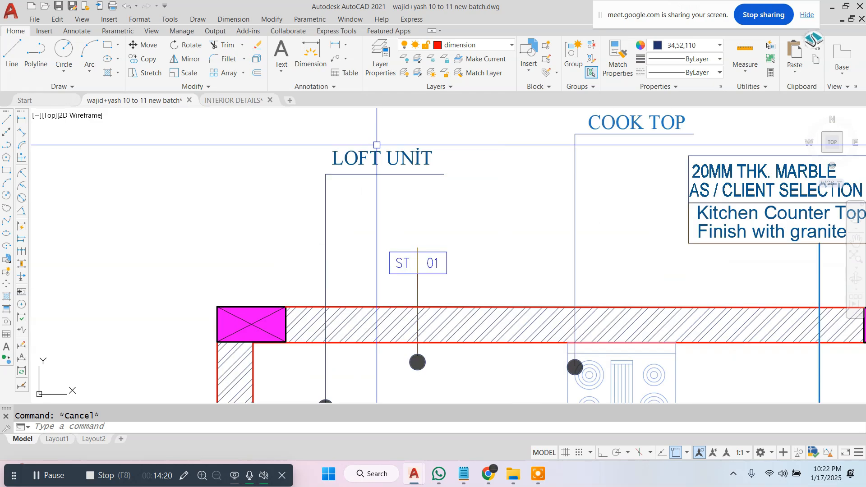
pyautogui.write('REC RECTANG')
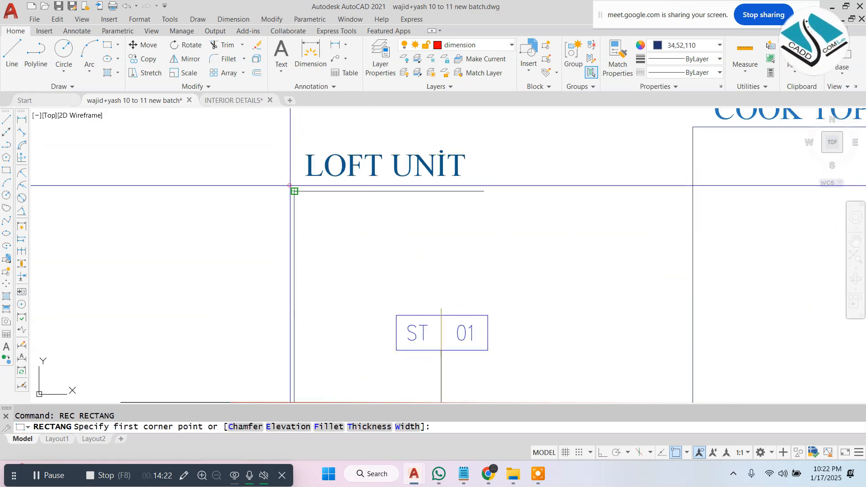
pyautogui.click(291, 185)
pyautogui.click(483, 144)
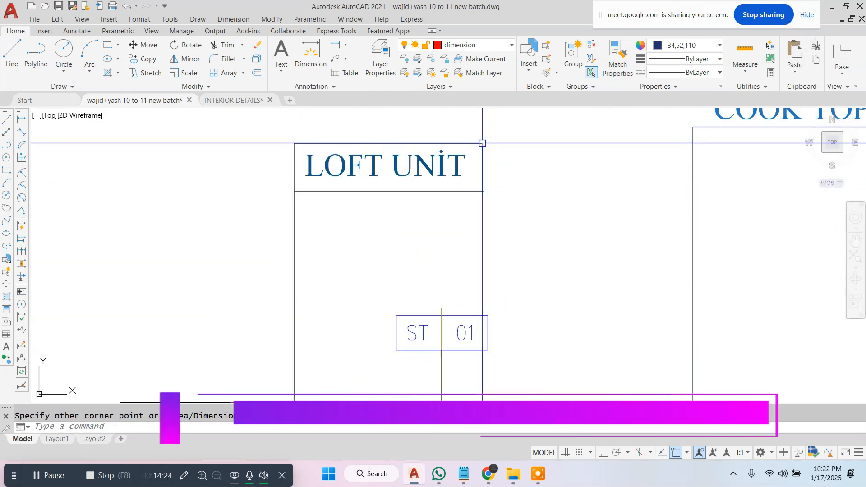
# Step: Fillet the upper-right and lower-left corners of the LOFT UNIT rectangle with a radius of 2
pyautogui.write('F')
pyautogui.press('Return')
pyautogui.write('R')
pyautogui.press('Return')
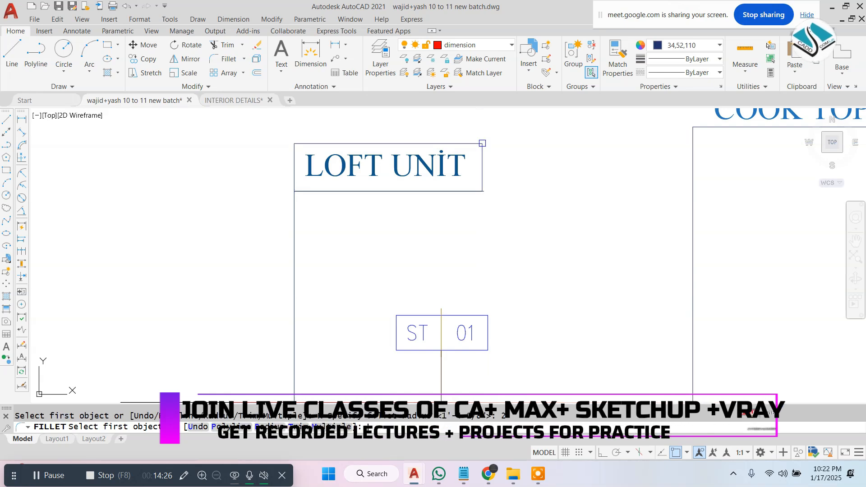
pyautogui.write('2')
pyautogui.press('Return')
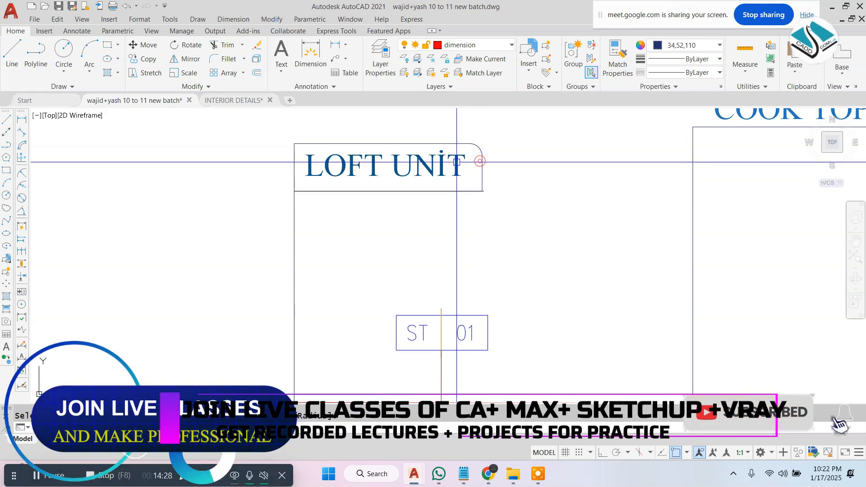
pyautogui.click(311, 189)
pyautogui.press('Escape')
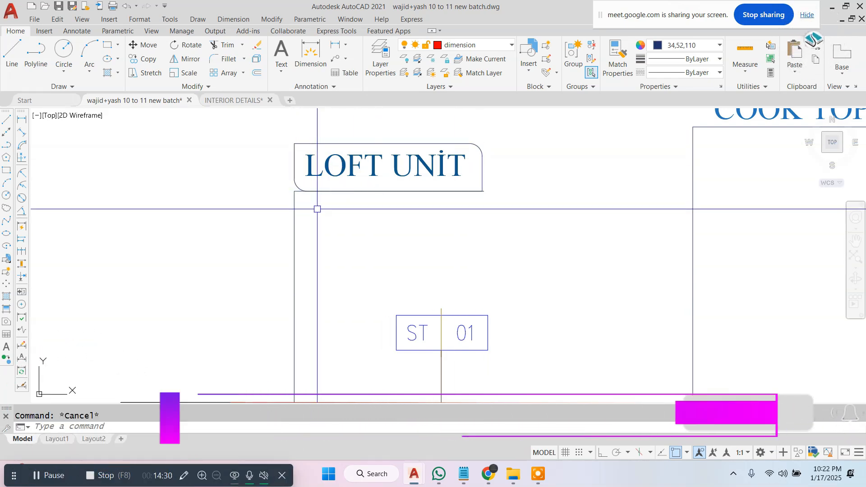
# Step: Erase the rounded rectangle around the LOFT UNIT label
pyautogui.scroll(-4, 384, 201)
pyautogui.scroll(-4, 511, 211)
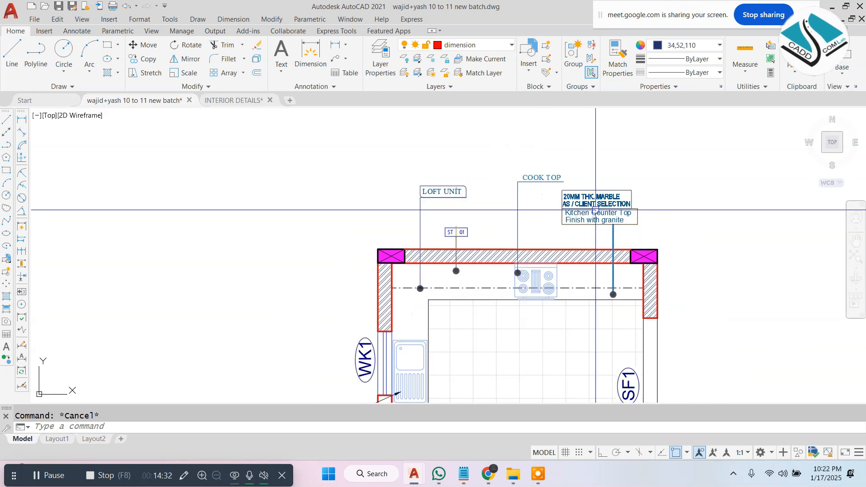
pyautogui.scroll(8, 470, 189)
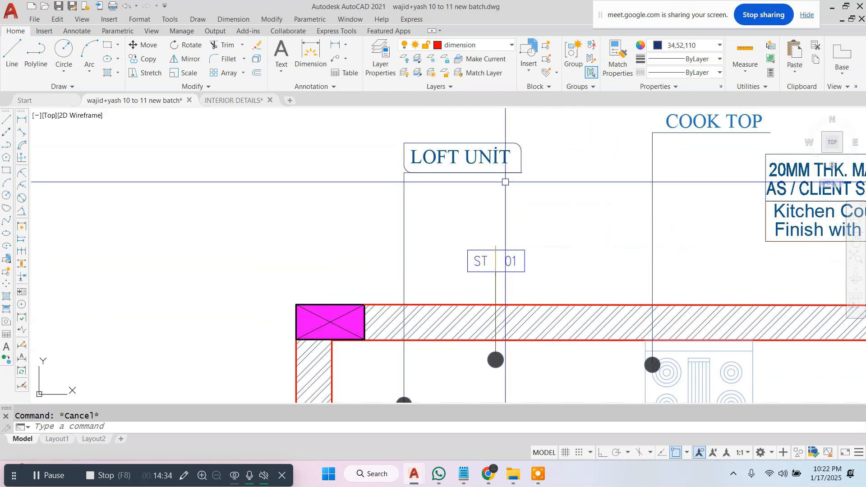
pyautogui.scroll(-4, 499, 180)
pyautogui.scroll(6, 491, 179)
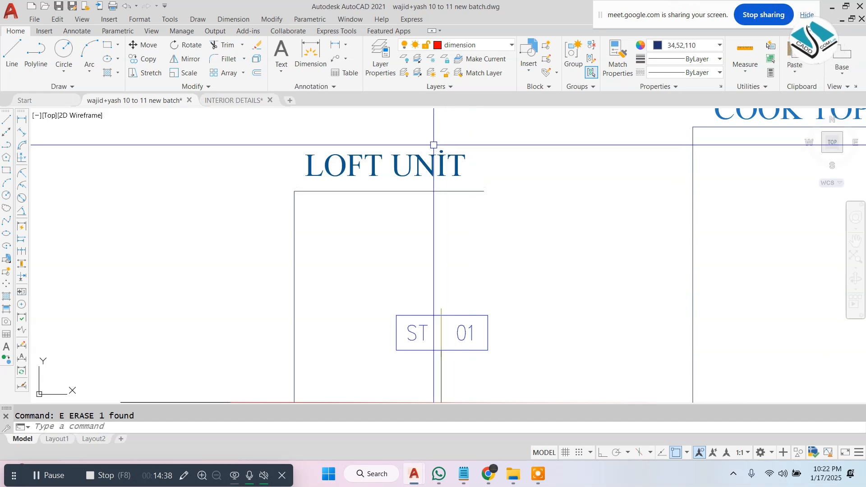
pyautogui.press('Escape')
# Step: Copy the kitchen sink label and its leader from the reference plan to the sink in the working plan
pyautogui.scroll(-4, 434, 146)
pyautogui.scroll(-4, 402, 146)
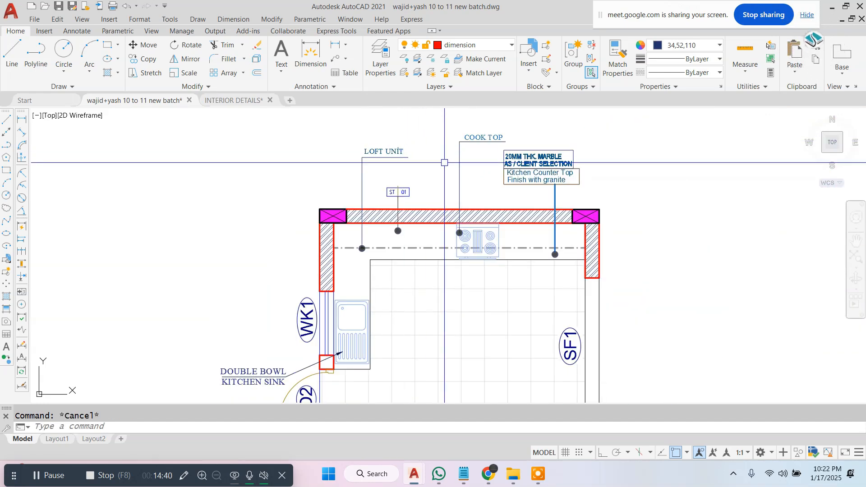
pyautogui.moveTo(443, 163); pyautogui.dragTo(749, 215, button='middle')
pyautogui.scroll(4, 183, 199)
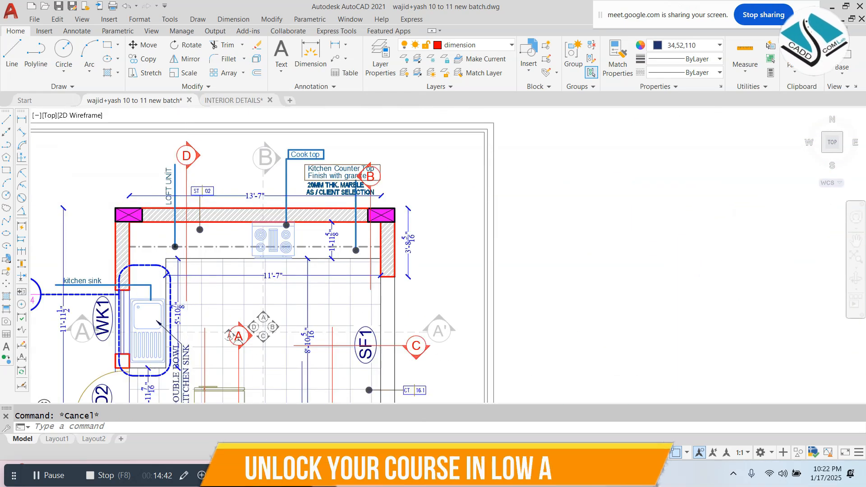
pyautogui.moveTo(172, 212); pyautogui.dragTo(424, 122, button='middle')
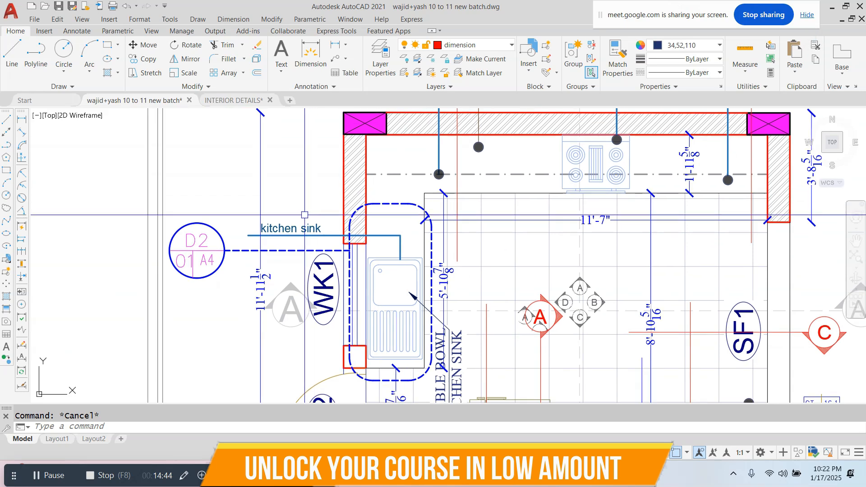
pyautogui.scroll(2, 307, 239)
pyautogui.scroll(-1, 346, 184)
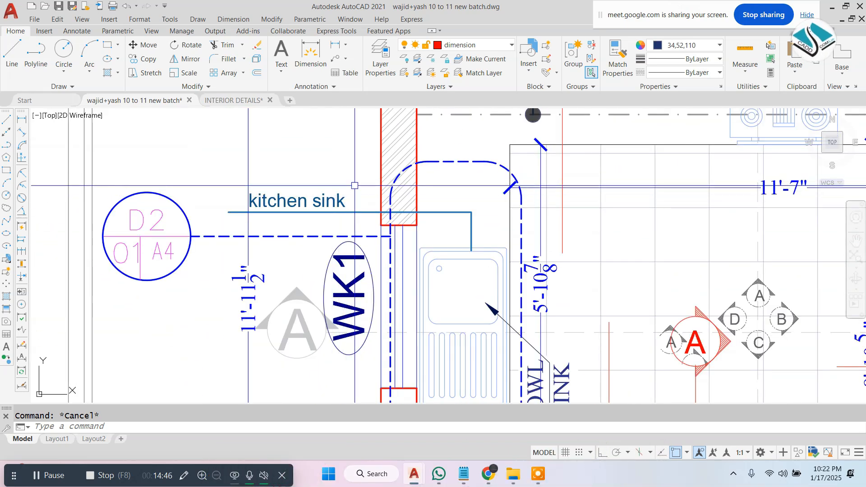
pyautogui.click(350, 212)
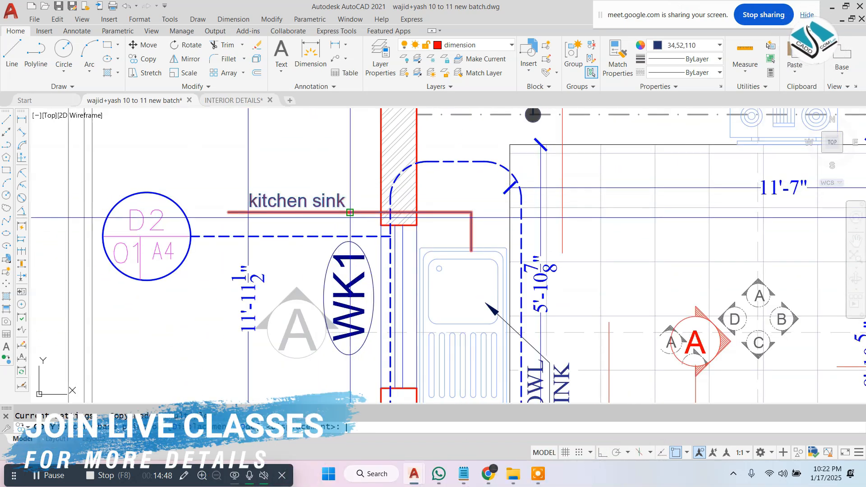
pyautogui.click(464, 245)
pyautogui.scroll(-5, 464, 245)
pyautogui.scroll(5, 417, 241)
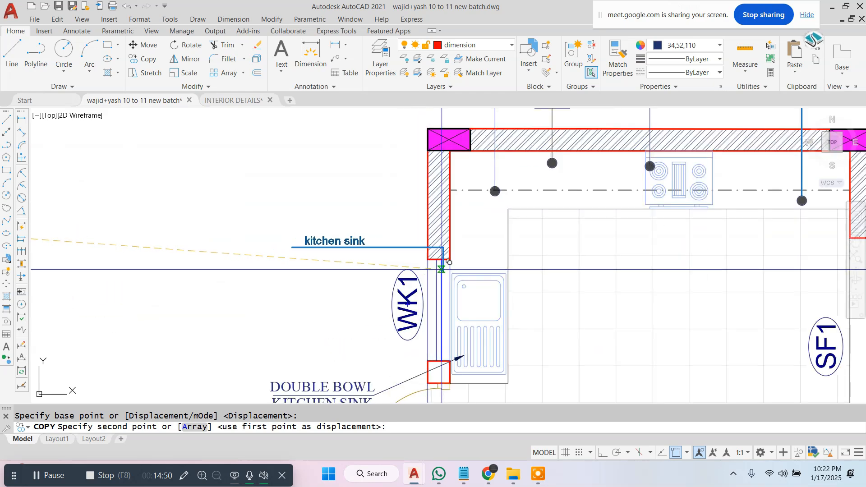
pyautogui.press('Escape')
pyautogui.scroll(-1, 381, 240)
pyautogui.scroll(2, 468, 163)
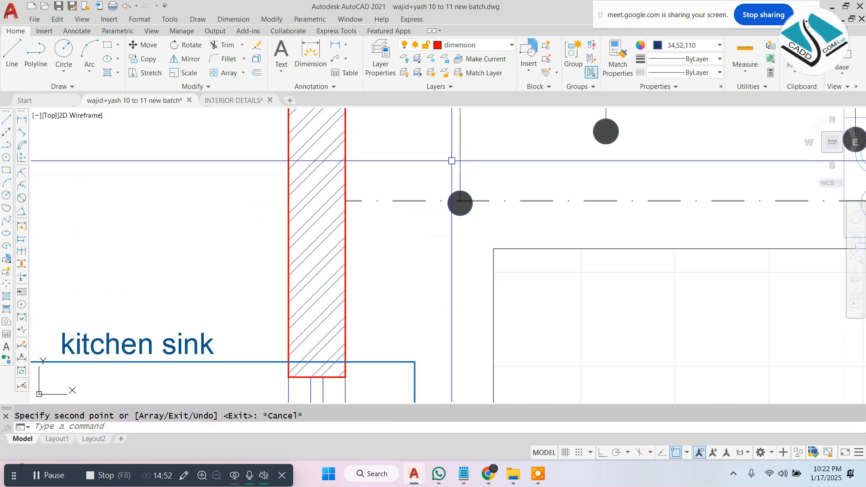
pyautogui.click(439, 170)
pyautogui.click(484, 246)
pyautogui.press('Escape')
pyautogui.moveTo(516, 232); pyautogui.dragTo(379, 263, button='middle')
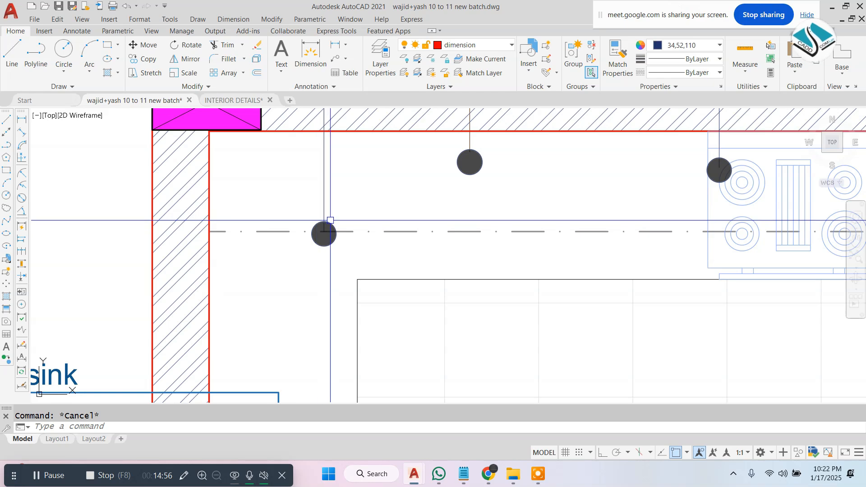
pyautogui.moveTo(307, 255); pyautogui.dragTo(517, 111)
pyautogui.press('Escape')
# Step: Copy the filled dot from the LOFT UNIT leader onto the vertical end of the kitchen sink leader
pyautogui.click(284, 194)
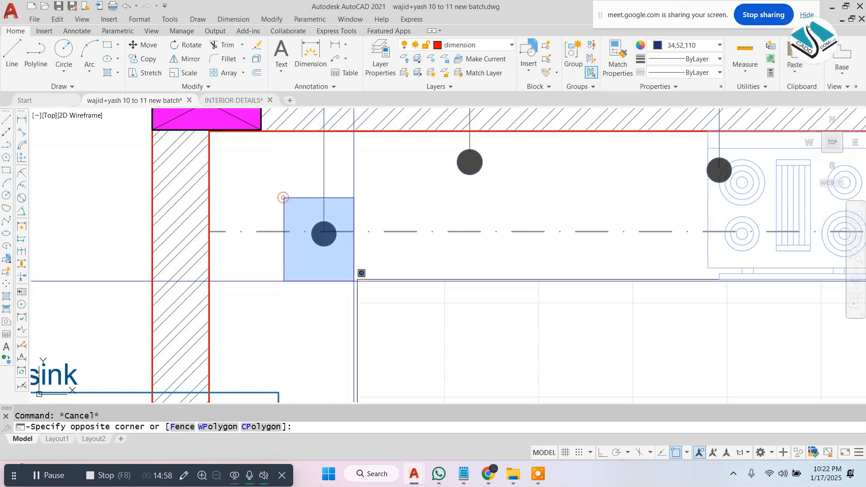
pyautogui.click(346, 273)
pyautogui.write('CO')
pyautogui.press('space')
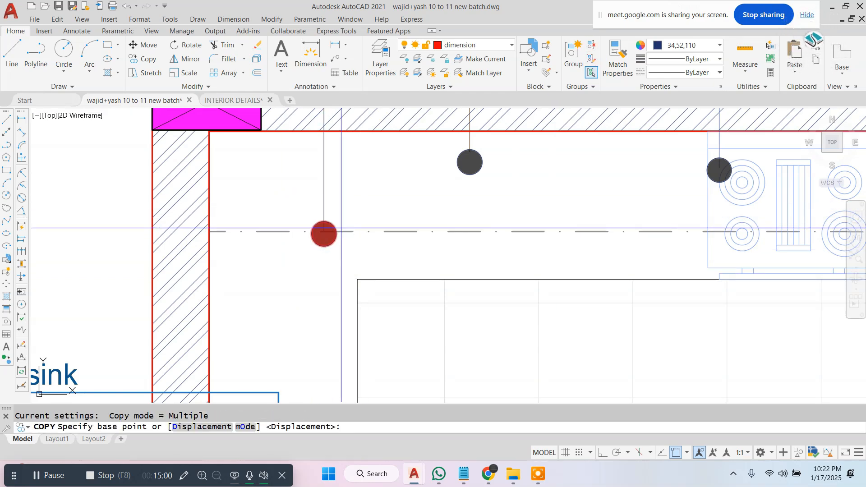
pyautogui.click(338, 230)
pyautogui.scroll(-4, 404, 208)
pyautogui.scroll(4, 342, 296)
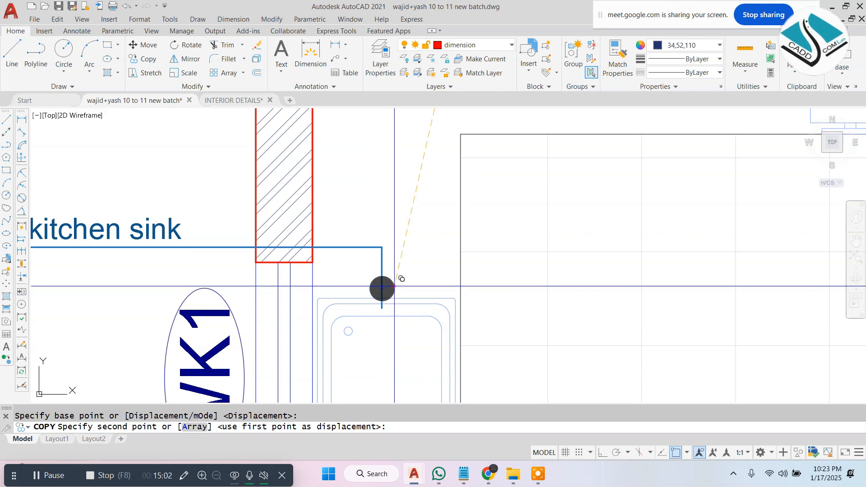
pyautogui.press('Escape')
# Step: Shorten the kitchen sink leader so its lower end stops at the upper edge of the dot
pyautogui.scroll(3, 394, 286)
pyautogui.click(377, 267)
pyautogui.click(377, 318)
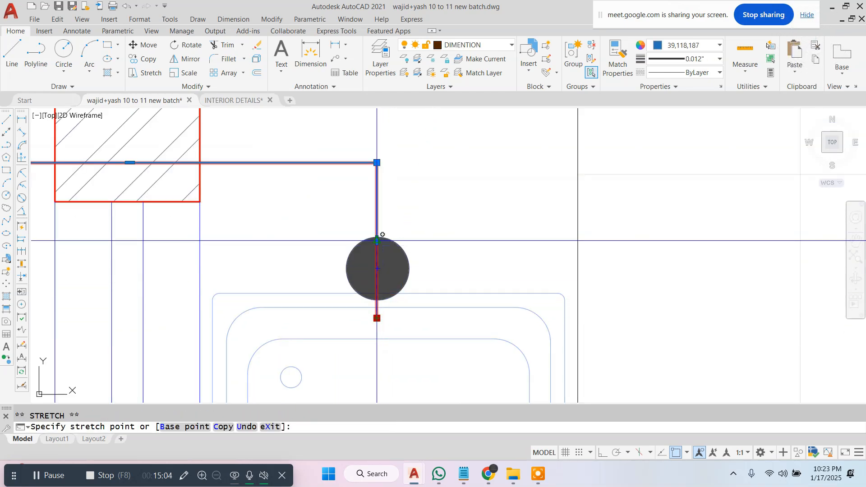
pyautogui.press('Escape')
pyautogui.scroll(-3, 383, 235)
pyautogui.scroll(4, 379, 234)
# Step: Change the font of the kitchen sink label to Times New Roman
pyautogui.doubleClick(323, 211)
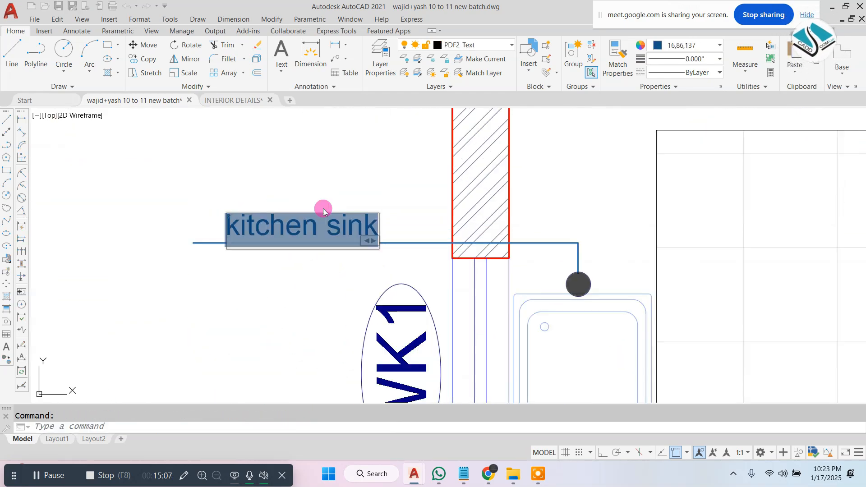
pyautogui.click(286, 46)
pyautogui.scroll(-15, 300, 95)
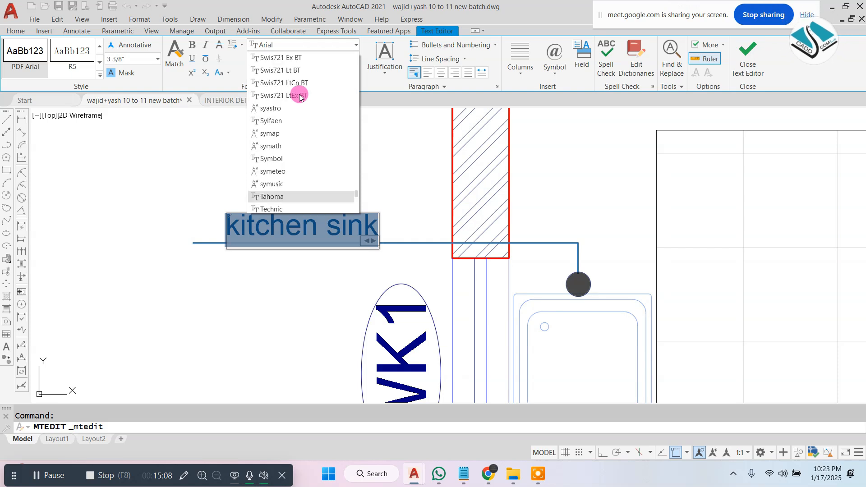
pyautogui.scroll(-1, 300, 97)
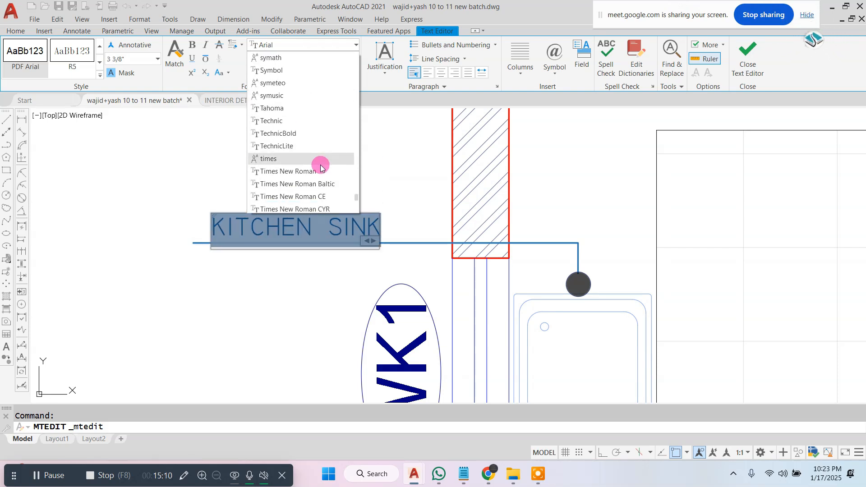
pyautogui.click(318, 171)
pyautogui.click(362, 180)
pyautogui.press('Escape')
# Step: Move the kitchen sink label horizontally so it starts near the outer end of its leader line
pyautogui.scroll(2, 317, 229)
pyautogui.click(319, 229)
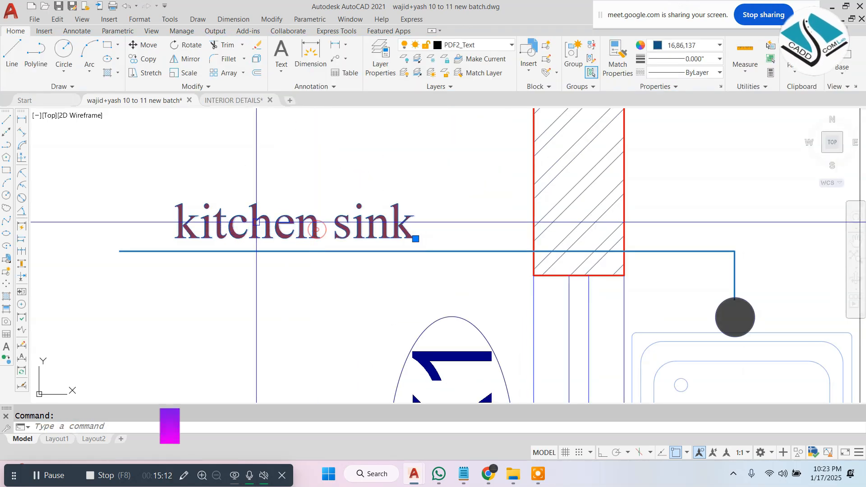
pyautogui.write('M')
pyautogui.press('space')
pyautogui.click(398, 164)
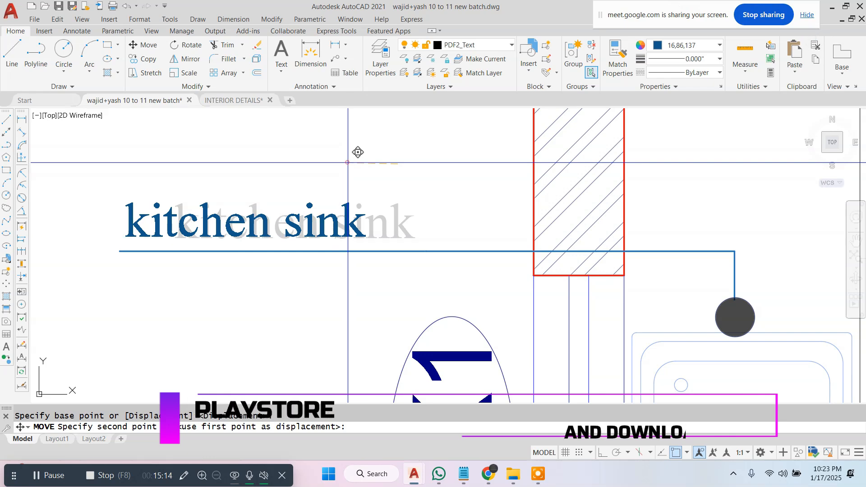
pyautogui.click(350, 162)
pyautogui.press('Escape')
pyautogui.scroll(-6, 405, 156)
pyautogui.scroll(-2, 462, 162)
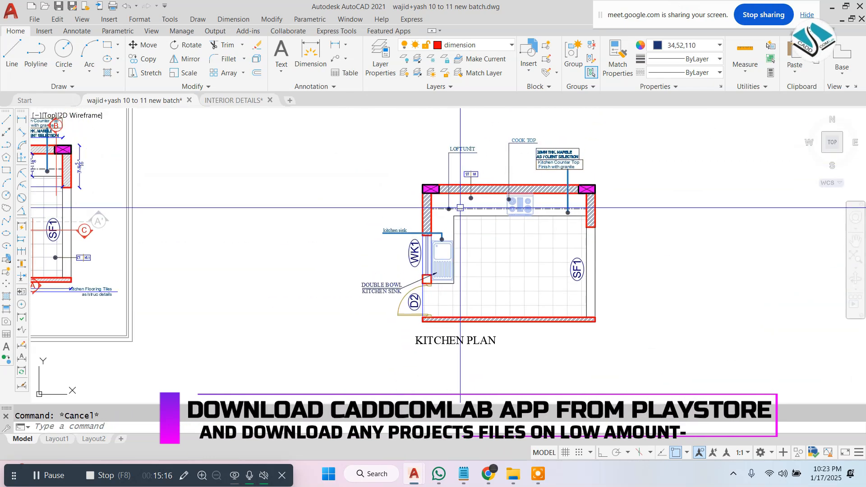
# Step: Match the properties of the LOFT UNIT leader onto the kitchen sink leader
pyautogui.scroll(4, 455, 201)
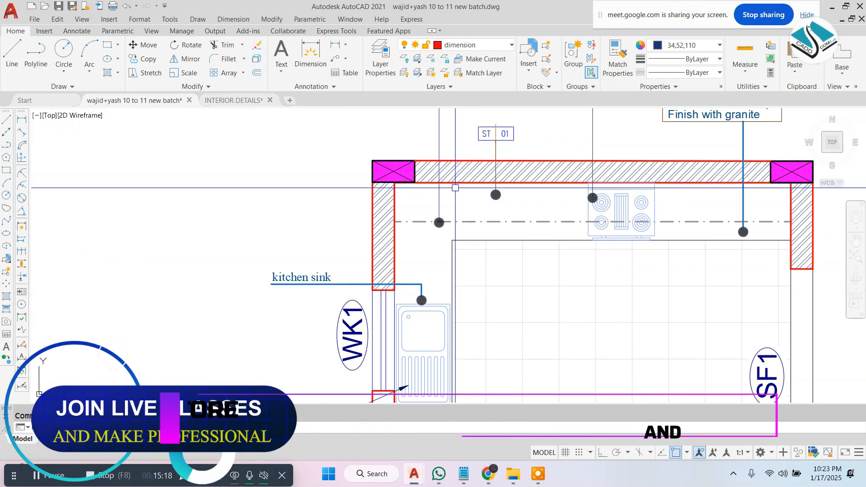
pyautogui.write('ma')
pyautogui.press('space')
pyautogui.click(440, 149)
pyautogui.scroll(4, 371, 259)
pyautogui.click(335, 290)
pyautogui.click(295, 347)
pyautogui.scroll(-4, 373, 271)
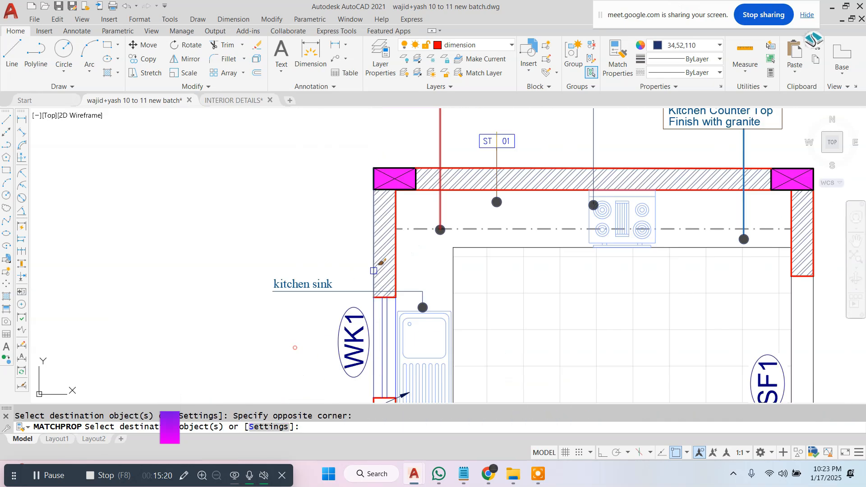
pyautogui.press('Escape')
pyautogui.scroll(-5, 397, 244)
pyautogui.scroll(4, 460, 224)
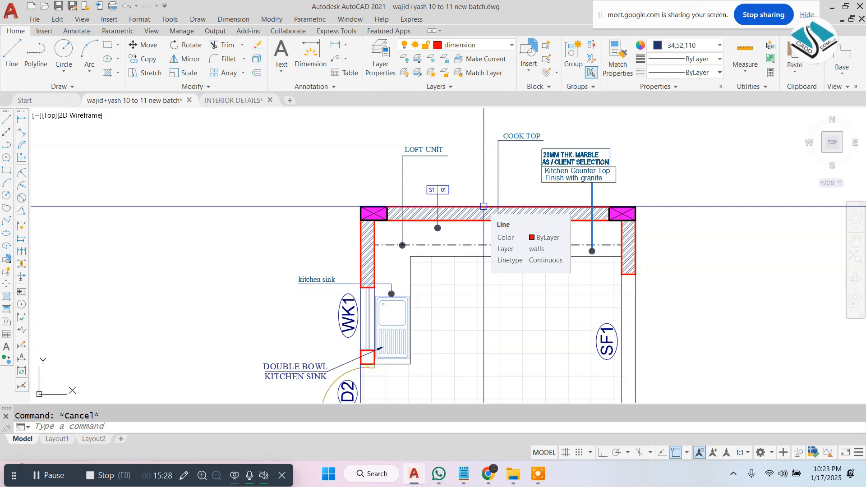
# Step: Copy section marker D with its line from the reference plan to the empty space beside the working kitchen plan
pyautogui.scroll(-4, 484, 206)
pyautogui.scroll(4, 319, 209)
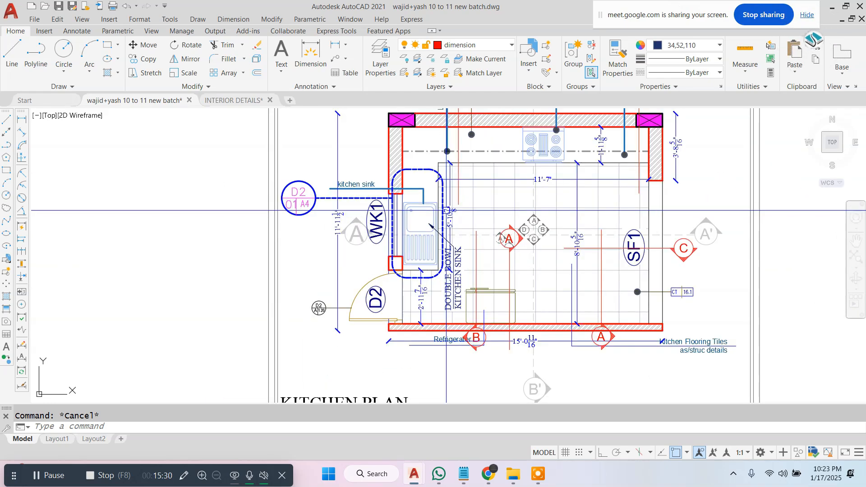
pyautogui.moveTo(463, 217); pyautogui.dragTo(394, 251, button='middle')
pyautogui.moveTo(500, 191); pyautogui.dragTo(471, 215, button='middle')
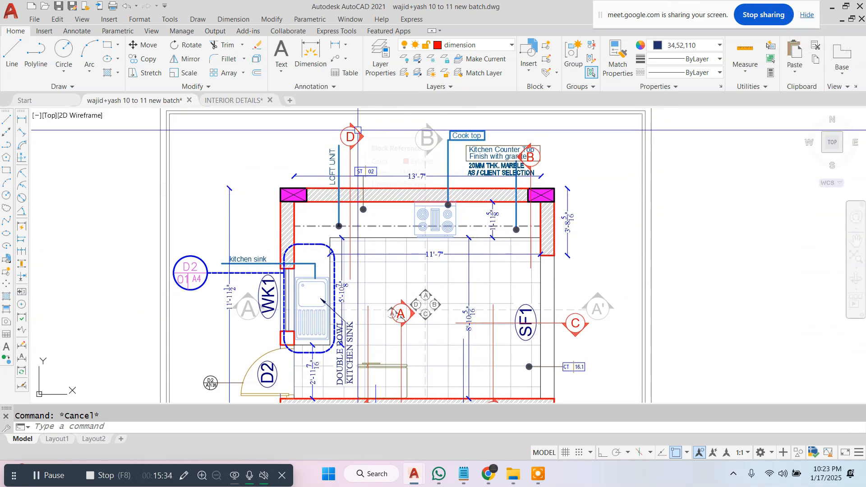
pyautogui.scroll(4, 353, 136)
pyautogui.click(391, 120)
pyautogui.click(323, 181)
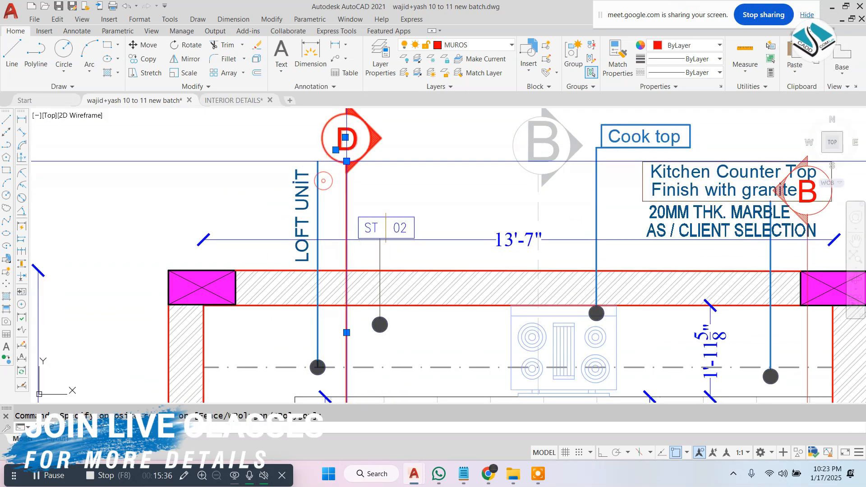
pyautogui.scroll(-4, 346, 162)
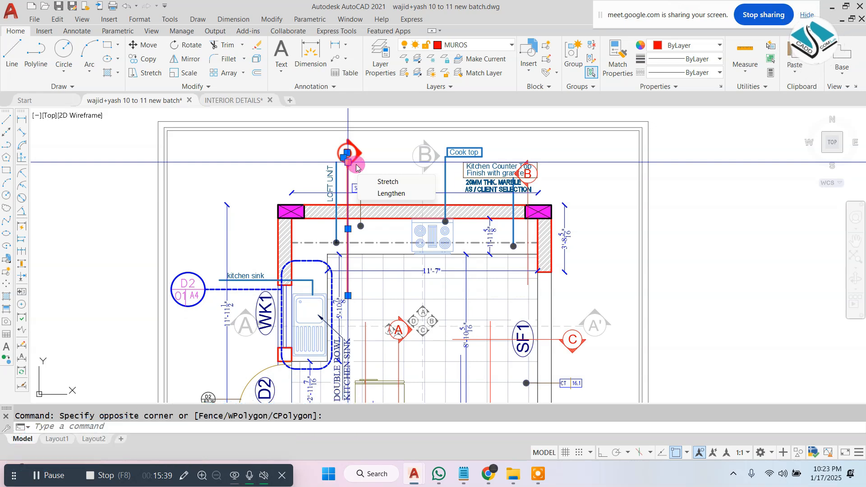
pyautogui.click(365, 194)
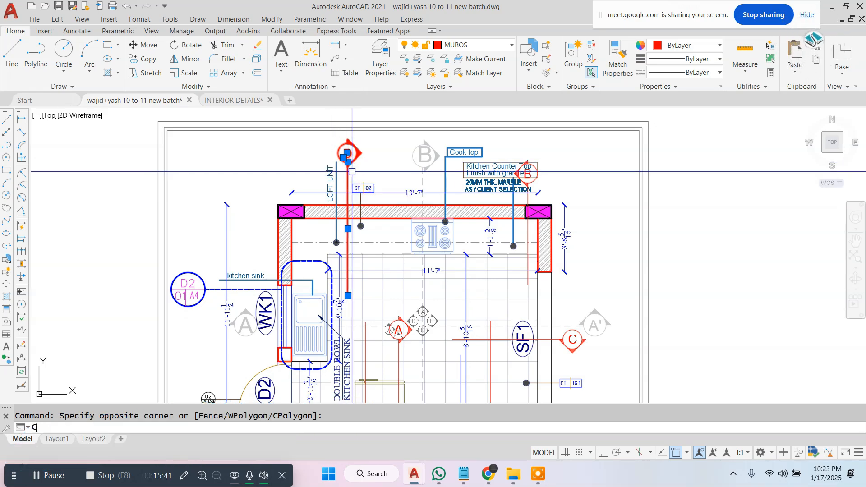
pyautogui.click(352, 172)
pyautogui.scroll(-6, 352, 172)
pyautogui.scroll(7, 487, 227)
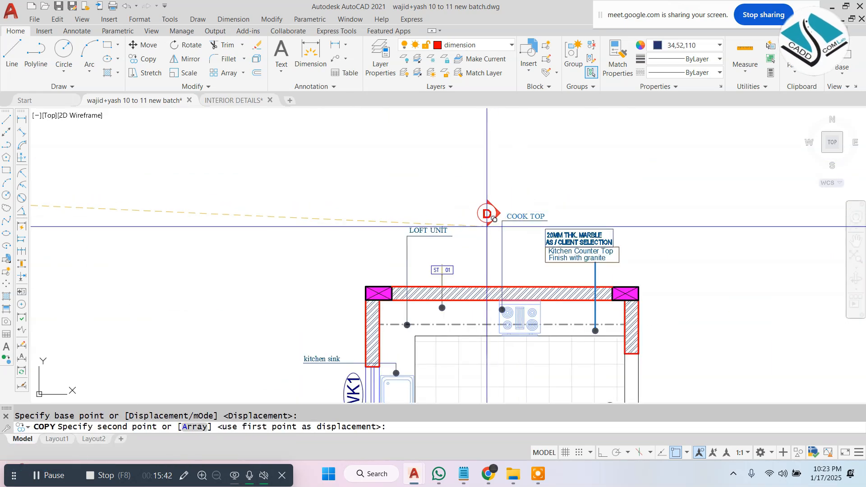
pyautogui.click(739, 221)
pyautogui.press('Escape')
pyautogui.moveTo(774, 200); pyautogui.dragTo(617, 180, button='middle')
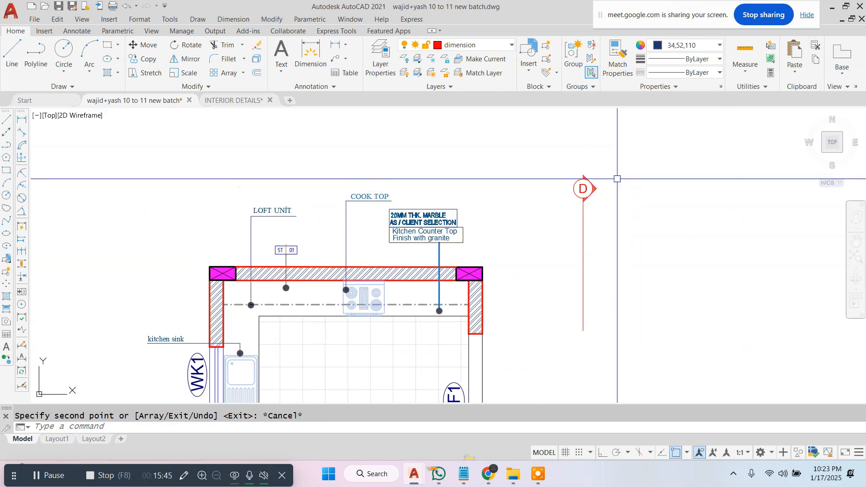
# Step: Group the copied section marker D and its section line into one object
pyautogui.click(638, 146)
pyautogui.click(542, 350)
pyautogui.click(579, 61)
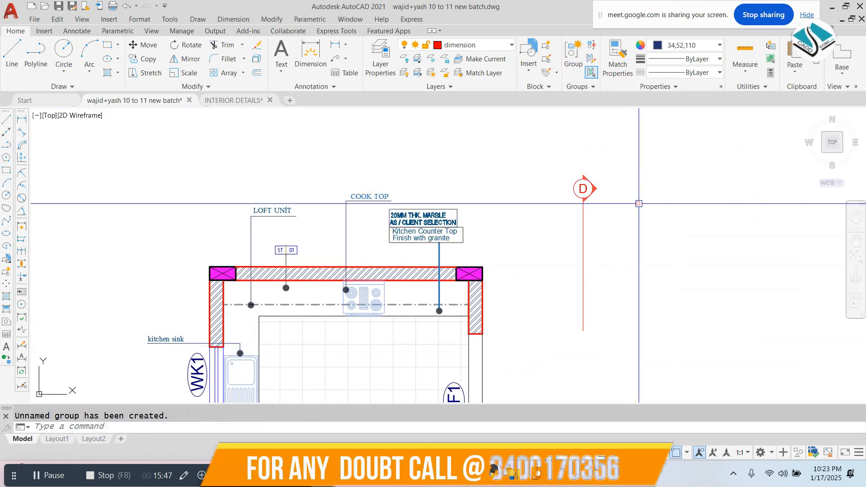
# Step: Move the grouped section marker D across the plan's upper wall, between the ST 01 tag and the COOK TOP leader
pyautogui.click(638, 204)
pyautogui.click(520, 263)
pyautogui.write('m')
pyautogui.press('space')
pyautogui.click(577, 241)
pyautogui.click(306, 261)
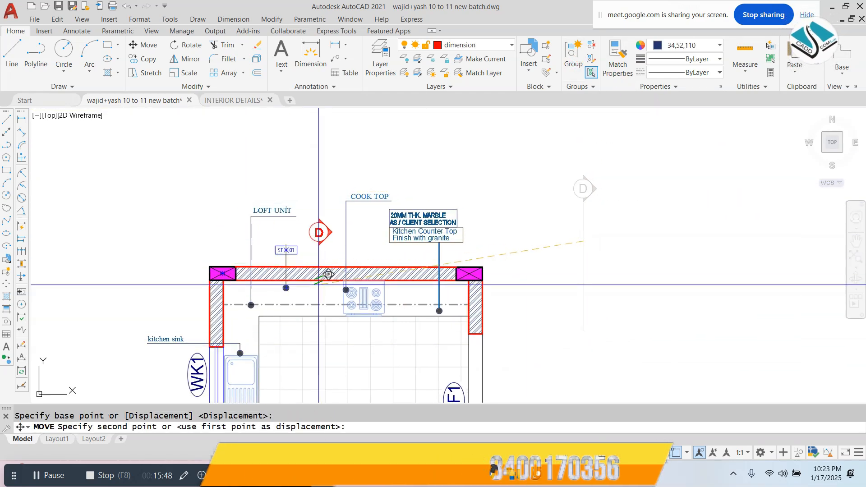
# Step: Scale down section marker D and its line about a base point on the section line near the upper wall
pyautogui.scroll(2, 319, 281)
pyautogui.click(310, 231)
pyautogui.click(291, 238)
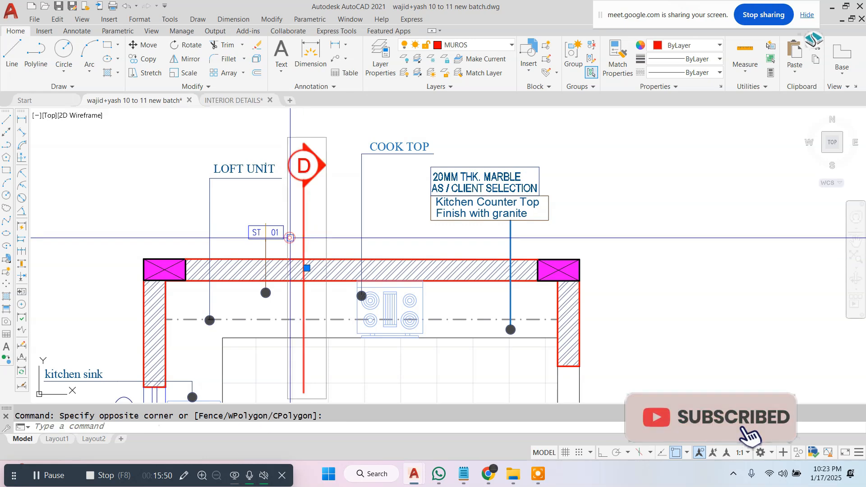
pyautogui.write('sc')
pyautogui.press('space')
pyautogui.click(304, 286)
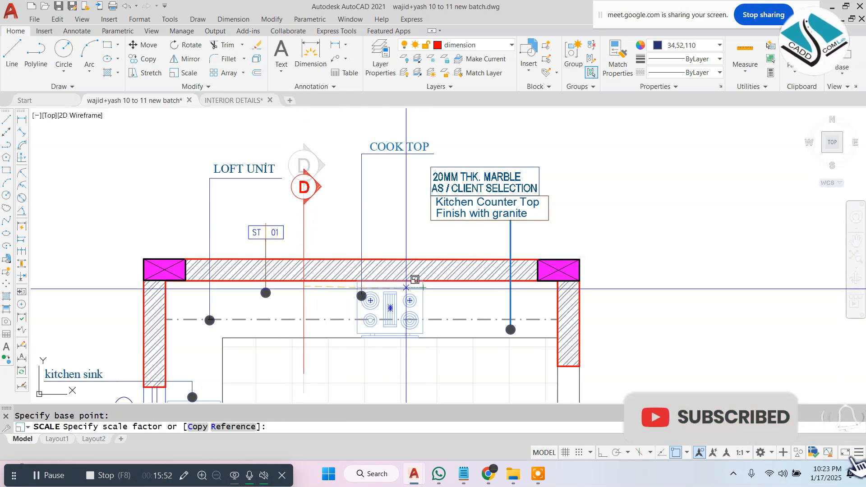
pyautogui.scroll(-4, 401, 289)
pyautogui.press('Escape')
# Step: Copy section marker B's symbol and line from the reference plan to the working plan, between the COOK TOP and counter top labels
pyautogui.scroll(2, 446, 232)
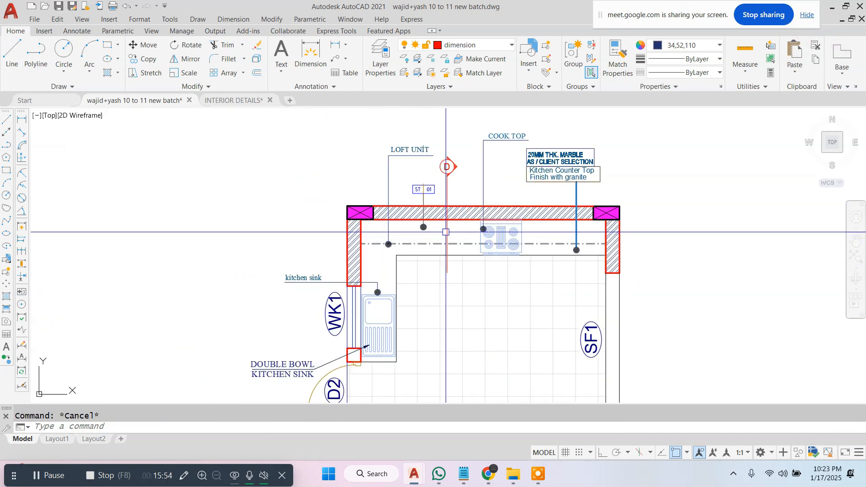
pyautogui.scroll(-3, 512, 212)
pyautogui.scroll(8, 256, 134)
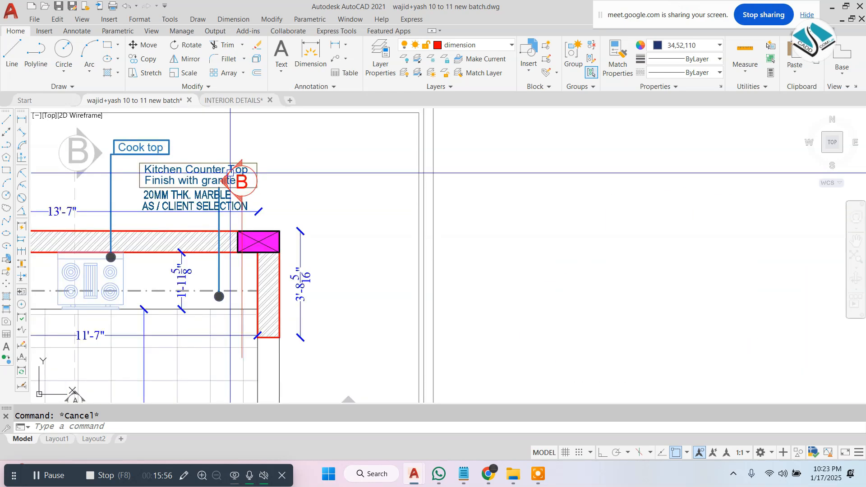
pyautogui.scroll(-2, 272, 159)
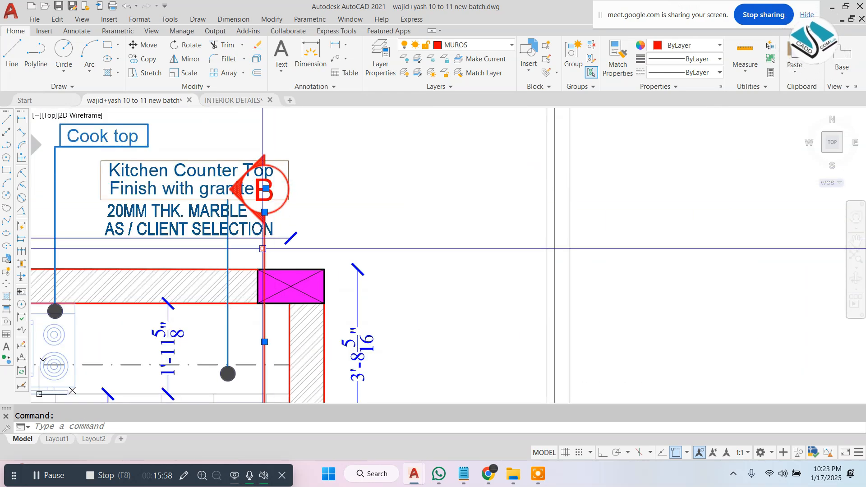
pyautogui.press('Return')
pyautogui.click(264, 249)
pyautogui.scroll(-3, 264, 249)
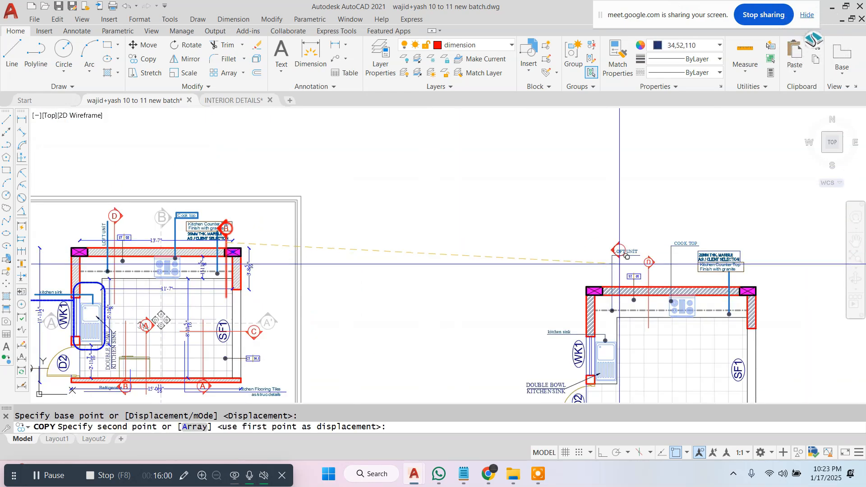
pyautogui.scroll(3, 712, 284)
pyautogui.moveTo(691, 268); pyautogui.dragTo(621, 243, button='middle')
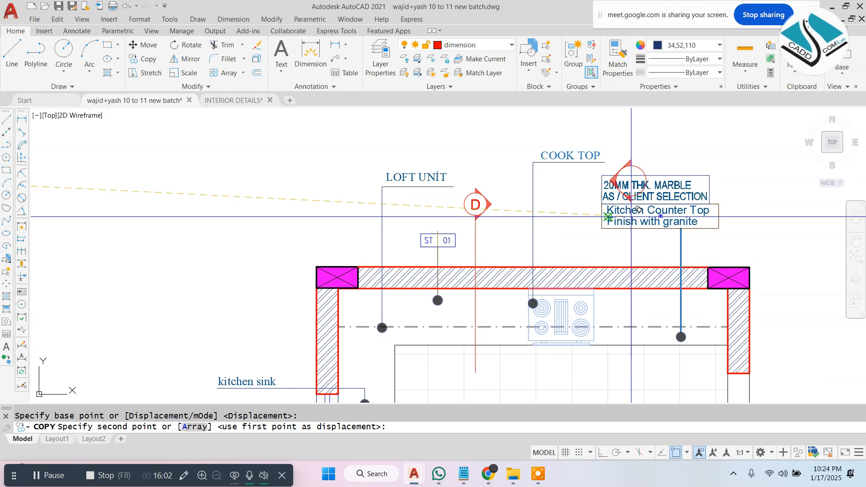
pyautogui.click(645, 185)
pyautogui.press('Escape')
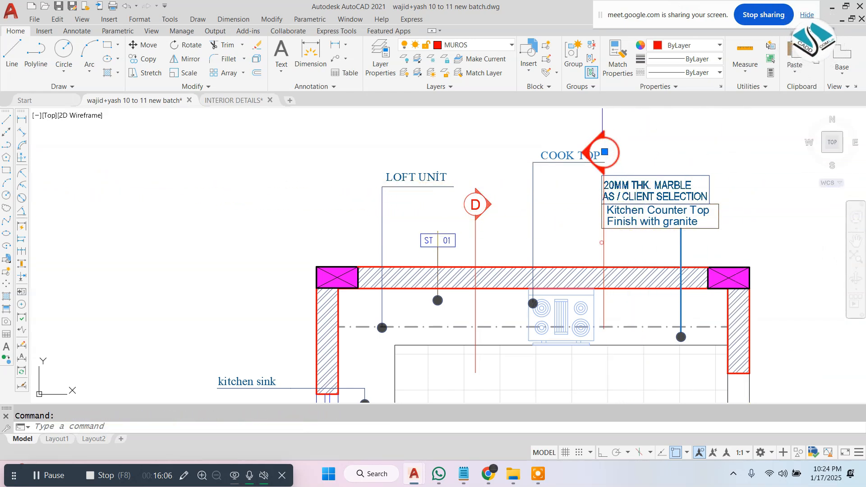
# Step: Move the copied blank section marker and its line to the empty space outside the plan's right wall
pyautogui.write('m')
pyautogui.press('Return')
pyautogui.click(694, 148)
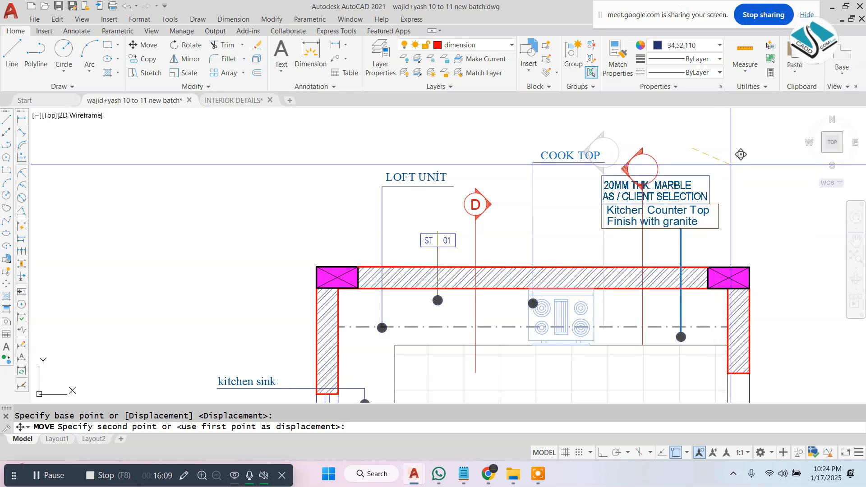
pyautogui.moveTo(725, 229); pyautogui.dragTo(501, 180, button='middle')
pyautogui.click(677, 188)
pyautogui.press('Escape')
# Step: Scale down the blank section marker and its line beside the plan
pyautogui.click(658, 150)
pyautogui.click(555, 287)
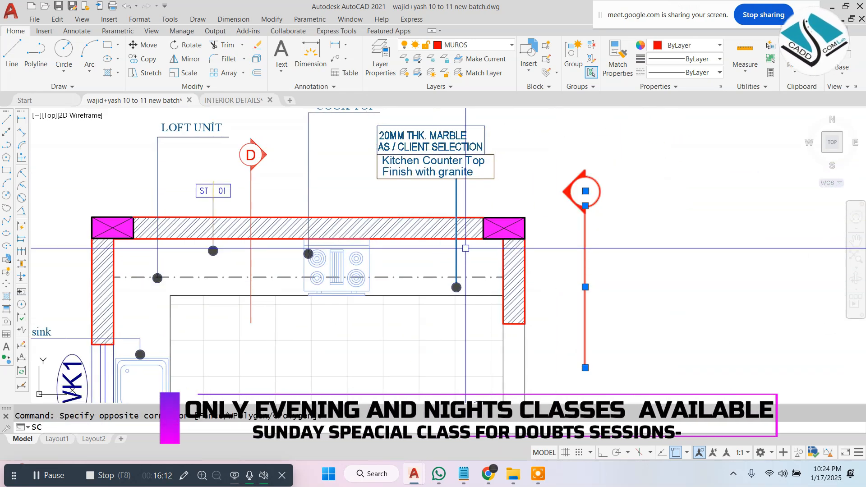
pyautogui.click(432, 261)
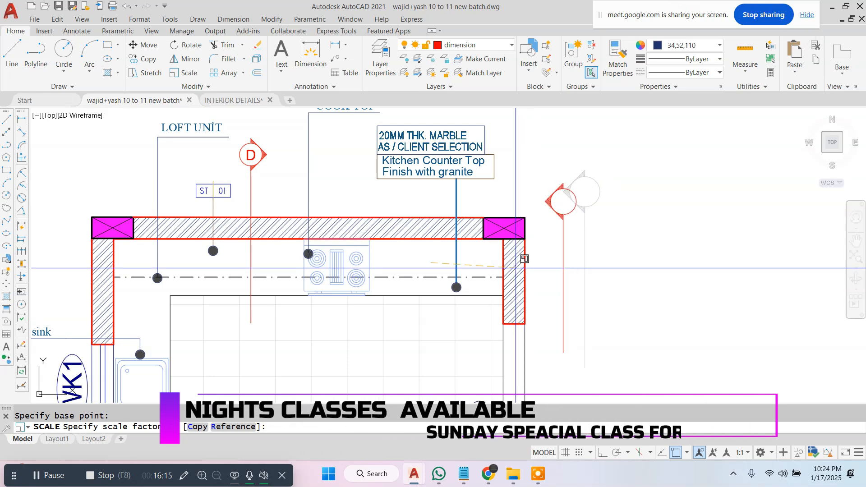
pyautogui.click(516, 267)
# Step: Move the blank section marker and line across the upper wall, between the cook top and the counter top leader
pyautogui.click(628, 171)
pyautogui.click(547, 250)
pyautogui.write('m')
pyautogui.press('Return')
pyautogui.click(585, 235)
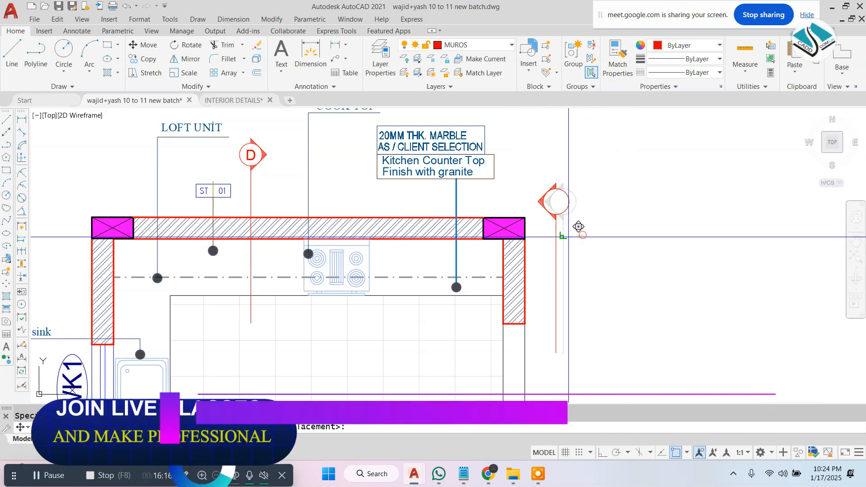
pyautogui.scroll(2, 436, 233)
pyautogui.click(440, 231)
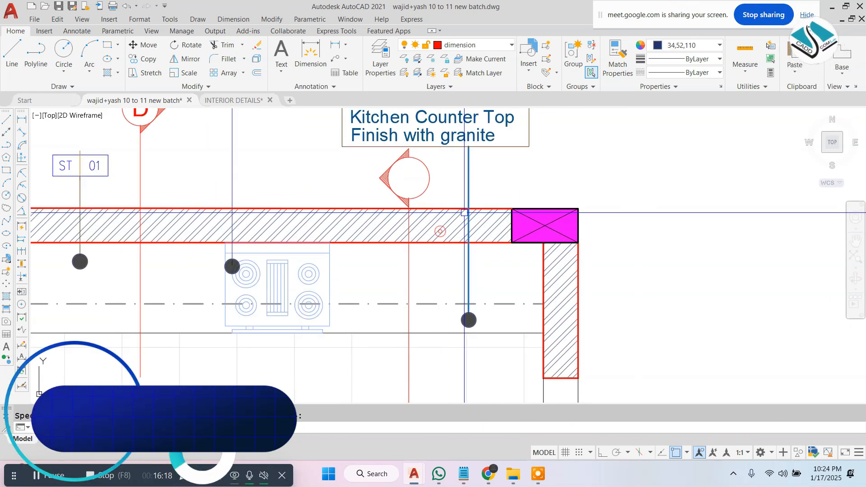
# Step: Scale down the blank section marker and its line at the upper wall, between the cook top and the counter top leader
pyautogui.scroll(-2, 465, 216)
pyautogui.press('Escape')
pyautogui.scroll(2, 455, 221)
pyautogui.click(365, 197)
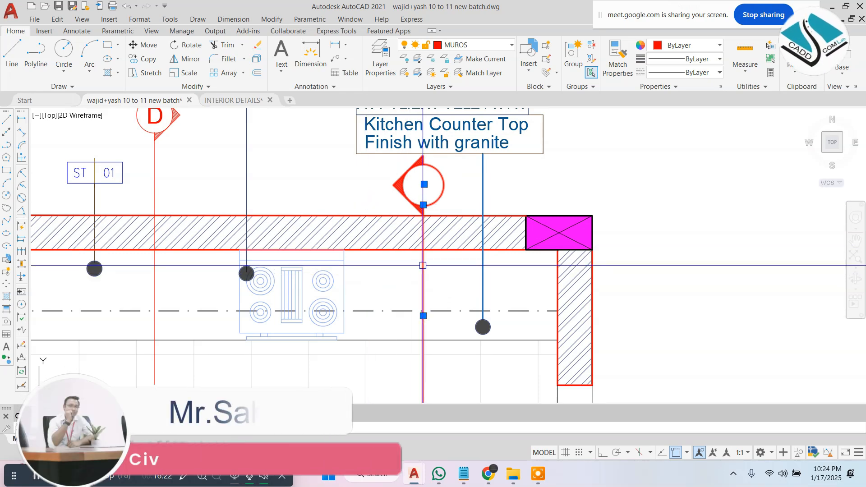
pyautogui.write('sc')
pyautogui.press('Return')
pyautogui.click(423, 256)
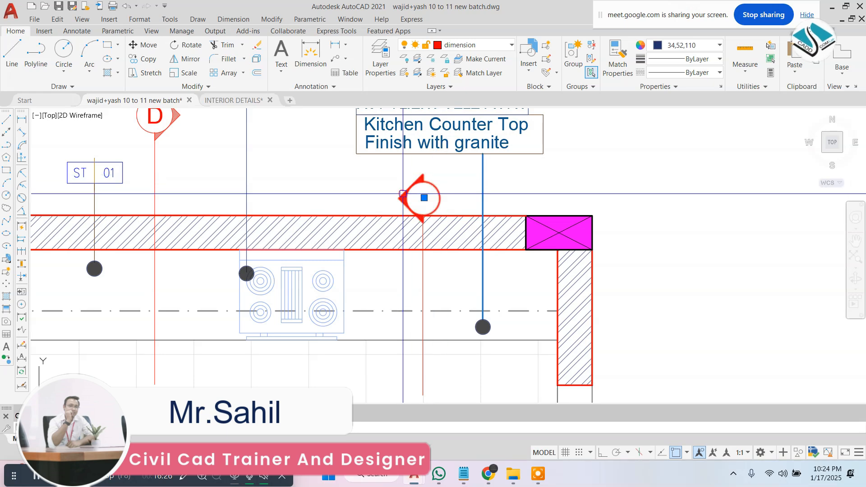
# Step: Move the blank section marker and its line slightly upward so the symbol stands clear of the upper wall
pyautogui.click(423, 273)
pyautogui.write('m')
pyautogui.press('Return')
pyautogui.click(685, 274)
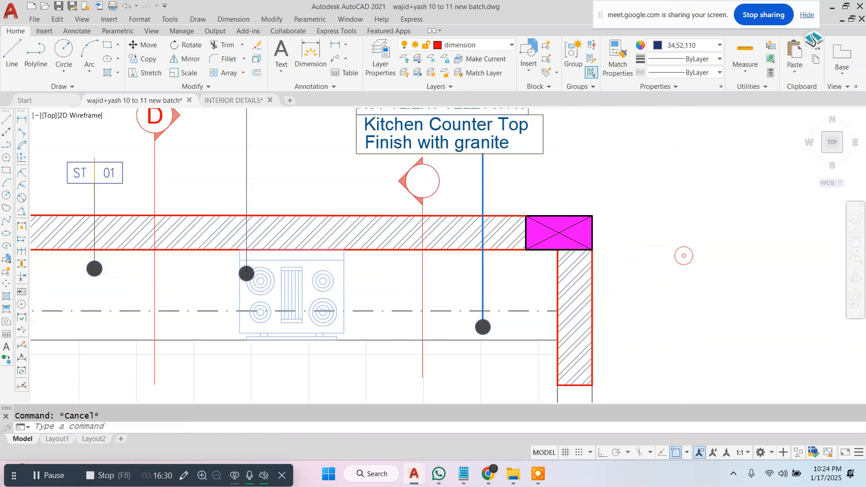
pyautogui.scroll(-3, 684, 255)
pyautogui.scroll(3, 321, 166)
pyautogui.click(322, 167)
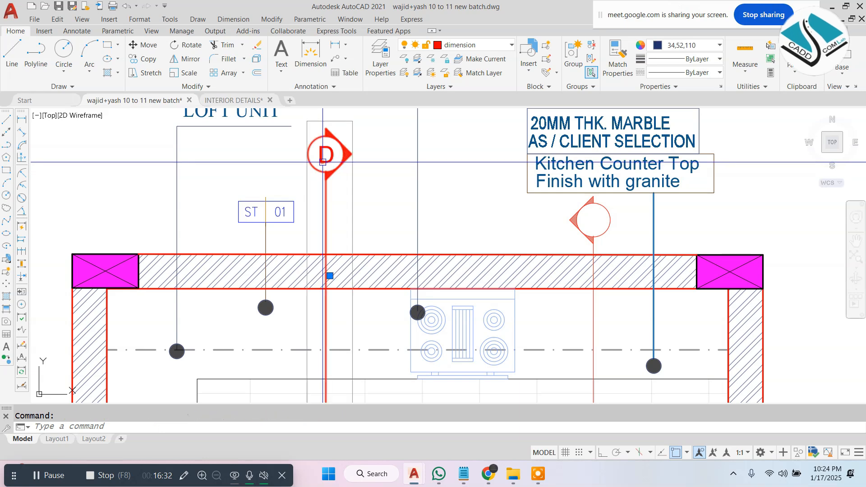
pyautogui.scroll(-6, 537, 110)
pyautogui.press('Escape')
# Step: Copy the letter B from the reference plan's section marker into the blank marker circle on the working plan
pyautogui.moveTo(110, 144); pyautogui.dragTo(228, 147, button='middle')
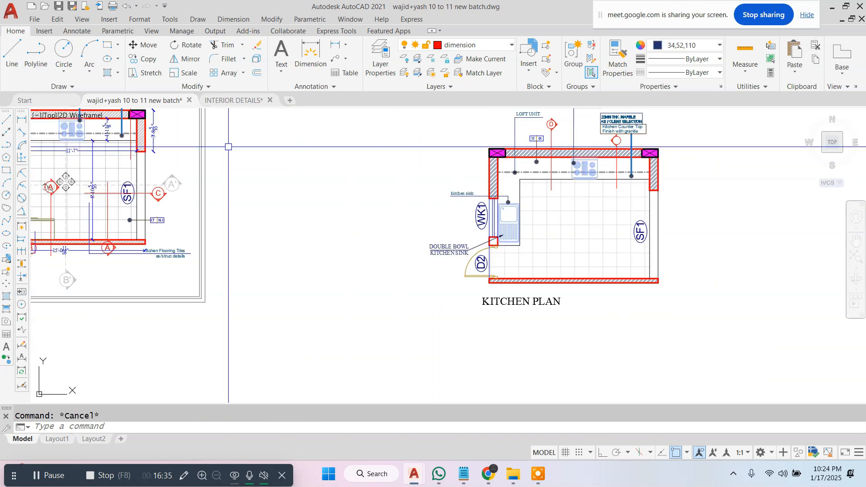
pyautogui.moveTo(131, 145); pyautogui.dragTo(227, 155, button='middle')
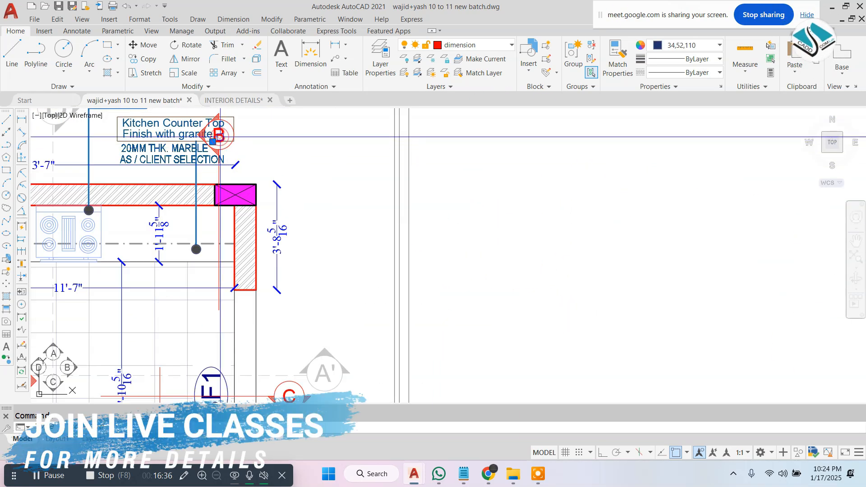
pyautogui.write('o')
pyautogui.press('space')
pyautogui.click(219, 129)
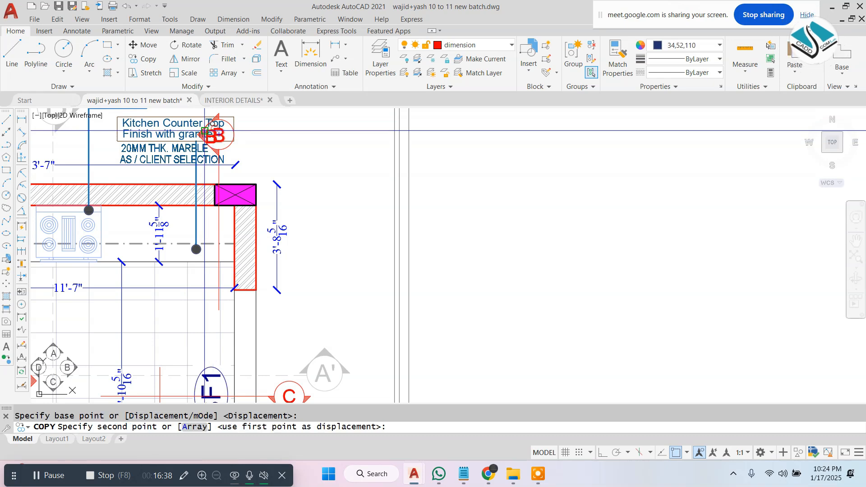
pyautogui.scroll(-2, 219, 153)
pyautogui.moveTo(831, 239); pyautogui.dragTo(324, 174, button='middle')
pyautogui.scroll(6, 422, 173)
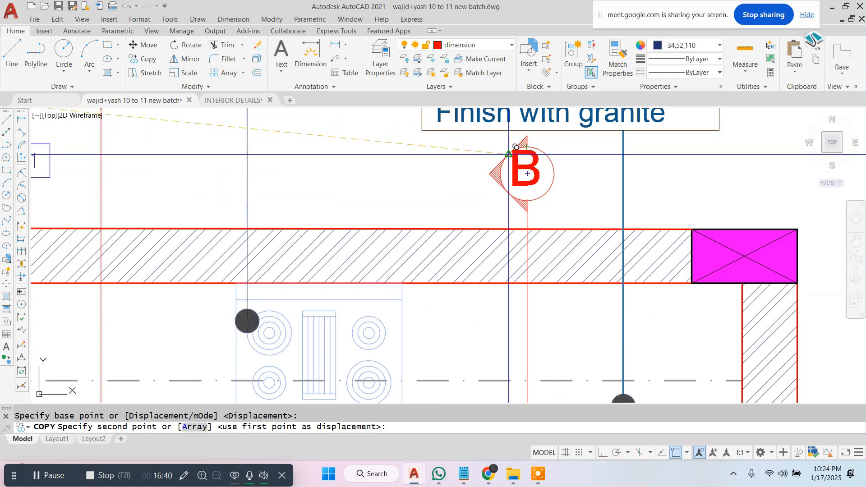
pyautogui.click(513, 161)
pyautogui.press('Escape')
pyautogui.press('Escape')
# Step: Copy section marker D with its letter and line from the reference plan to the empty space beside the working plan's sink wall
pyautogui.scroll(-6, 435, 130)
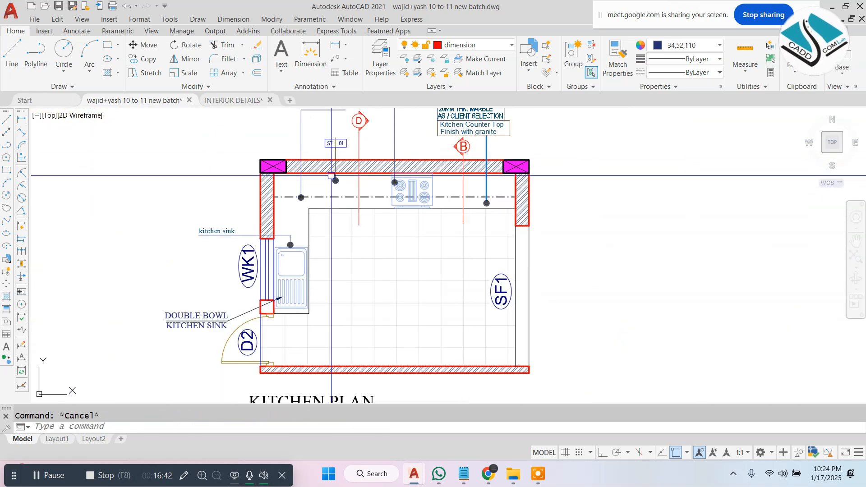
pyautogui.scroll(-2, 151, 155)
pyautogui.moveTo(149, 153); pyautogui.dragTo(537, 197, button='middle')
pyautogui.moveTo(162, 133); pyautogui.dragTo(227, 146, button='middle')
pyautogui.scroll(6, 205, 132)
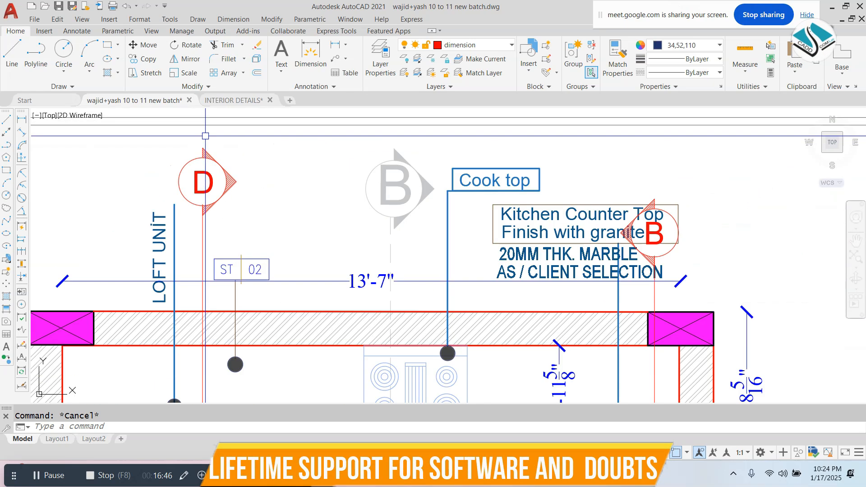
pyautogui.click(263, 153)
pyautogui.click(188, 215)
pyautogui.write('c')
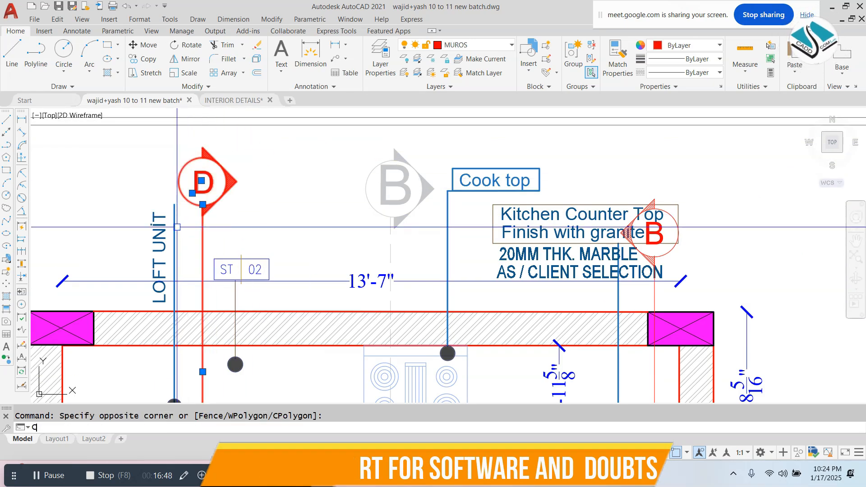
pyautogui.write('o')
pyautogui.press('Return')
pyautogui.click(176, 228)
pyautogui.scroll(-8, 149, 158)
pyautogui.scroll(4, 483, 244)
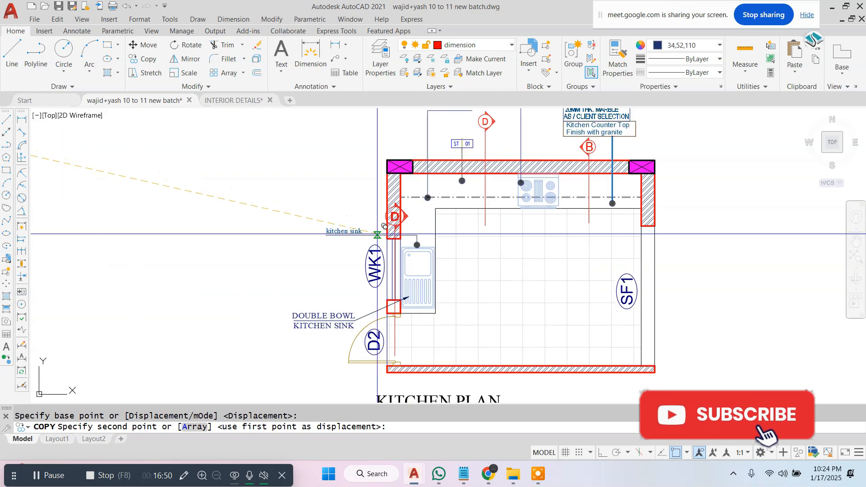
pyautogui.click(207, 231)
pyautogui.press('Escape')
# Step: Rotate the copied section marker D a quarter turn counterclockwise with Ortho on, so its line runs horizontally
pyautogui.click(263, 172)
pyautogui.click(171, 259)
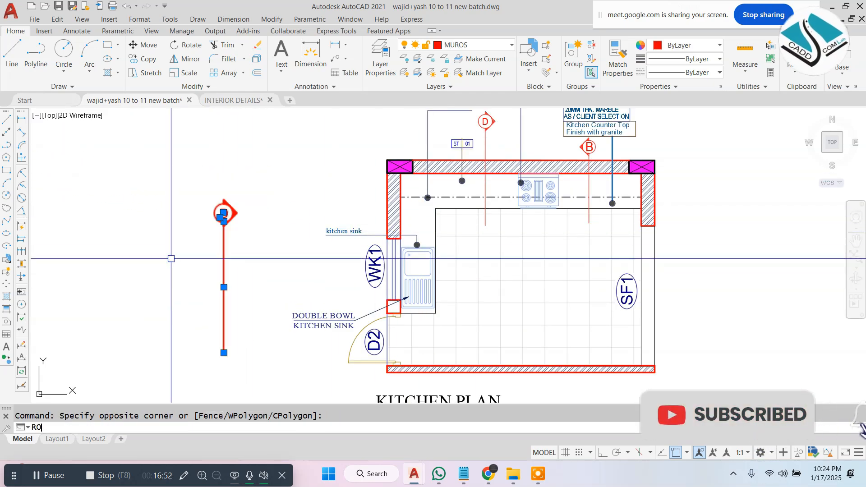
pyautogui.click(194, 272)
pyautogui.click(603, 452)
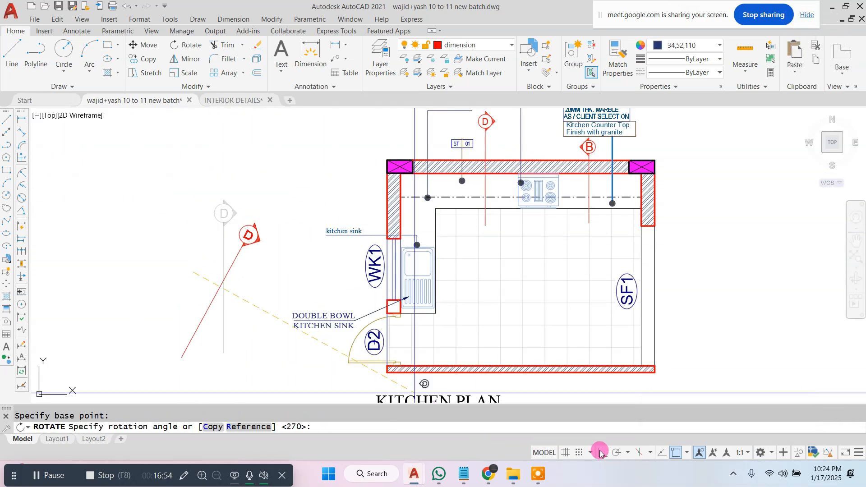
pyautogui.click(199, 172)
# Step: Mirror the horizontal section marker D about a horizontal axis below it, keeping the source objects
pyautogui.click(213, 164)
pyautogui.click(90, 276)
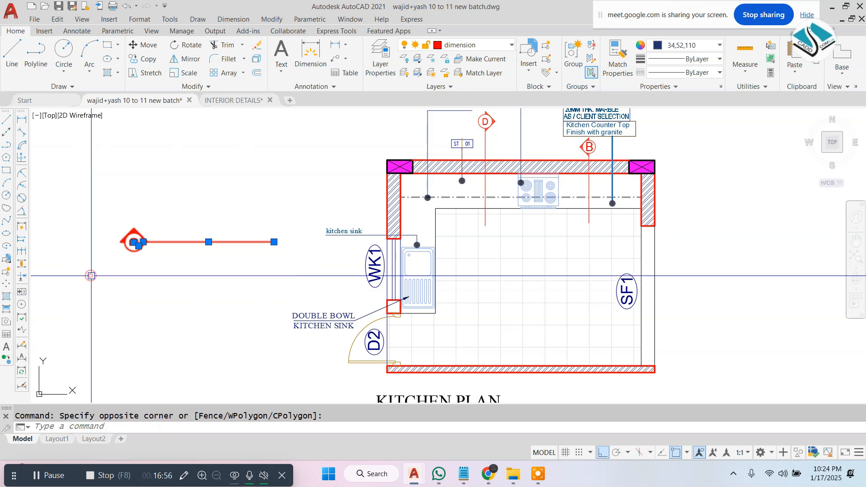
pyautogui.write('I')
pyautogui.press('Return')
pyautogui.click(253, 270)
pyautogui.click(75, 284)
pyautogui.press('Return')
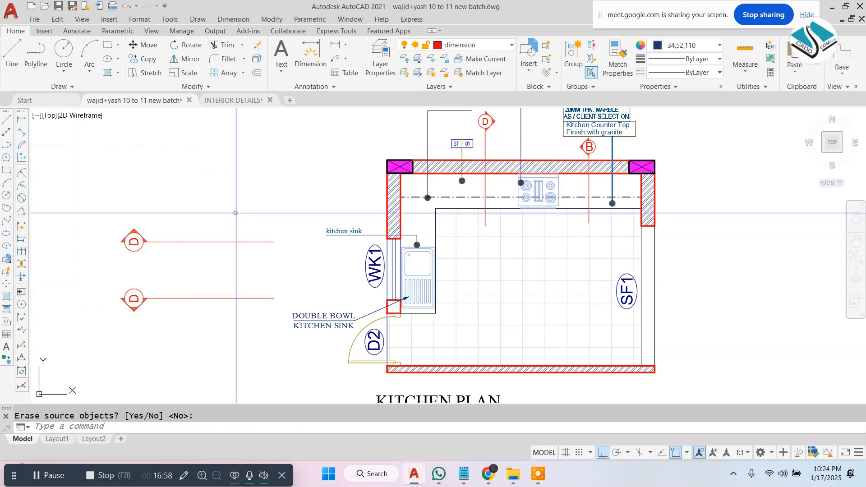
# Step: Erase the upper, upward-pointing section marker D and its line, keeping the mirrored one
pyautogui.click(235, 213)
pyautogui.click(111, 271)
pyautogui.write('E')
pyautogui.press('Return')
# Step: Move the mirrored section marker D with Ortho off so its line crosses window WK1 just below the kitchen sink leader
pyautogui.click(226, 271)
pyautogui.click(81, 337)
pyautogui.click(573, 56)
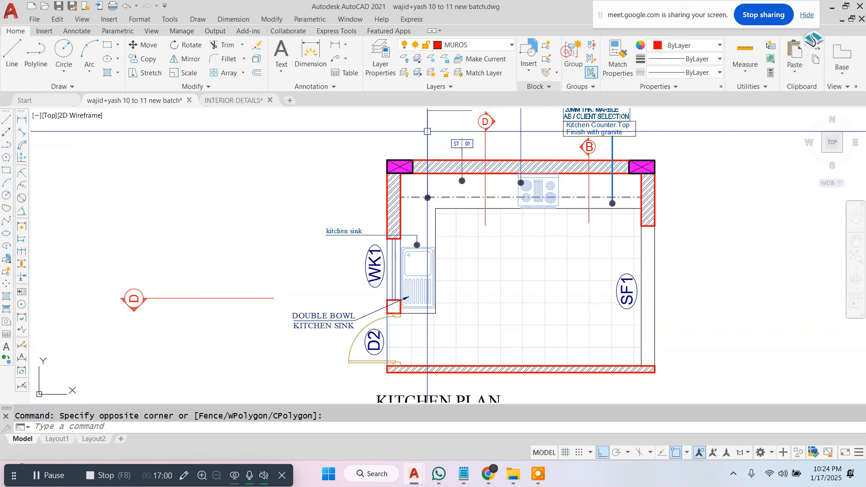
pyautogui.click(226, 268)
pyautogui.click(82, 331)
pyautogui.write('M')
pyautogui.press('Return')
pyautogui.click(180, 298)
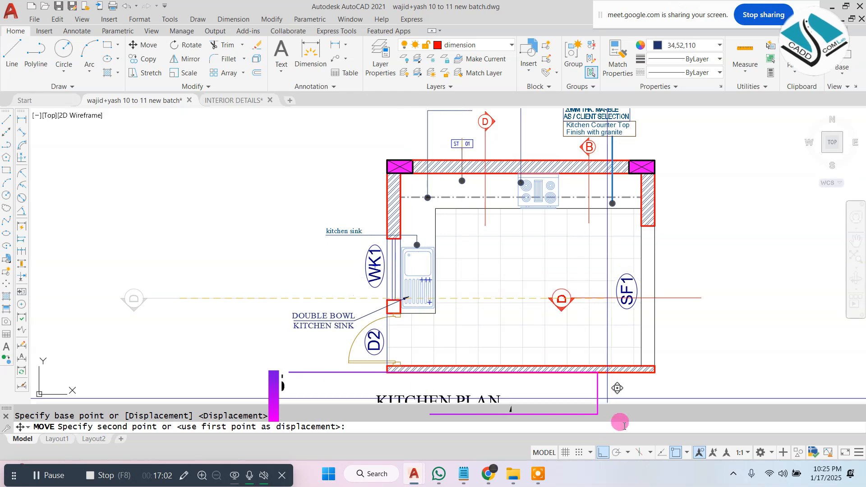
pyautogui.click(604, 456)
pyautogui.scroll(5, 460, 247)
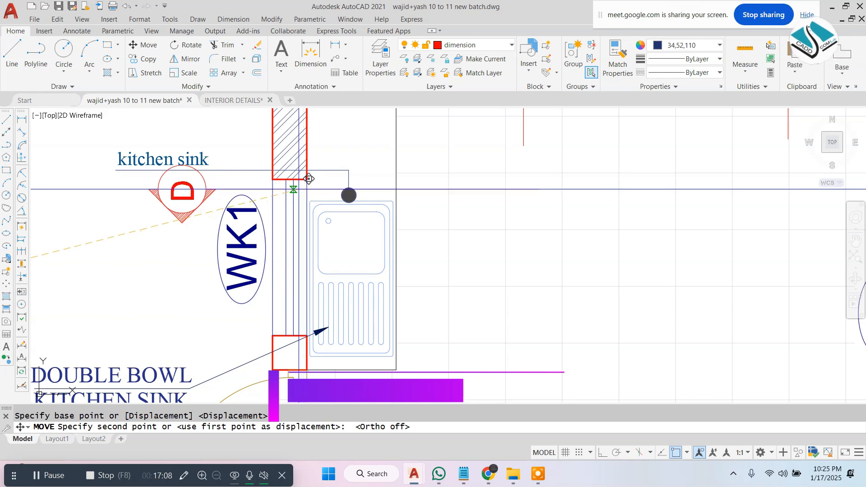
pyautogui.press('Escape')
# Step: Copy the CT 16.1 floor tag with its leader and dot from the reference plan to the working plan, above the SF1 label
pyautogui.scroll(-6, 401, 259)
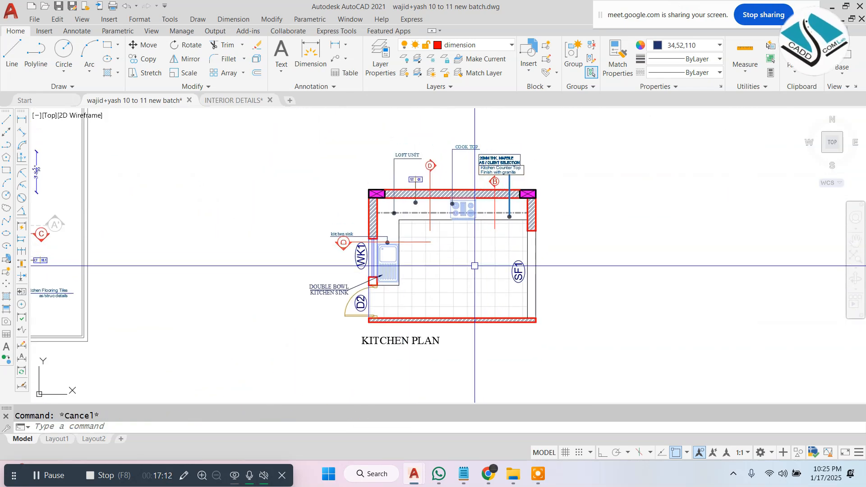
pyautogui.moveTo(474, 265); pyautogui.dragTo(538, 268, button='middle')
pyautogui.scroll(-2, 512, 246)
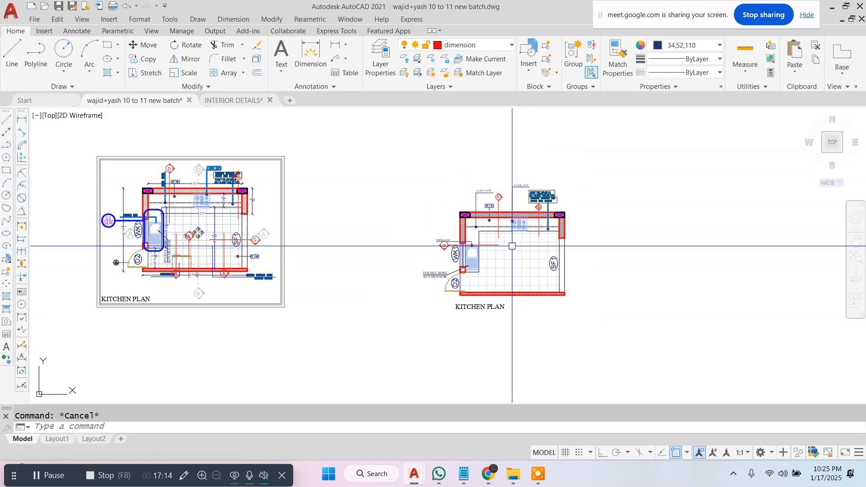
pyautogui.scroll(8, 243, 257)
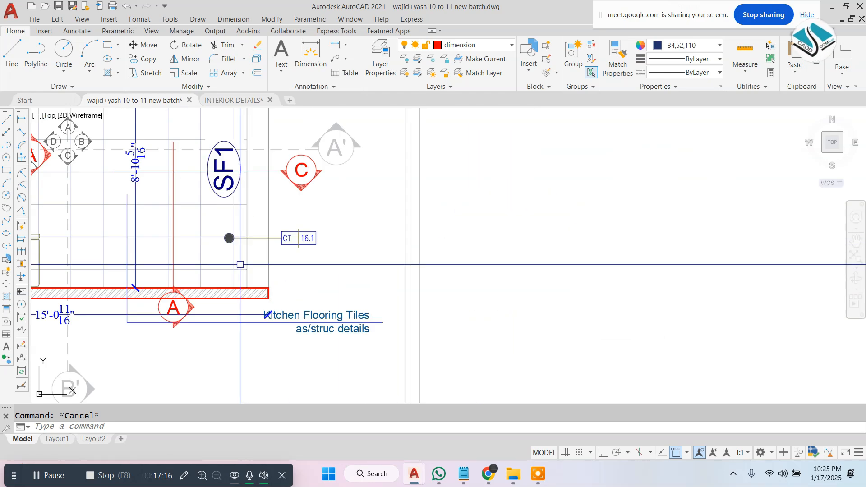
pyautogui.click(129, 193)
pyautogui.click(430, 297)
pyautogui.write('C')
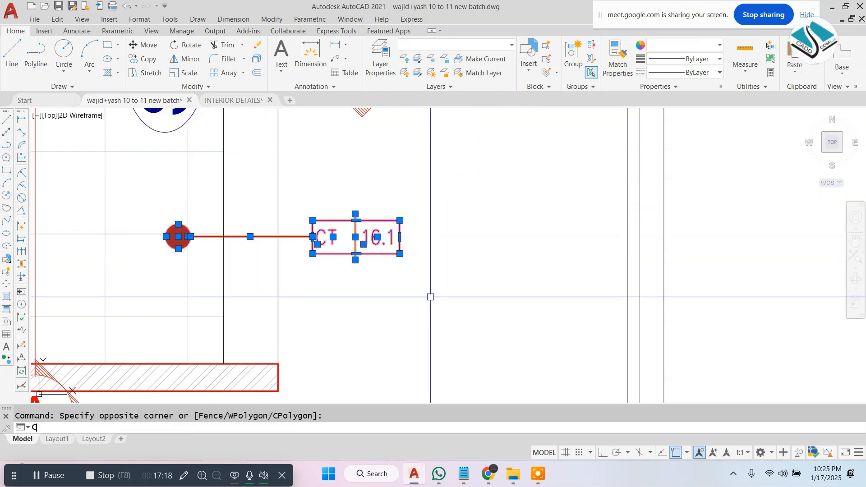
pyautogui.write('O')
pyautogui.press('Return')
pyautogui.click(187, 236)
pyautogui.scroll(-5, 119, 242)
pyautogui.moveTo(559, 280); pyautogui.dragTo(73, 260, button='middle')
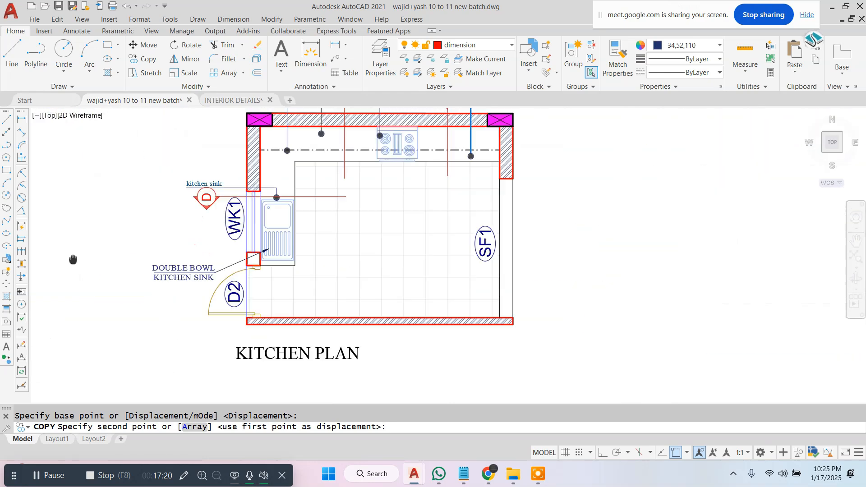
pyautogui.scroll(5, 373, 184)
pyautogui.click(373, 183)
pyautogui.press('Escape')
pyautogui.scroll(-5, 448, 244)
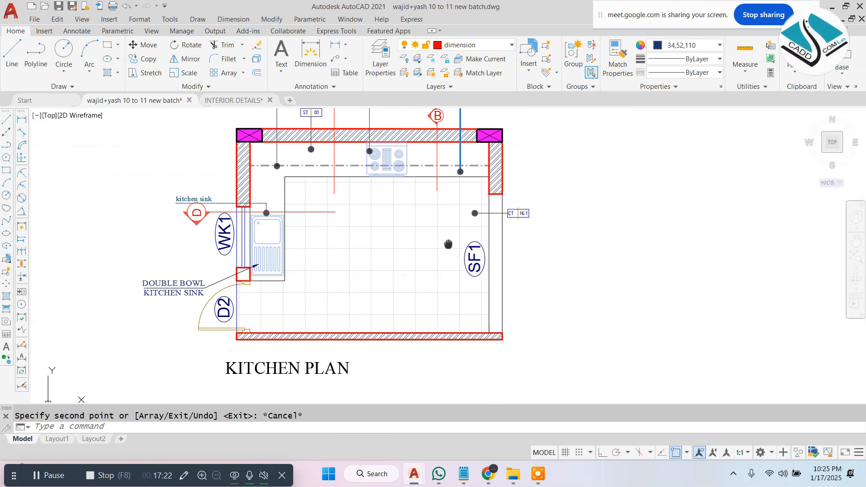
pyautogui.moveTo(448, 244); pyautogui.dragTo(484, 264, button='middle')
pyautogui.press('Escape')
pyautogui.moveTo(419, 225); pyautogui.dragTo(451, 290, button='middle')
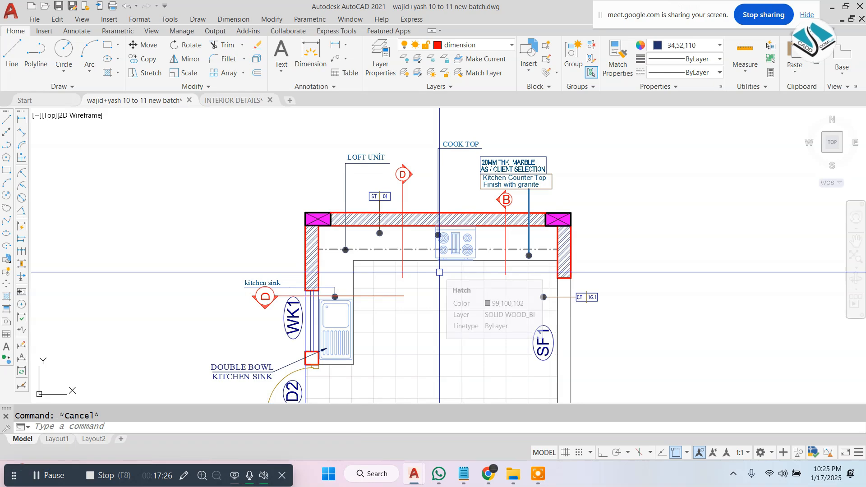
# Step: Switch to File Explorer and open the "for new course details" folder inside "CaddCom -Lab-Online Classes Data" on drive D
pyautogui.click(520, 477)
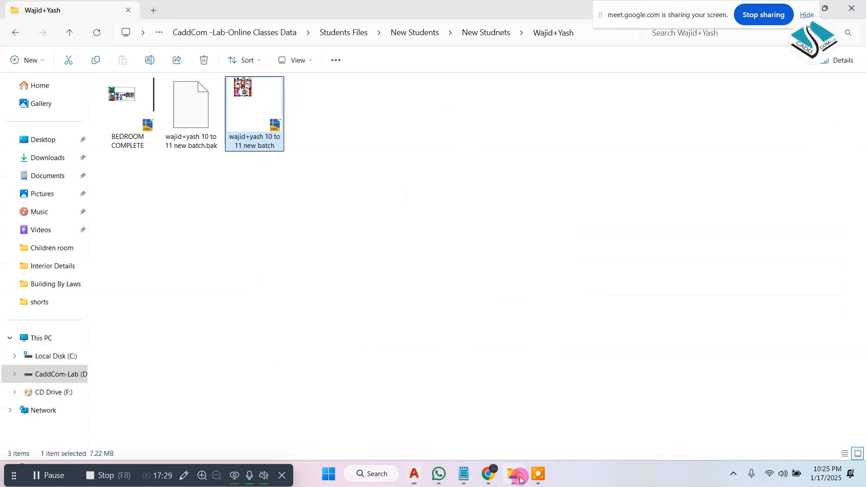
pyautogui.moveTo(305, 4); pyautogui.dragTo(323, 93)
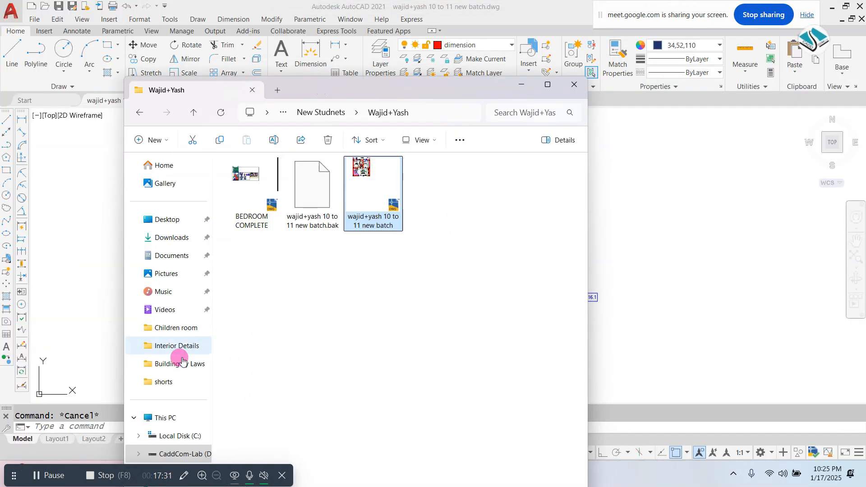
pyautogui.click(149, 419)
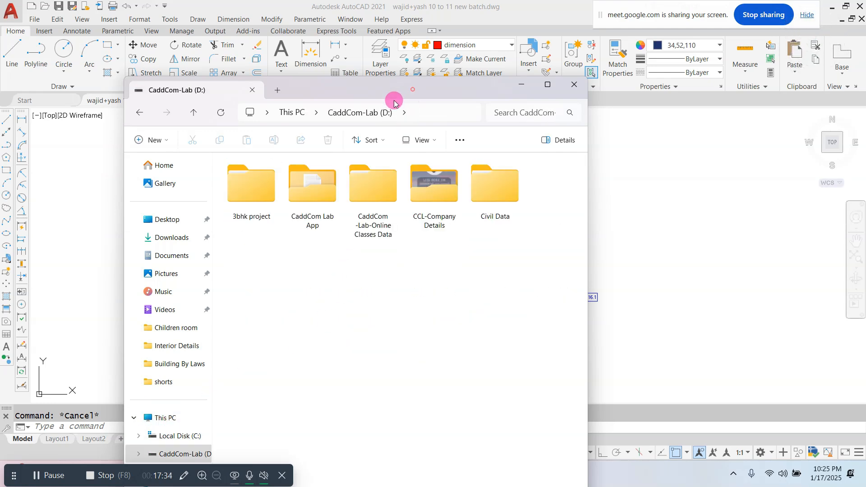
pyautogui.moveTo(395, 96); pyautogui.dragTo(304, 197)
pyautogui.doubleClick(267, 299)
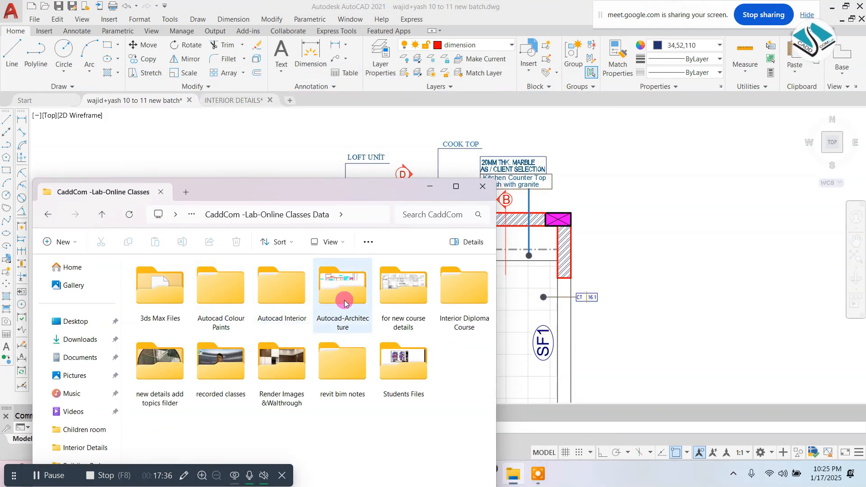
pyautogui.doubleClick(400, 281)
pyautogui.moveTo(352, 193); pyautogui.dragTo(279, 142)
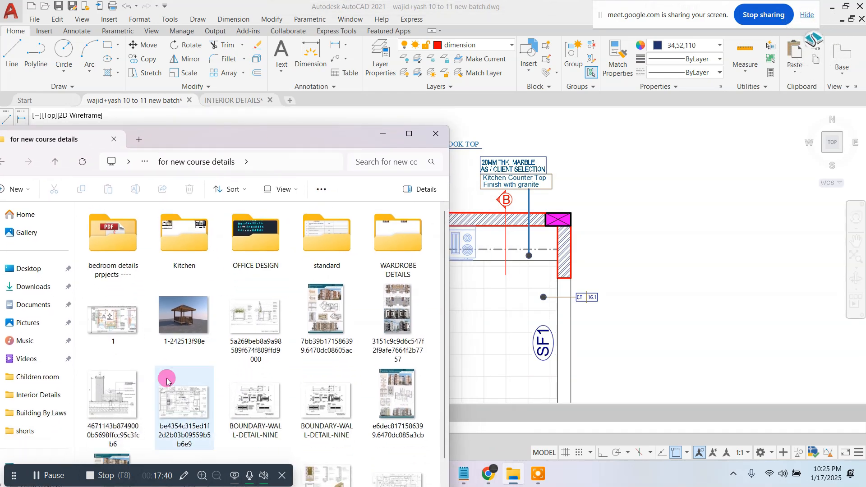
# Step: Open the kitchen plan image be4354c315ed1f2d2b03b09559b5b6e9.jpg, examine its labels and dimensions up close, and return to the AutoCAD drawing
pyautogui.click(167, 399)
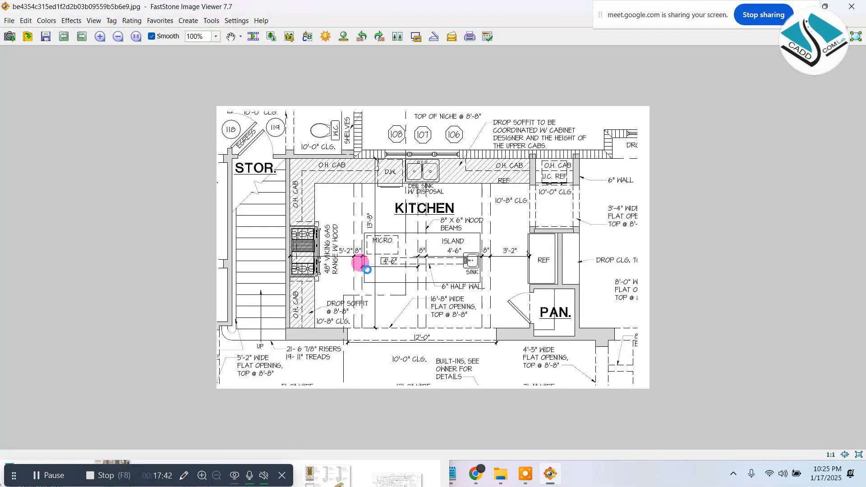
pyautogui.scroll(2, 409, 139)
pyautogui.moveTo(409, 140); pyautogui.dragTo(394, 224)
pyautogui.scroll(1, 406, 174)
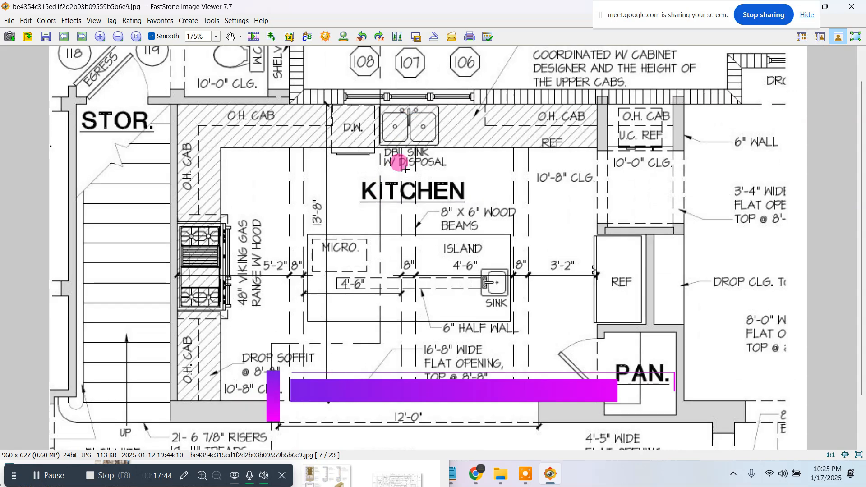
pyautogui.moveTo(404, 173); pyautogui.dragTo(402, 210)
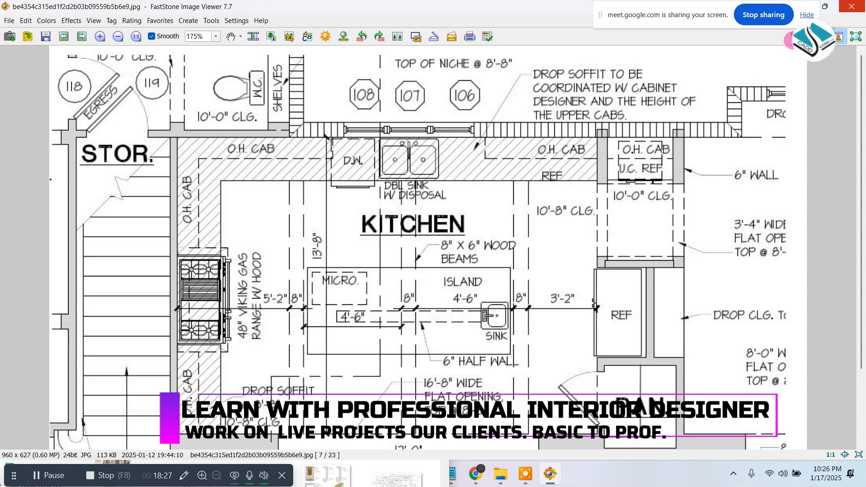
pyautogui.click(850, 8)
pyautogui.click(598, 144)
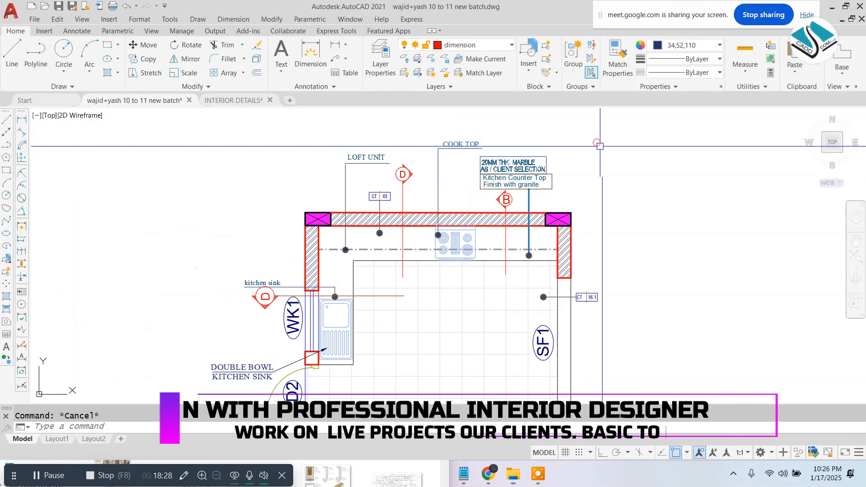
# Step: Add a multileader reading OPEN AREA - WIDE- 4'6" that points to the opening beside the SF1 label
pyautogui.moveTo(582, 292)
pyautogui.mouseDown(button='middle')
pyautogui.moveTo(553, 272)
pyautogui.moveTo(544, 248)
pyautogui.mouseUp(button='middle')
pyautogui.scroll(2, 534, 293)
pyautogui.scroll(-2, 534, 294)
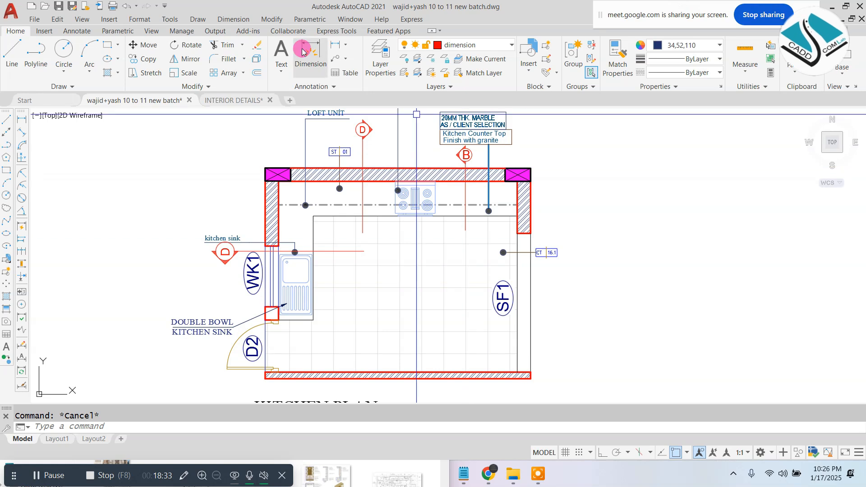
pyautogui.click(346, 63)
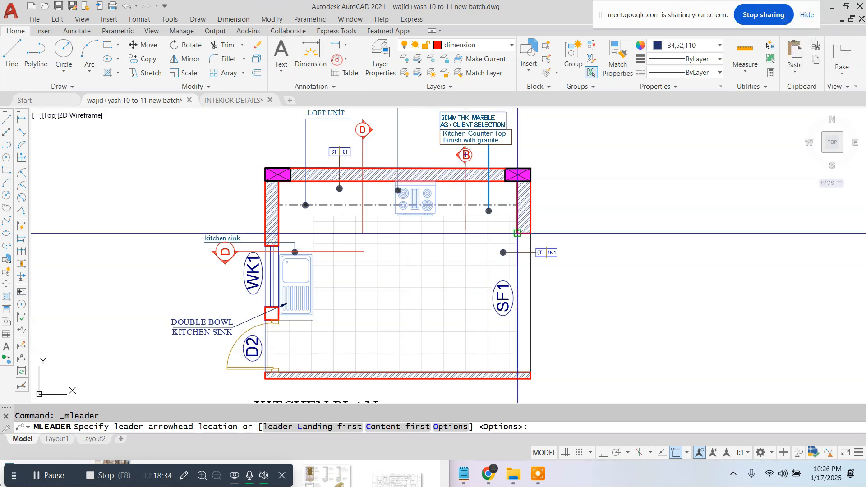
pyautogui.scroll(2, 547, 289)
pyautogui.click(514, 282)
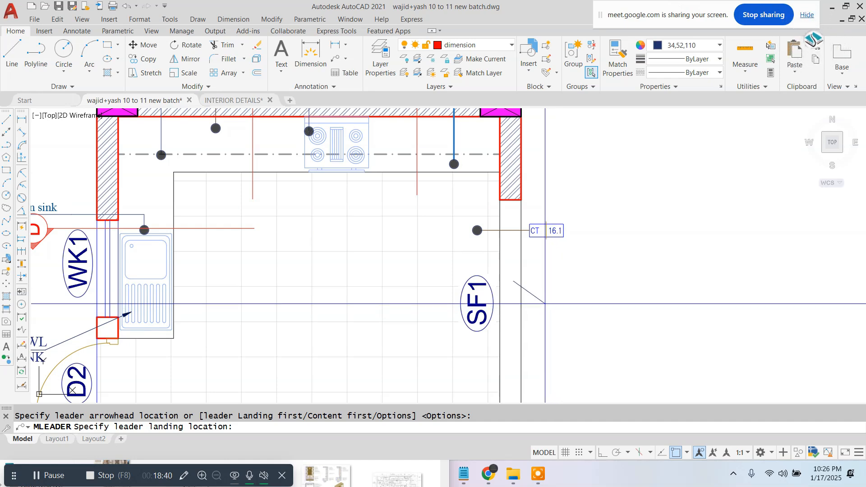
pyautogui.scroll(2, 516, 305)
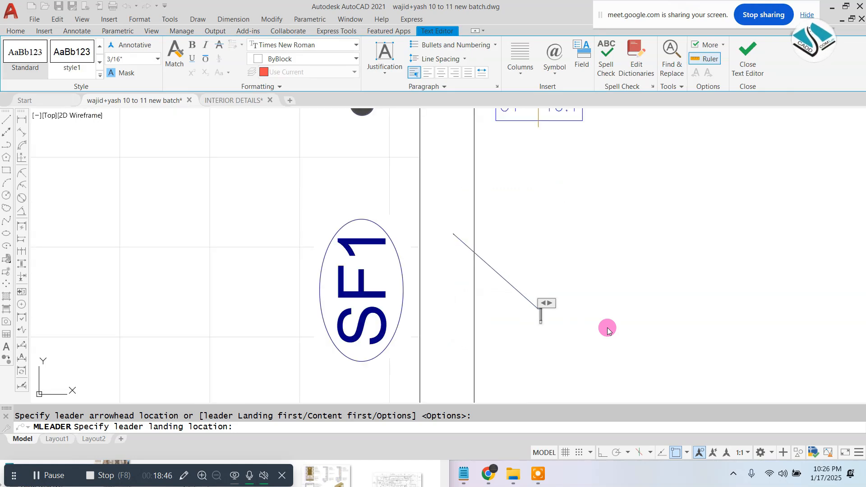
pyautogui.write('OP')
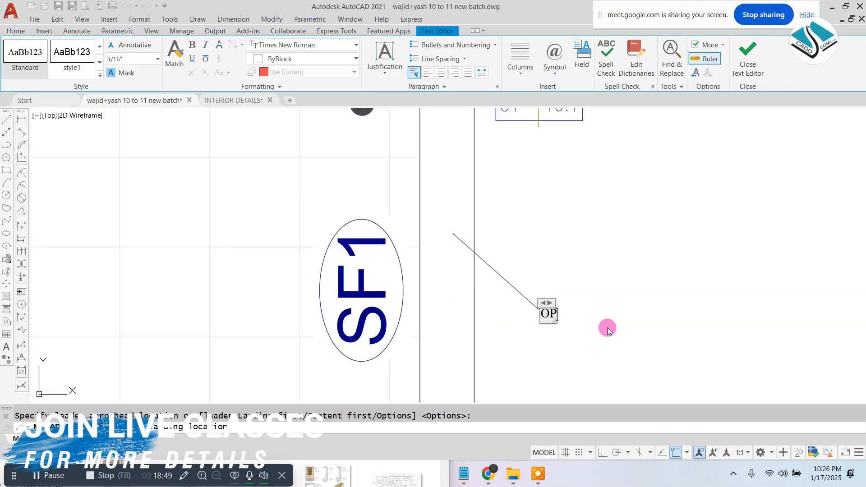
pyautogui.write('EN AREA - WIDE- 4\'6"')
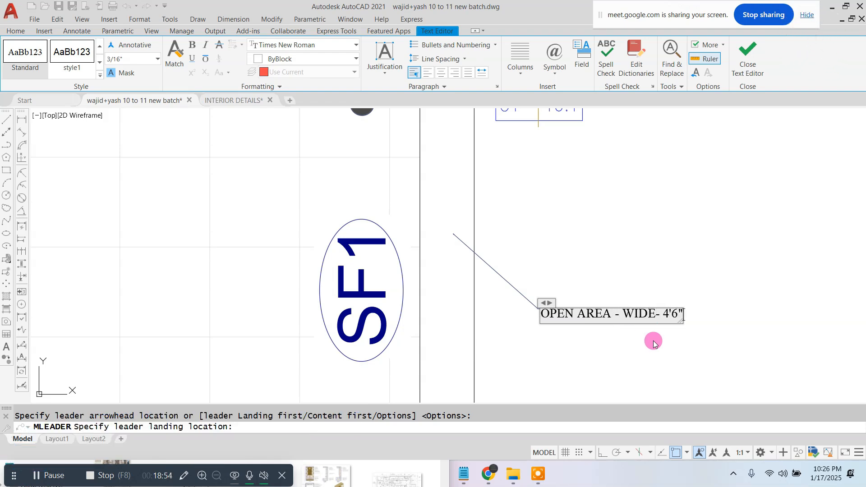
pyautogui.press('Escape')
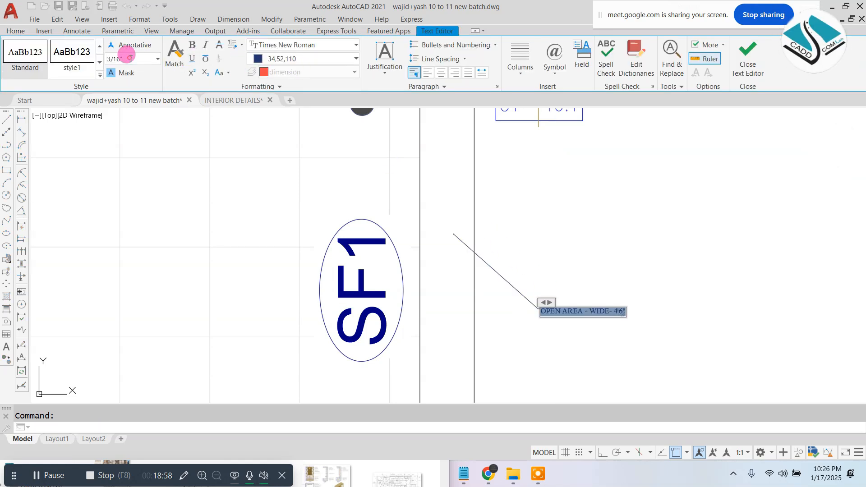
# Step: Set the text height of the open area multileader note to 4"
pyautogui.click(131, 58)
pyautogui.write('4')
pyautogui.press('Return')
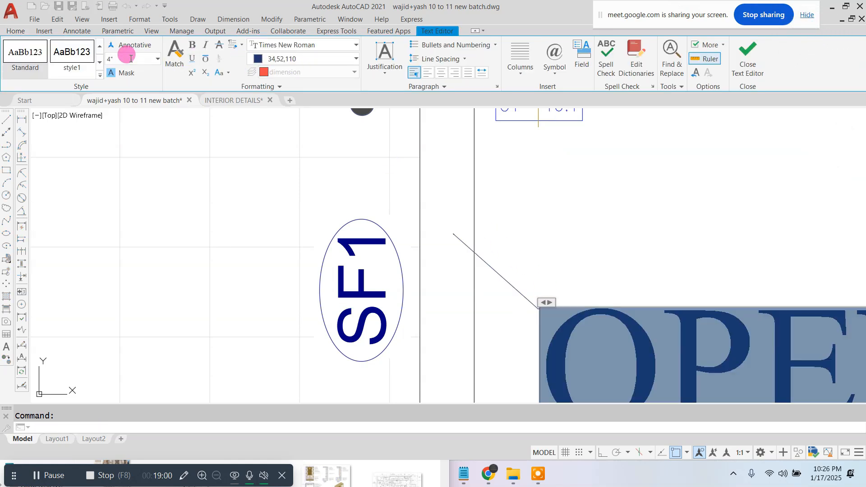
# Step: Set the arrowhead size of the open area multileader to 4" in its properties and deselect it
pyautogui.click(460, 148)
pyautogui.click(498, 291)
pyautogui.write('c')
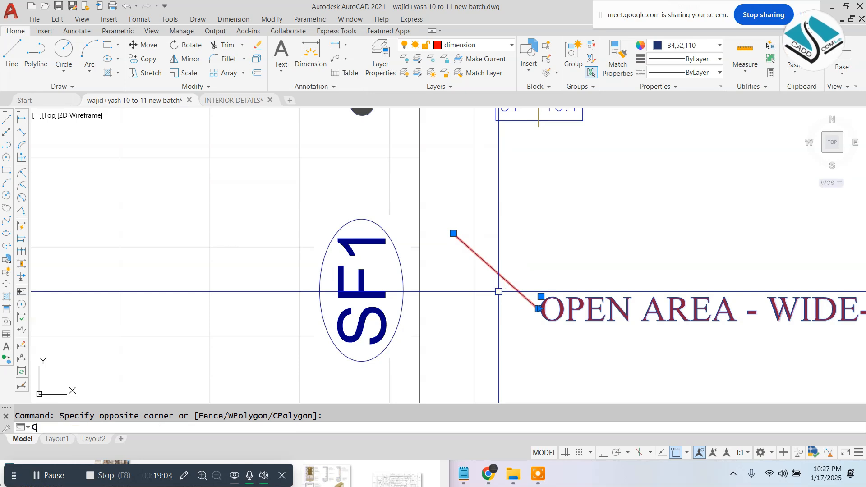
pyautogui.write('h')
pyautogui.press('Return')
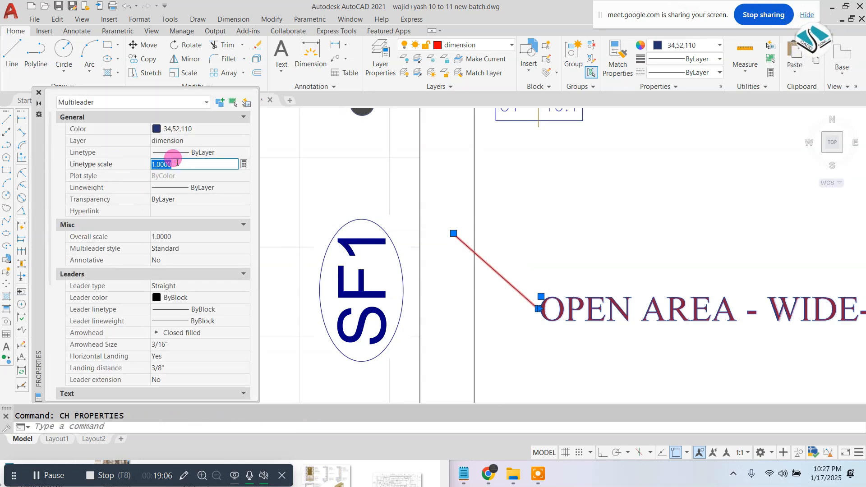
pyautogui.write('4"')
pyautogui.press('Return')
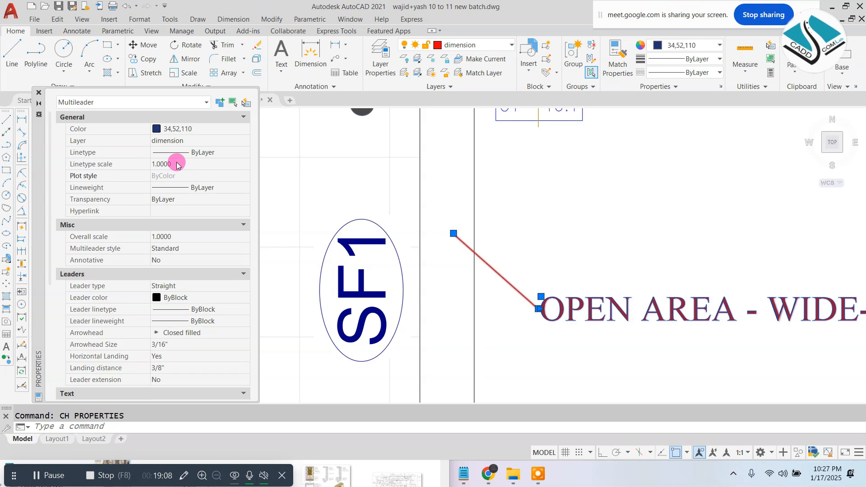
pyautogui.scroll(-5, 171, 228)
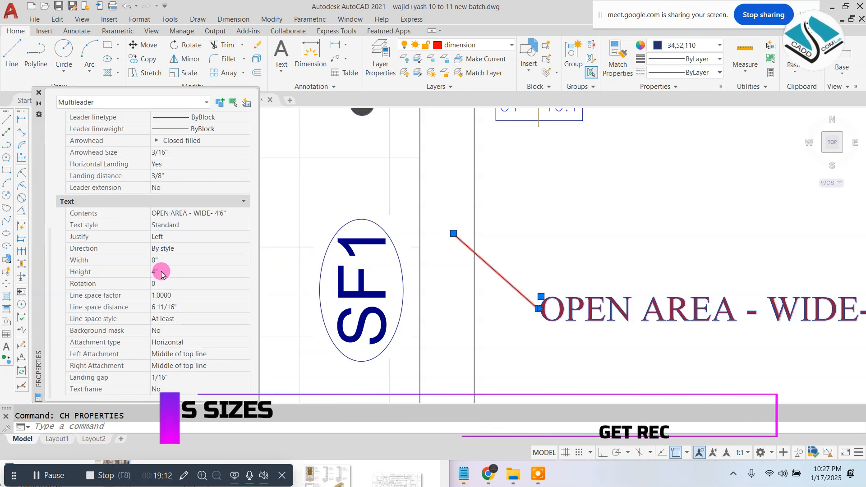
pyautogui.click(175, 152)
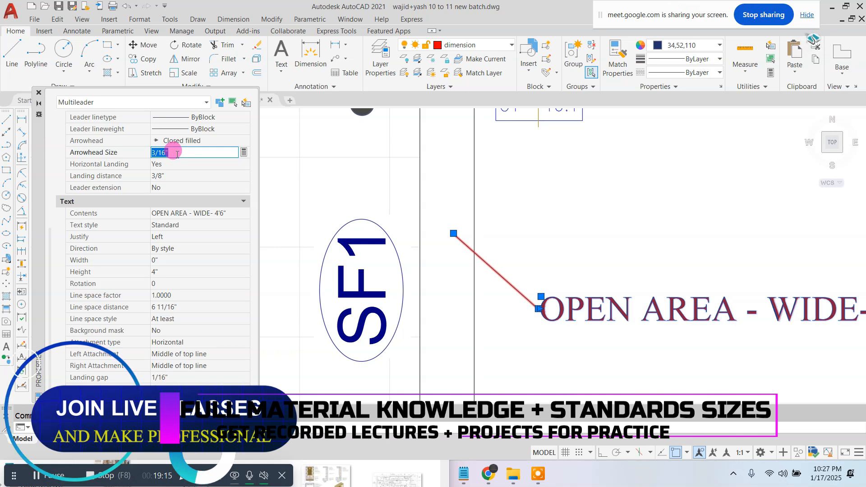
pyautogui.write('3"')
pyautogui.press('Return')
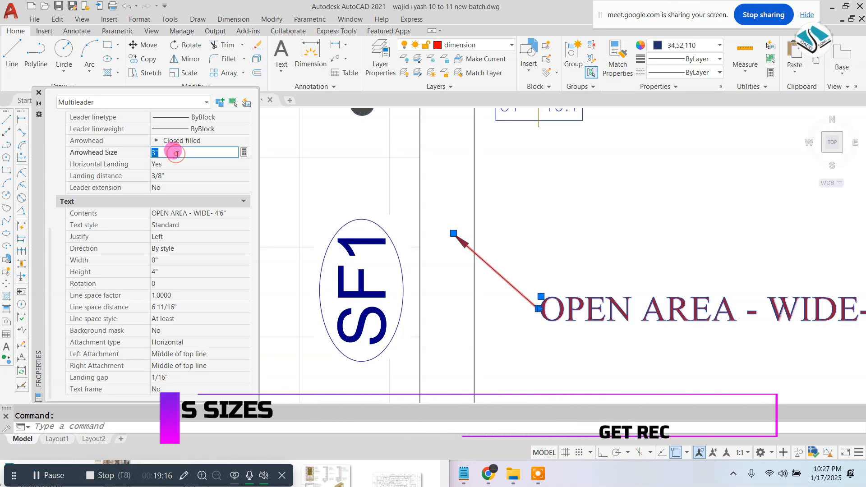
pyautogui.write('4"')
pyautogui.press('Tab')
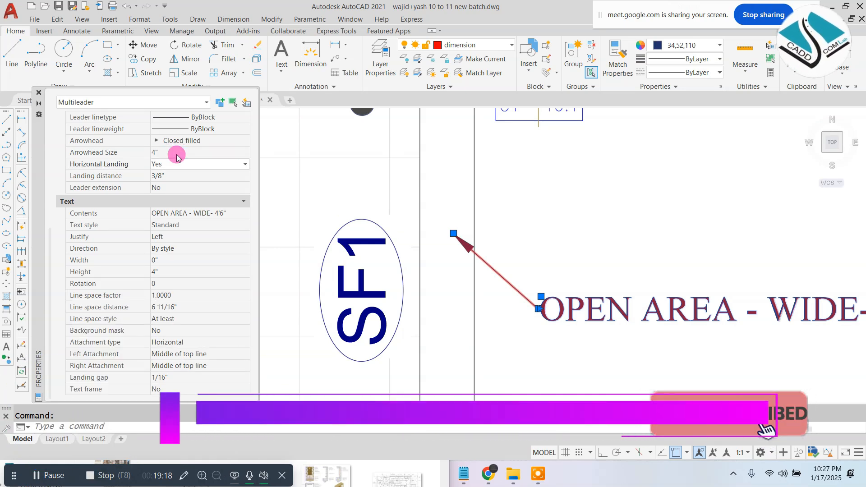
pyautogui.click(39, 93)
pyautogui.press('Escape')
# Step: Copy the round D2 A 1.20 door tag with its leader line from the reference plan to door D2's swing arc on the working plan
pyautogui.scroll(-3, 466, 241)
pyautogui.scroll(-1, 510, 247)
pyautogui.moveTo(421, 203)
pyautogui.mouseDown(button='middle')
pyautogui.moveTo(455, 225)
pyautogui.moveTo(441, 249)
pyautogui.mouseUp(button='middle')
pyautogui.scroll(1, 447, 218)
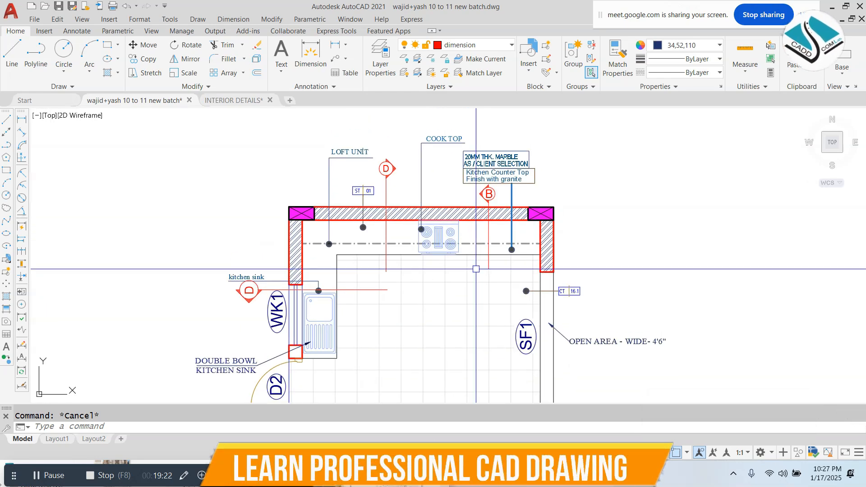
pyautogui.moveTo(388, 282); pyautogui.dragTo(422, 219, button='middle')
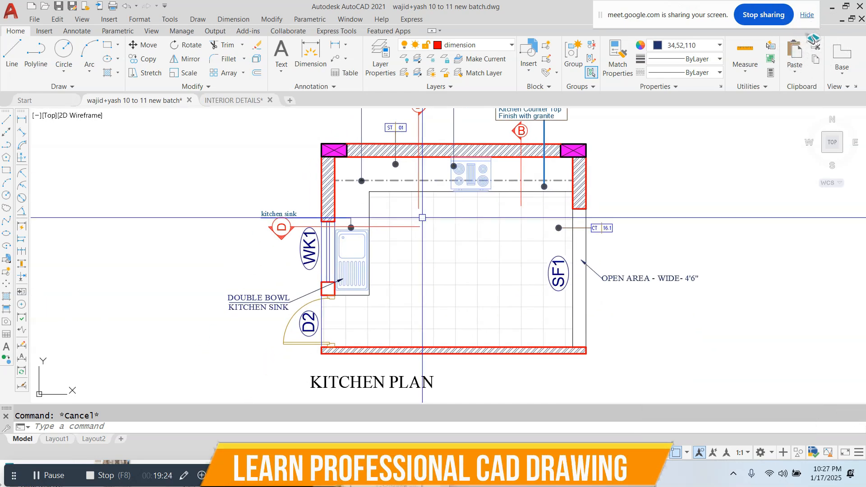
pyautogui.scroll(-4, 422, 218)
pyautogui.moveTo(339, 209); pyautogui.dragTo(479, 224, button='middle')
pyautogui.scroll(8, 188, 256)
pyautogui.click(209, 198)
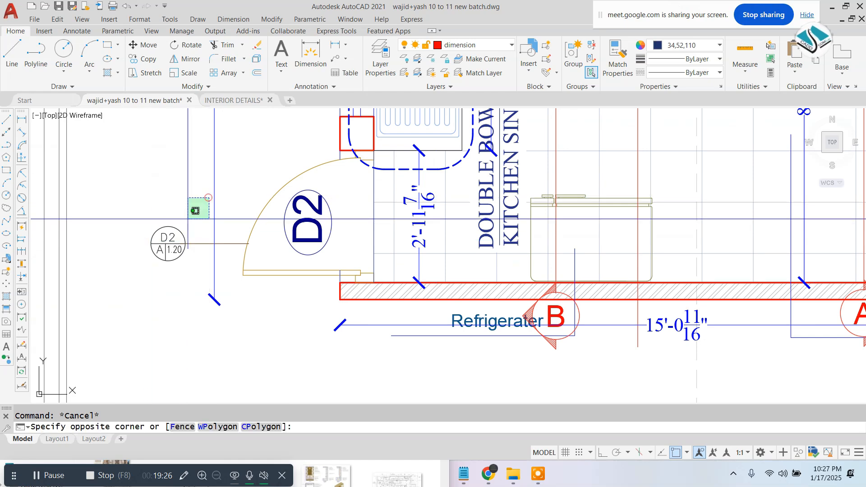
pyautogui.click(124, 266)
pyautogui.press('Return')
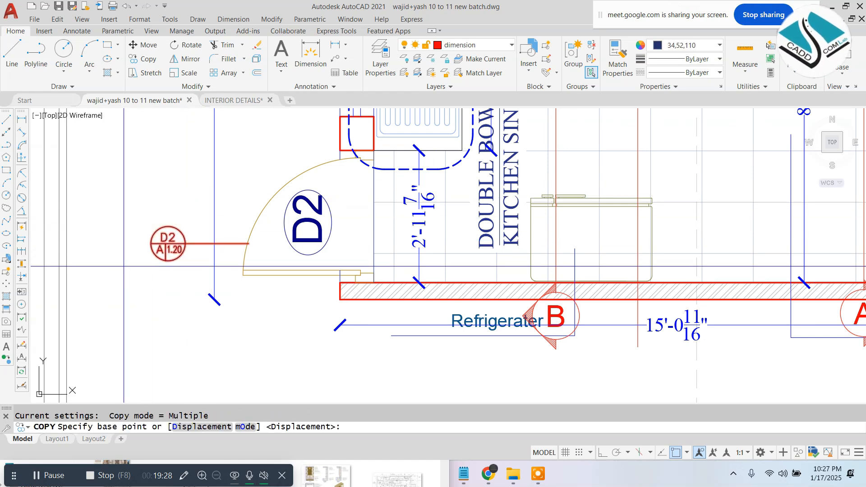
pyautogui.click(249, 243)
pyautogui.scroll(-4, 181, 250)
pyautogui.moveTo(508, 293); pyautogui.dragTo(150, 310, button='middle')
pyautogui.scroll(4, 686, 301)
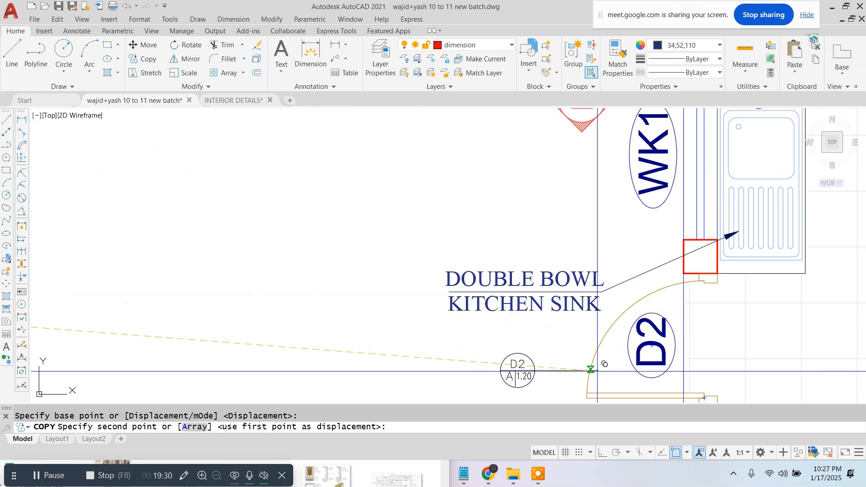
pyautogui.click(597, 366)
pyautogui.press('Escape')
# Step: Copy the refrigerator symbol from the reference plan to the empty space outside the working plan, below the open area note
pyautogui.scroll(-4, 486, 325)
pyautogui.moveTo(629, 311); pyautogui.dragTo(487, 311, button='middle')
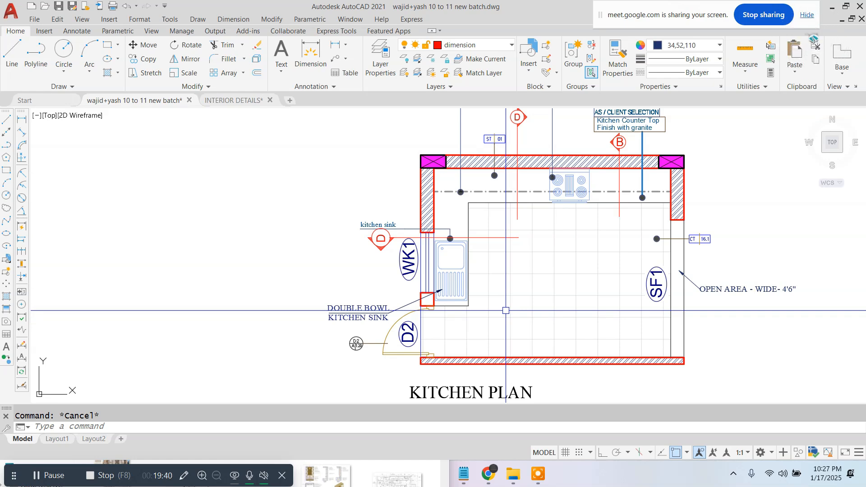
pyautogui.scroll(-2, 522, 265)
pyautogui.scroll(4, 222, 283)
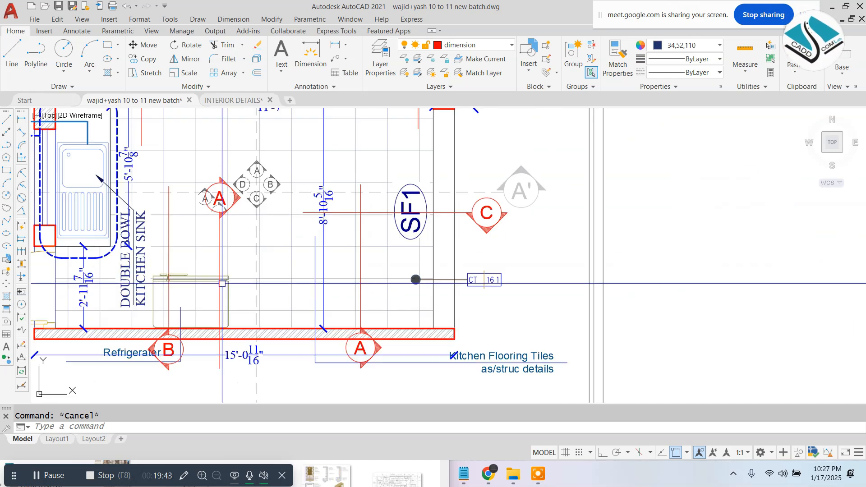
pyautogui.scroll(2, 218, 281)
pyautogui.click(214, 280)
pyautogui.moveTo(106, 264); pyautogui.dragTo(228, 230, button='middle')
pyautogui.press('Escape')
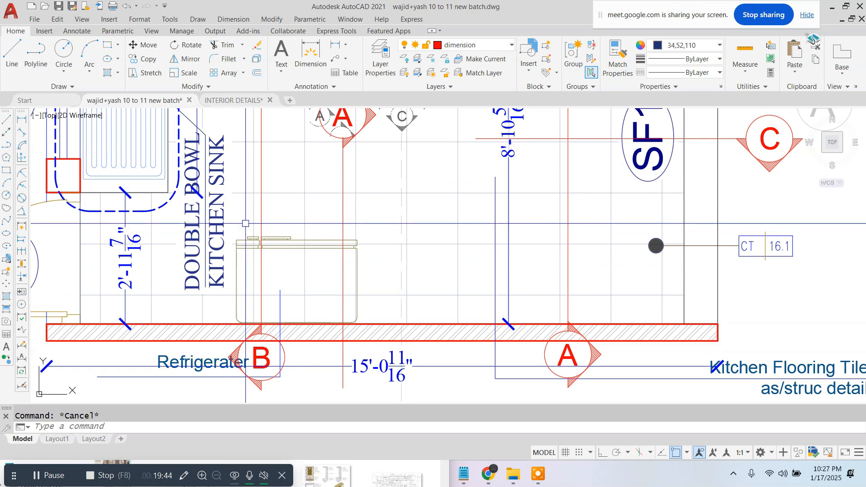
pyautogui.click(233, 223)
pyautogui.click(361, 328)
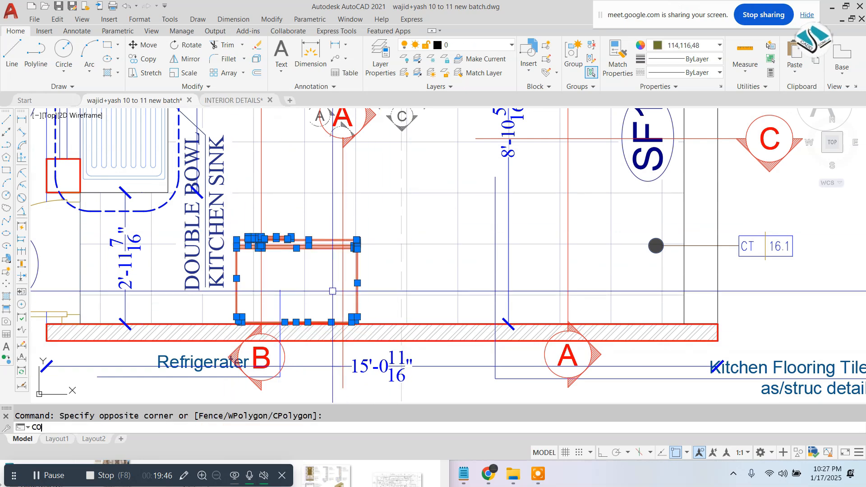
pyautogui.press('Return')
pyautogui.click(333, 291)
pyautogui.scroll(-6, 330, 290)
pyautogui.moveTo(613, 295); pyautogui.dragTo(532, 286, button='middle')
pyautogui.scroll(5, 537, 286)
pyautogui.click(769, 312)
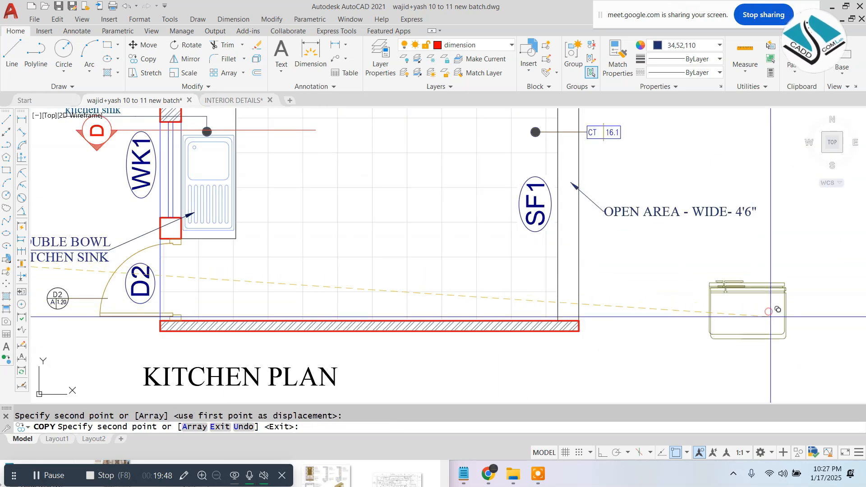
pyautogui.press('Escape')
# Step: Group the copied refrigerator's objects and move the group inside the kitchen against the lower wall, near door D2
pyautogui.click(808, 264)
pyautogui.click(659, 358)
pyautogui.click(573, 55)
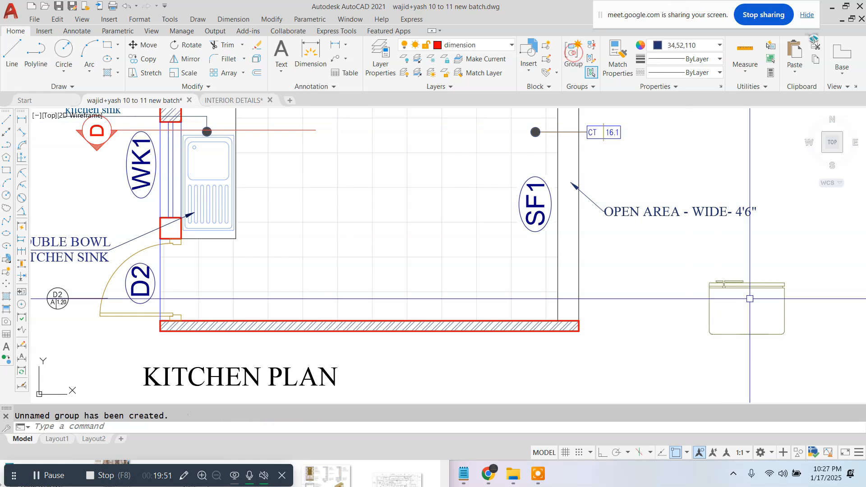
pyautogui.click(712, 335)
pyautogui.click(713, 338)
pyautogui.write('m')
pyautogui.press('Return')
pyautogui.click(759, 324)
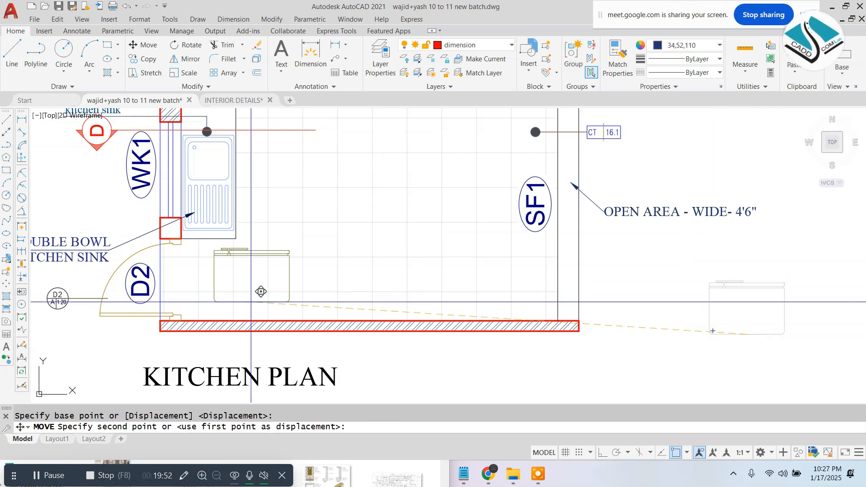
pyautogui.click(304, 317)
pyautogui.press('Escape')
pyautogui.moveTo(244, 289); pyautogui.dragTo(356, 311, button='middle')
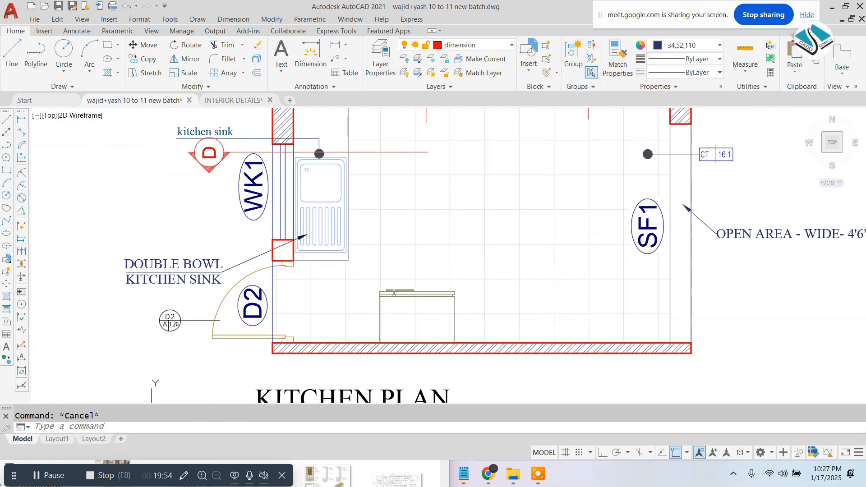
pyautogui.click(203, 264)
pyautogui.click(203, 263)
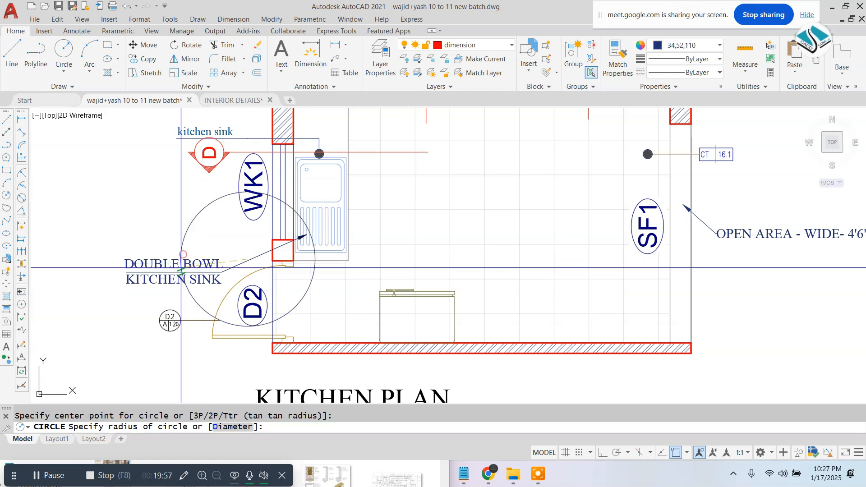
pyautogui.press('Escape')
# Step: Copy the DOUBLE BOWL KITCHEN SINK label text onto the refrigerator symbol
pyautogui.click(180, 269)
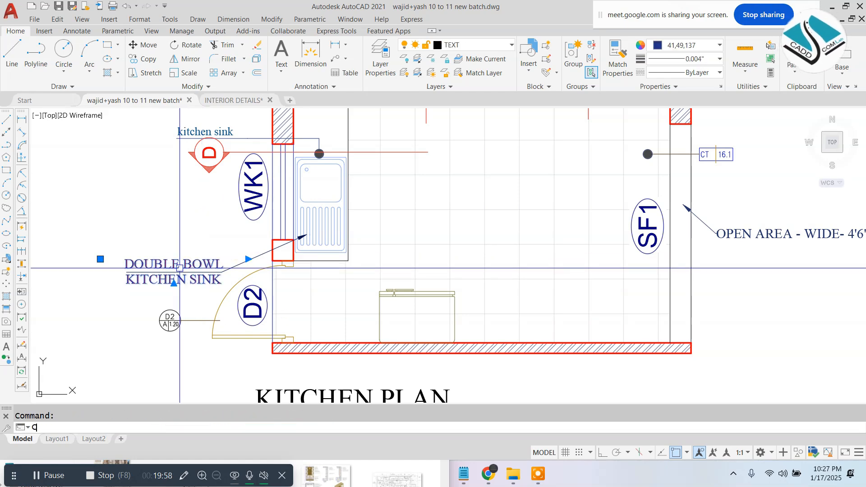
pyautogui.write('CO')
pyautogui.press('Return')
pyautogui.click(180, 259)
pyautogui.click(429, 300)
pyautogui.press('Return')
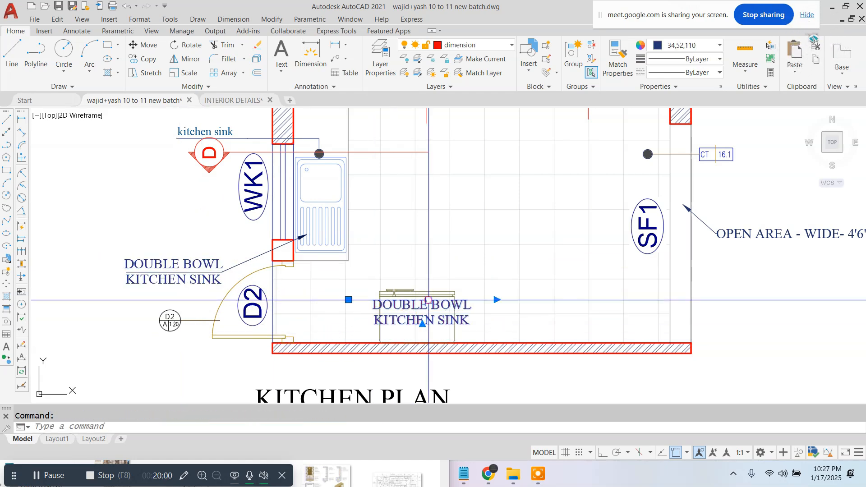
# Step: Replace the text of the copied label on the refrigerator with FRIDGE
pyautogui.doubleClick(428, 300)
pyautogui.scroll(-8, 428, 301)
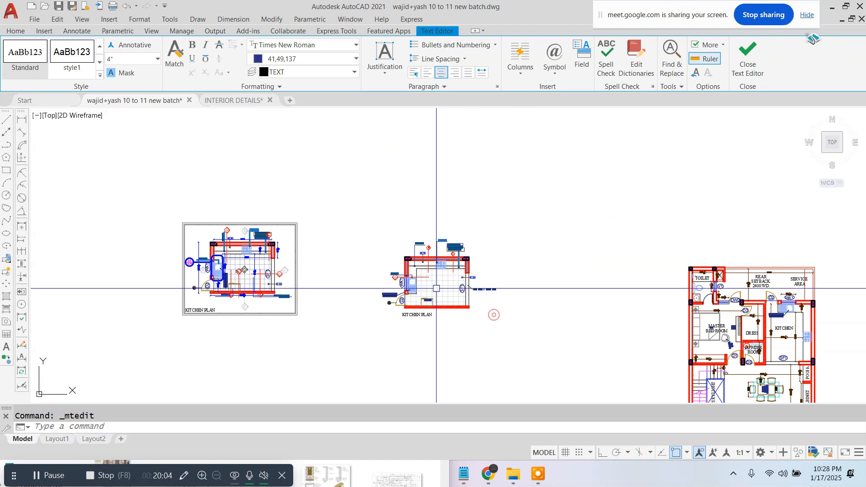
pyautogui.press('Escape')
# Step: Move the FRIDGE label slightly down so it sits in the middle of the refrigerator outline
pyautogui.scroll(8, 413, 324)
pyautogui.write('m')
pyautogui.press('Return')
pyautogui.click(472, 280)
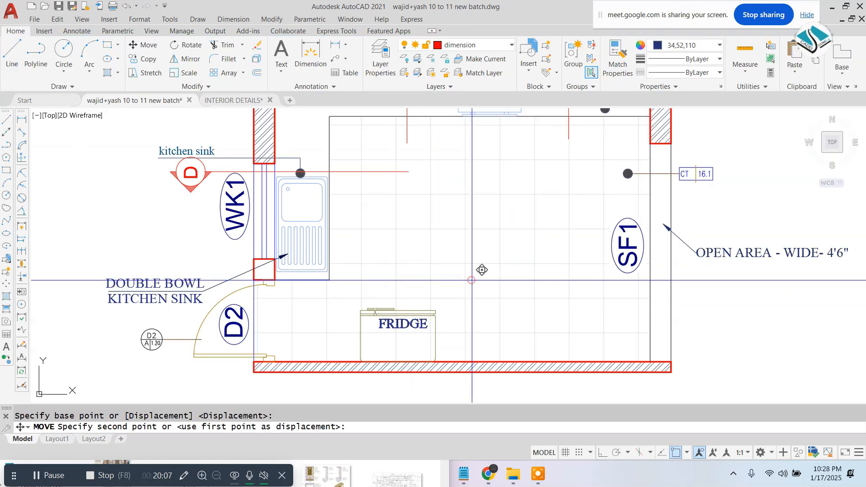
pyautogui.click(470, 291)
pyautogui.press('Escape')
pyautogui.scroll(-2, 413, 242)
pyautogui.moveTo(413, 242); pyautogui.dragTo(413, 291, button='middle')
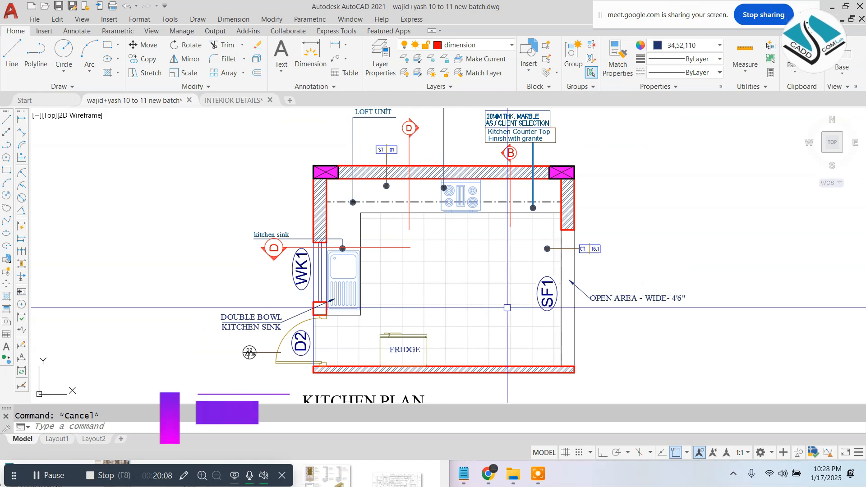
pyautogui.scroll(-3, 497, 263)
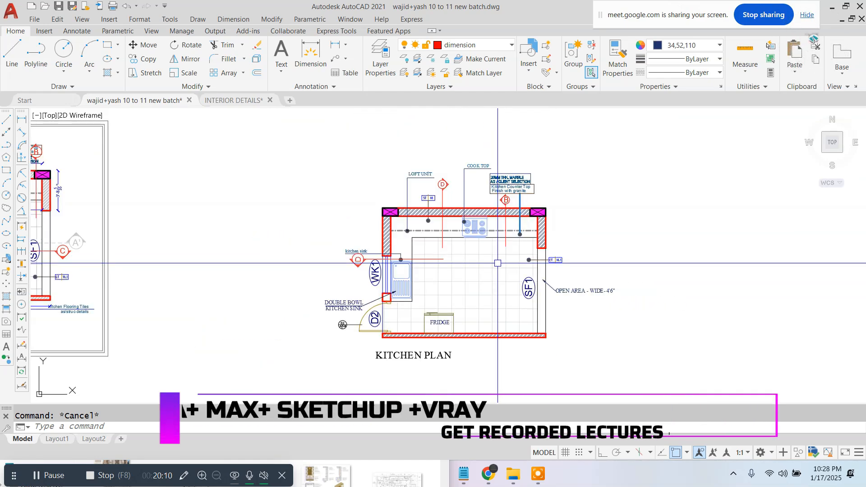
# Step: Move the four-way A-B-C-D elevation marker from the reference plan to the middle of the working kitchen plan's floor
pyautogui.moveTo(497, 263); pyautogui.dragTo(636, 256, button='middle')
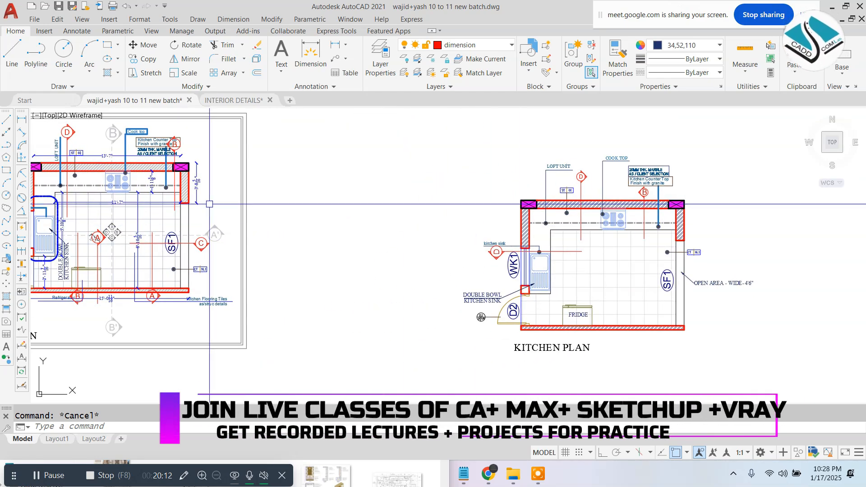
pyautogui.scroll(4, 74, 217)
pyautogui.moveTo(258, 235); pyautogui.dragTo(381, 240, button='middle')
pyautogui.scroll(4, 289, 250)
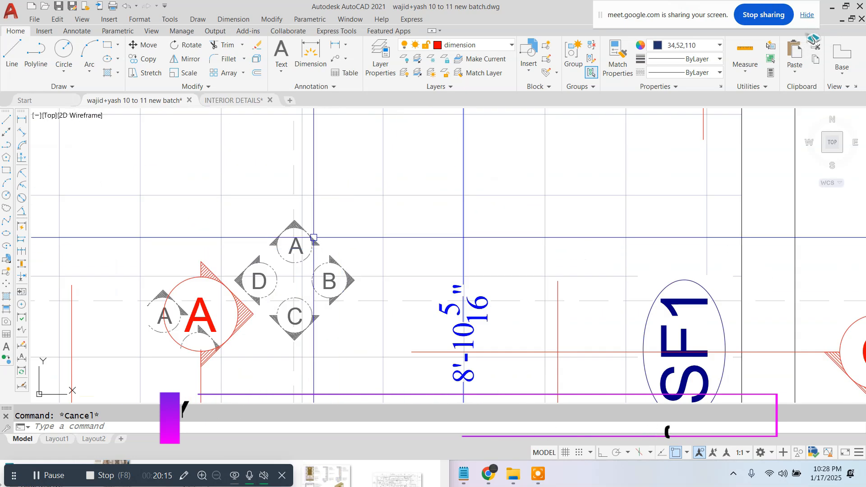
pyautogui.click(239, 174)
pyautogui.click(377, 365)
pyautogui.click(226, 242)
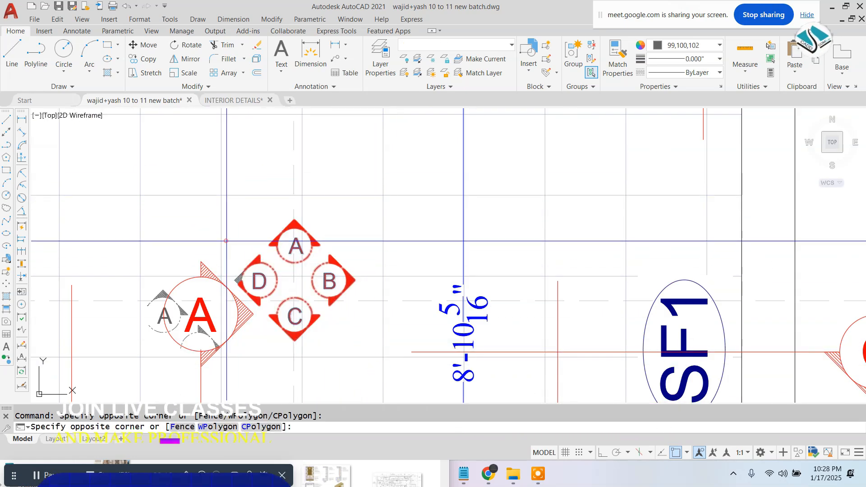
pyautogui.click(272, 310)
pyautogui.write('m')
pyautogui.press('space')
pyautogui.click(311, 278)
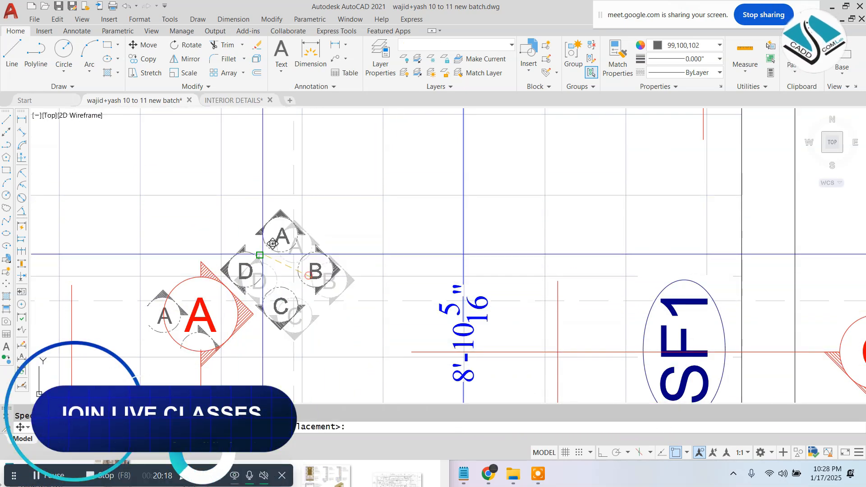
pyautogui.scroll(-7, 235, 256)
pyautogui.moveTo(780, 284); pyautogui.dragTo(441, 292, button='middle')
pyautogui.scroll(4, 405, 287)
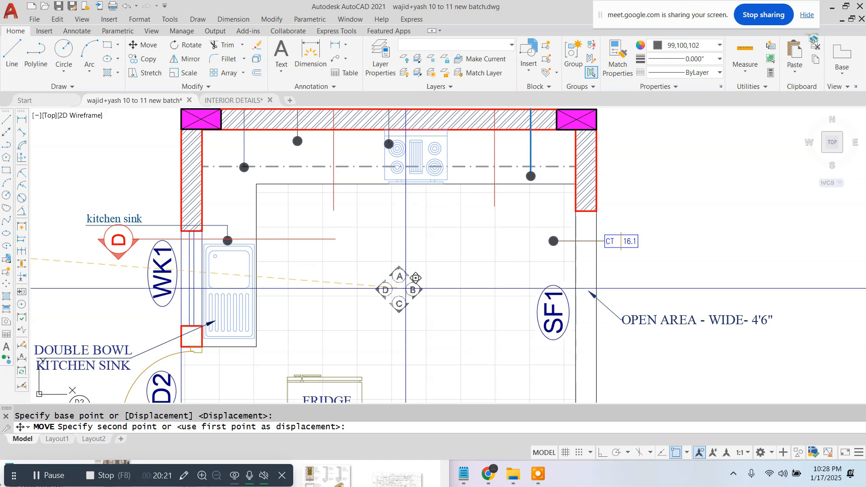
pyautogui.press('Escape')
# Step: Group all objects of the A-B-C-D elevation marker on the working kitchen plan
pyautogui.scroll(4, 392, 282)
pyautogui.press('Escape')
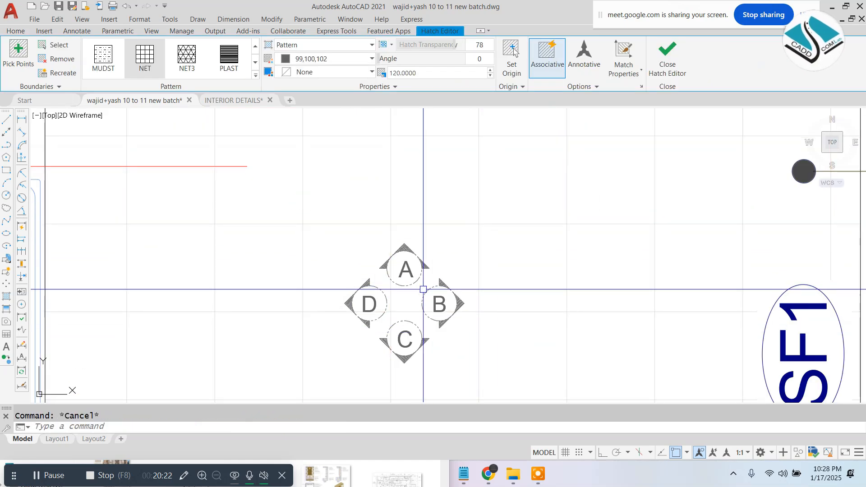
pyautogui.click(265, 202)
pyautogui.click(516, 389)
pyautogui.click(570, 52)
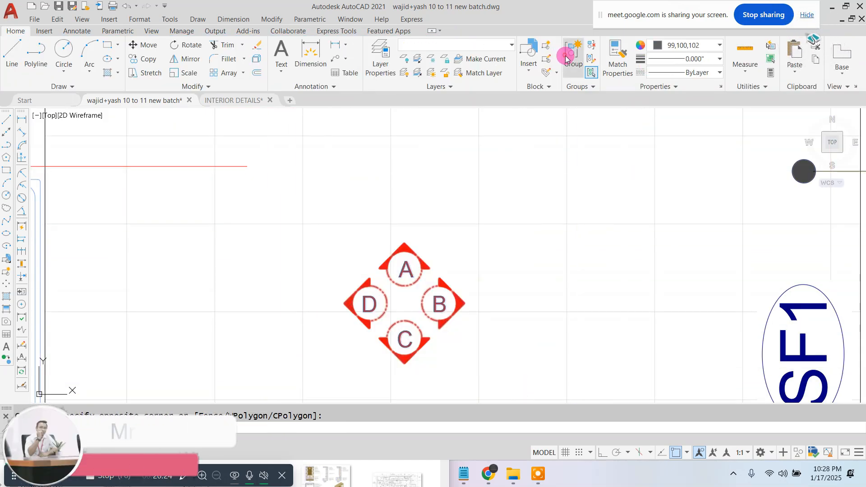
pyautogui.press('Escape')
# Step: Change the elevation marker group's colour to dark green 19,103,52
pyautogui.click(425, 262)
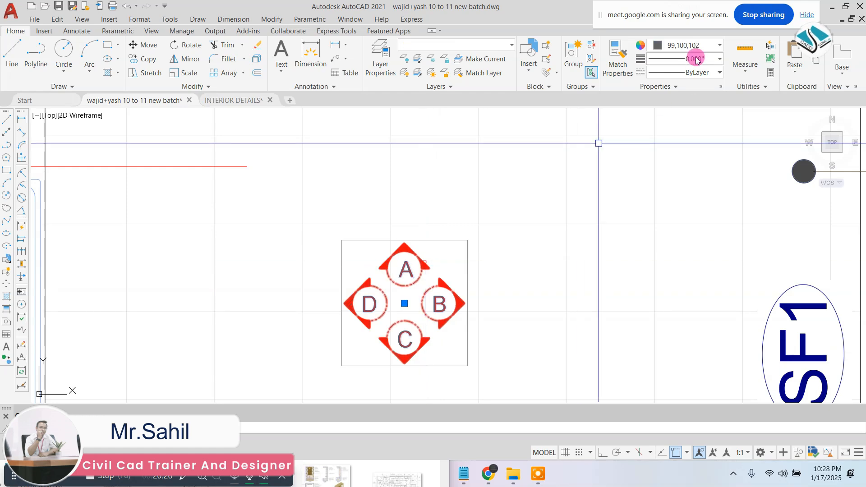
pyautogui.click(704, 45)
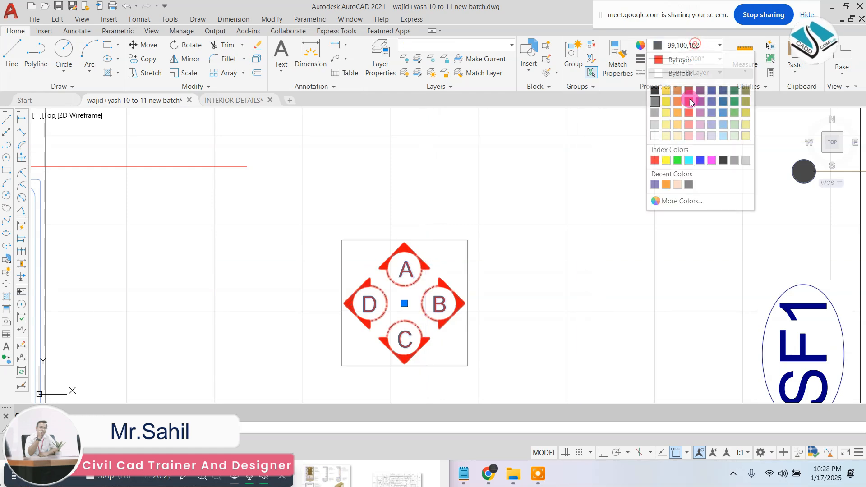
pyautogui.click(732, 91)
pyautogui.press('Escape')
pyautogui.scroll(-6, 519, 221)
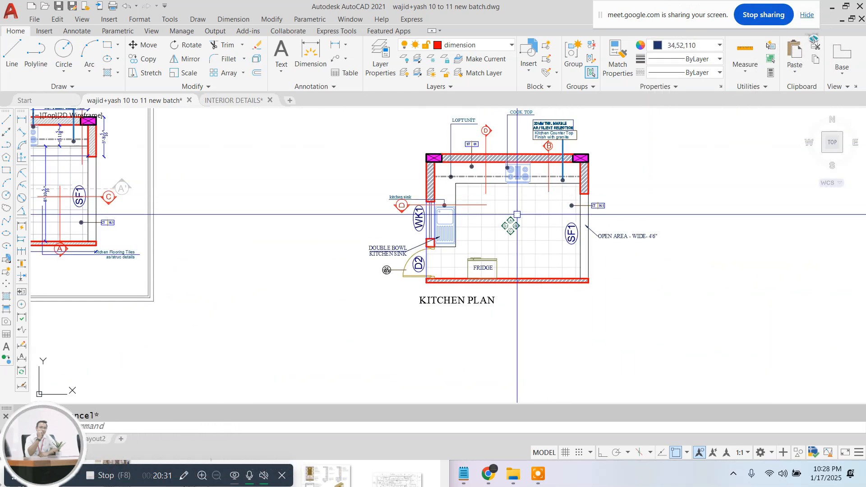
# Step: Scale up the green elevation marker group until it is nearly as wide as the fridge symbol
pyautogui.scroll(5, 515, 222)
pyautogui.scroll(-5, 515, 223)
pyautogui.click(507, 234)
pyautogui.scroll(5, 504, 237)
pyautogui.write('sc')
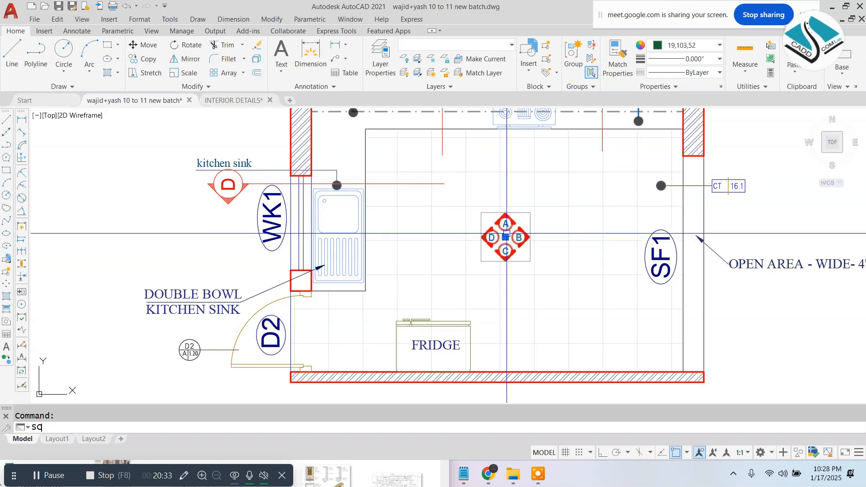
pyautogui.press('Return')
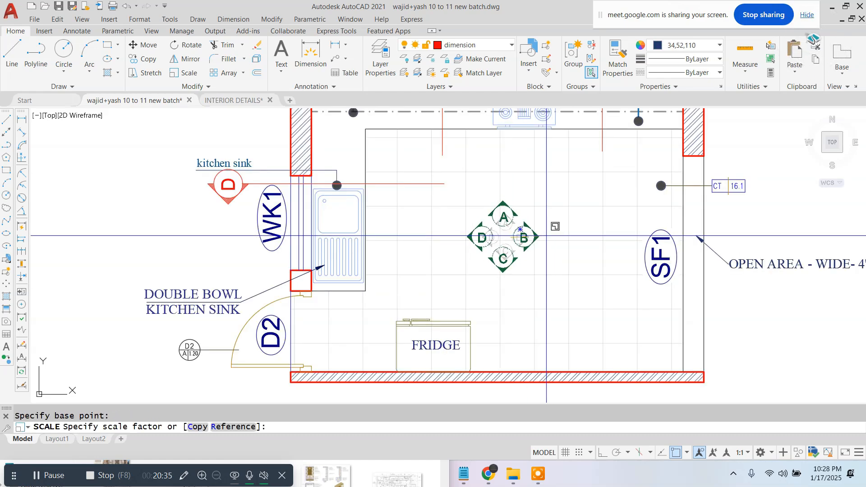
pyautogui.press('Escape')
# Step: Copy the D2 / 01 / A4 detail callout with its dashed rounded outline from the reference plan around the working plan's kitchen sink
pyautogui.scroll(-2, 684, 240)
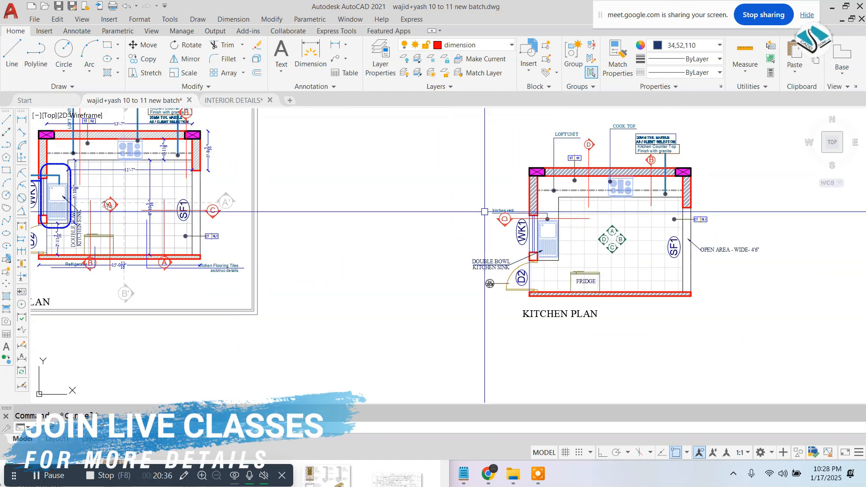
pyautogui.moveTo(426, 215); pyautogui.dragTo(559, 225, button='middle')
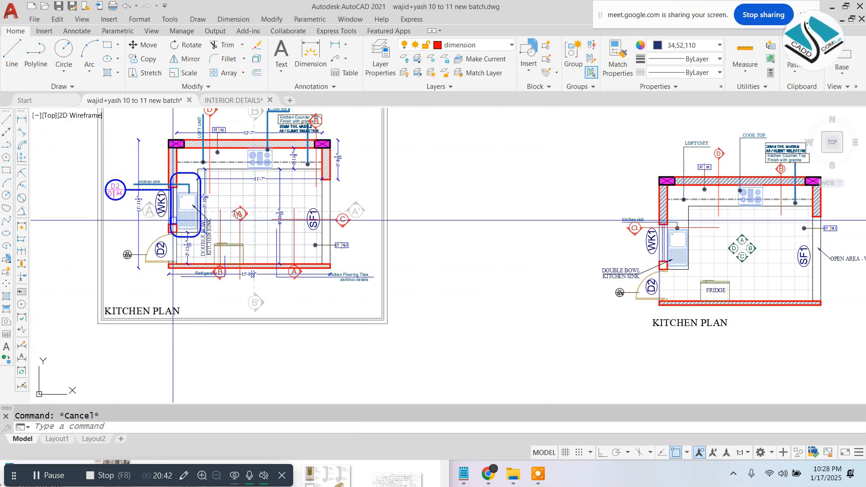
pyautogui.scroll(6, 103, 192)
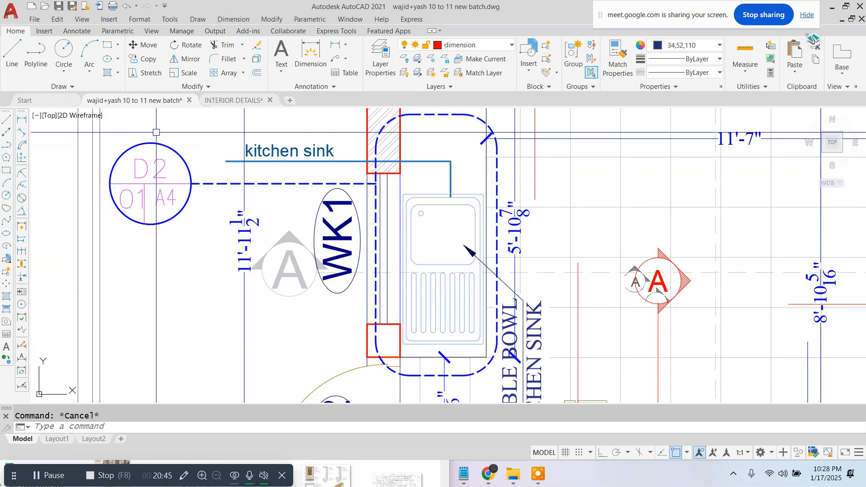
pyautogui.click(159, 128)
pyautogui.click(122, 250)
pyautogui.click(206, 182)
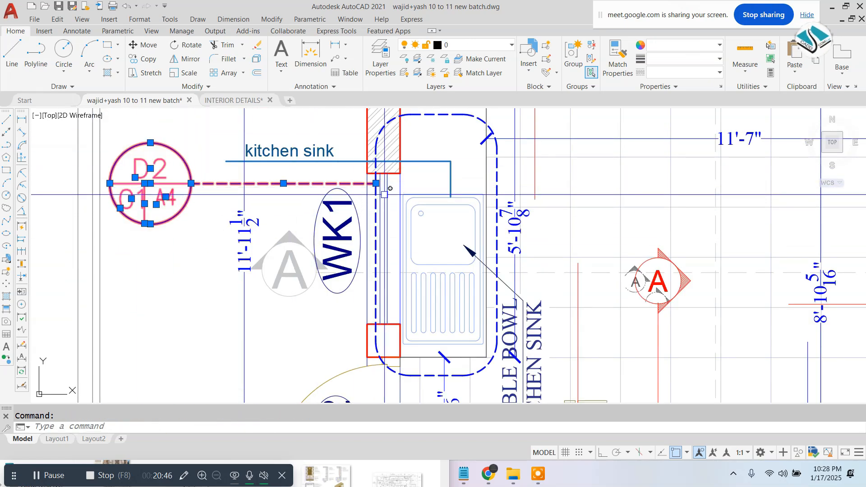
pyautogui.click(375, 200)
pyautogui.press('space')
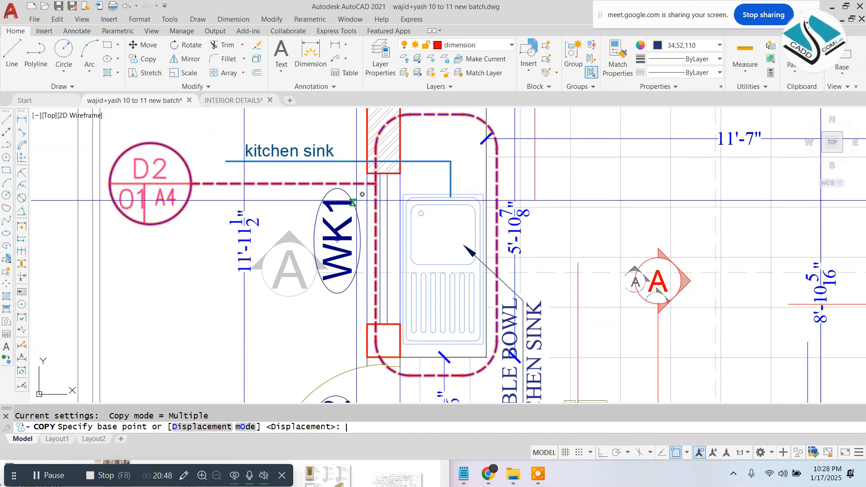
pyautogui.click(451, 246)
pyautogui.scroll(-6, 88, 228)
pyautogui.scroll(4, 637, 258)
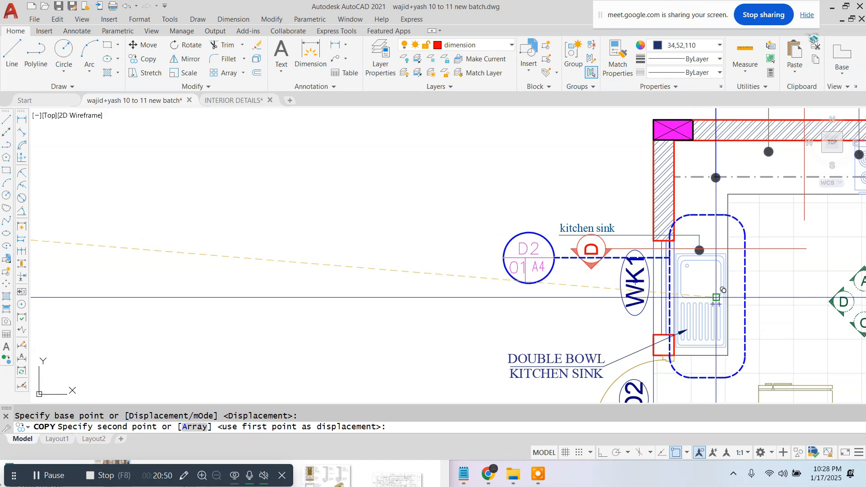
pyautogui.click(707, 301)
pyautogui.scroll(-6, 675, 286)
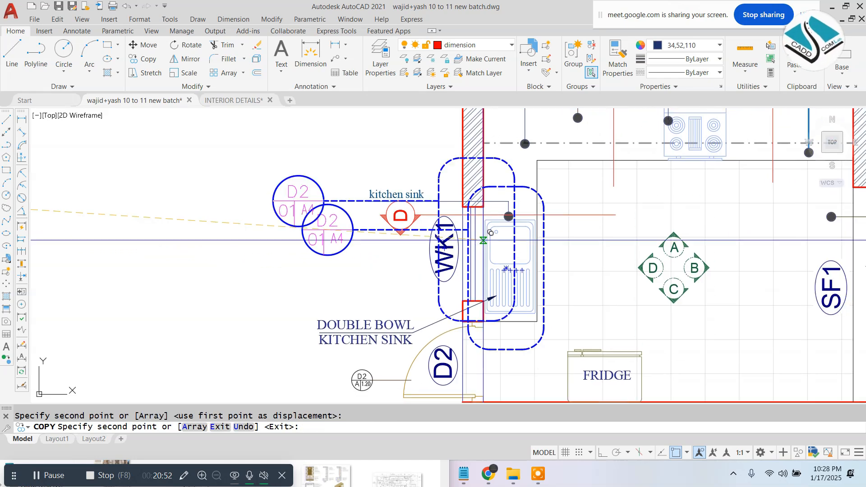
pyautogui.press('Escape')
# Step: Copy the Kitchen Flooring Tiles leader and text from the reference plan to the working plan, with the leader crossing the lower wall between FRIDGE and SF1
pyautogui.moveTo(536, 235); pyautogui.dragTo(554, 232, button='middle')
pyautogui.scroll(-3, 548, 232)
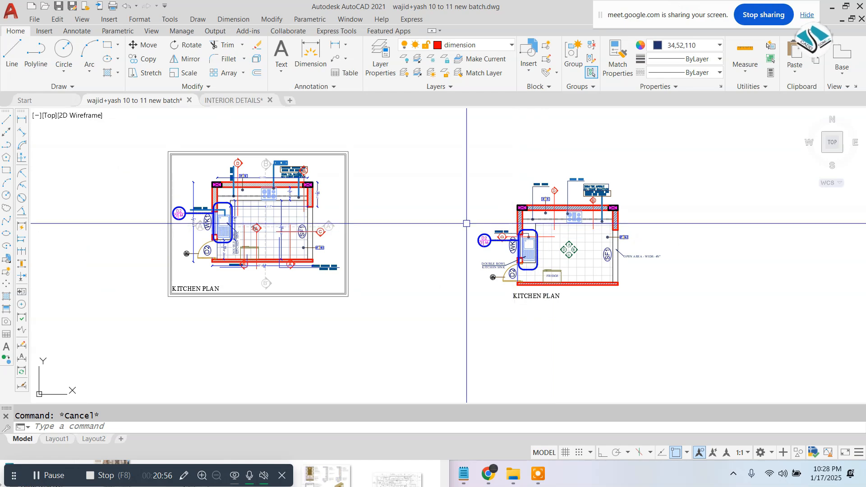
pyautogui.scroll(3, 355, 216)
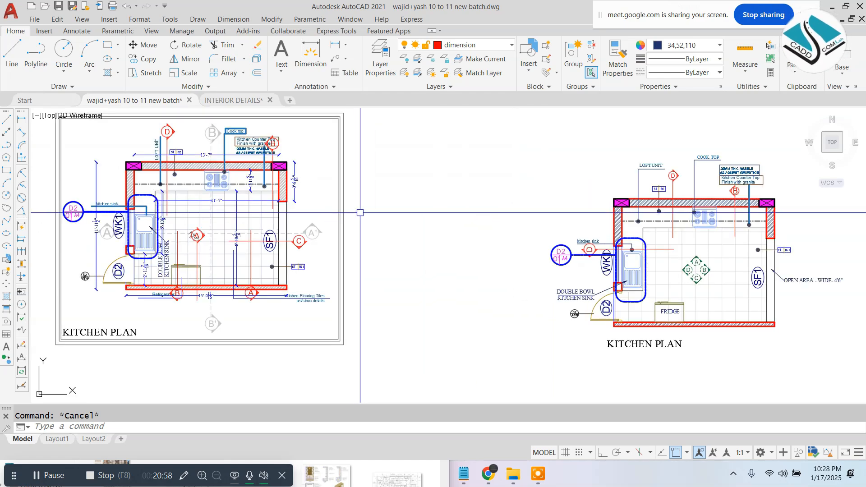
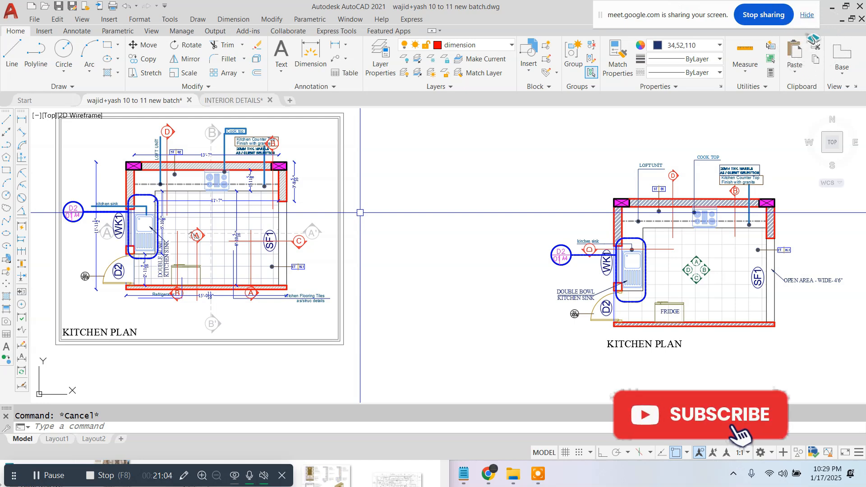
pyautogui.scroll(6, 278, 298)
pyautogui.click(474, 266)
pyautogui.click(396, 321)
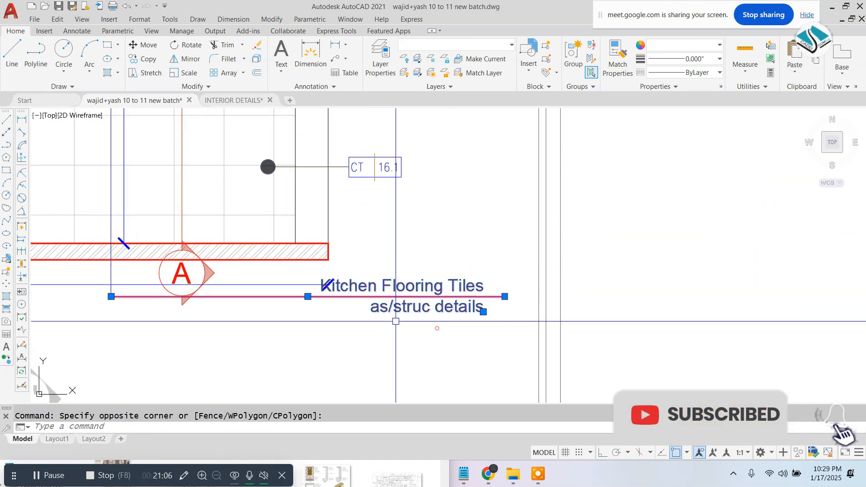
pyautogui.write('co')
pyautogui.press('Return')
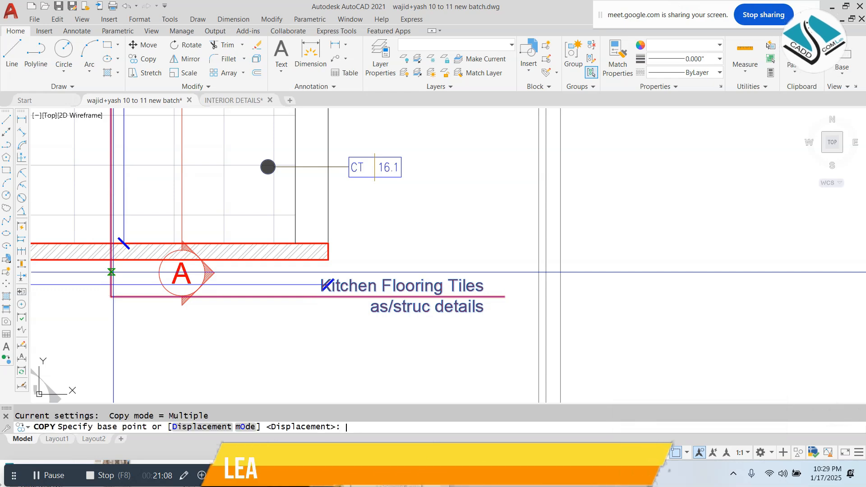
pyautogui.scroll(-2, 163, 254)
pyautogui.click(131, 165)
pyautogui.moveTo(562, 231); pyautogui.dragTo(135, 181, button='middle')
pyautogui.moveTo(789, 216); pyautogui.dragTo(323, 215, button='middle')
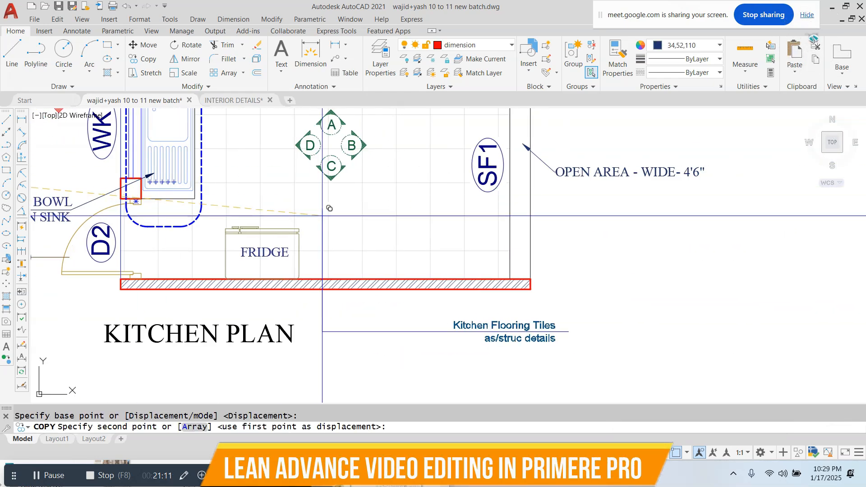
pyautogui.click(431, 187)
pyautogui.press('Escape')
pyautogui.press('Escape')
pyautogui.scroll(-3, 612, 290)
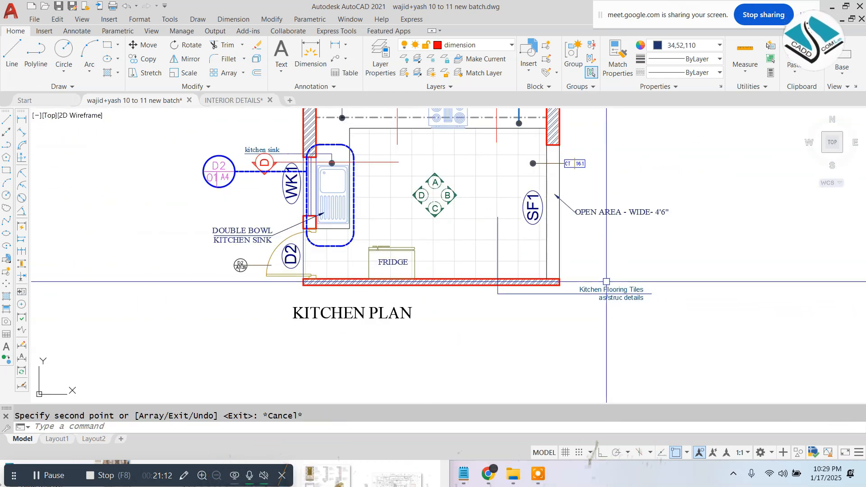
# Step: Format the copied Kitchen Flooring Tiles note in Arial Narrow and convert its text to uppercase
pyautogui.scroll(1, 611, 290)
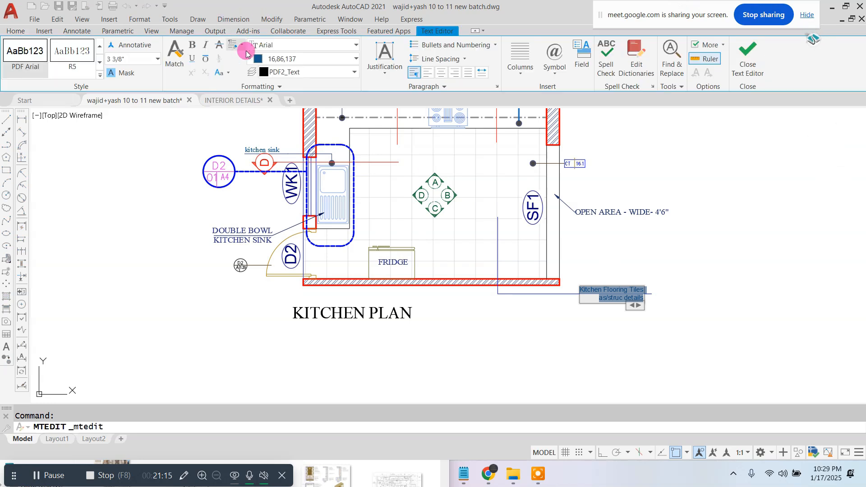
pyautogui.click(311, 45)
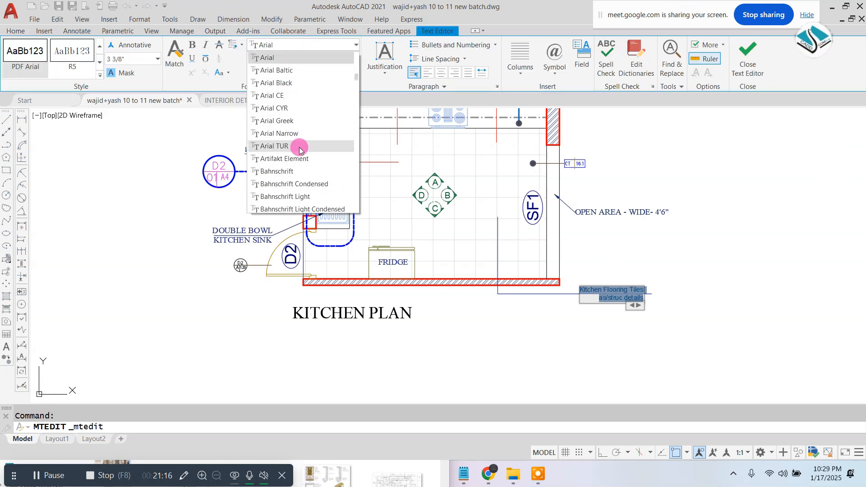
pyautogui.click(311, 135)
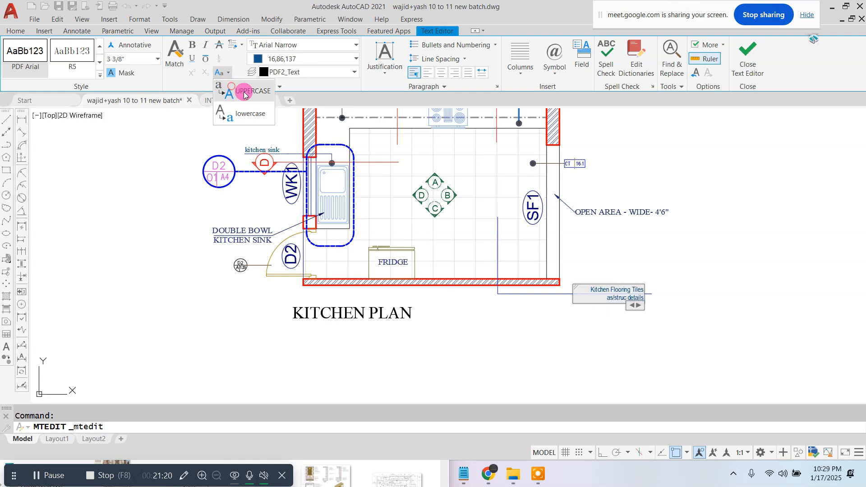
pyautogui.click(244, 95)
pyautogui.click(627, 283)
# Step: Move the KITCHEN FLOORING TILES text slightly down so its two lines sit on either side of the leader line
pyautogui.scroll(2, 627, 283)
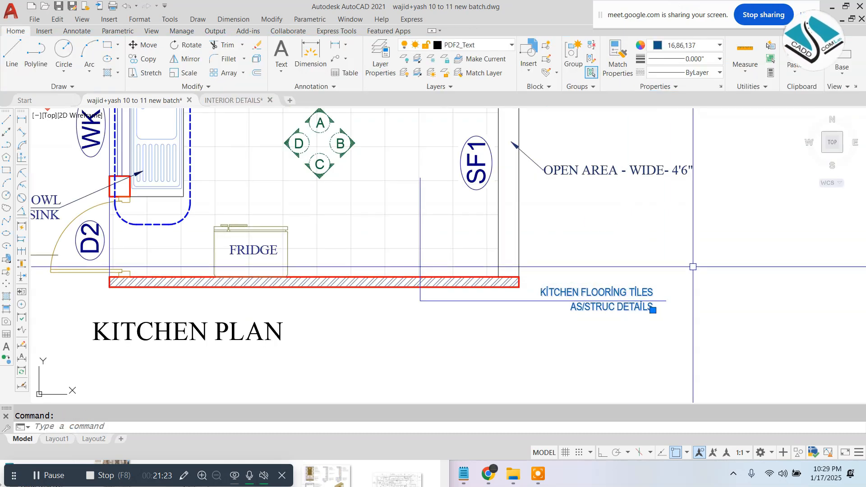
pyautogui.write('m')
pyautogui.press('Return')
pyautogui.click(735, 230)
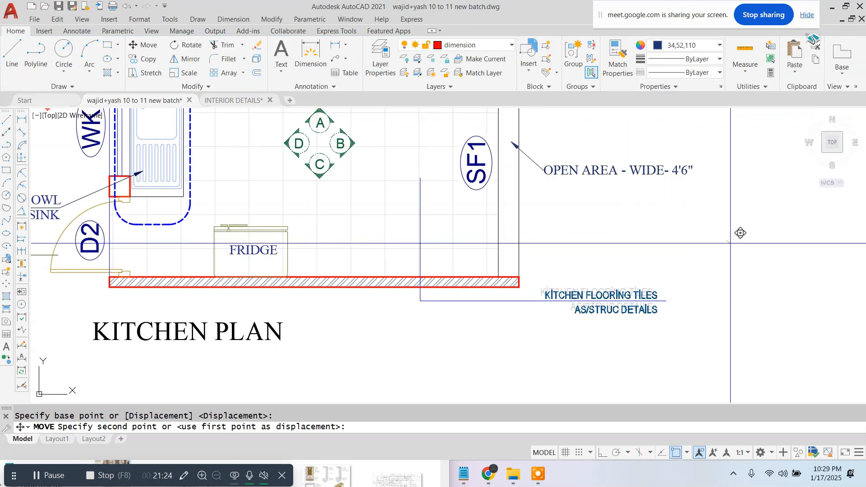
pyautogui.click(731, 243)
pyautogui.press('Escape')
pyautogui.scroll(-4, 406, 199)
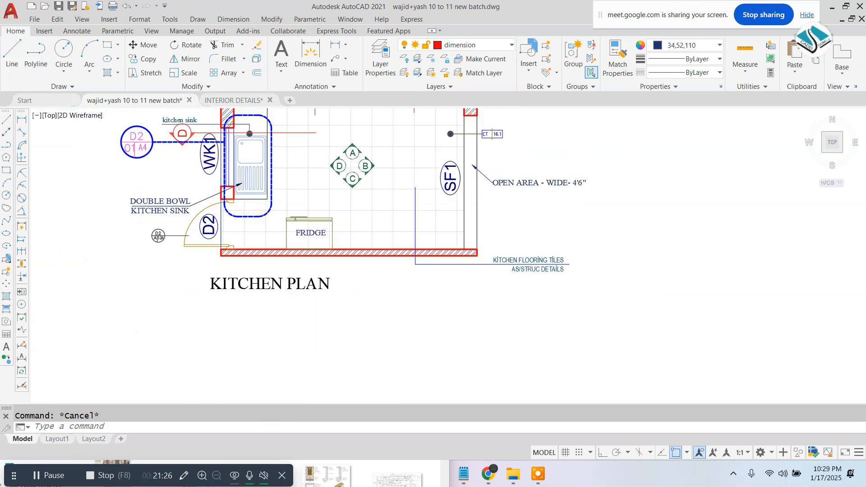
pyautogui.moveTo(243, 210); pyautogui.dragTo(555, 222, button='middle')
pyautogui.scroll(1, 160, 212)
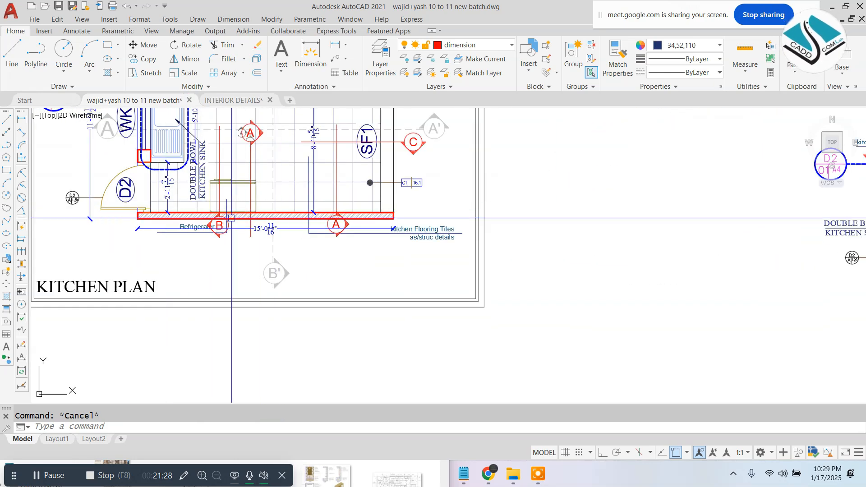
pyautogui.scroll(4, 217, 230)
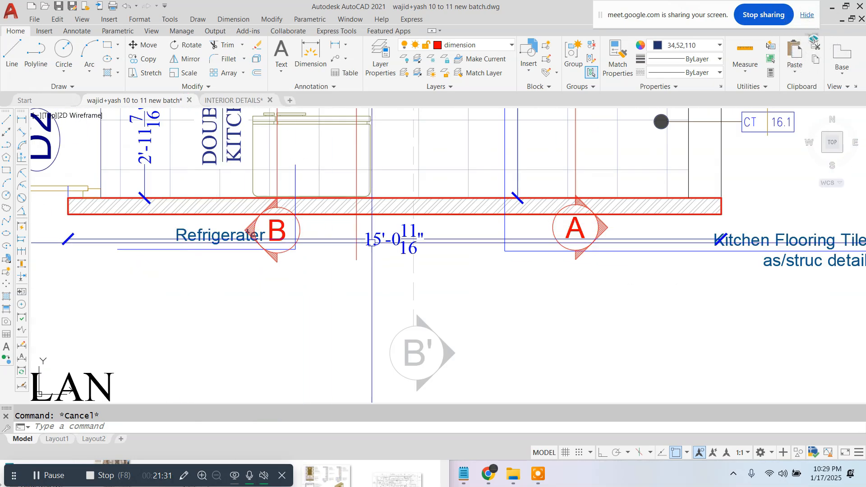
pyautogui.scroll(-6, 372, 241)
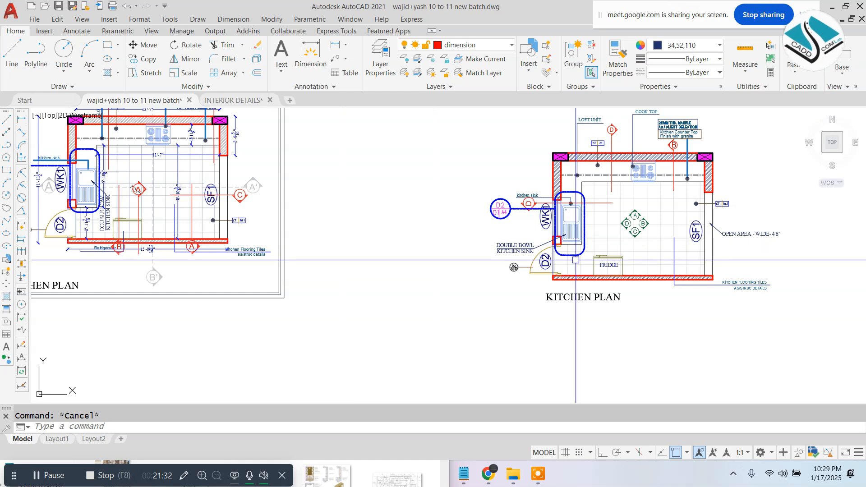
# Step: Start an ANSI31 hatch and pick the kitchen counter areas along the upper wall, around the cooktop and down to the sink
pyautogui.scroll(3, 582, 203)
pyautogui.moveTo(617, 194); pyautogui.dragTo(571, 224, button='middle')
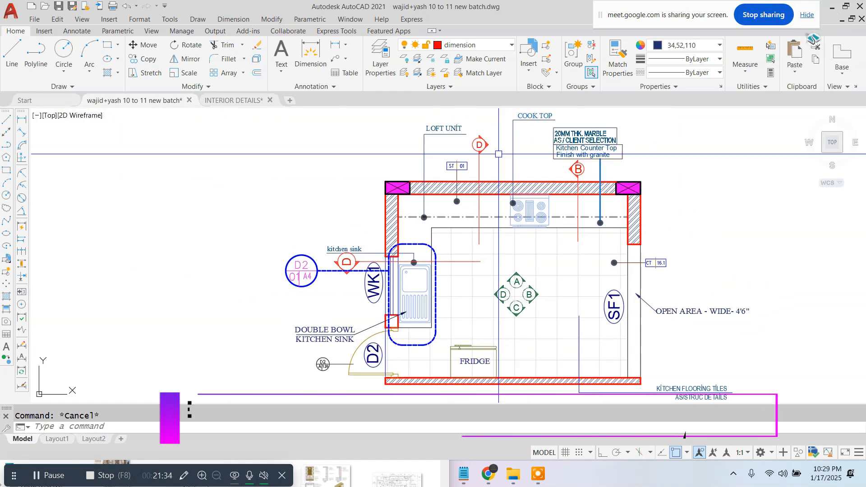
pyautogui.write('H')
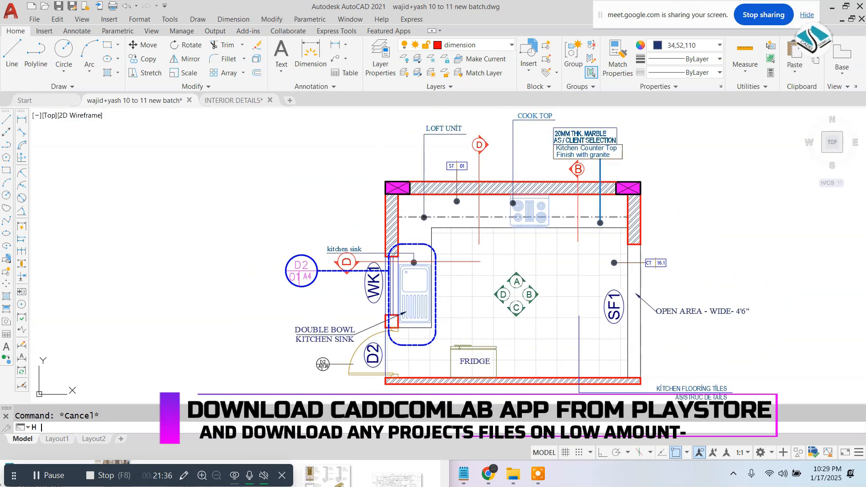
pyautogui.press('space')
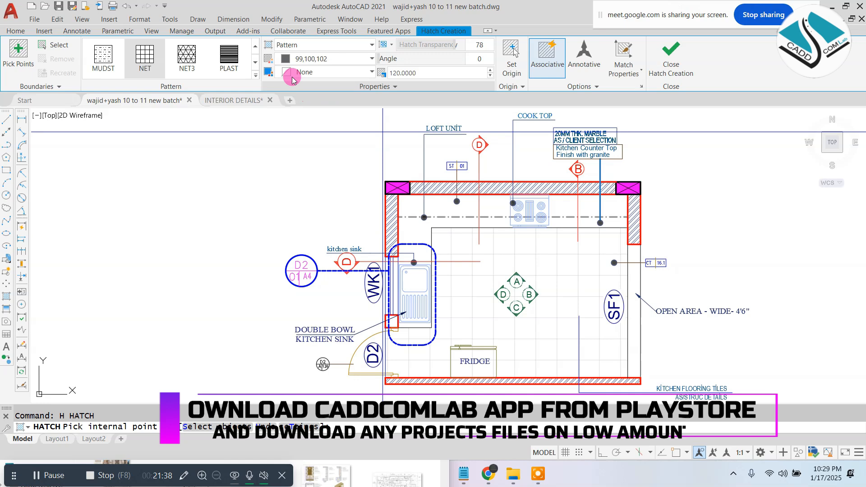
pyautogui.click(255, 74)
pyautogui.scroll(10, 215, 91)
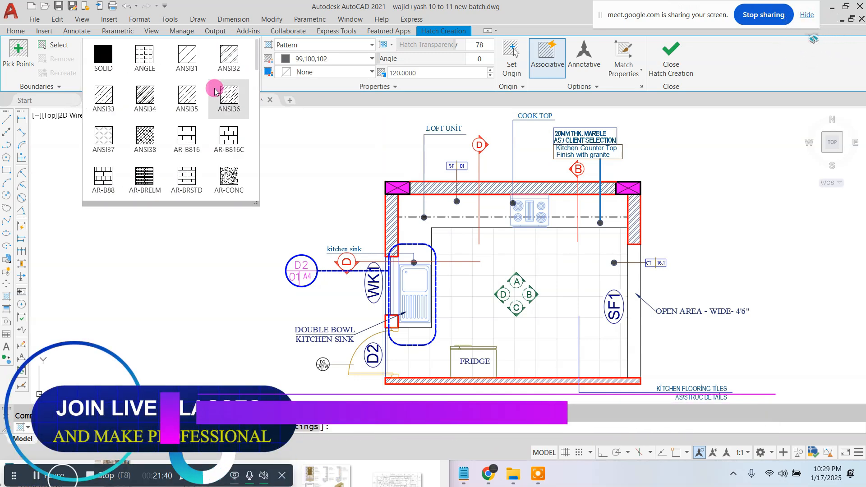
pyautogui.click(190, 59)
pyautogui.scroll(4, 420, 196)
pyautogui.click(409, 205)
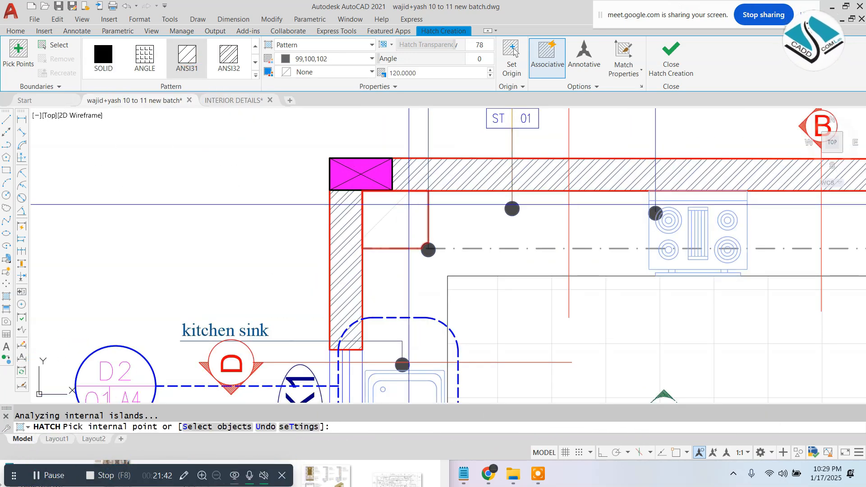
pyautogui.scroll(-2, 385, 178)
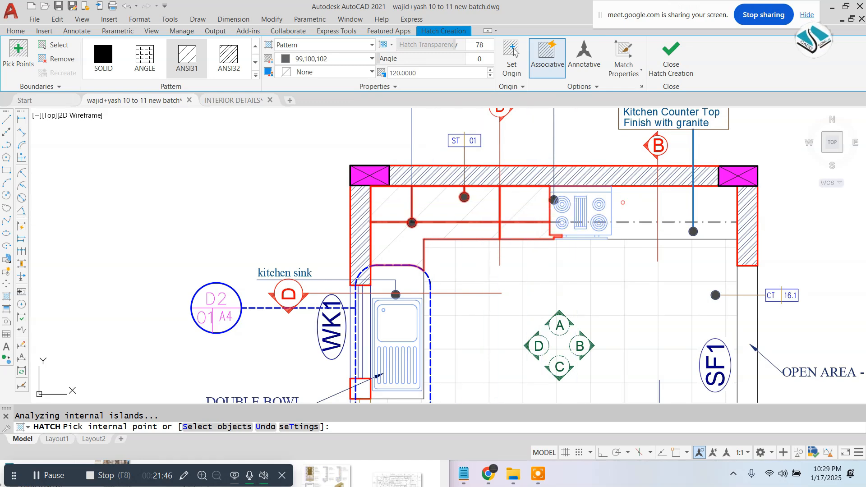
pyautogui.click(697, 226)
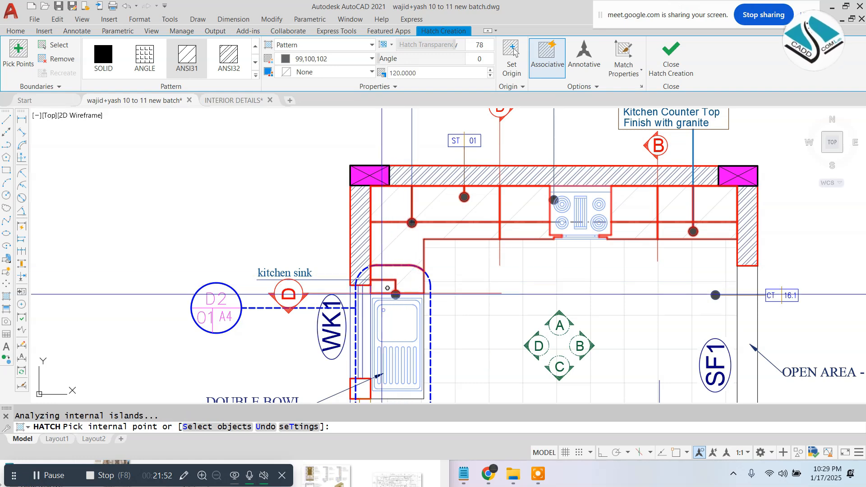
pyautogui.scroll(-3, 388, 287)
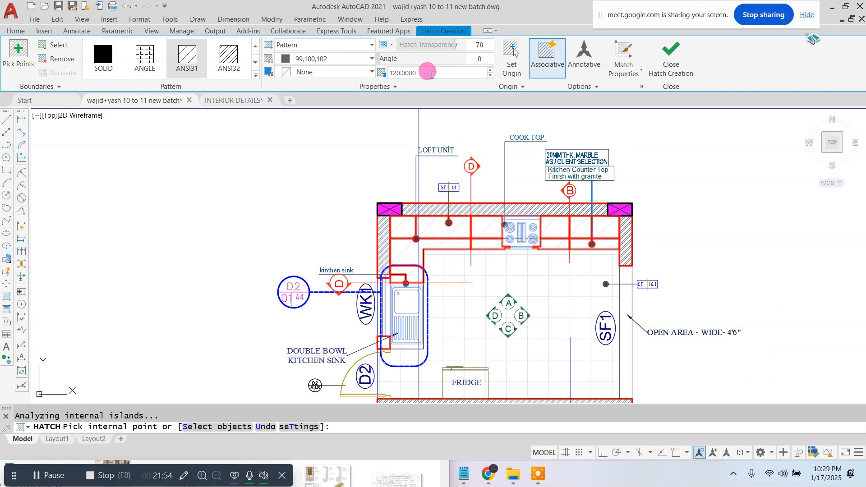
# Step: Set the counter hatch's scale to 15 and finish the hatch
pyautogui.write('3')
pyautogui.press('Return')
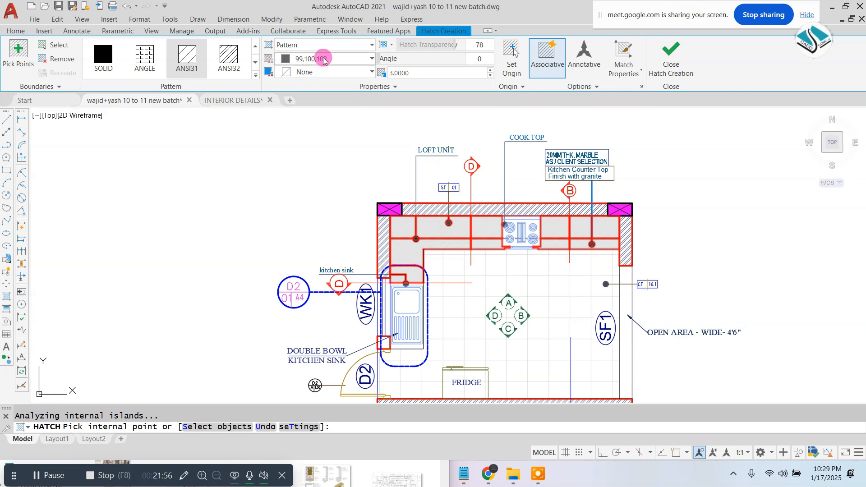
pyautogui.write('10')
pyautogui.press('Return')
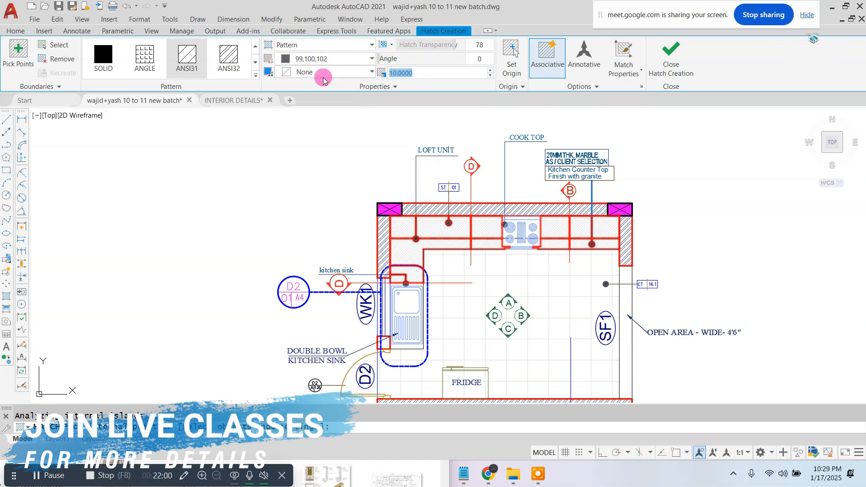
pyautogui.write('15')
pyautogui.press('Return')
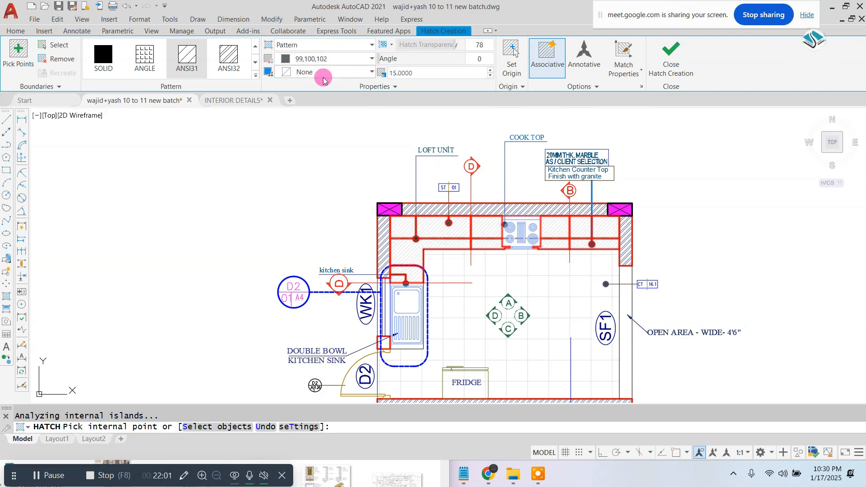
pyautogui.click(344, 60)
pyautogui.click(284, 119)
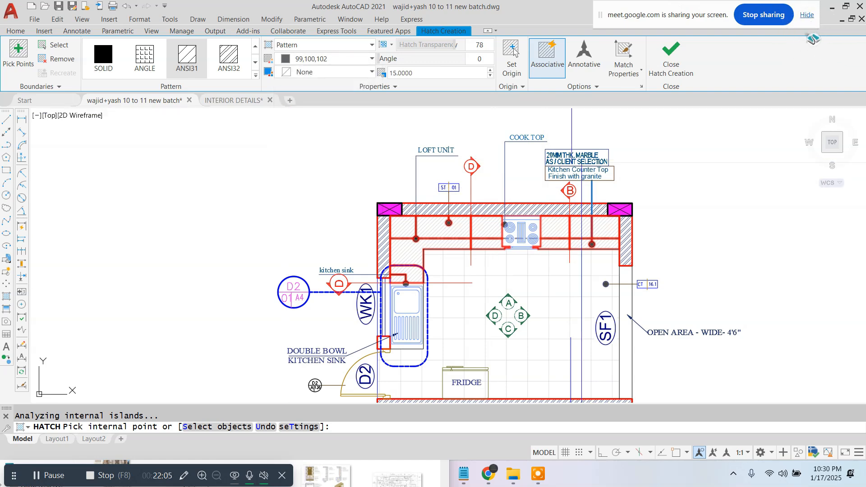
pyautogui.click(671, 58)
pyautogui.scroll(2, 508, 233)
pyautogui.moveTo(508, 233); pyautogui.dragTo(466, 205, button='middle')
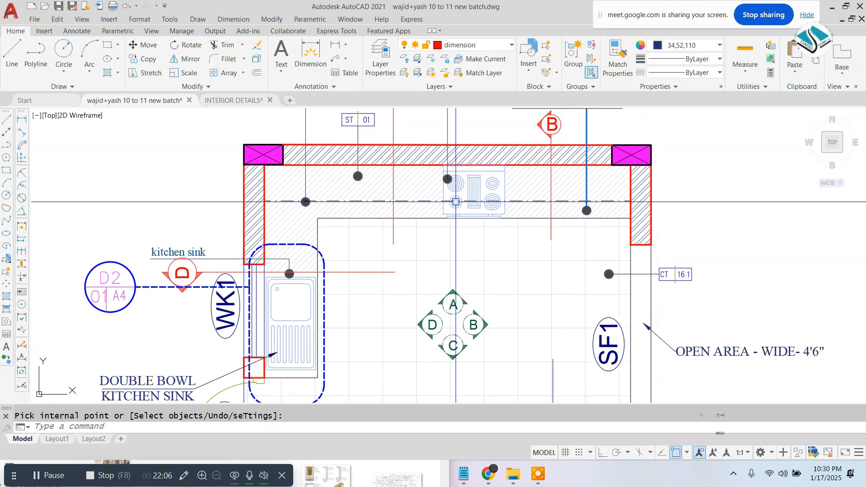
pyautogui.scroll(-2, 413, 194)
pyautogui.press('Escape')
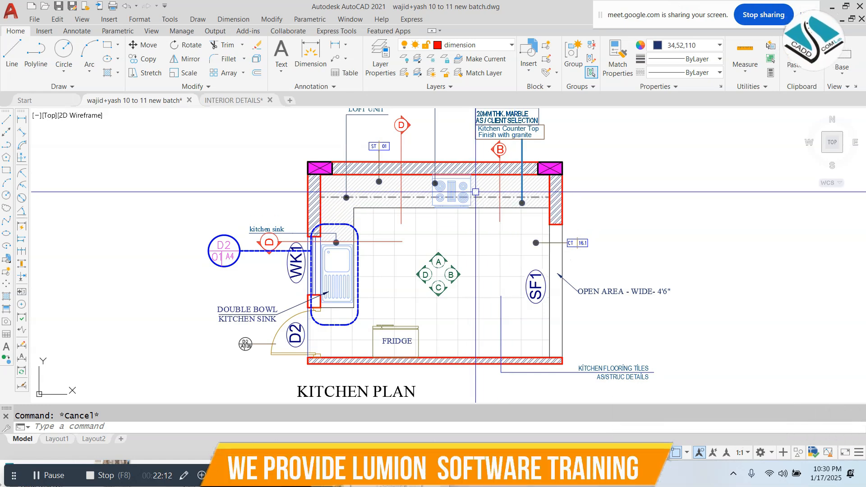
# Step: Switch to the INTERIOR DETAILS drawing, examine its PLAN OF KITCHEN layout and dimensions, and return to the working plan
pyautogui.click(242, 98)
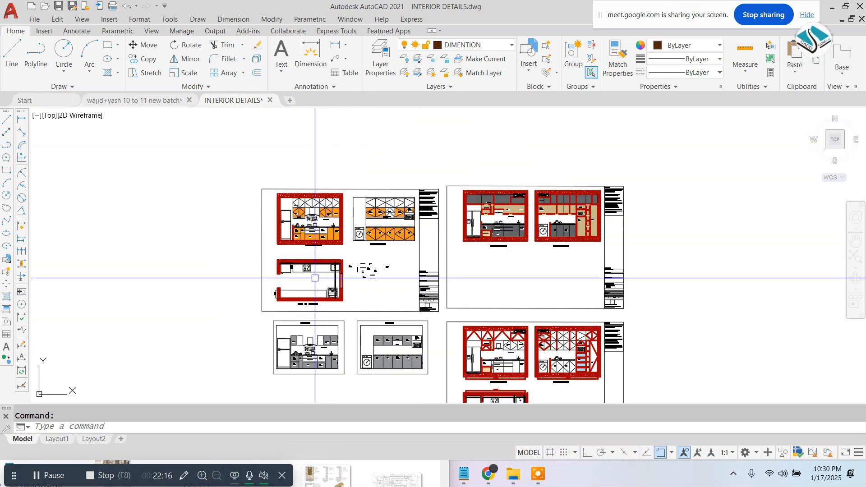
pyautogui.scroll(6, 310, 277)
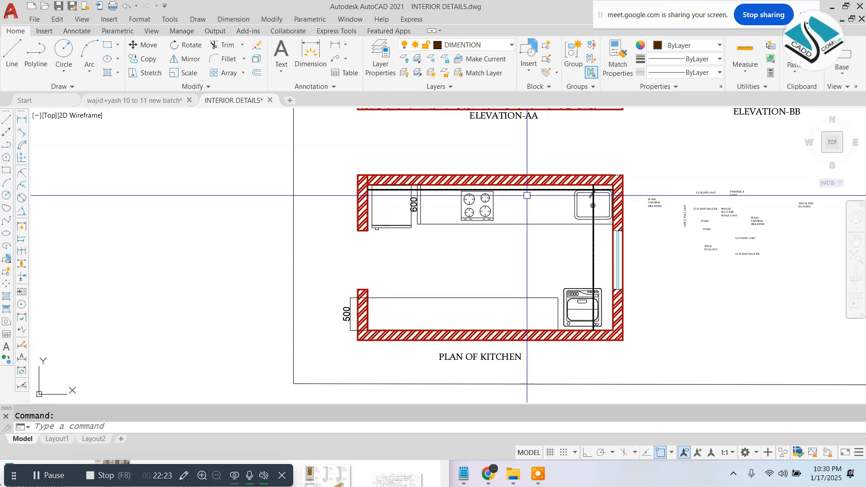
pyautogui.scroll(-4, 527, 195)
pyautogui.scroll(-6, 517, 206)
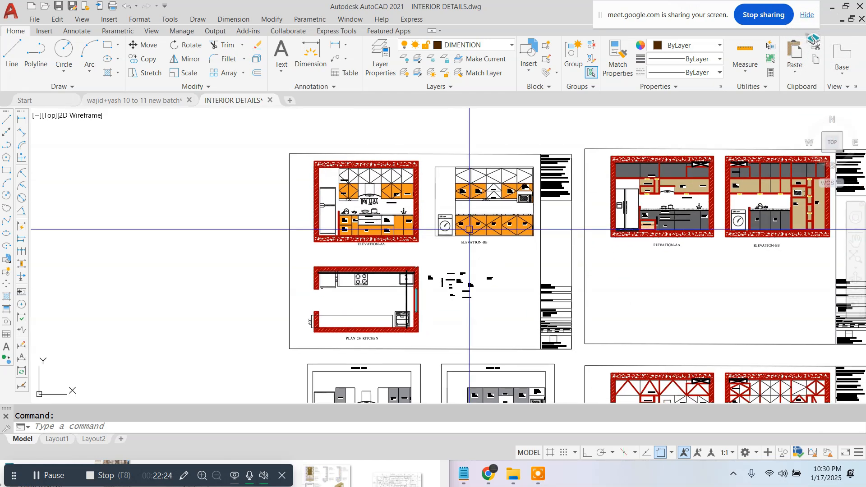
pyautogui.scroll(5, 535, 338)
pyautogui.scroll(6, 535, 338)
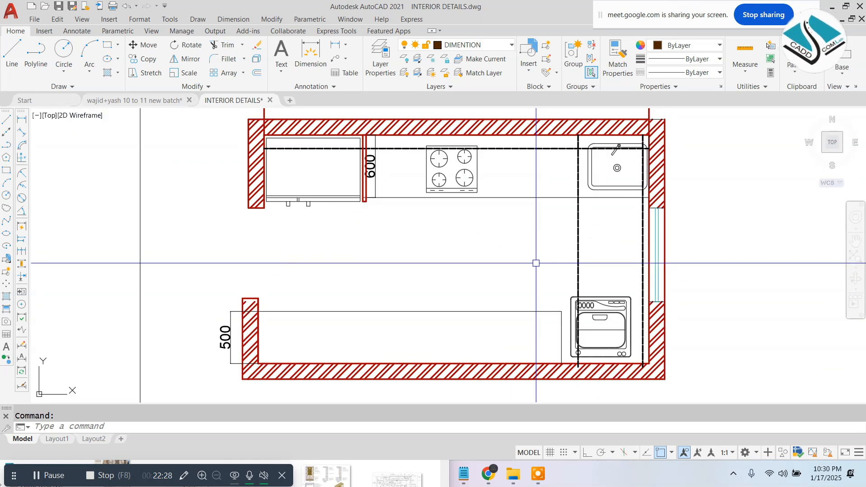
pyautogui.click(174, 103)
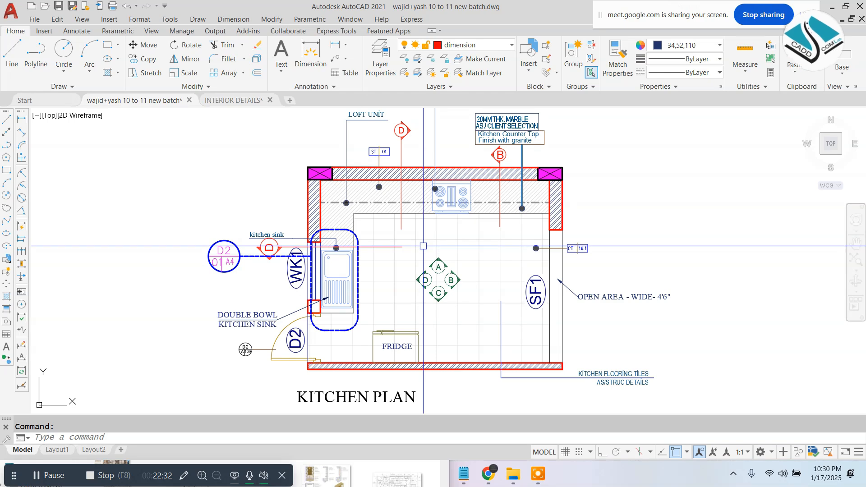
# Step: Add a horizontal linear dimension between the outer corners of the two upper columns, just above the upper wall
pyautogui.click(233, 19)
pyautogui.click(248, 48)
pyautogui.scroll(4, 329, 134)
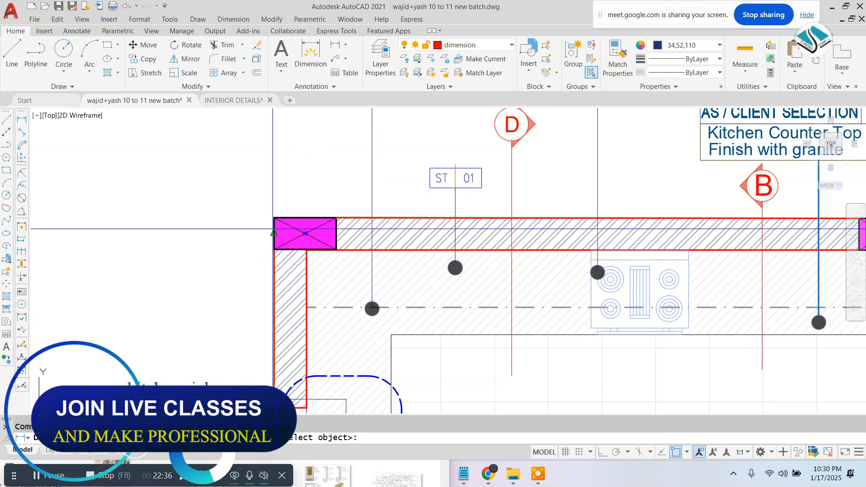
pyautogui.click(274, 218)
pyautogui.scroll(-2, 151, 261)
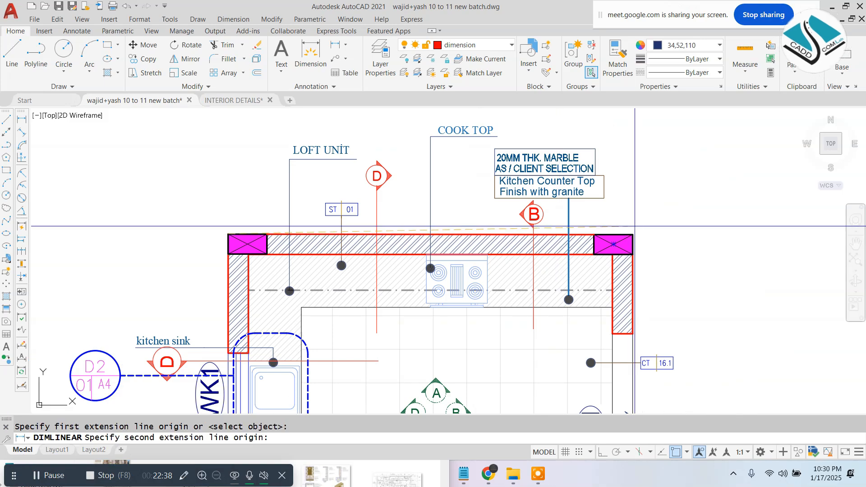
pyautogui.click(632, 236)
pyautogui.scroll(2, 457, 235)
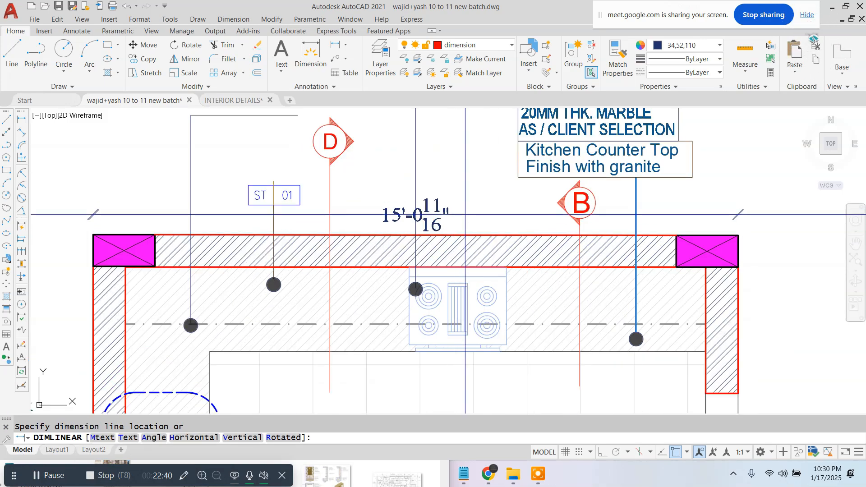
pyautogui.click(465, 213)
pyautogui.scroll(-3, 505, 221)
pyautogui.scroll(3, 473, 235)
pyautogui.scroll(2, 537, 220)
pyautogui.scroll(-2, 515, 218)
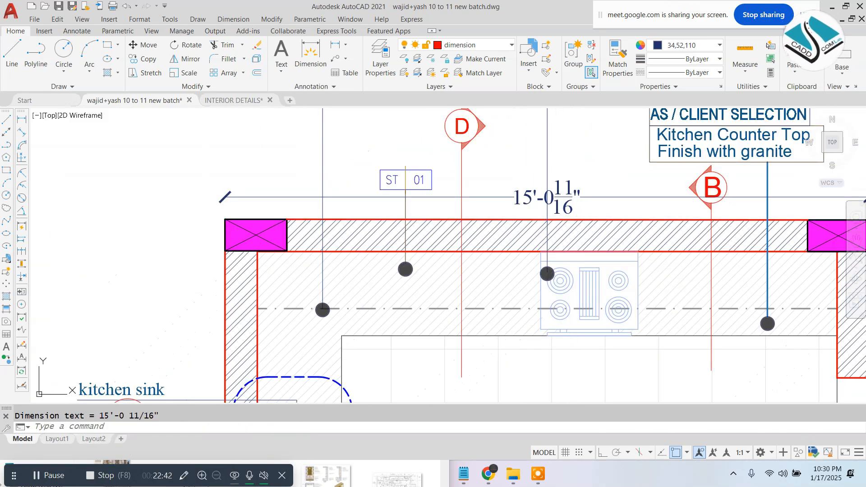
pyautogui.scroll(-4, 456, 177)
pyautogui.scroll(2, 487, 193)
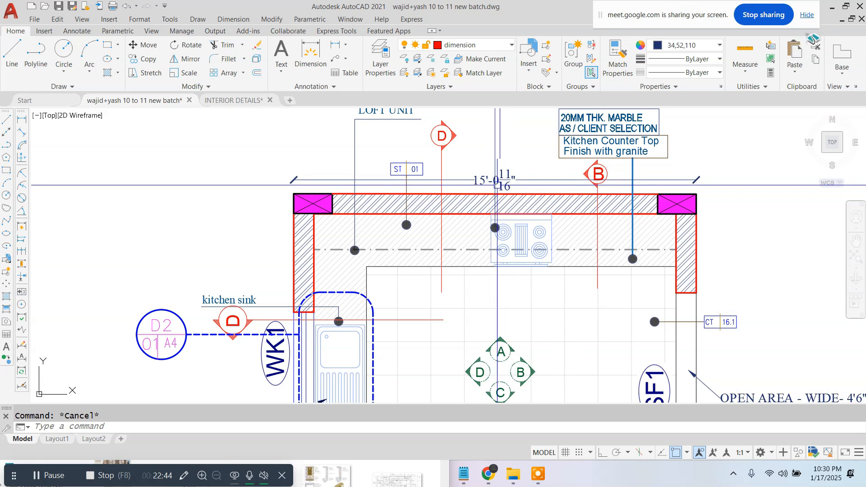
# Step: Dimension the kitchen's overall outer height along its left side, from the upper column corner to the lower wall's outer corner
pyautogui.press('space')
pyautogui.click(293, 193)
pyautogui.moveTo(320, 313); pyautogui.dragTo(351, 174, button='middle')
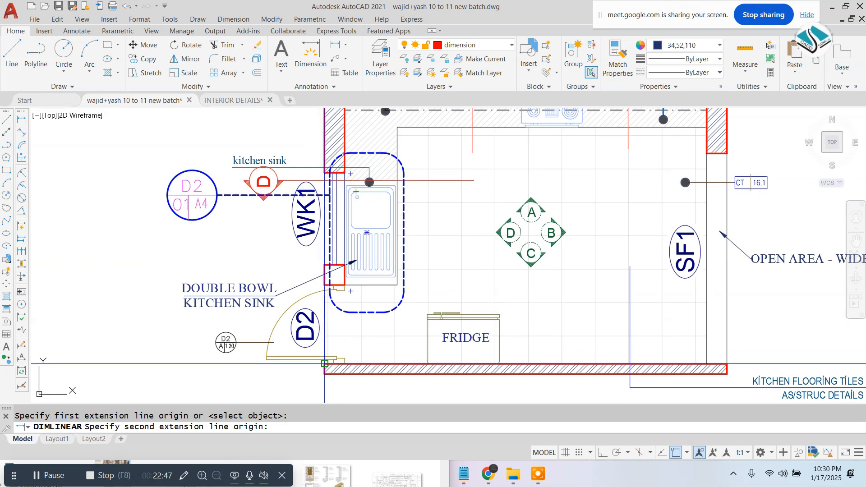
pyautogui.click(324, 375)
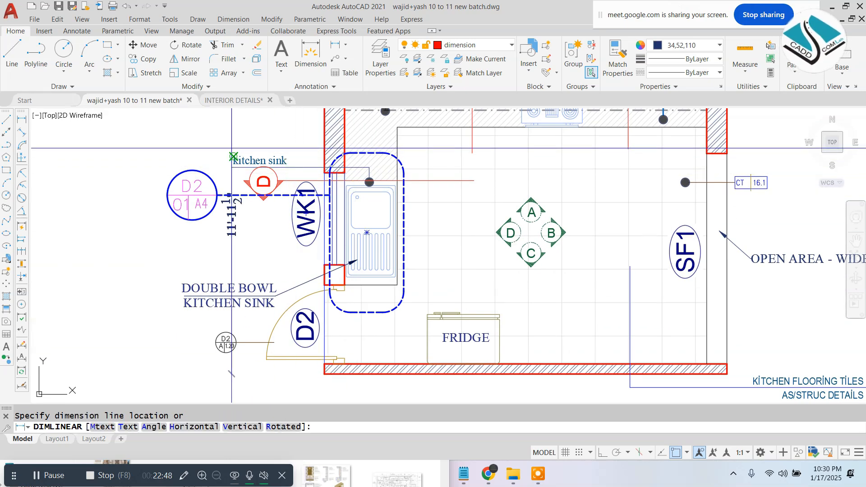
pyautogui.click(234, 196)
# Step: Dimension the counter's depth between its front edge and the upper wall's inner face, near section marker B
pyautogui.scroll(2, 447, 121)
pyautogui.moveTo(650, 118); pyautogui.dragTo(416, 235, button='middle')
pyautogui.press('Escape')
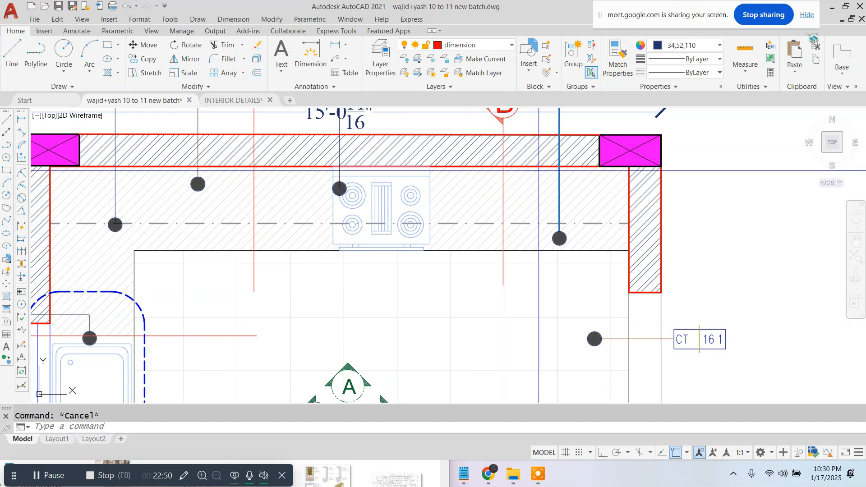
pyautogui.click(539, 251)
pyautogui.click(516, 212)
pyautogui.moveTo(199, 230); pyautogui.dragTo(414, 201, button='middle')
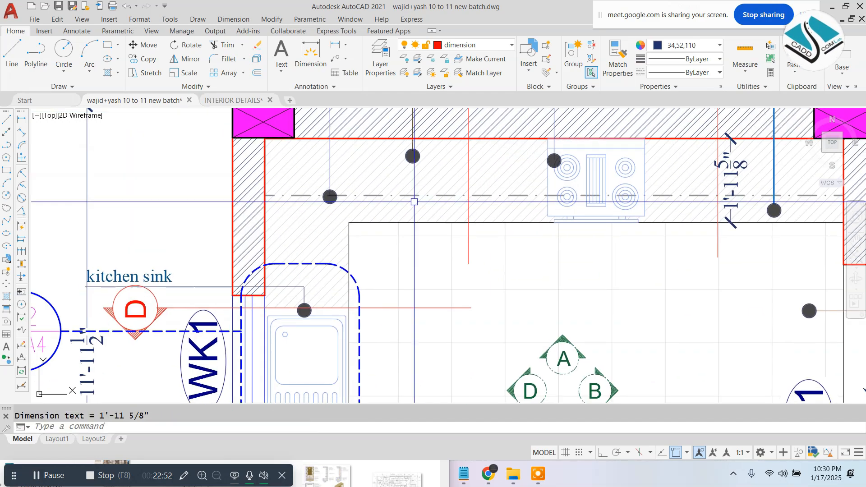
# Step: Dimension the loft depth from the dash-dot line to the upper wall's inner face, near section marker D
pyautogui.scroll(2, 412, 200)
pyautogui.press('space')
pyautogui.moveTo(490, 153); pyautogui.dragTo(471, 215, button='middle')
pyautogui.click(452, 254)
pyautogui.click(449, 163)
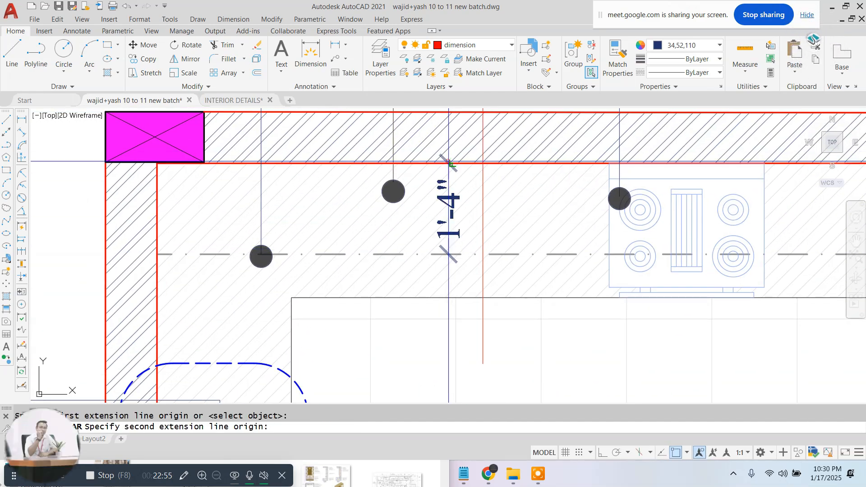
pyautogui.click(447, 175)
# Step: Dimension the clear floor width from the sink counter's front edge to the right wall's inner face
pyautogui.scroll(-2, 487, 289)
pyautogui.moveTo(492, 293); pyautogui.dragTo(443, 179, button='middle')
pyautogui.press('space')
pyautogui.click(313, 205)
pyautogui.moveTo(677, 209)
pyautogui.mouseDown(button='middle')
pyautogui.moveTo(510, 208)
pyautogui.moveTo(497, 137)
pyautogui.mouseUp(button='middle')
pyautogui.click(639, 217)
pyautogui.click(503, 213)
# Step: Add a vertical dimension from the upper counter's front edge to the lower wall, between the elevation marker and SF1
pyautogui.press('space')
pyautogui.click(504, 121)
pyautogui.moveTo(461, 354)
pyautogui.mouseDown(button='middle')
pyautogui.moveTo(462, 279)
pyautogui.moveTo(492, 143)
pyautogui.mouseUp(button='middle')
pyautogui.scroll(-2, 463, 279)
pyautogui.click(497, 328)
pyautogui.click(495, 219)
# Step: Dimension the full outer length of the lower wall, placing the dimension line between the wall and the KITCHEN PLAN title
pyautogui.scroll(2, 271, 244)
pyautogui.press('space')
pyautogui.click(244, 272)
pyautogui.moveTo(812, 291); pyautogui.dragTo(668, 261, button='middle')
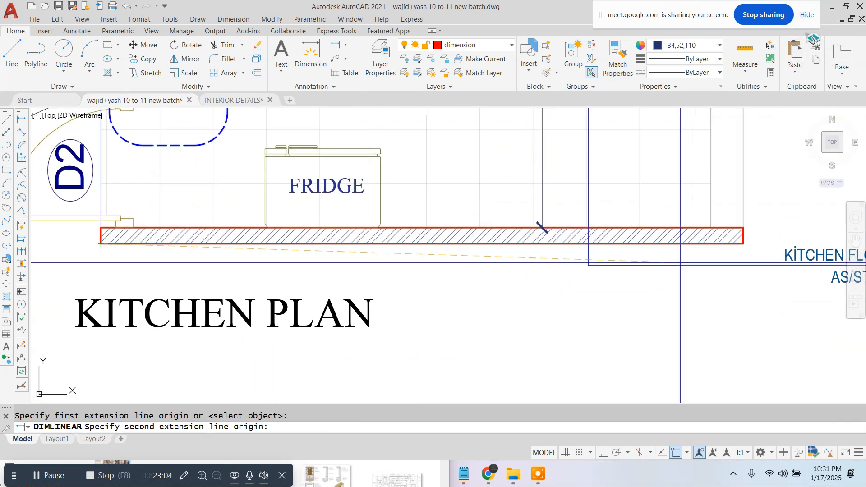
pyautogui.click(744, 245)
pyautogui.click(669, 271)
pyautogui.scroll(-2, 610, 264)
pyautogui.moveTo(655, 227); pyautogui.dragTo(602, 265, button='middle')
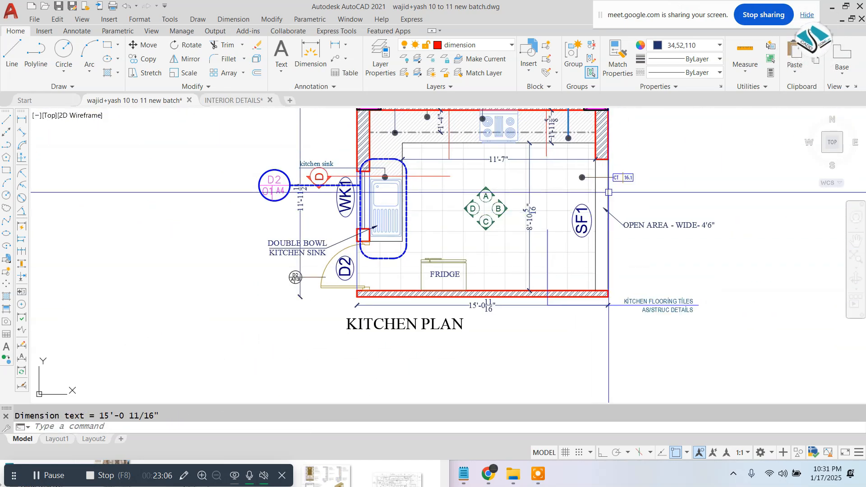
# Step: Dimension the right wall segment vertically from the column's outer corner to its lower end, placing the dimension outside the plan
pyautogui.moveTo(606, 155); pyautogui.dragTo(591, 202, button='middle')
pyautogui.scroll(3, 606, 165)
pyautogui.press('Escape')
pyautogui.press('space')
pyautogui.click(580, 124)
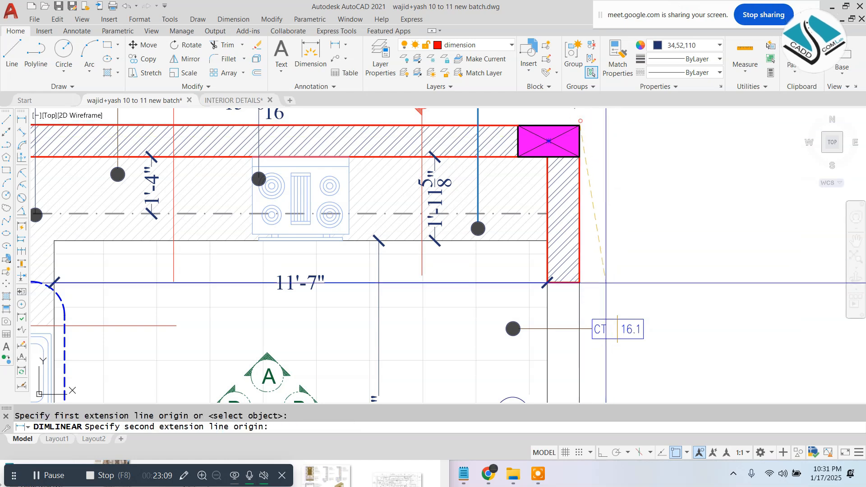
pyautogui.click(580, 282)
pyautogui.click(629, 199)
pyautogui.scroll(-3, 629, 198)
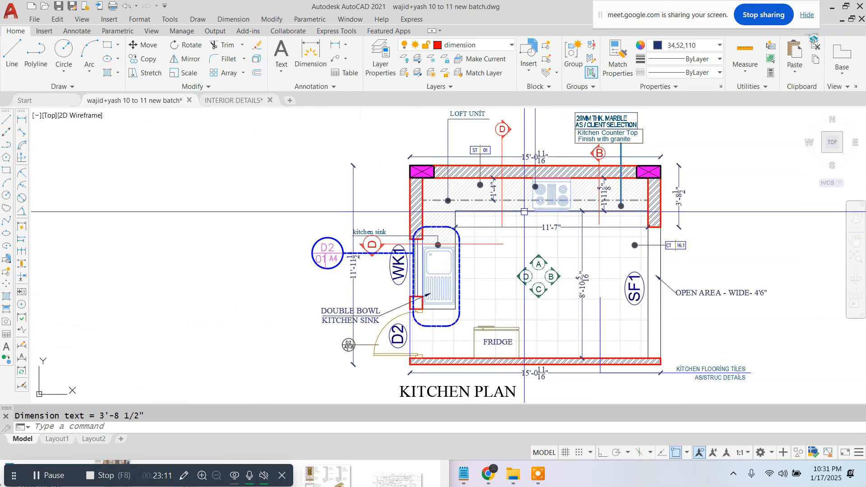
# Step: Dimension the left wall segment vertically from the column's outer corner to the window opening, placing the dimension outside the plan
pyautogui.scroll(2, 553, 239)
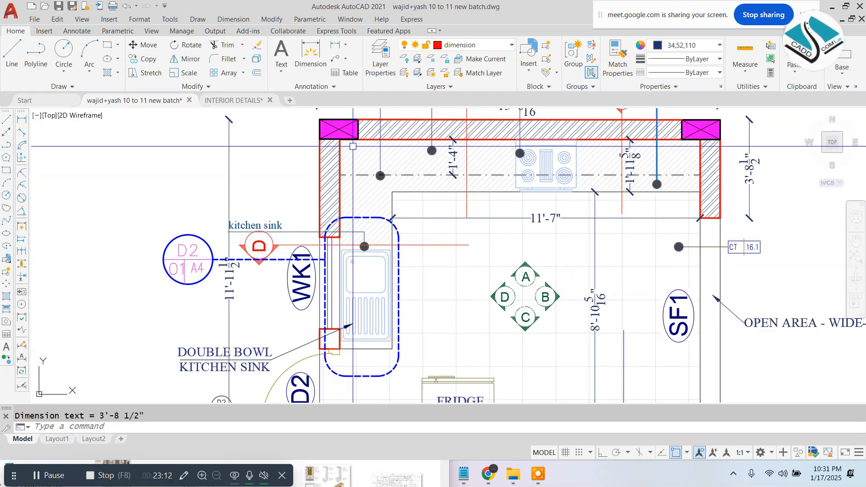
pyautogui.press('Return')
pyautogui.scroll(2, 317, 136)
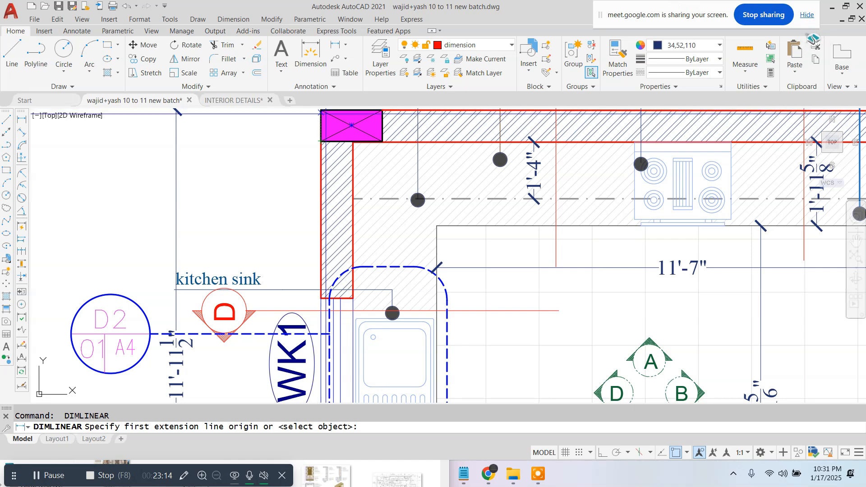
pyautogui.moveTo(321, 113); pyautogui.dragTo(350, 146, button='middle')
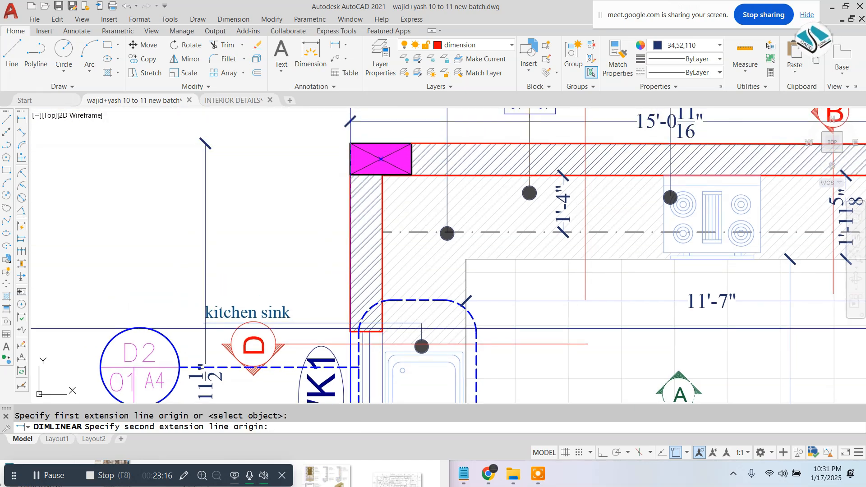
pyautogui.click(350, 331)
pyautogui.click(328, 266)
pyautogui.scroll(-1, 363, 228)
pyautogui.moveTo(383, 245); pyautogui.dragTo(398, 276, button='middle')
pyautogui.scroll(-2, 383, 238)
pyautogui.scroll(2, 402, 231)
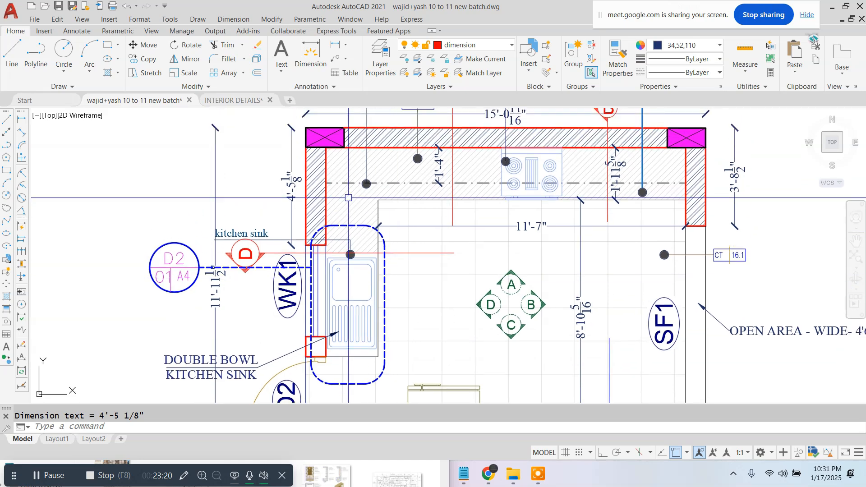
# Step: Dimension the sink counter's depth from the left wall's inner face to its front edge, above the sink
pyautogui.scroll(2, 328, 197)
pyautogui.press('Escape')
pyautogui.press('space')
pyautogui.click(326, 210)
pyautogui.click(410, 210)
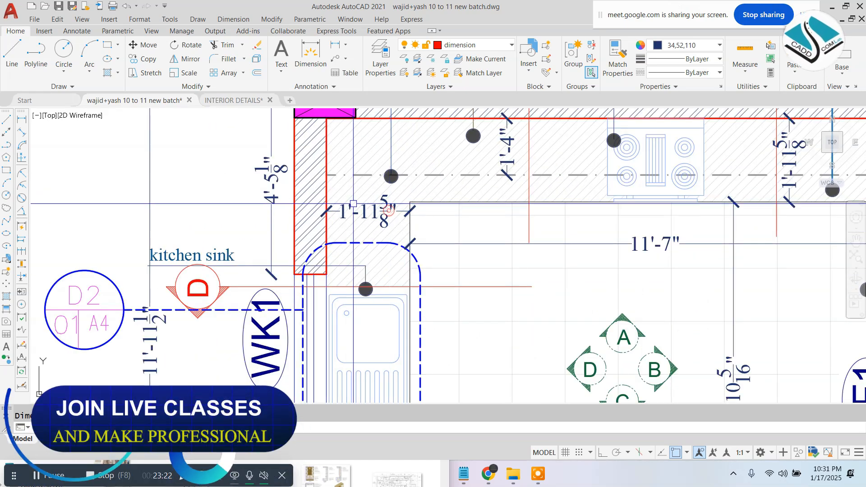
pyautogui.scroll(-4, 410, 210)
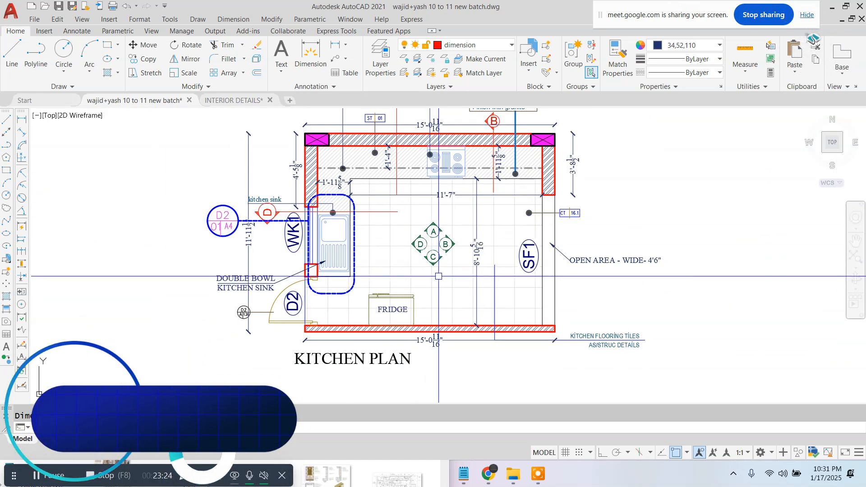
# Step: Dimension the vertical gap between the sink counter's lower end and the lower wall, beside door D2
pyautogui.scroll(2, 327, 287)
pyautogui.press('space')
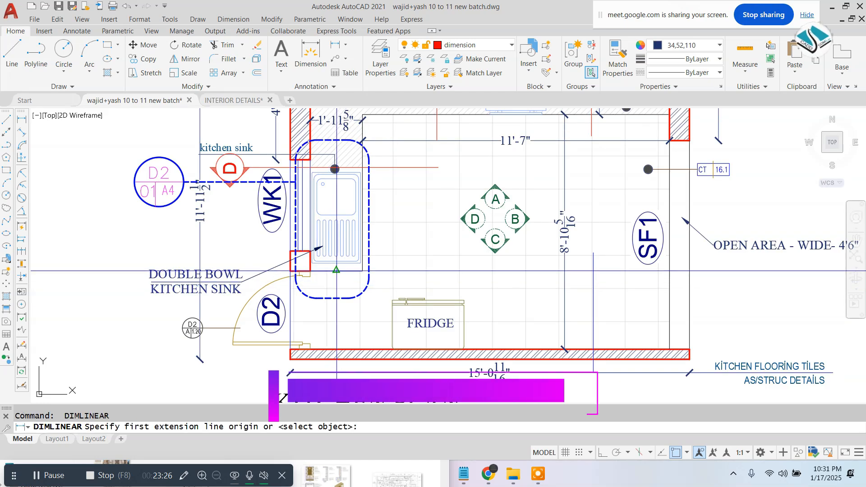
pyautogui.click(331, 271)
pyautogui.click(332, 349)
pyautogui.click(332, 312)
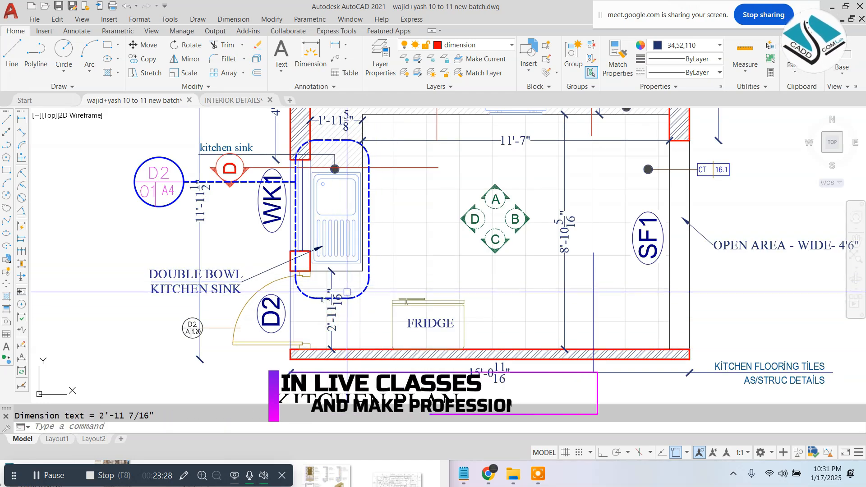
# Step: Change the colour of the door-side gap, lower wall length and vertical floor dimensions to Blue
pyautogui.click(332, 319)
pyautogui.click(509, 383)
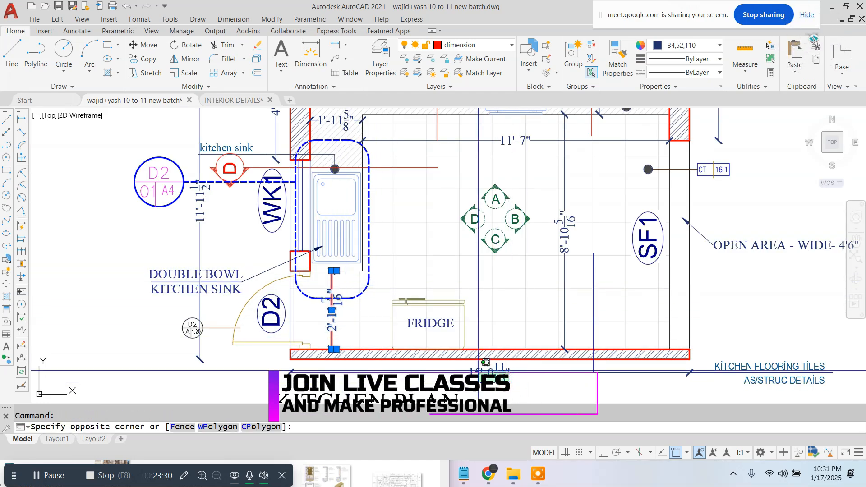
pyautogui.click(489, 365)
pyautogui.click(566, 243)
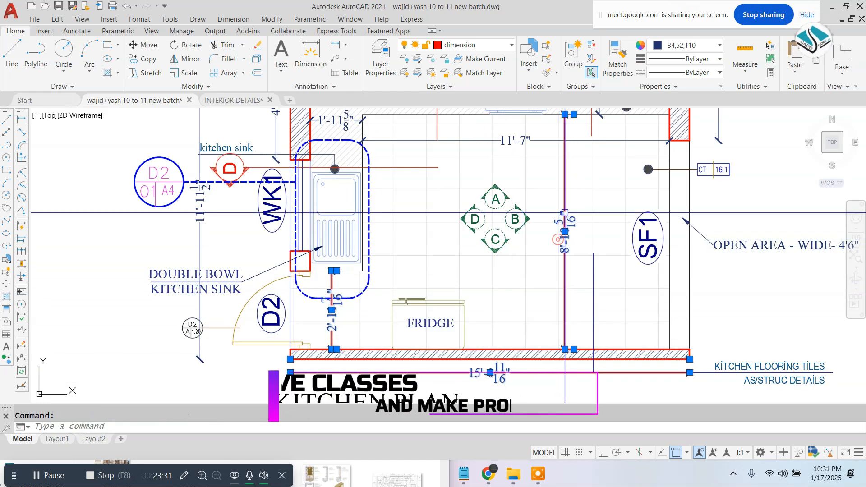
pyautogui.click(697, 47)
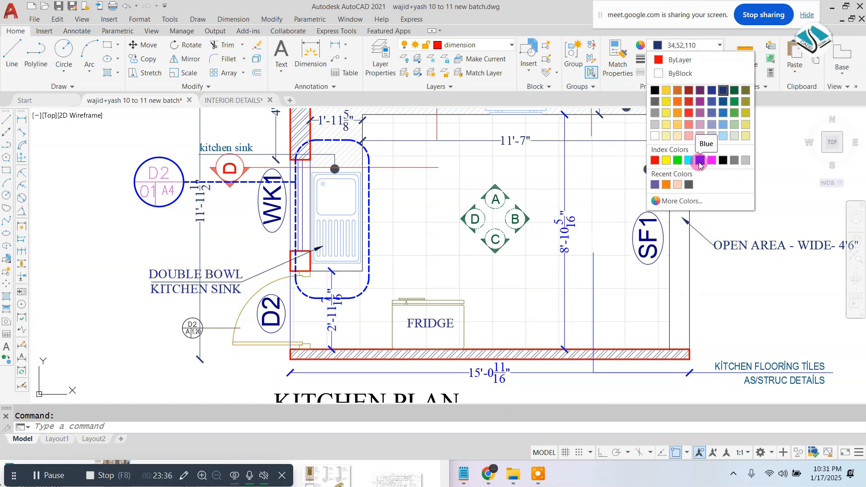
pyautogui.press('Escape')
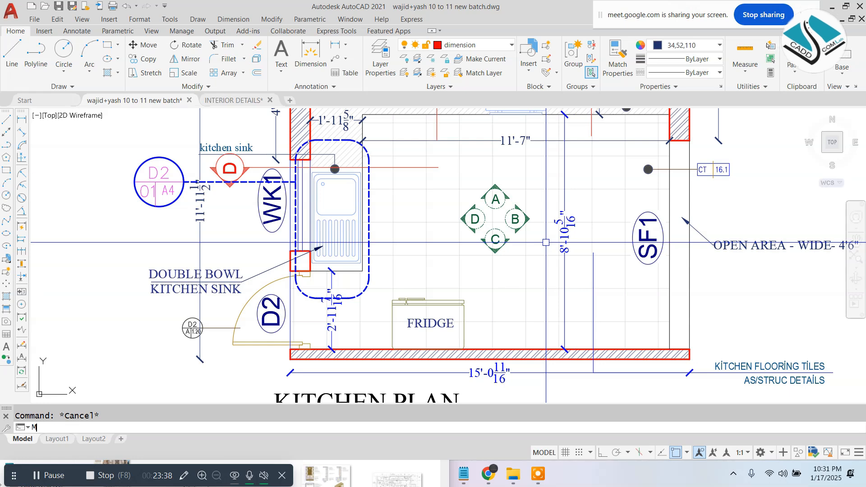
# Step: Match the properties of a blue dimension onto the wall, counter and loft dimensions around the plan
pyautogui.press('Return')
pyautogui.moveTo(550, 242); pyautogui.dragTo(513, 368, button='middle')
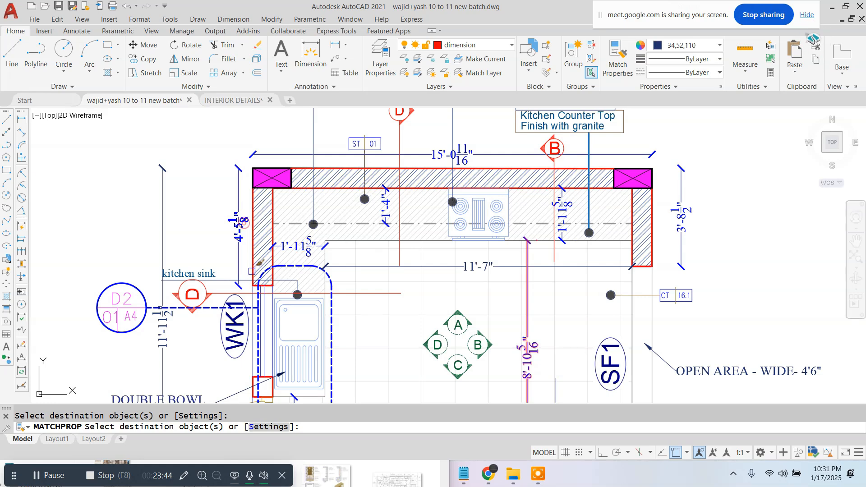
pyautogui.moveTo(247, 296); pyautogui.dragTo(294, 213, button='middle')
pyautogui.scroll(-3, 361, 271)
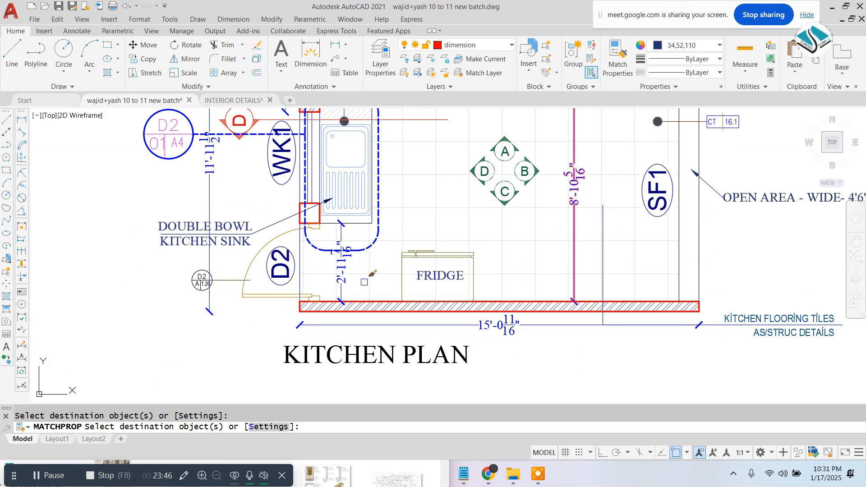
pyautogui.press('Escape')
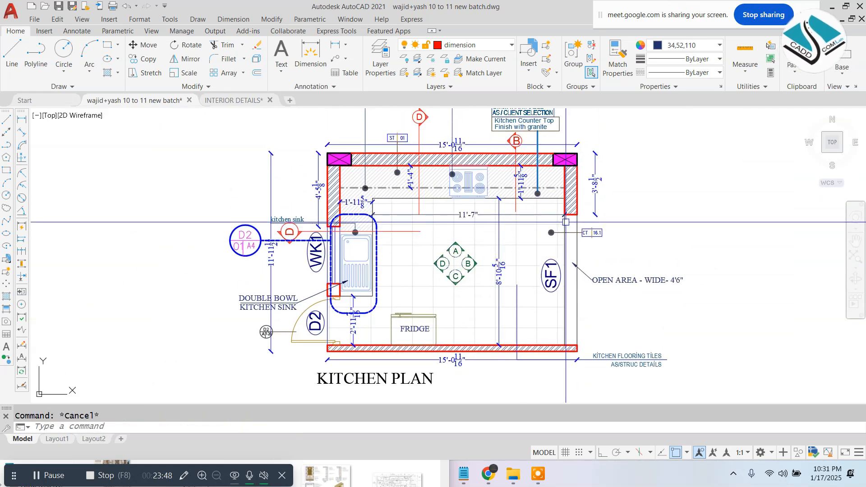
# Step: Change the colour of the dashed rounded outline around the kitchen sink to Magenta
pyautogui.scroll(4, 369, 231)
pyautogui.click(377, 252)
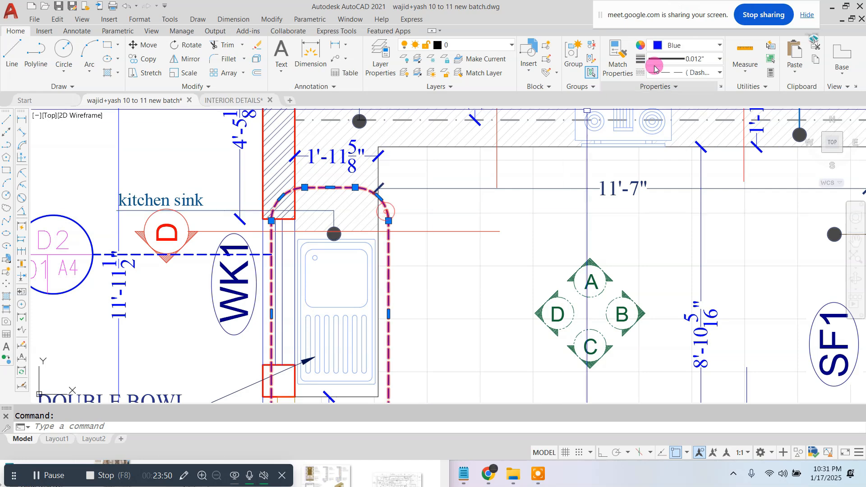
pyautogui.click(683, 45)
pyautogui.click(712, 160)
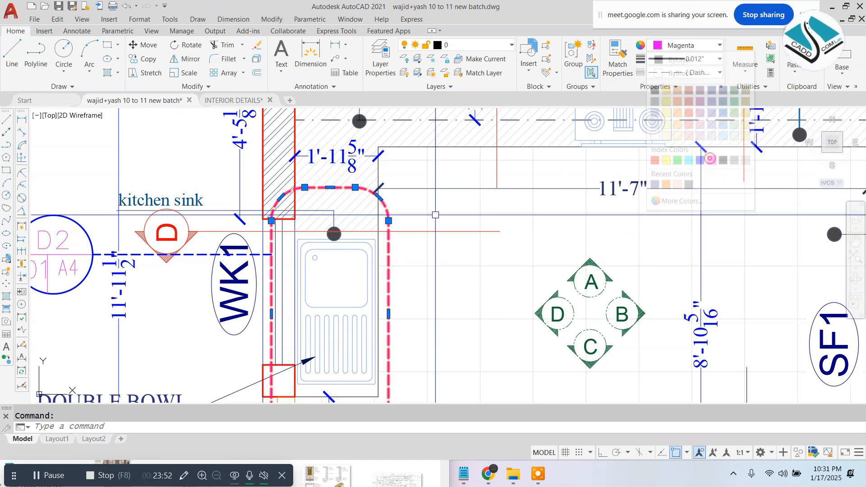
# Step: Match the magenta sink outline's properties onto the dashed connecting line and the D2 detail reference circle
pyautogui.write('MA')
pyautogui.press('Return')
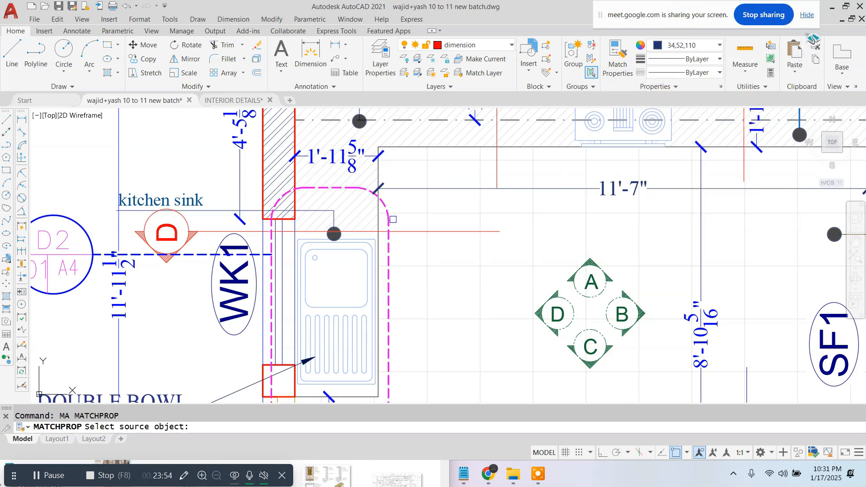
pyautogui.click(389, 219)
pyautogui.click(192, 256)
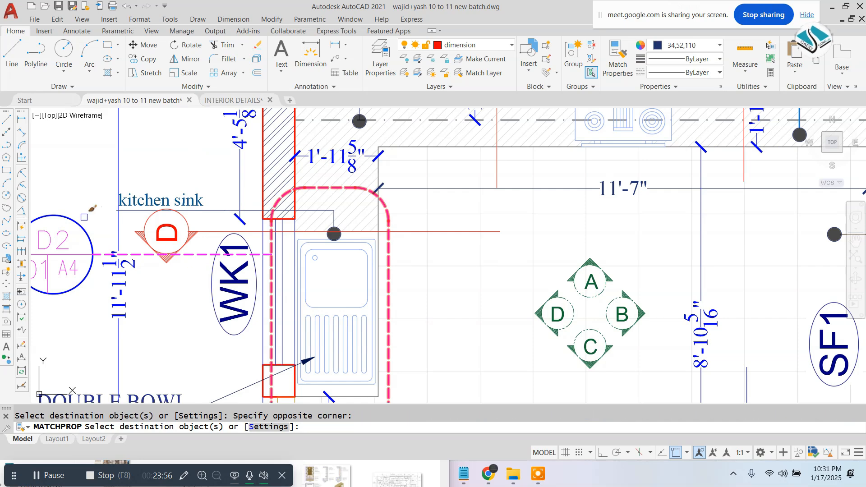
pyautogui.press('Escape')
pyautogui.scroll(-4, 341, 247)
pyautogui.press('Escape')
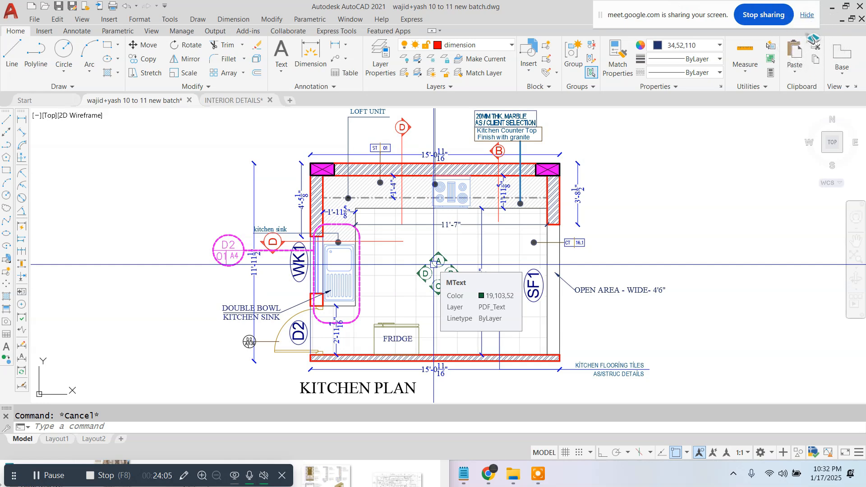
# Step: Delete the framed reference kitchen plan beside the working plan
pyautogui.scroll(3, 434, 264)
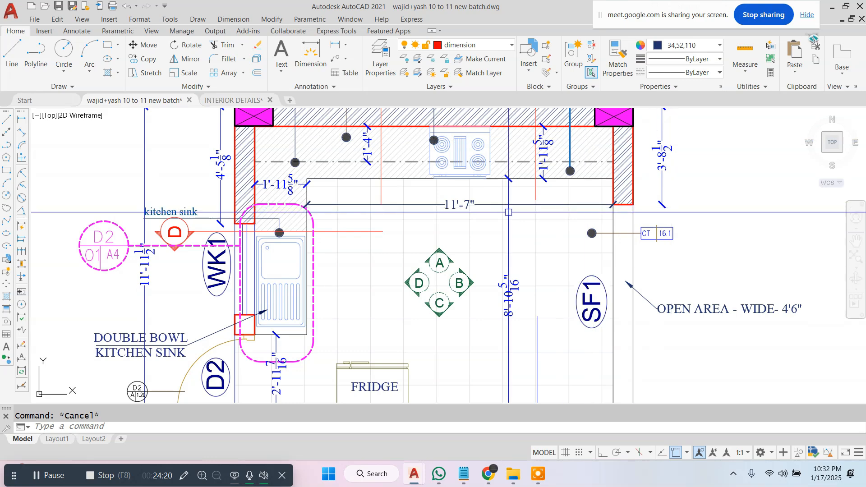
pyautogui.scroll(-2, 508, 215)
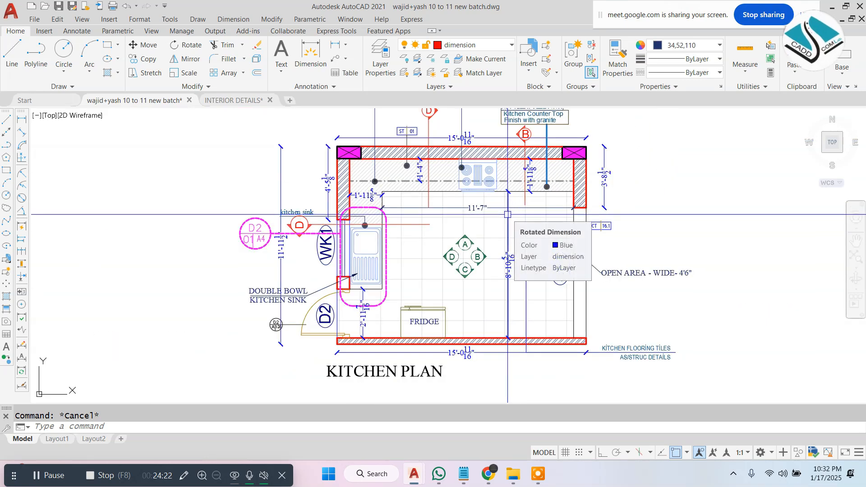
pyautogui.scroll(-2, 507, 214)
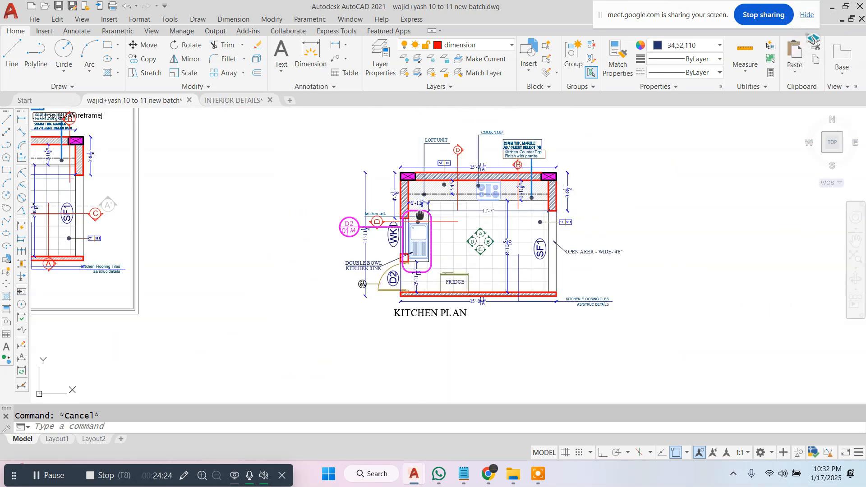
pyautogui.moveTo(420, 215); pyautogui.dragTo(515, 210, button='middle')
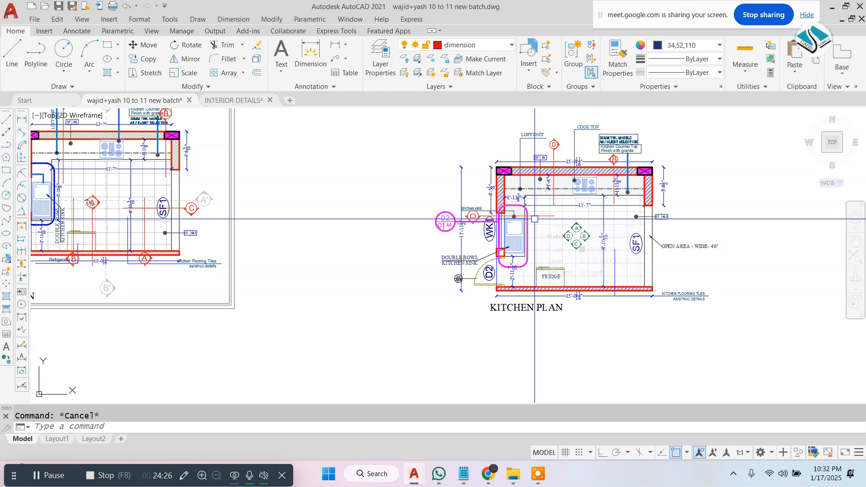
pyautogui.scroll(-3, 570, 238)
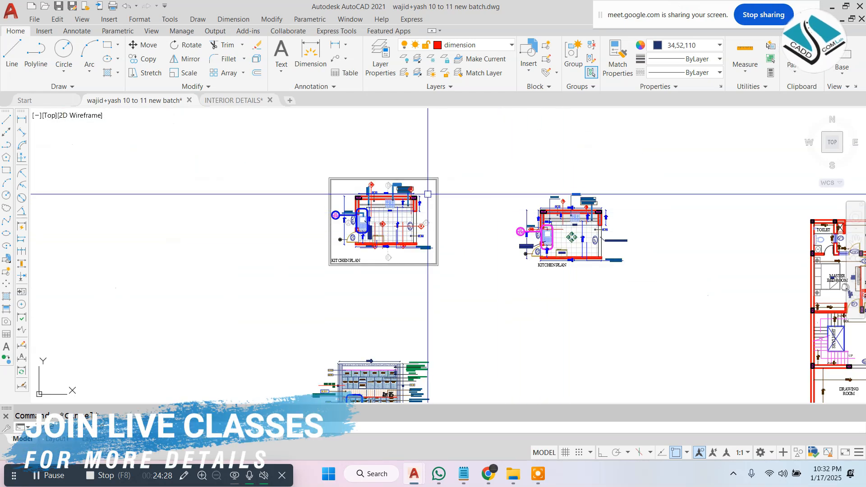
pyautogui.click(461, 139)
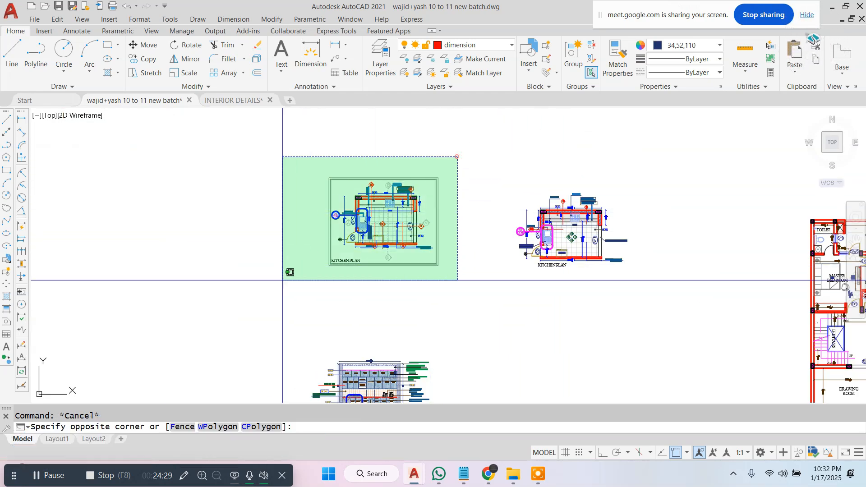
pyautogui.click(328, 268)
pyautogui.press('Return')
pyautogui.press('Escape')
# Step: Draw a rectangular frame around the finished kitchen plan and its title, and offset it 6 inches inward
pyautogui.write('rec')
pyautogui.press('Return')
pyautogui.scroll(3, 560, 185)
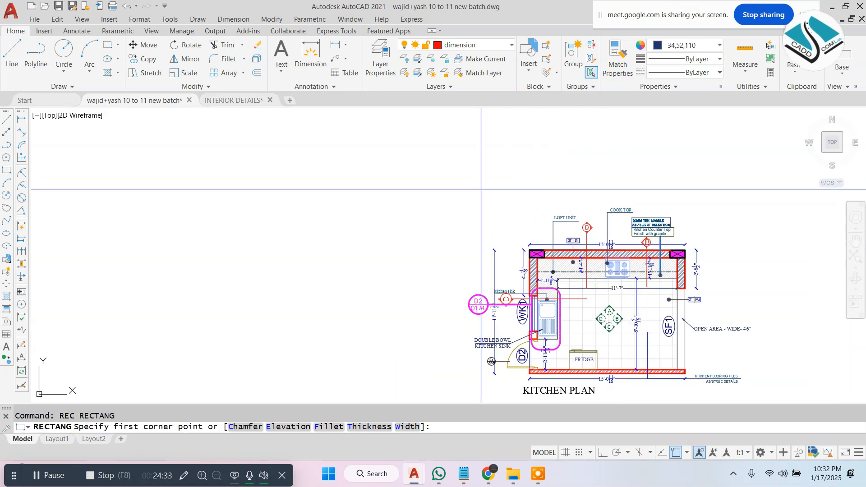
pyautogui.click(461, 196)
pyautogui.moveTo(461, 196); pyautogui.dragTo(393, 141, button='middle')
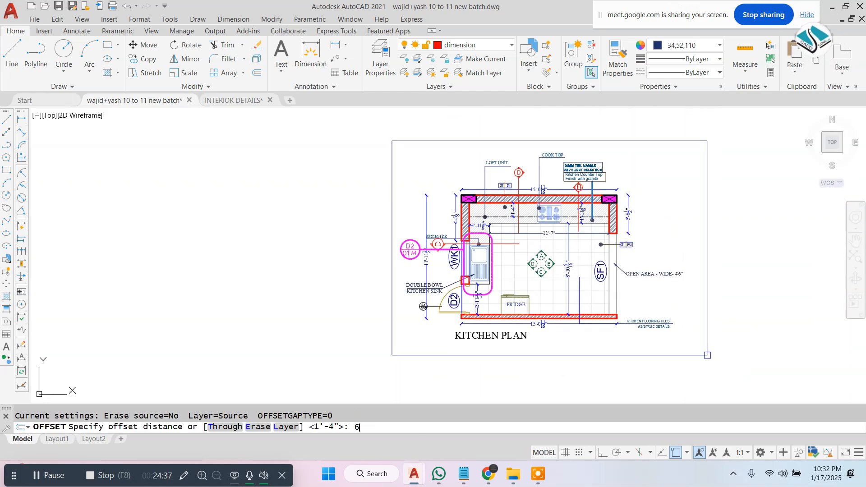
pyautogui.press('Escape')
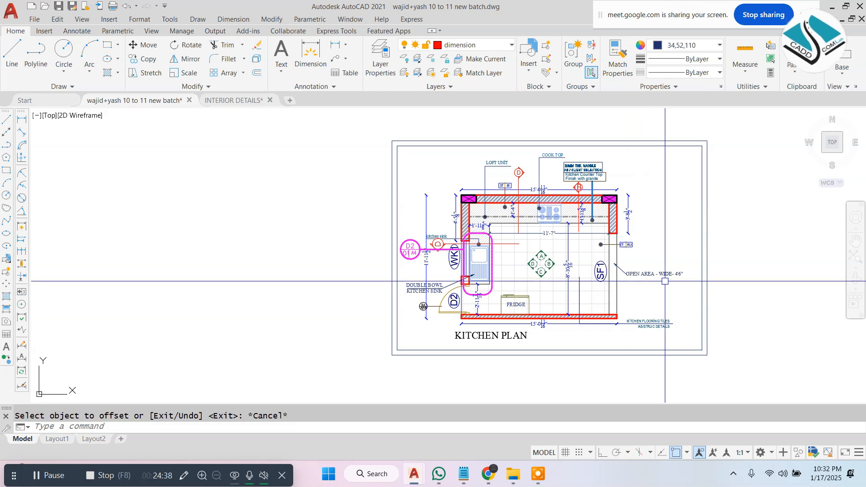
# Step: Switch to the INTERIOR DETAILS drawing and examine the kitchen elevations AA and BB above their plan
pyautogui.click(237, 100)
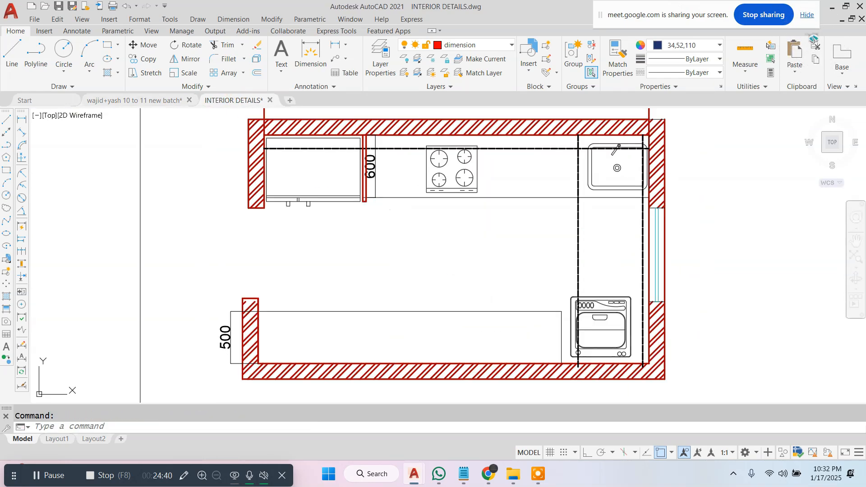
pyautogui.scroll(-2, 446, 206)
pyautogui.press('Escape')
pyautogui.scroll(-3, 445, 205)
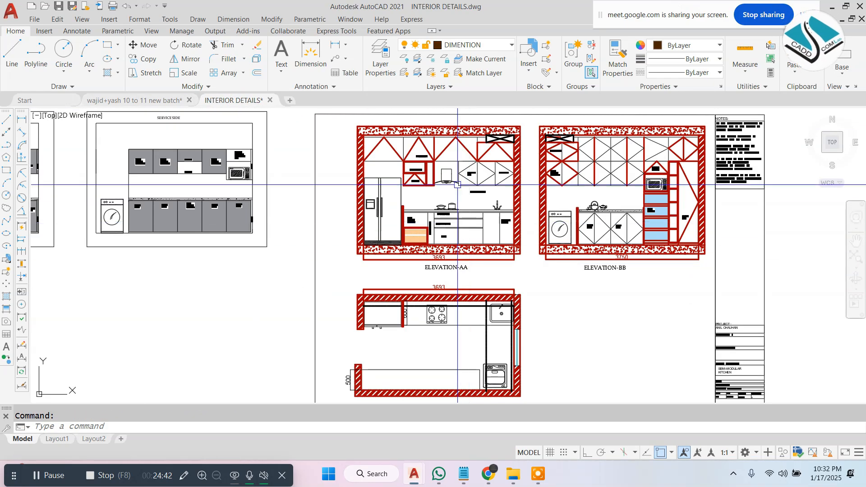
pyautogui.scroll(5, 454, 161)
pyautogui.scroll(-2, 454, 161)
pyautogui.moveTo(454, 165); pyautogui.dragTo(449, 189, button='middle')
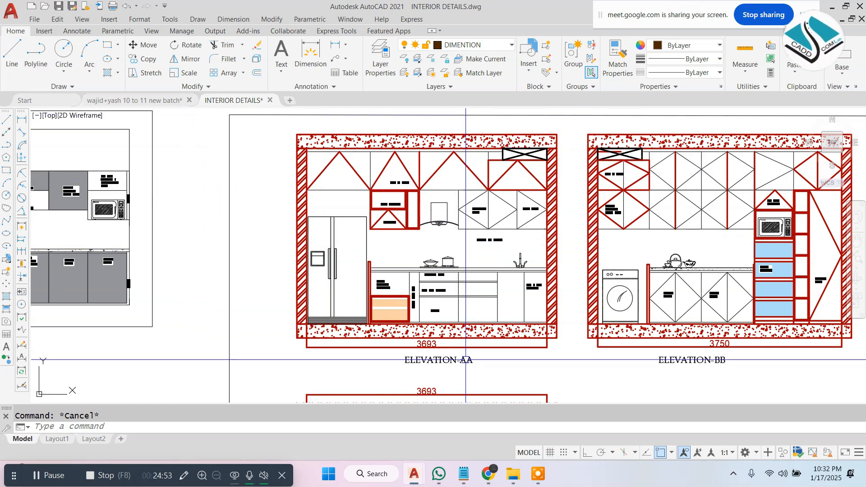
# Step: Switch to File Explorer and open the CaddCom -Lab-Online Classes Data folder on the CaddCom-Lab (D:) drive
pyautogui.click(516, 477)
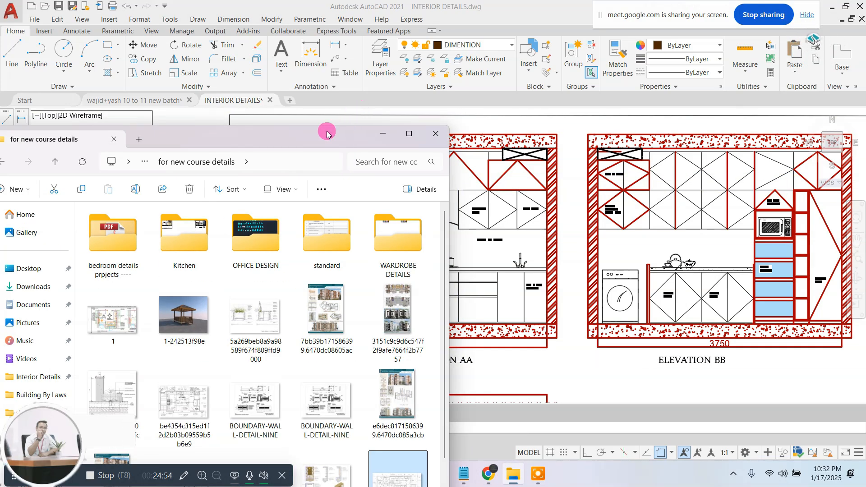
pyautogui.moveTo(329, 131); pyautogui.dragTo(580, 159)
pyautogui.click(311, 295)
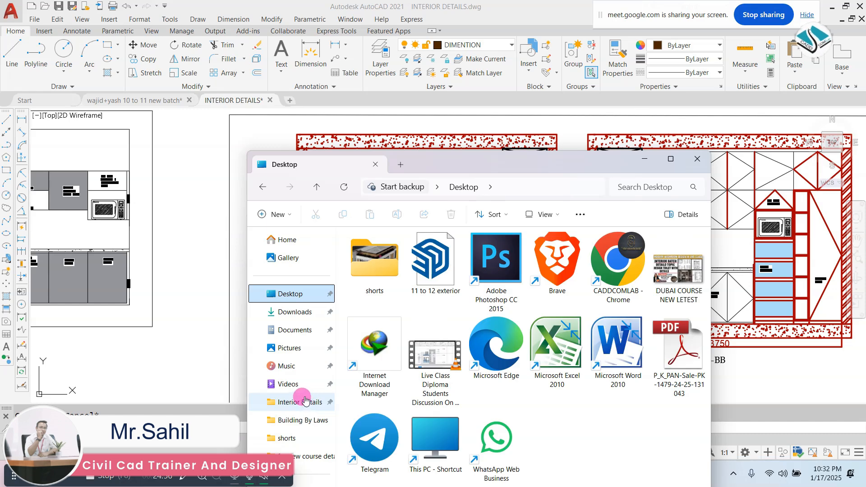
pyautogui.moveTo(405, 174); pyautogui.dragTo(394, 97)
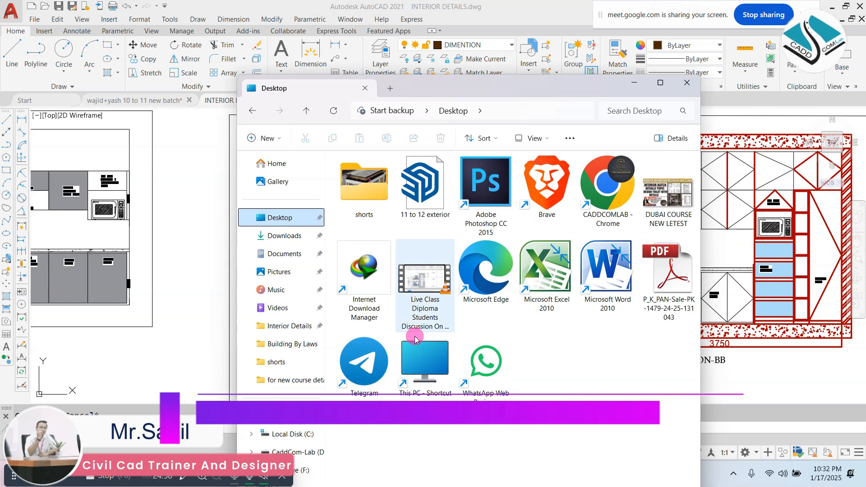
pyautogui.doubleClick(428, 353)
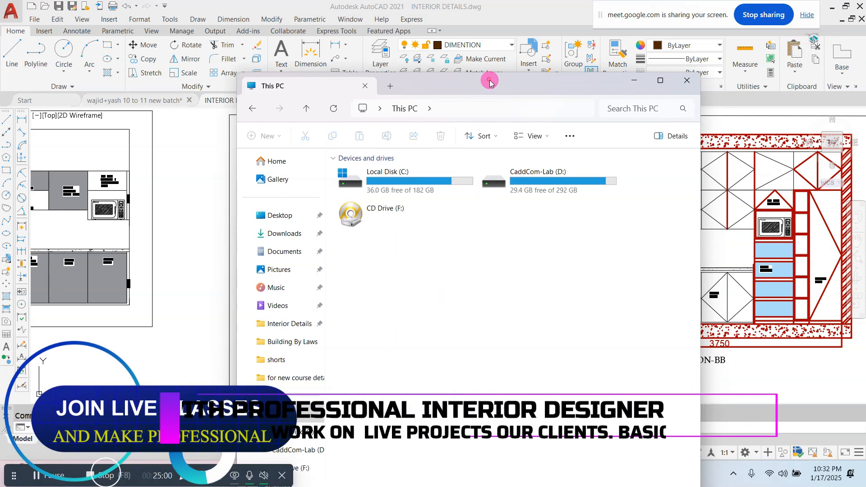
pyautogui.doubleClick(491, 87)
pyautogui.doubleClick(327, 107)
pyautogui.doubleClick(259, 109)
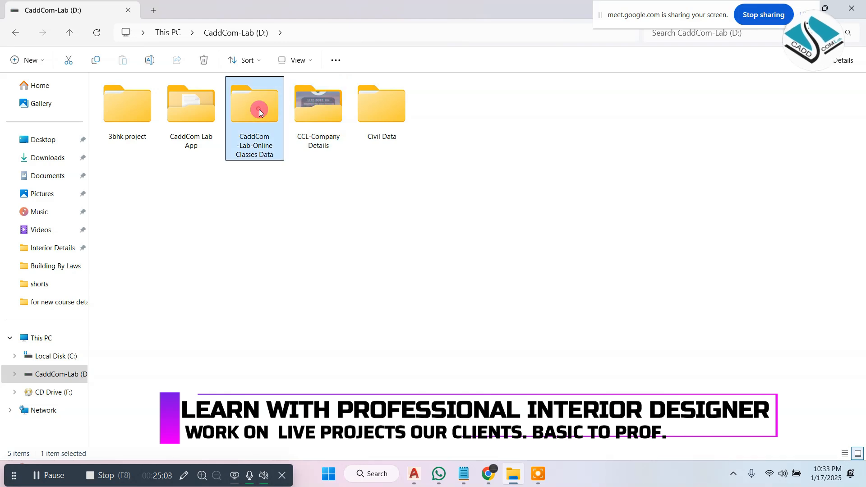
pyautogui.moveTo(451, 9); pyautogui.dragTo(544, 139)
pyautogui.doubleClick(737, 256)
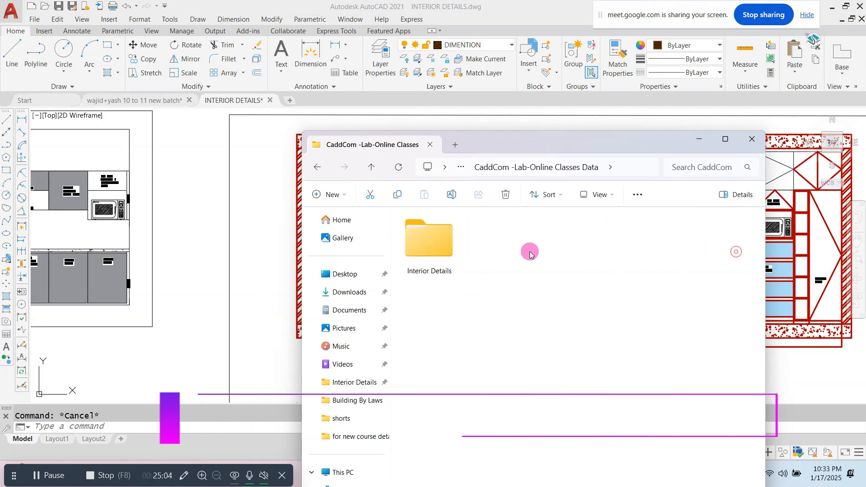
# Step: Open Interior Details > Standard > Details Electrial -Kitchen Ceiling -boards > Kitchen and select the KITCHEN ACCESSORIES & BASKETS PDF
pyautogui.doubleClick(435, 235)
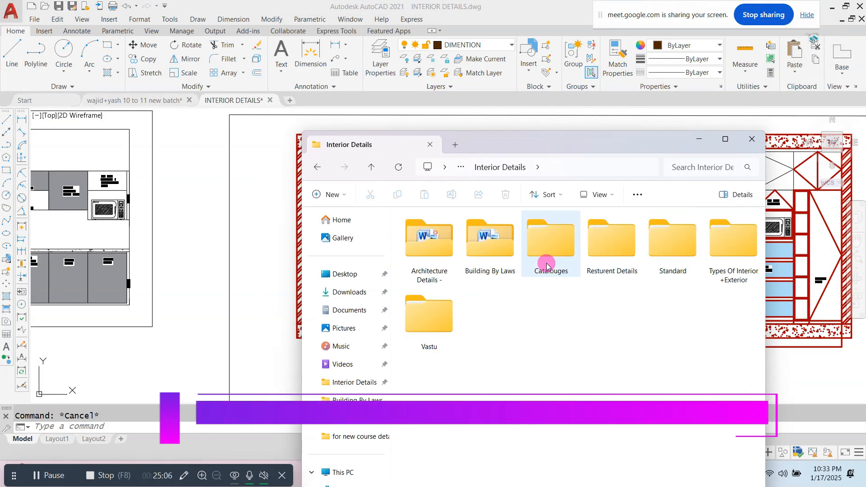
pyautogui.doubleClick(675, 246)
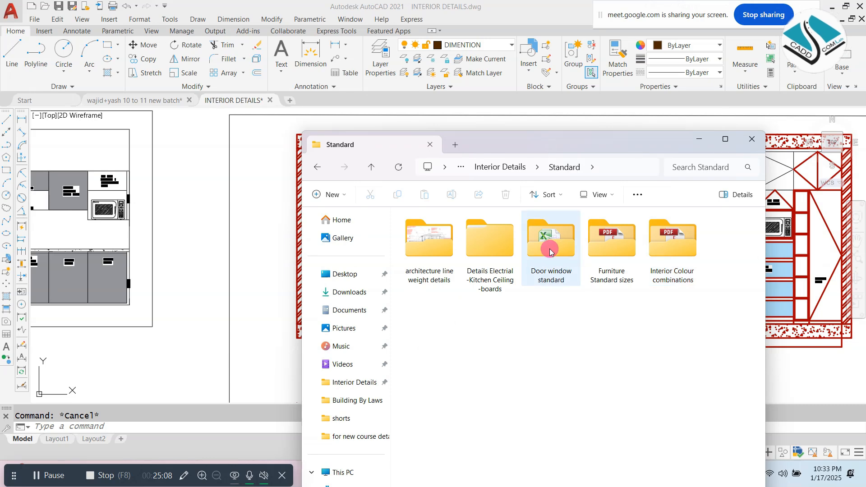
pyautogui.click(467, 237)
pyautogui.doubleClick(466, 236)
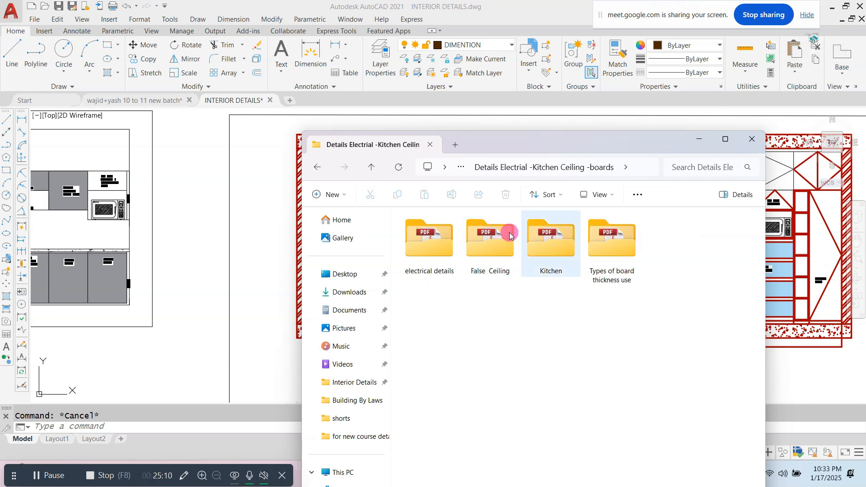
pyautogui.doubleClick(568, 243)
pyautogui.click(480, 271)
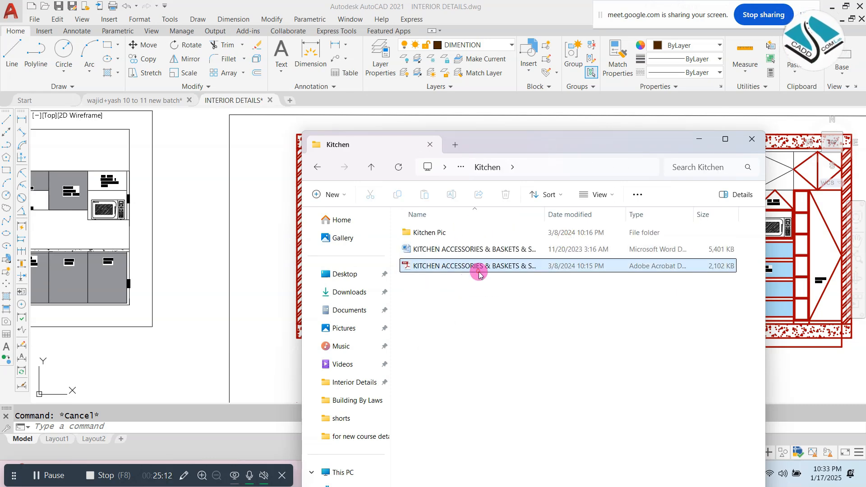